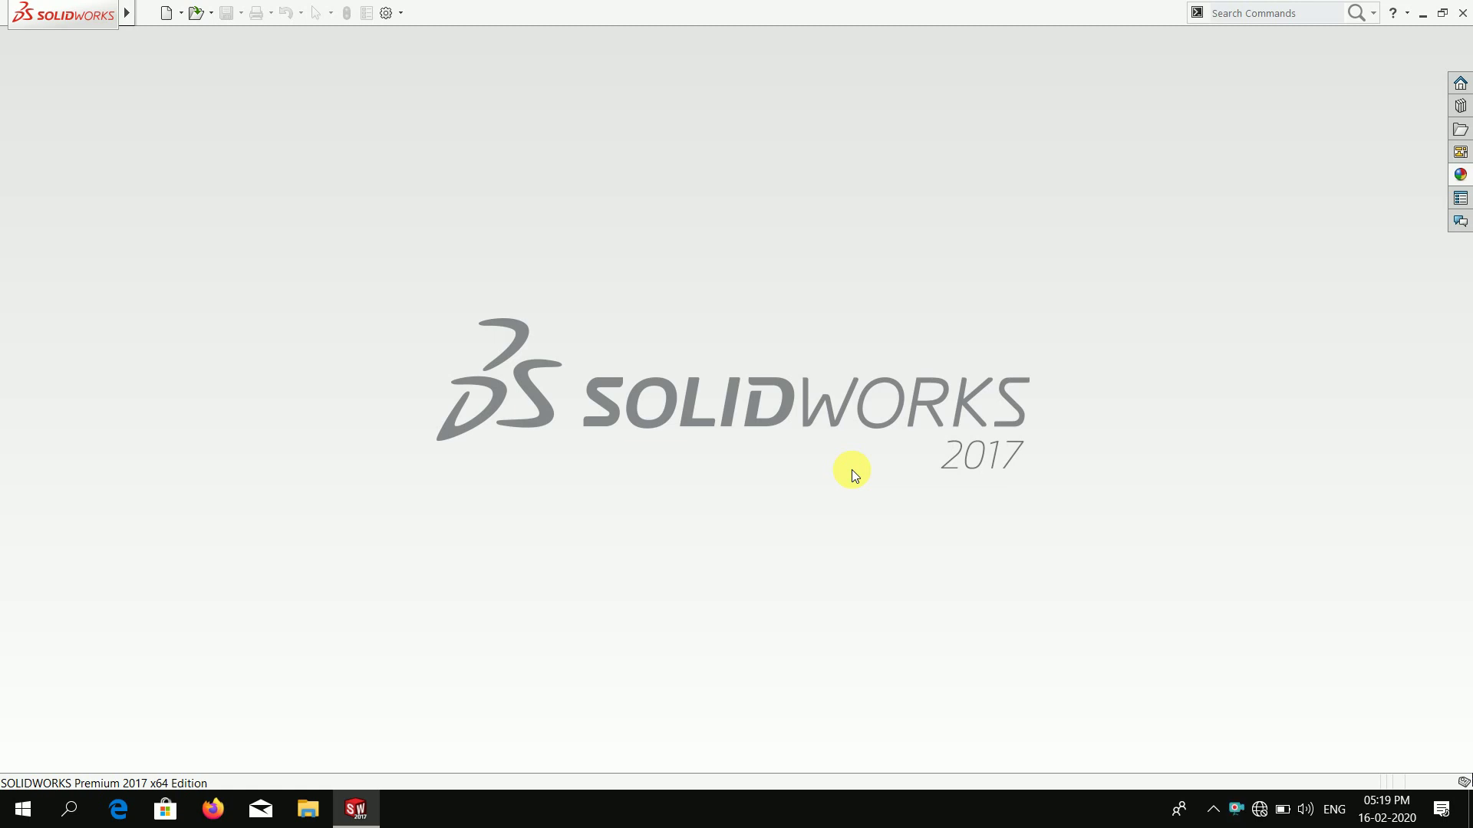
- Create a new part document and set its unit system to MMGS
click(177, 12)
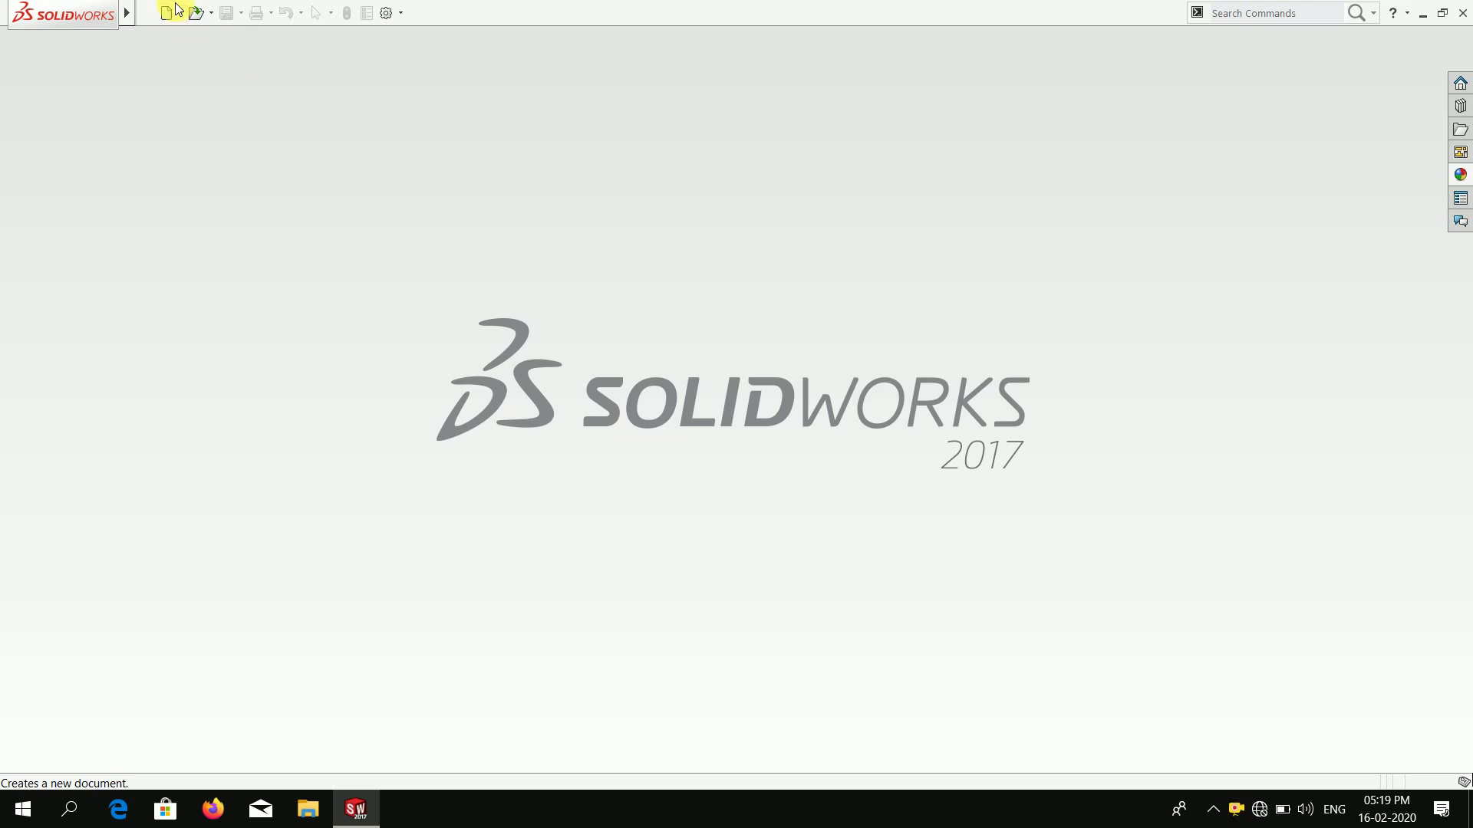
click(168, 13)
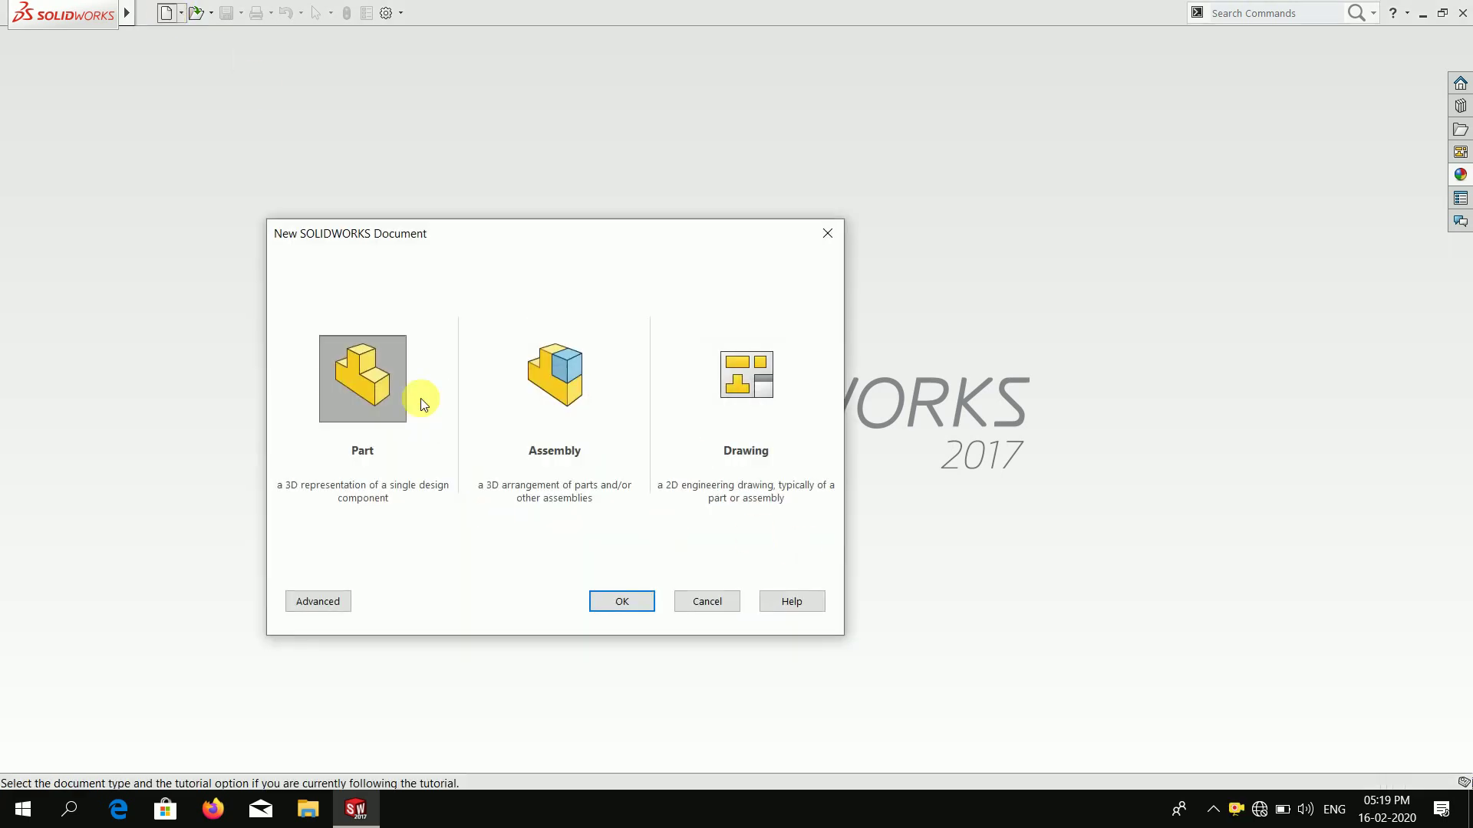
click(628, 609)
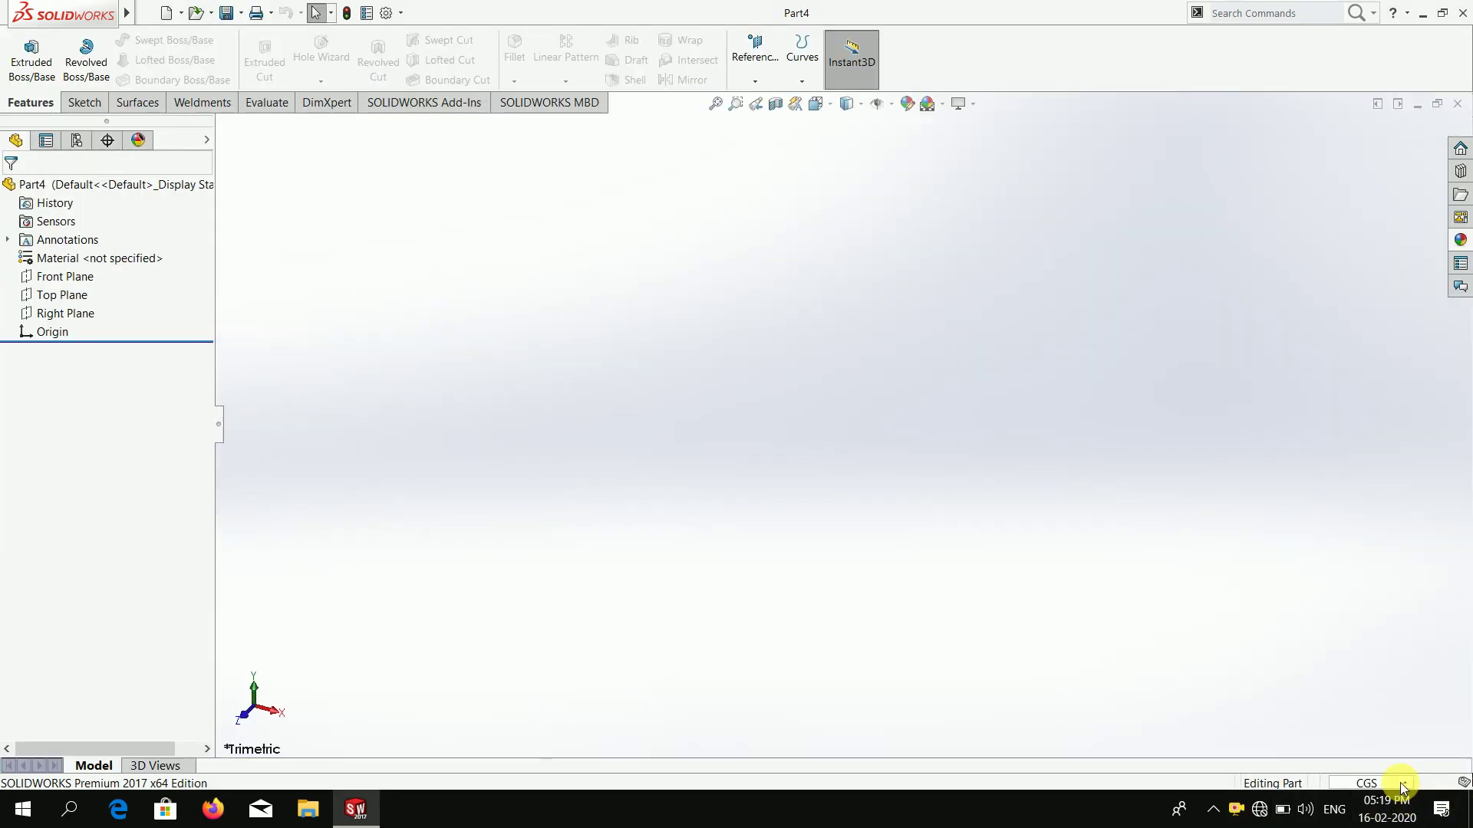
click(1401, 782)
click(1306, 712)
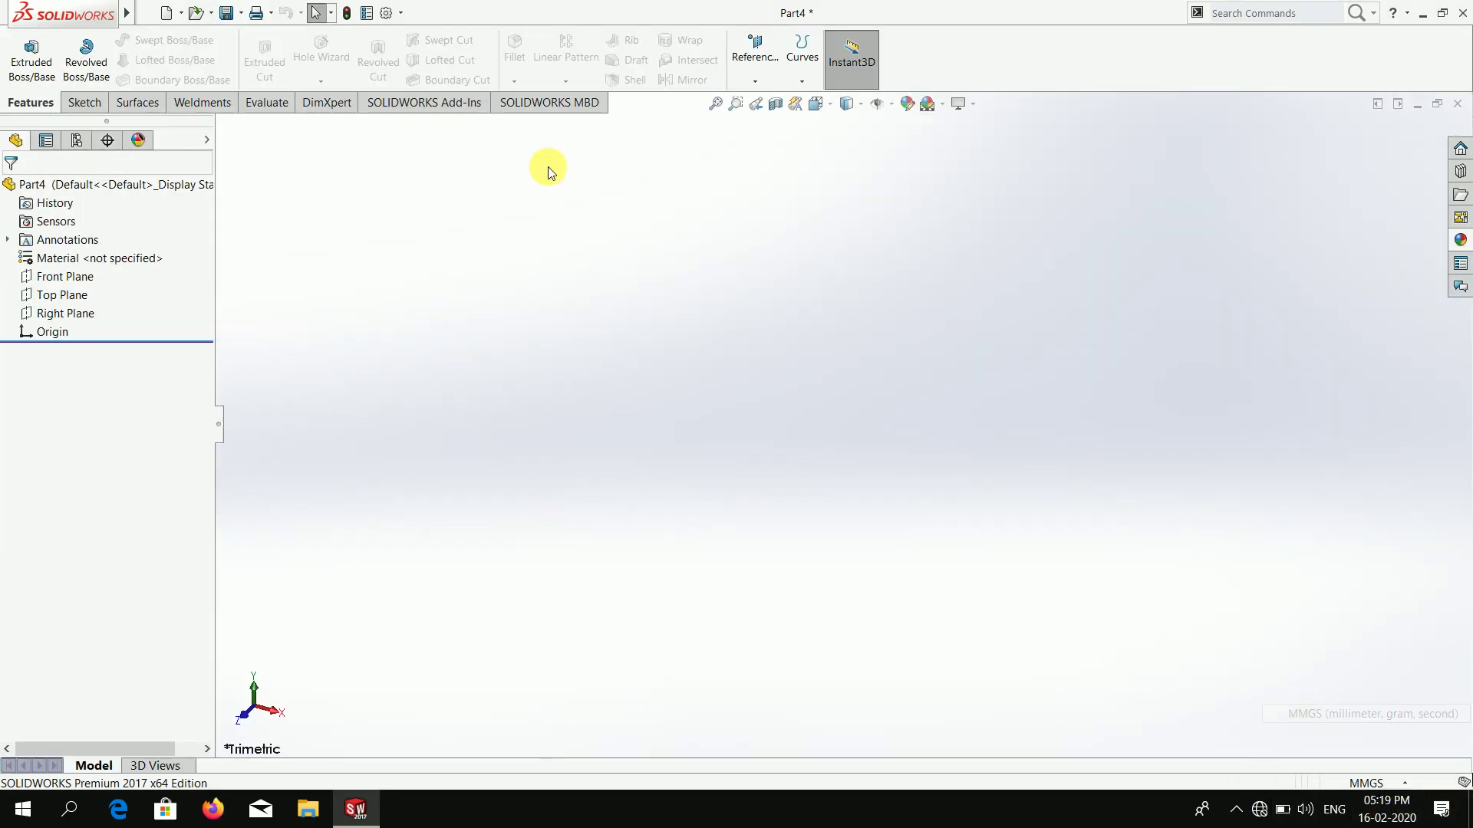
click(53, 278)
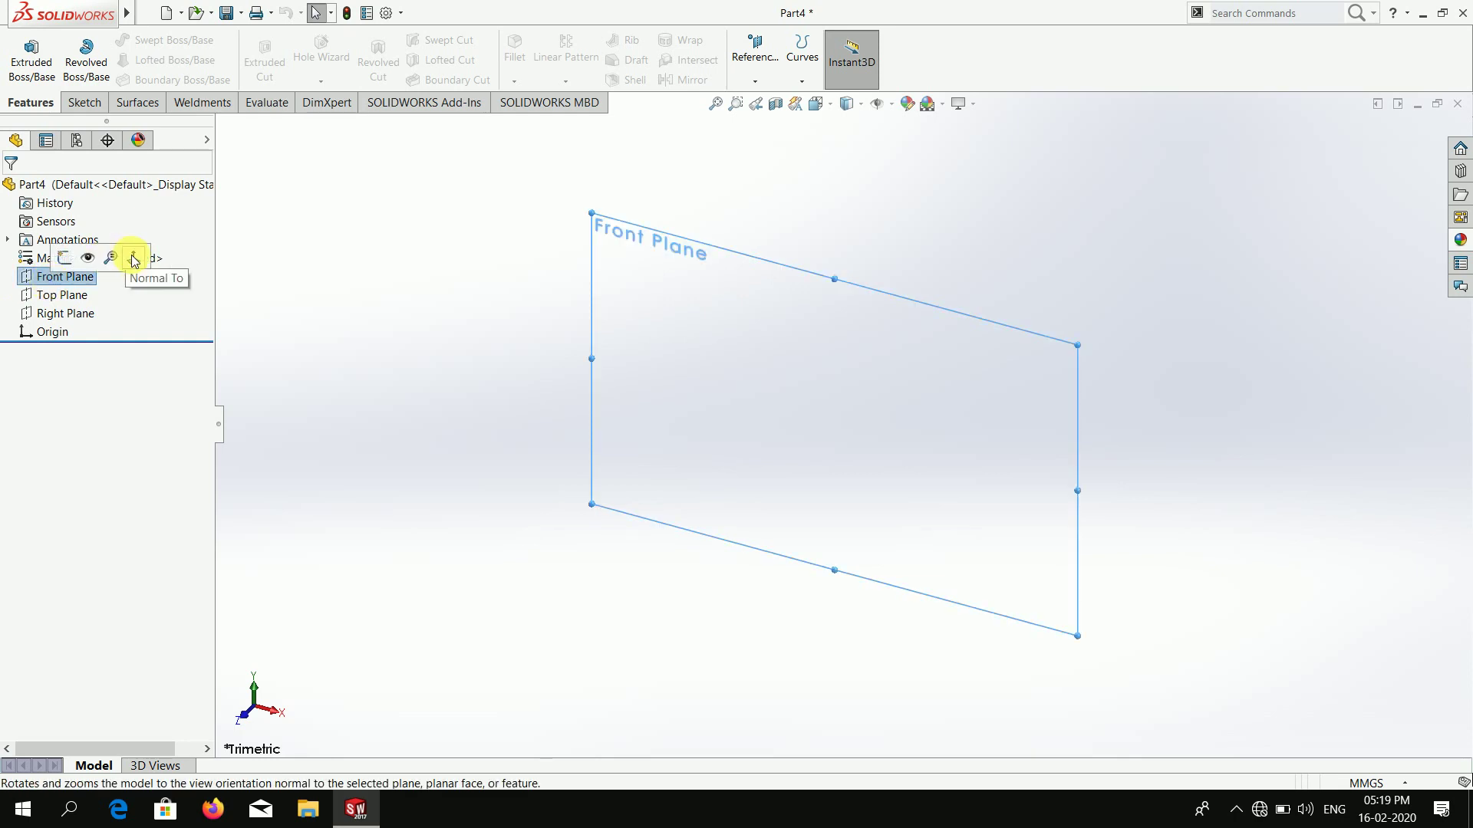
- Sketch two circles on the Front Plane, one on each side of the origin
click(134, 258)
right_click(54, 276)
click(52, 247)
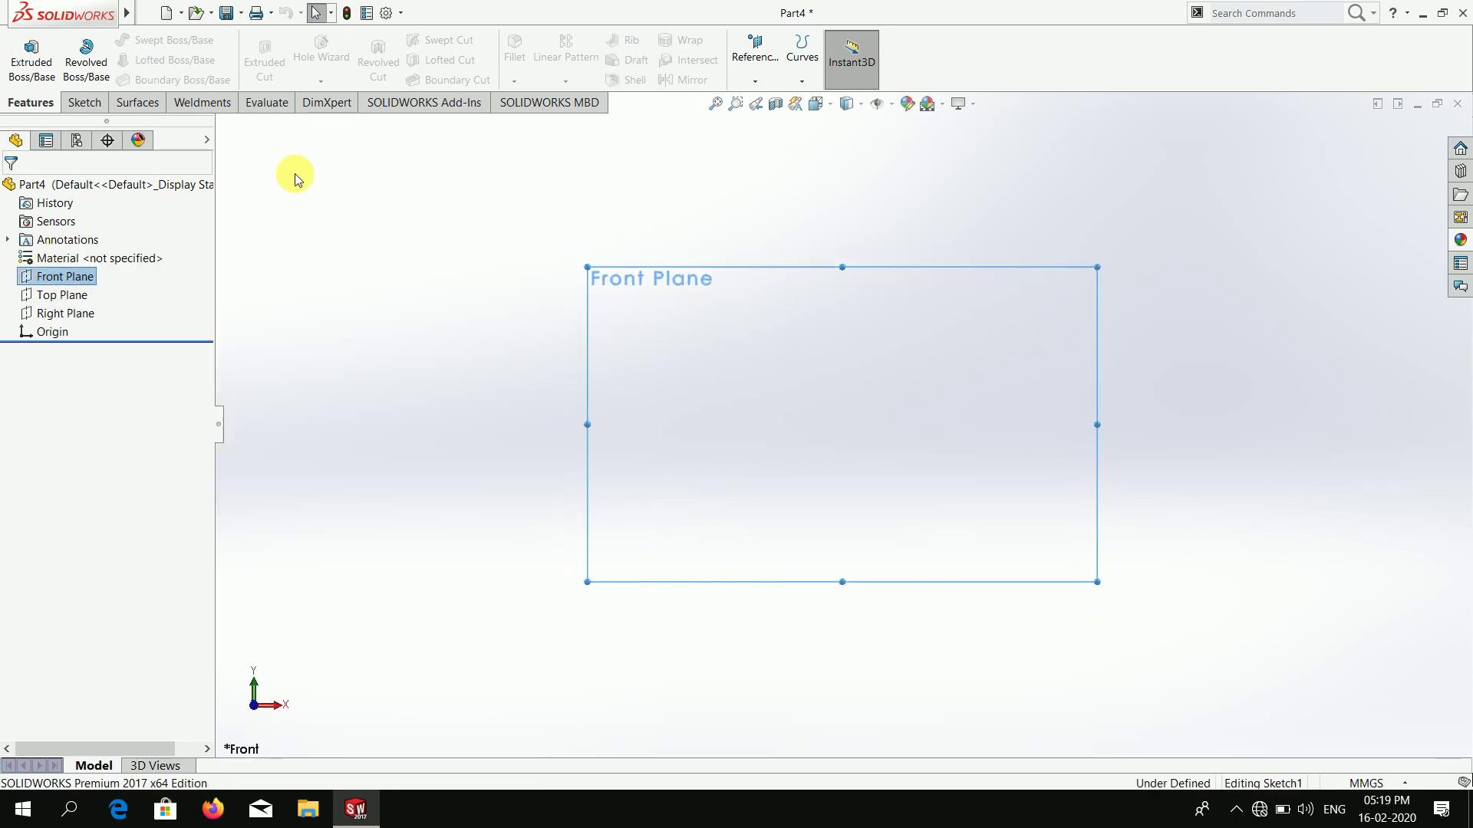
click(175, 42)
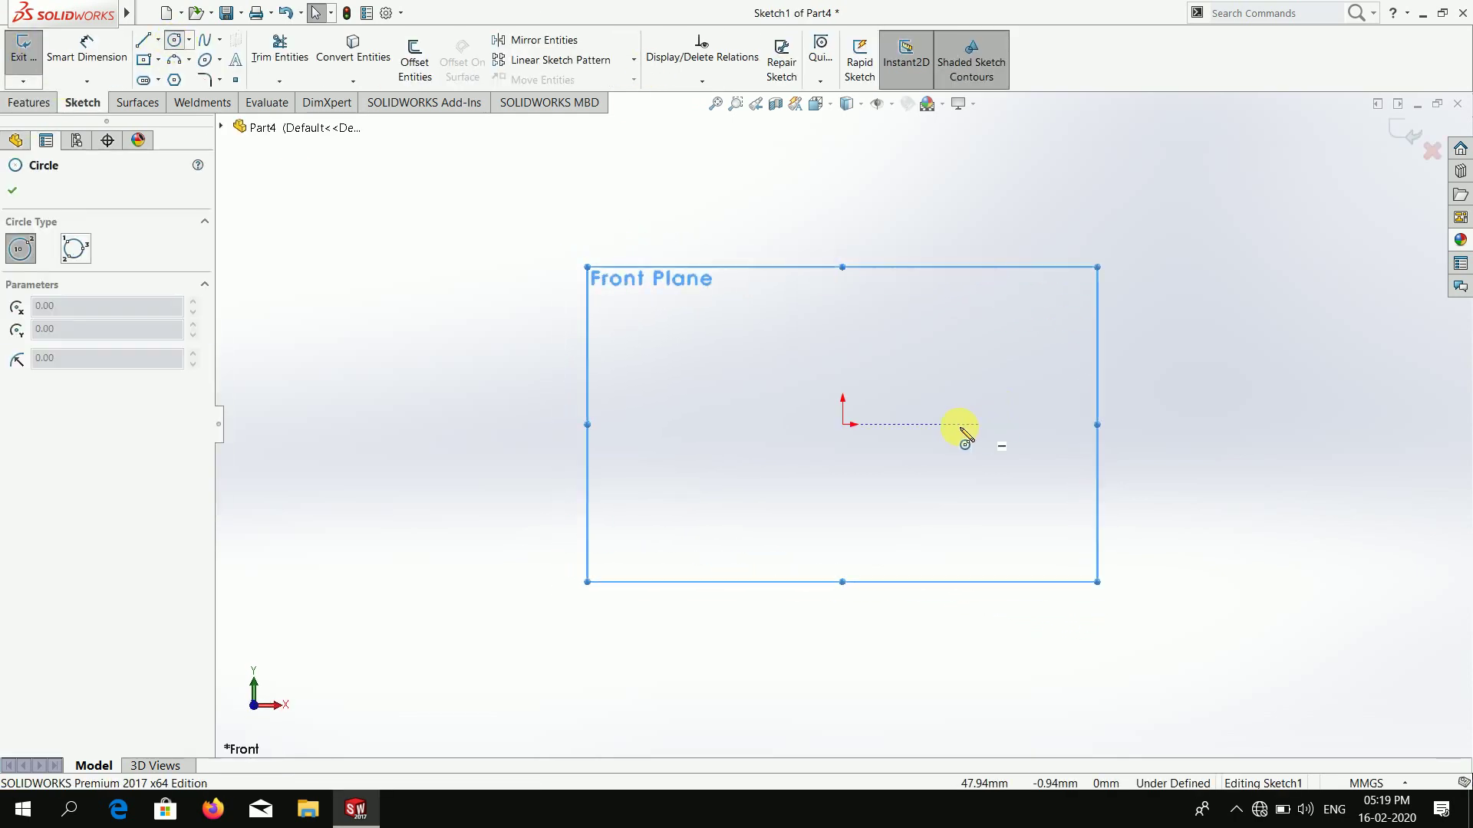
drag(1020, 424, 1073, 489)
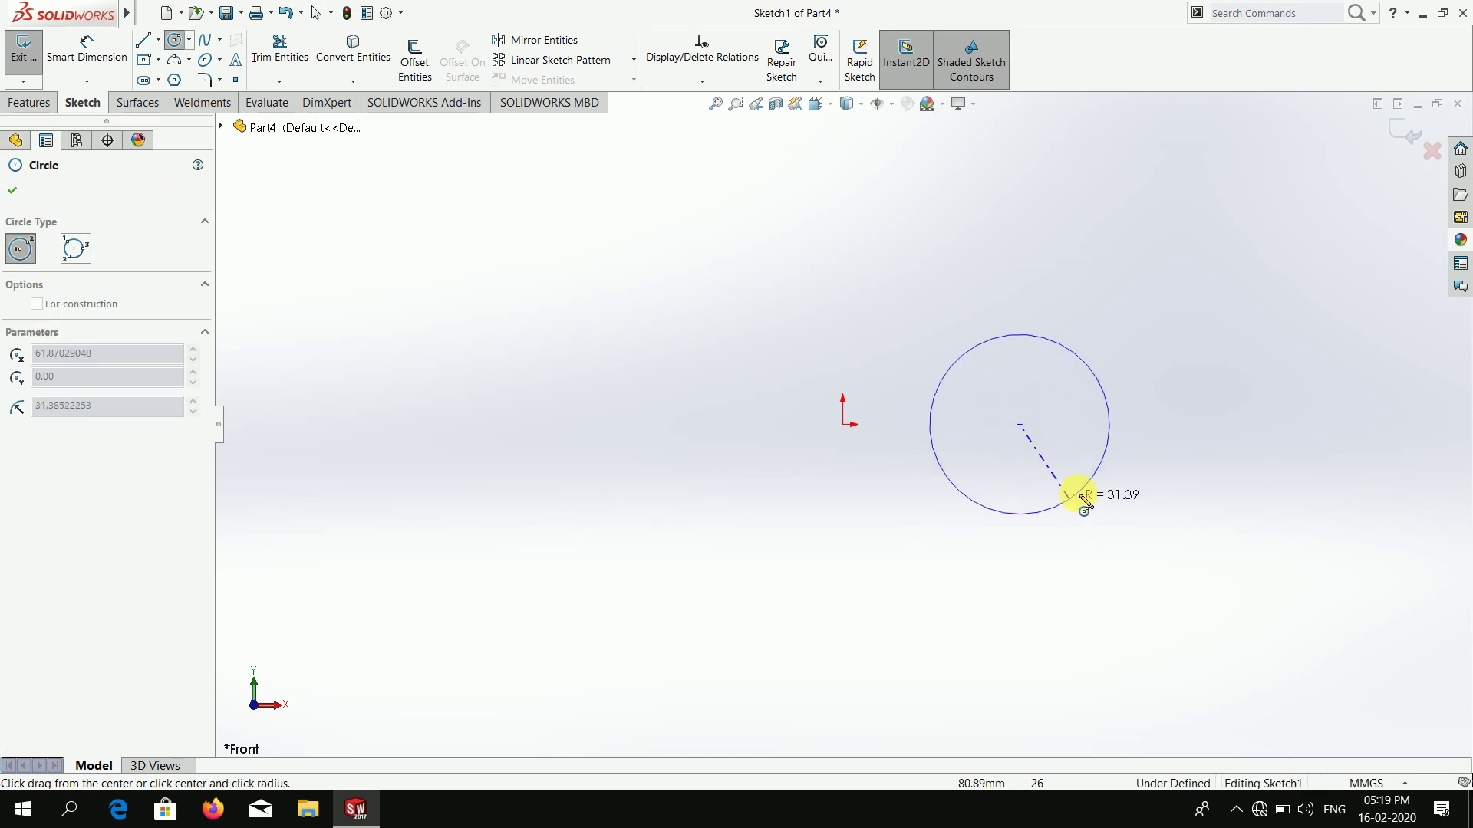
click(705, 424)
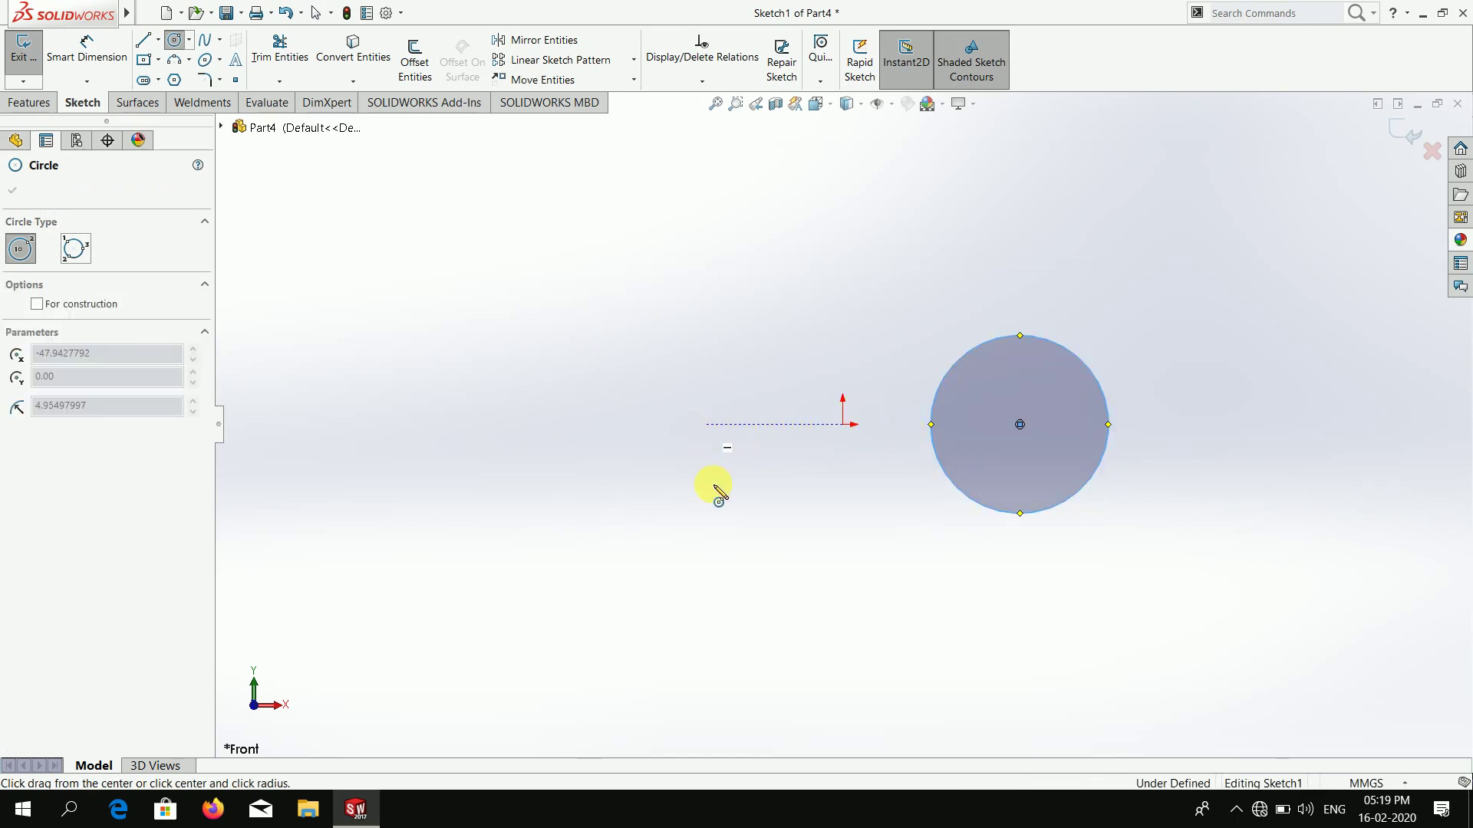
click(764, 512)
- Dimension both circle diameters to 10 mm
click(69, 57)
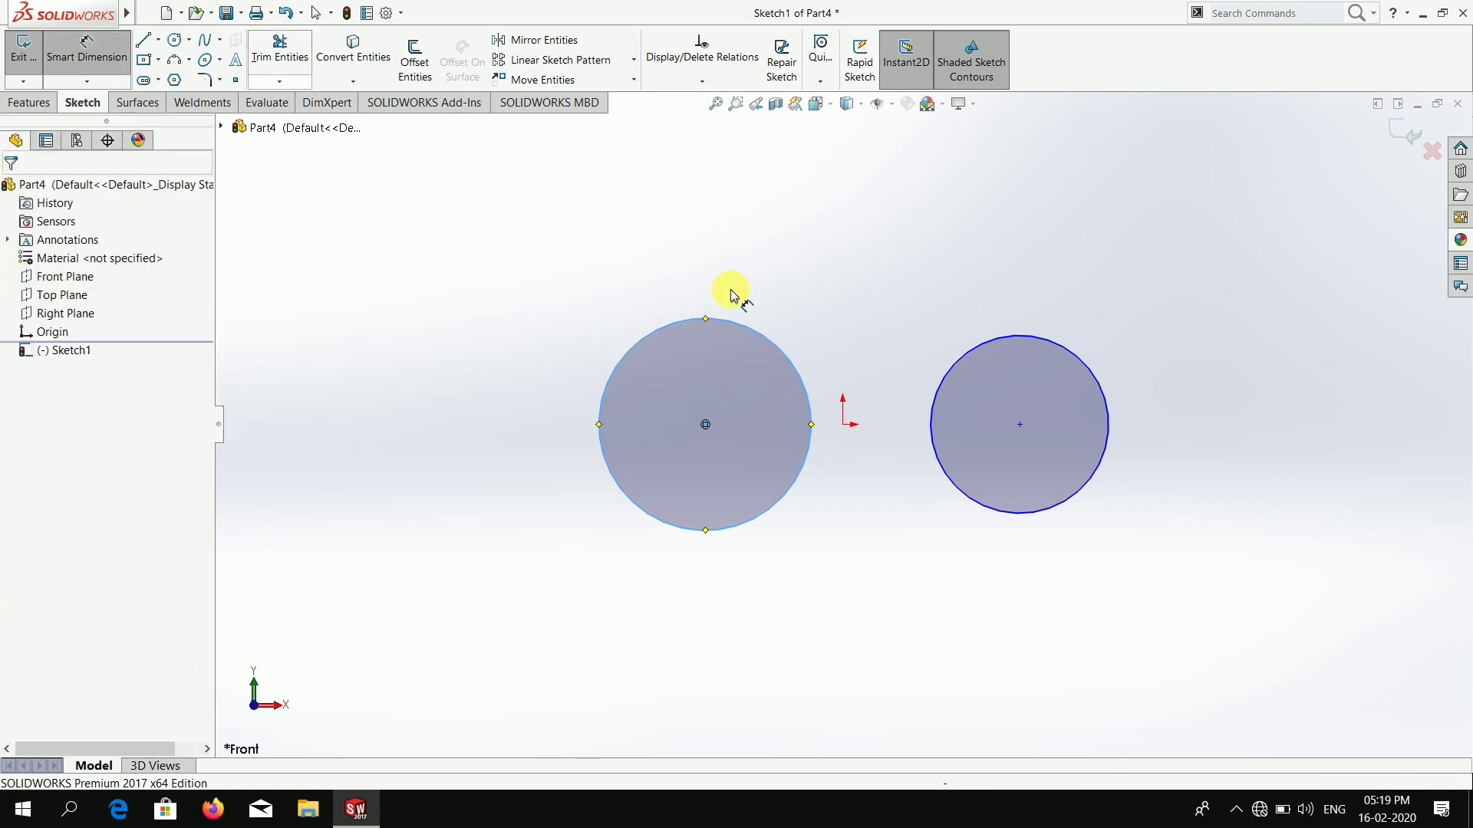
click(653, 335)
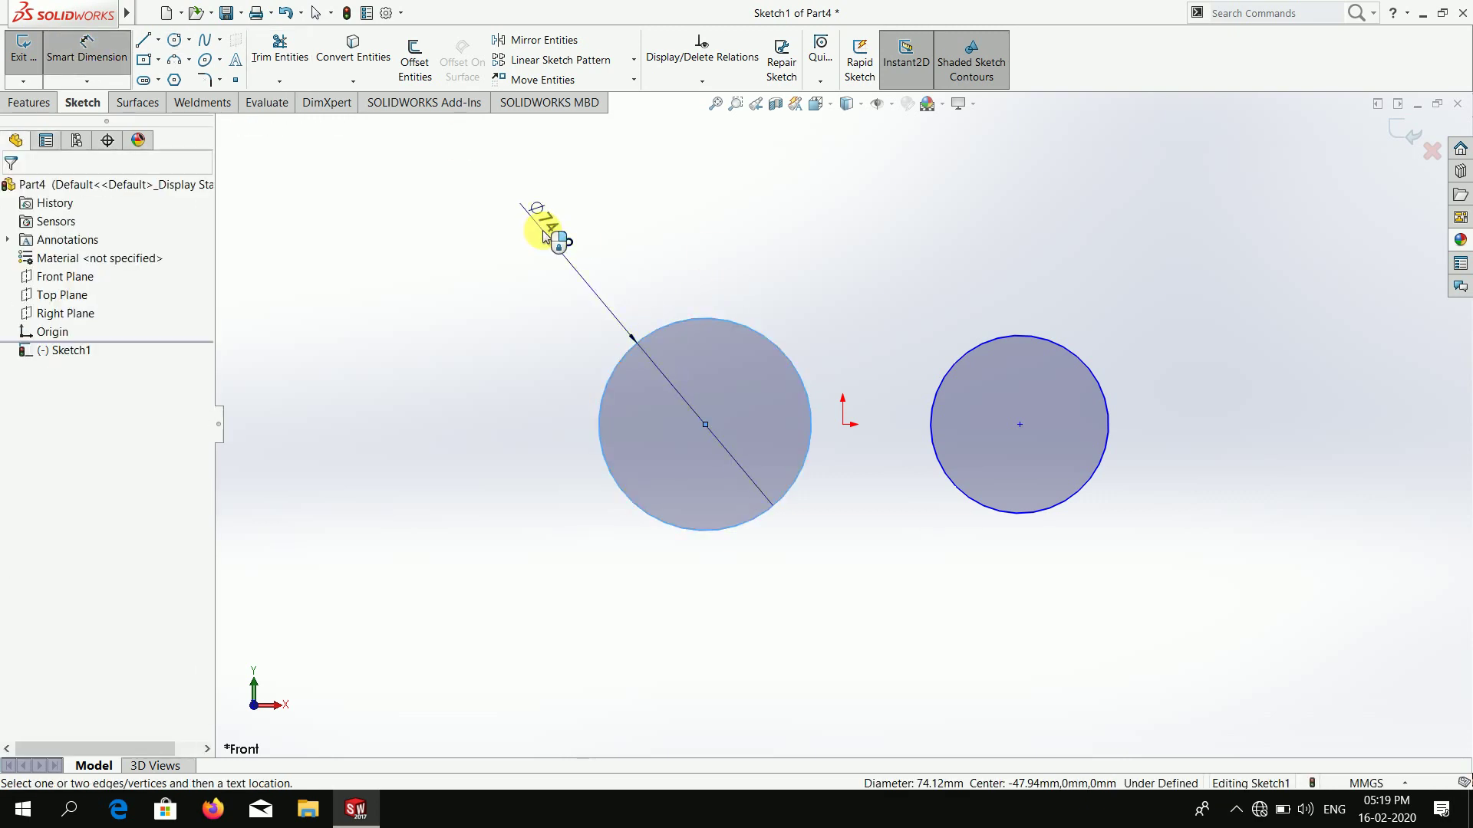
click(543, 227)
text(0)
key(Return)
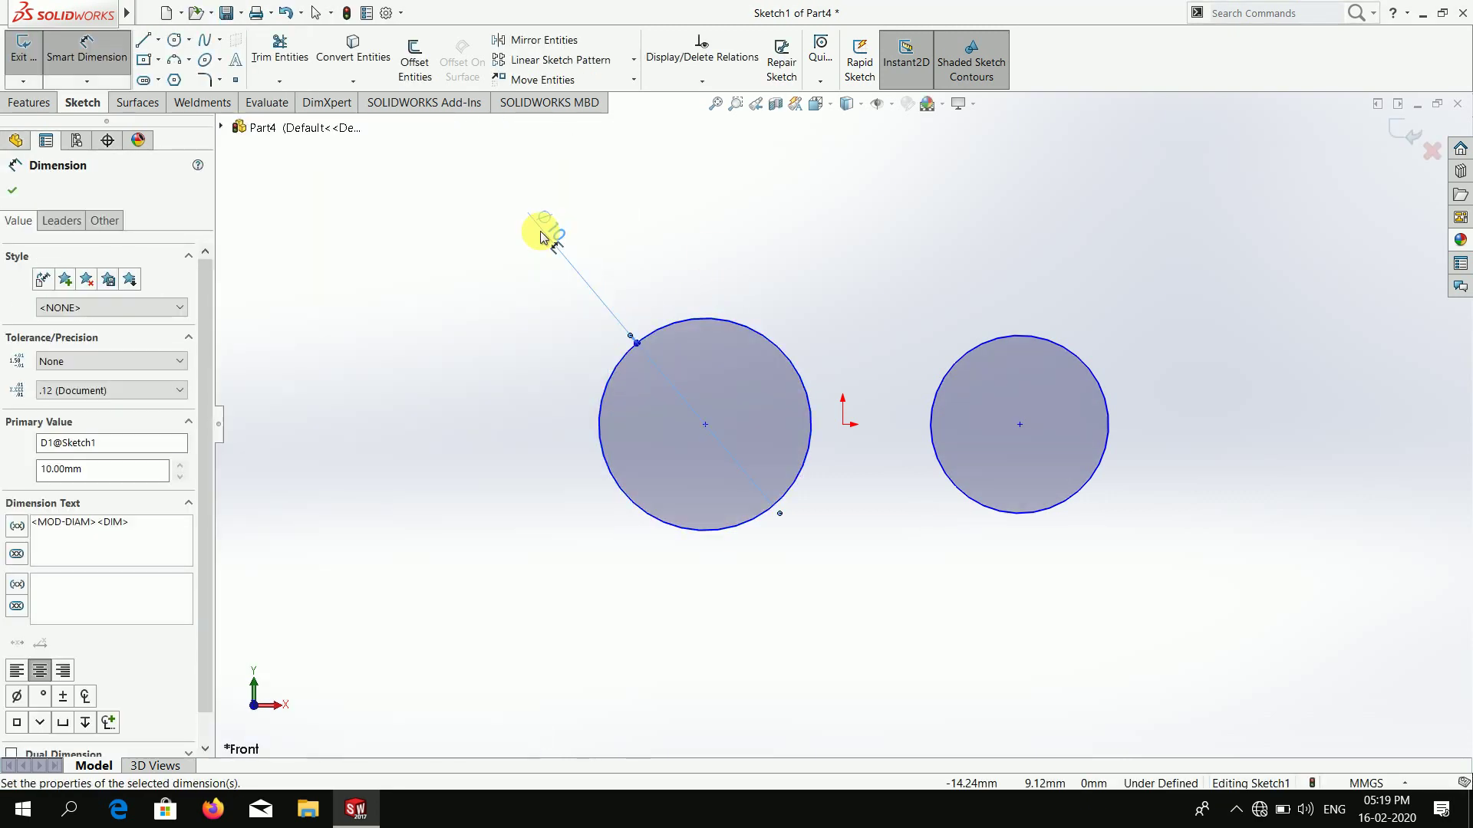
click(1063, 351)
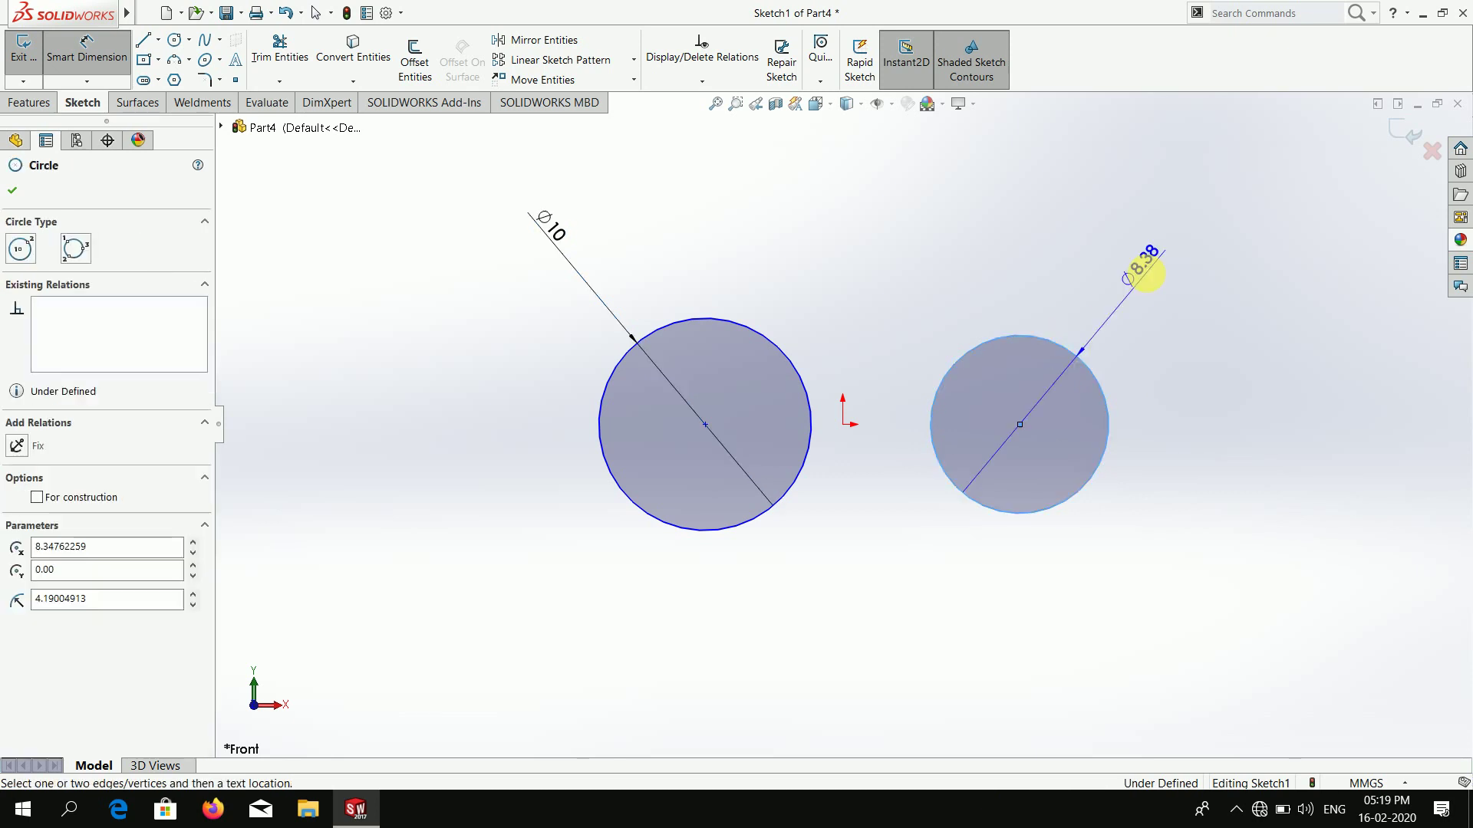
click(1171, 261)
text(10)
key(Return)
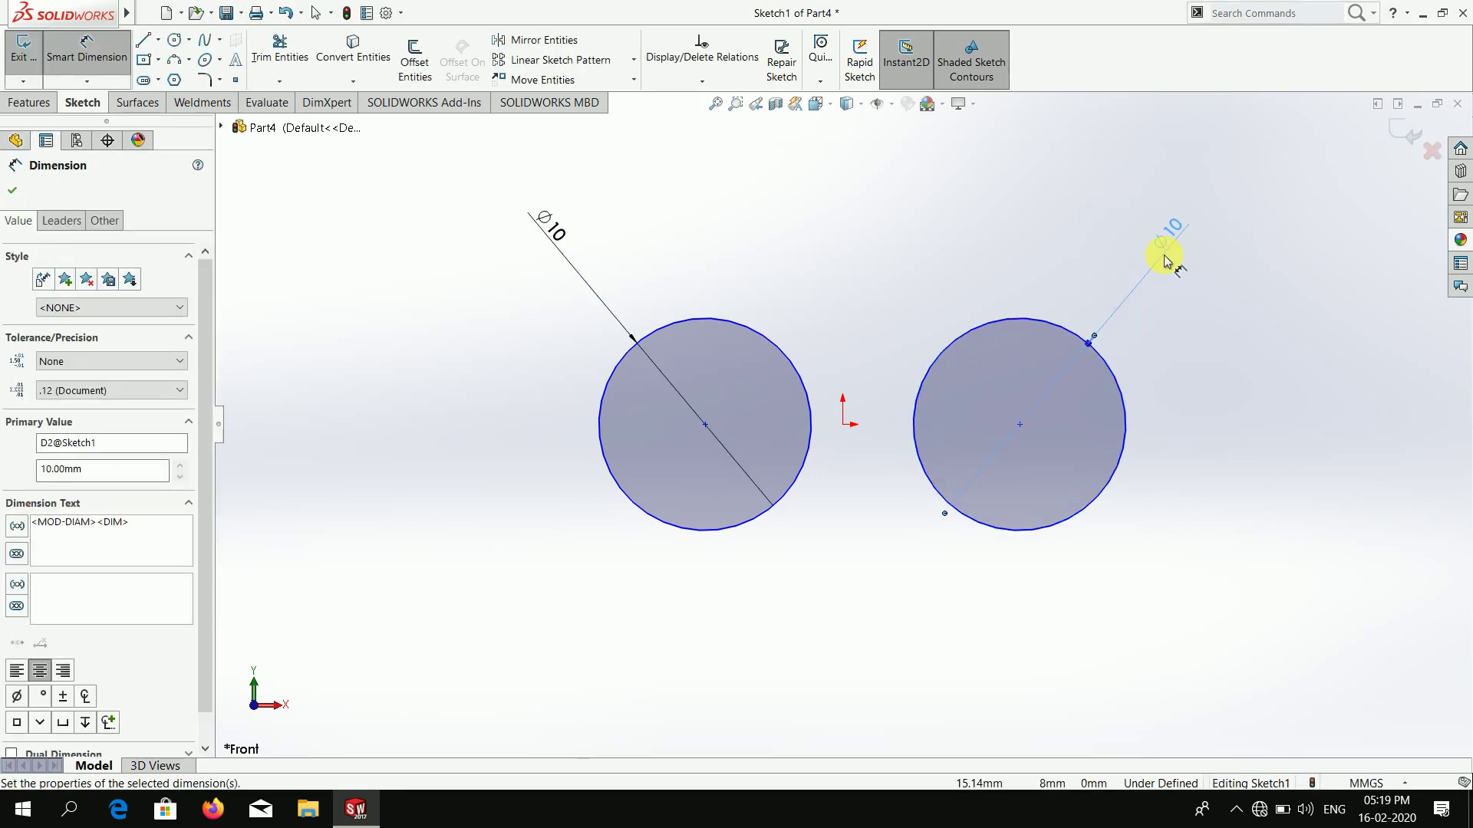
click(10, 191)
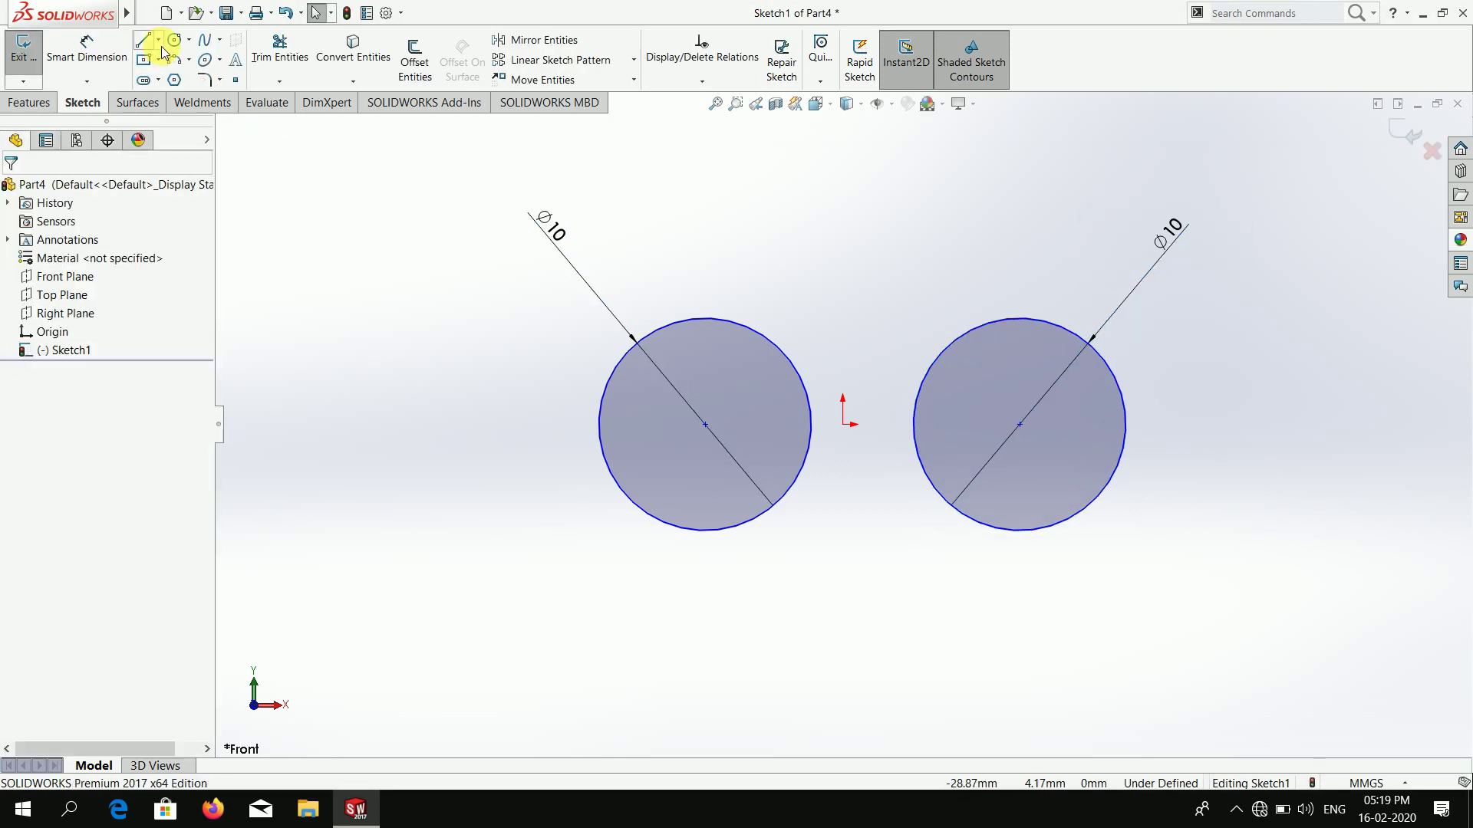
- Dimension the distance between the two circle centres to 13 mm
click(89, 62)
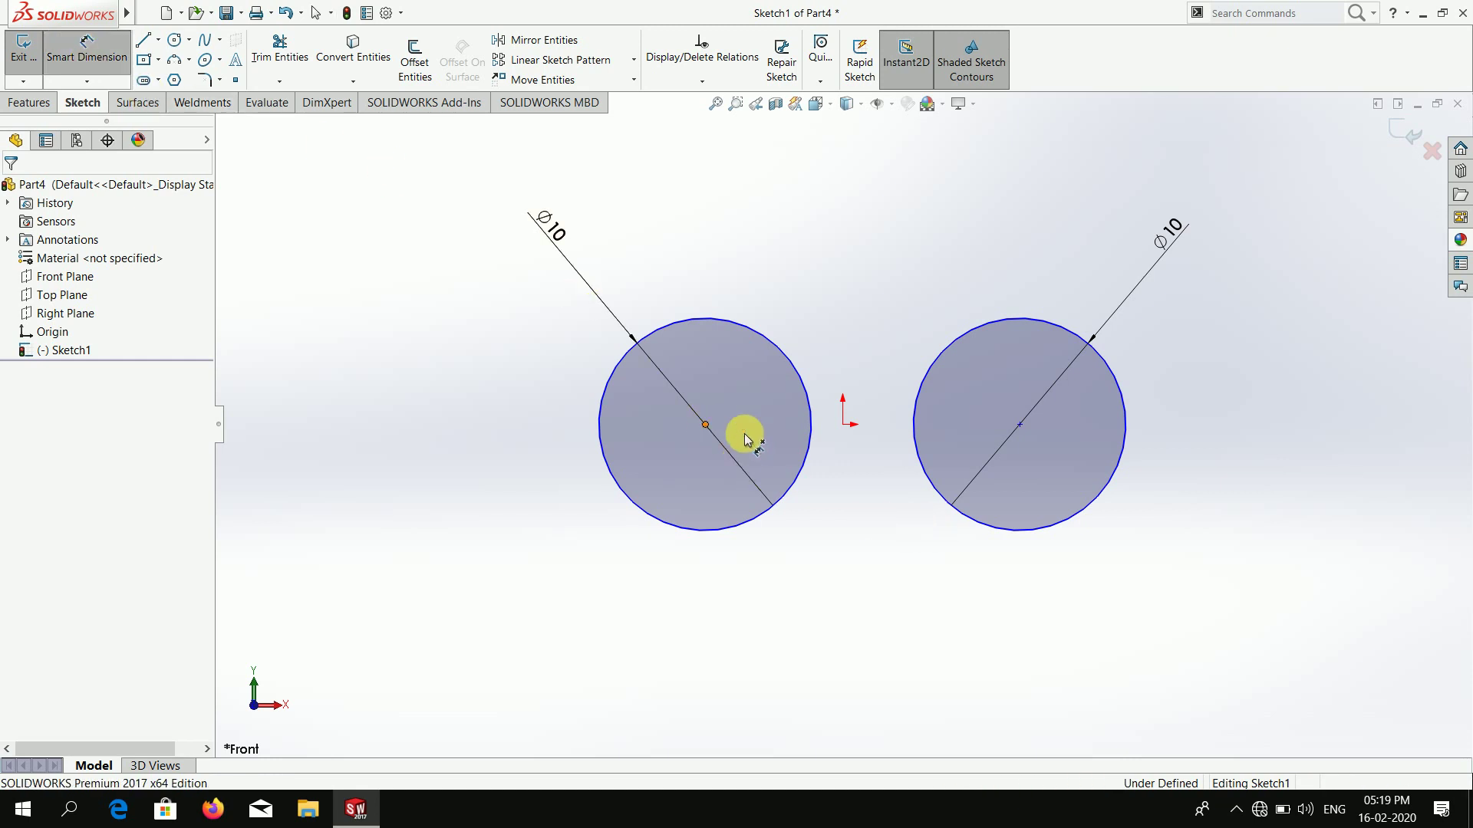
click(705, 424)
click(1020, 425)
click(906, 585)
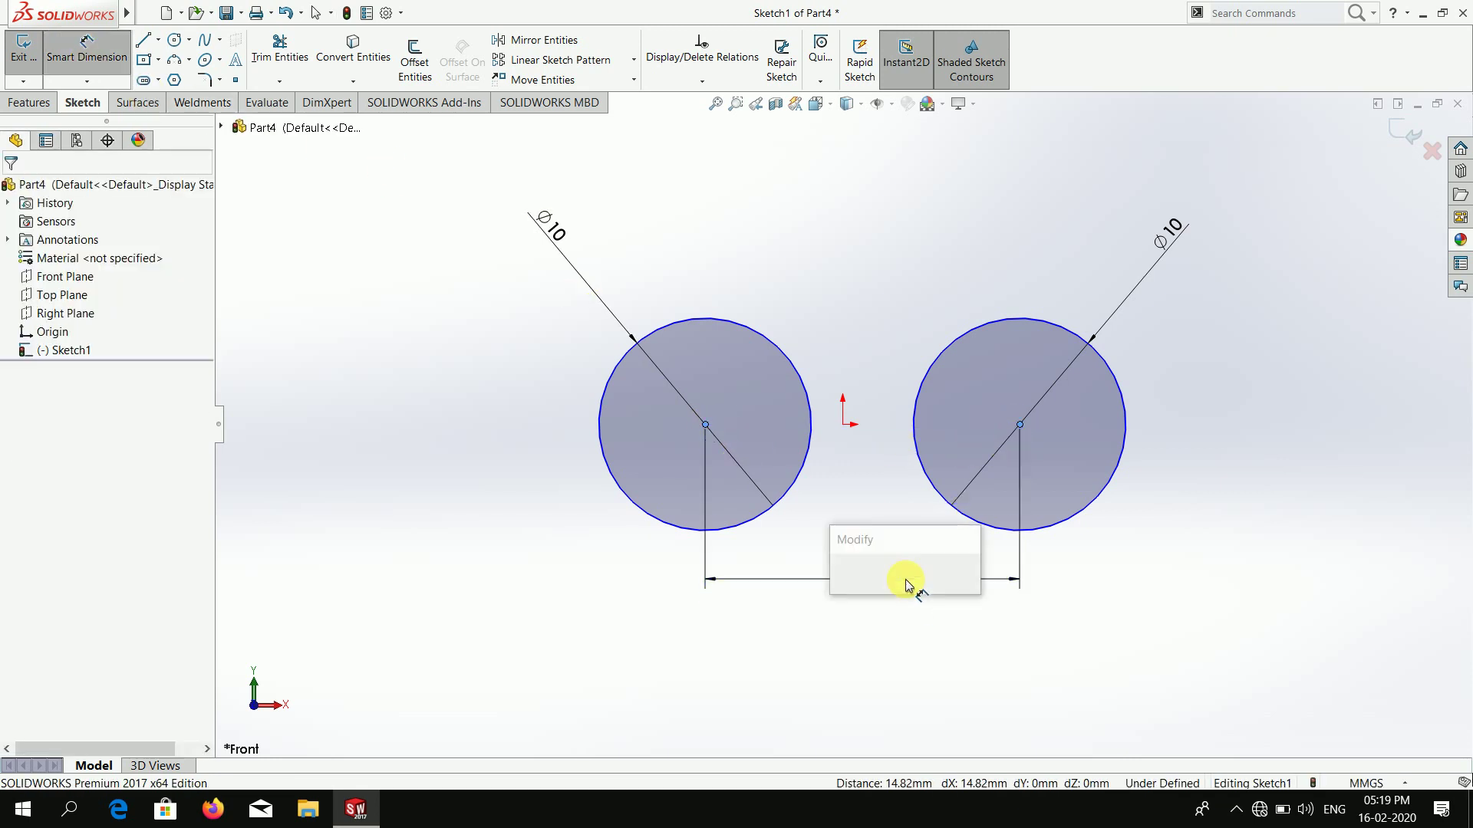
text(13)
key(Return)
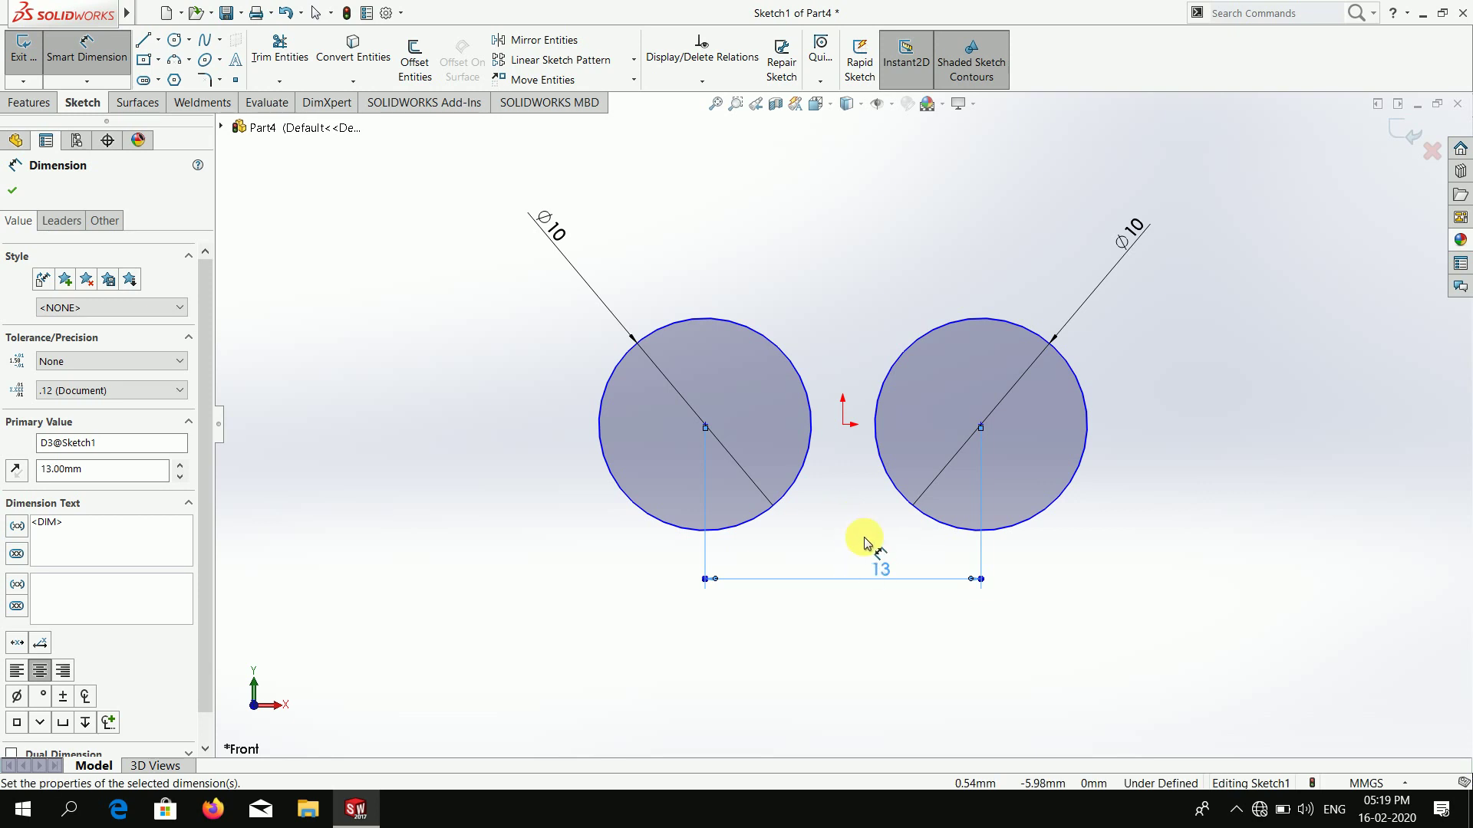
click(15, 193)
scroll(812, 453, down, 2)
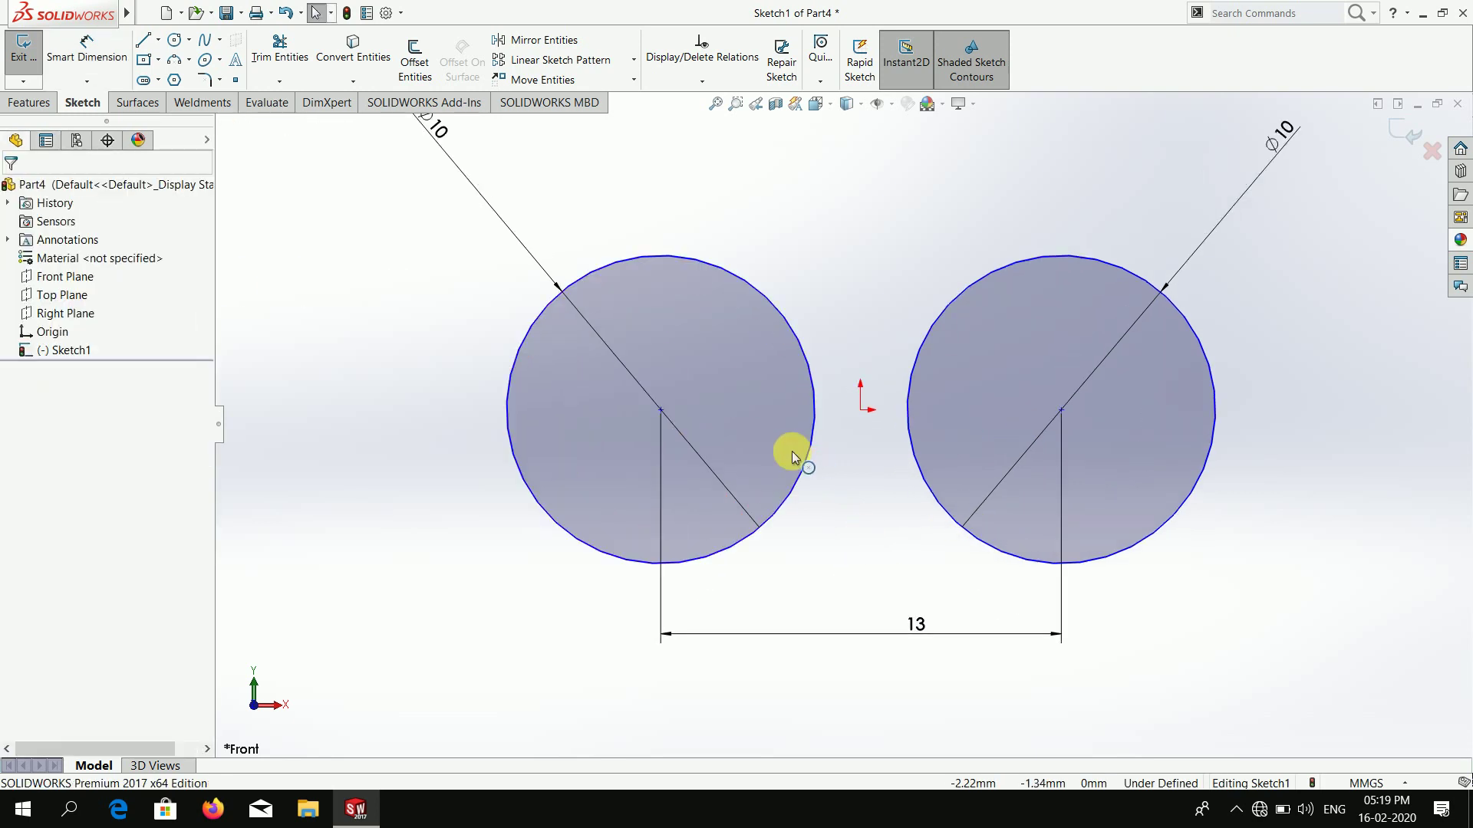
scroll(792, 451, up, 1)
- Dimension the origin to the right circle's centre at 6.5 mm
click(84, 76)
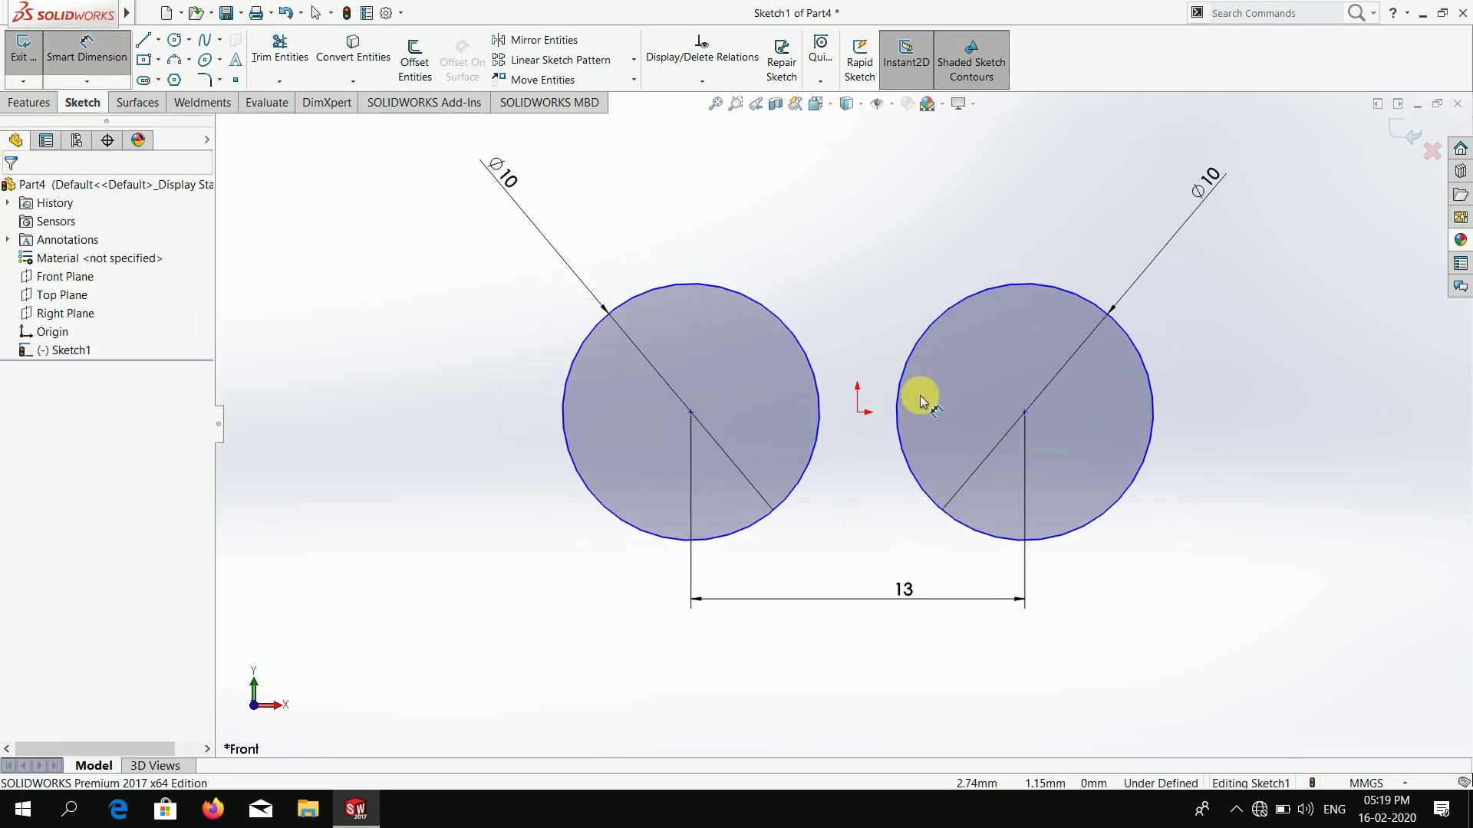
click(856, 421)
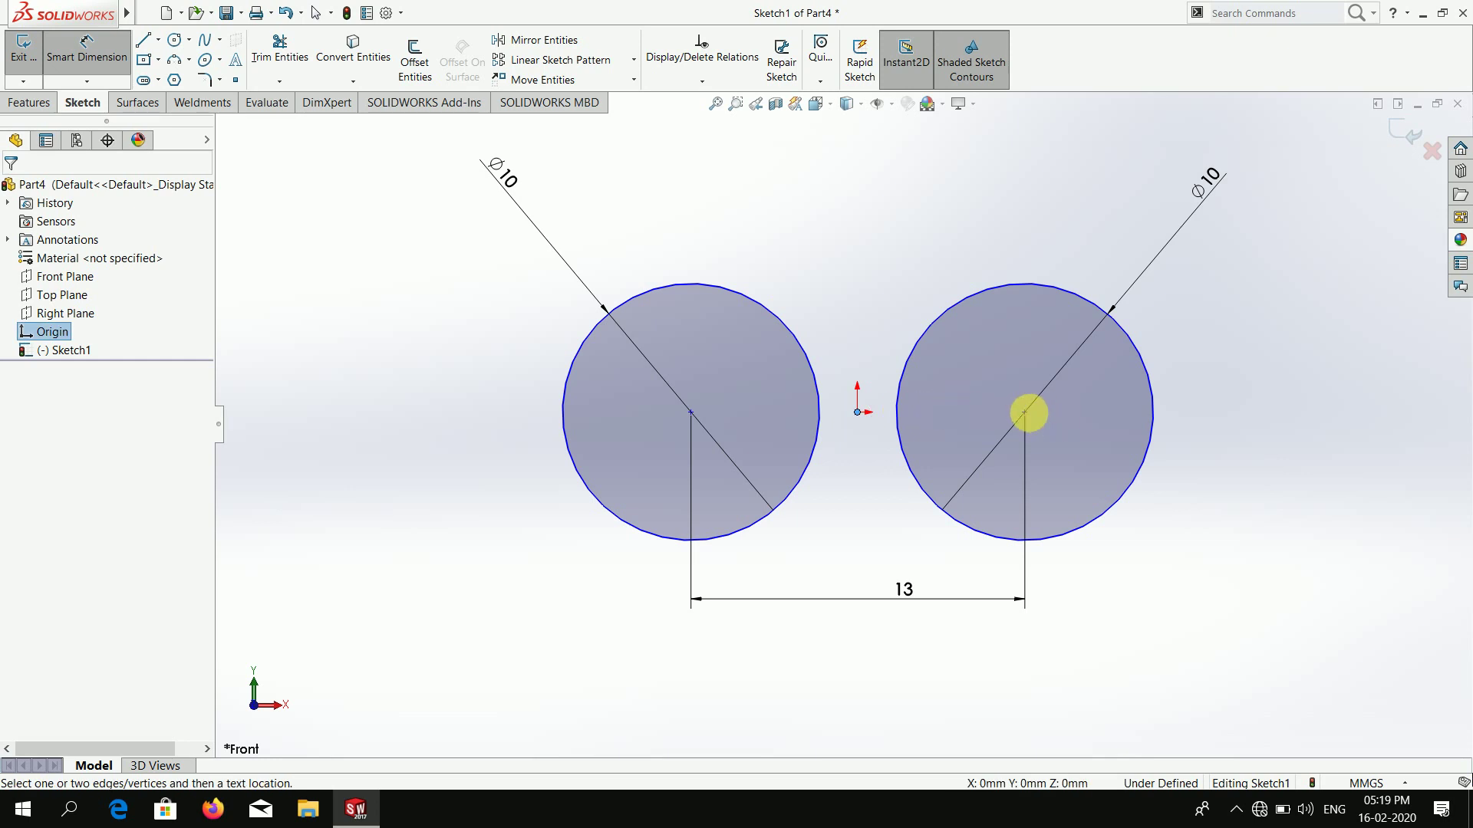
click(1026, 413)
click(953, 234)
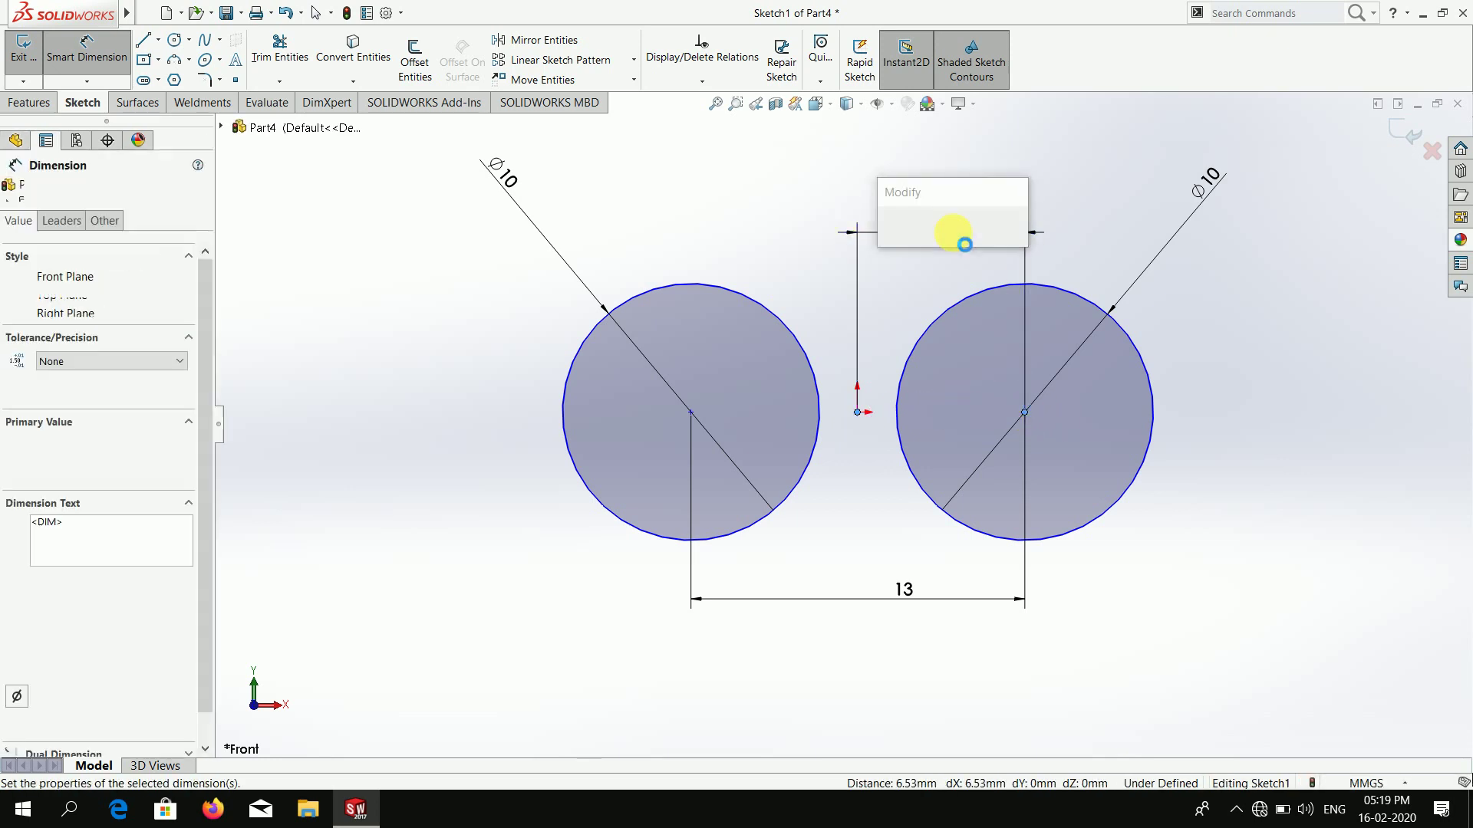
text(6)
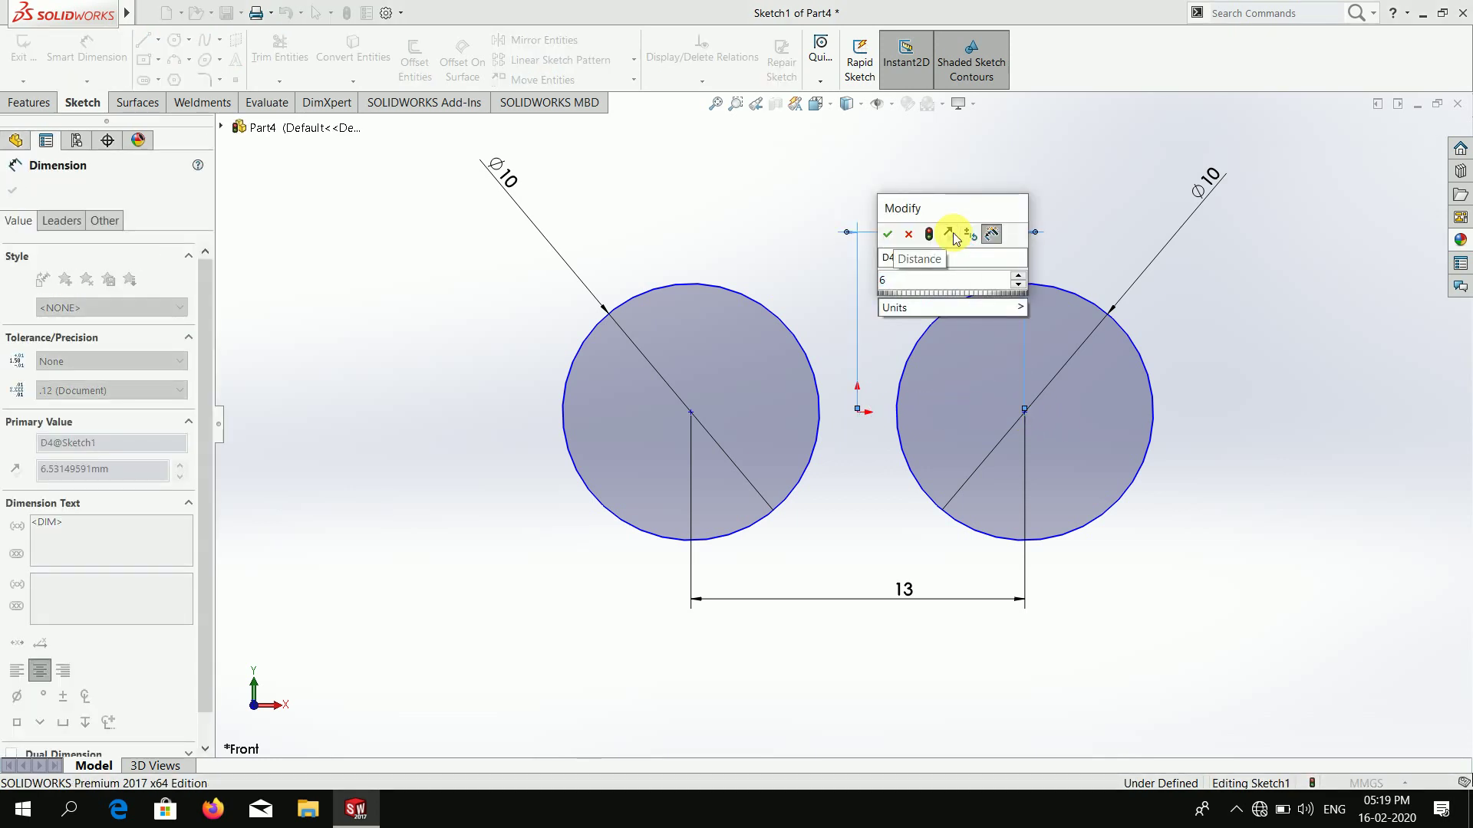
text(.5)
key(Return)
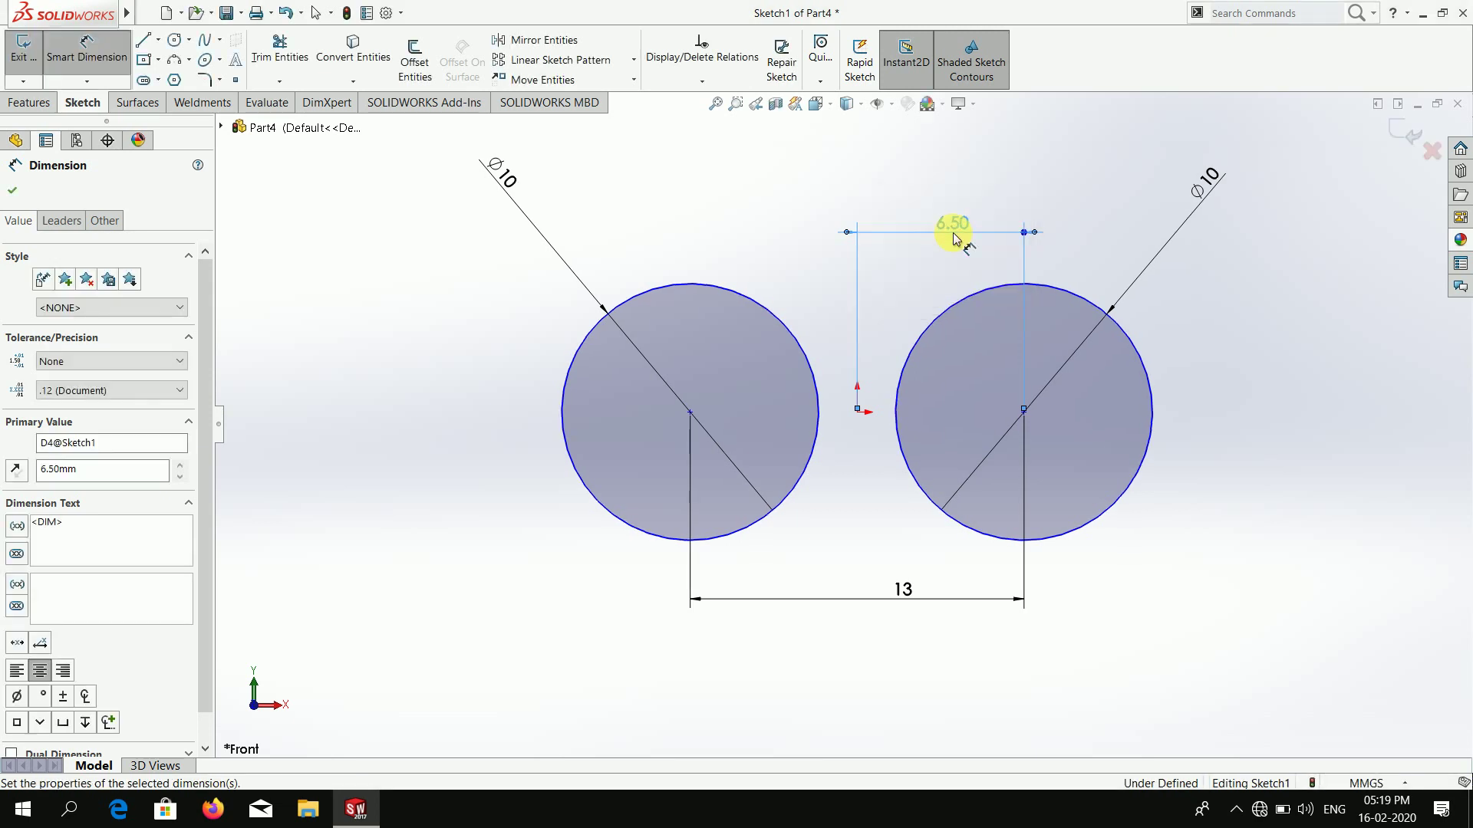
click(17, 192)
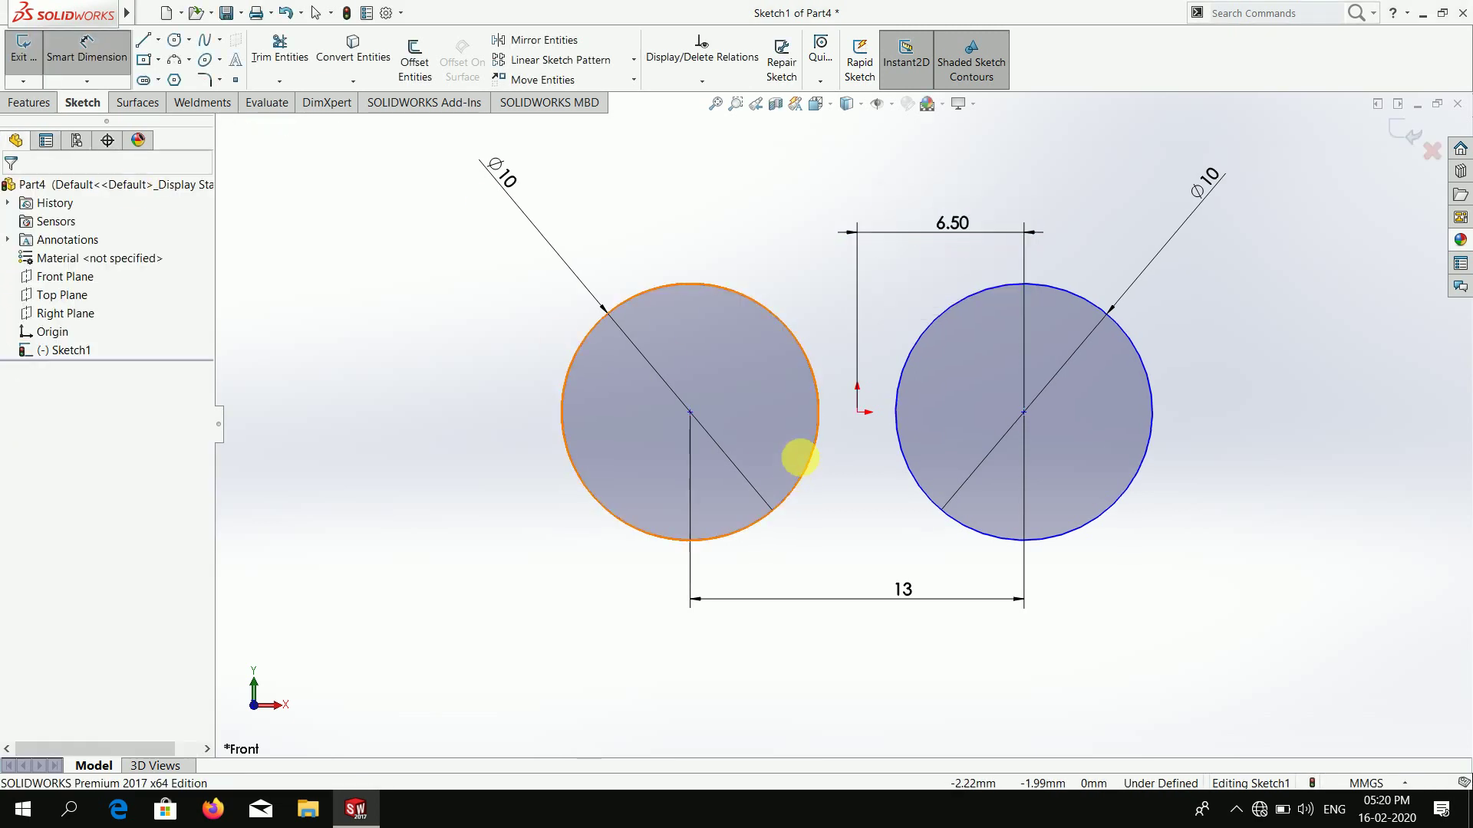
- Draw a small concentric circle inside each of the two circles
click(176, 47)
click(698, 436)
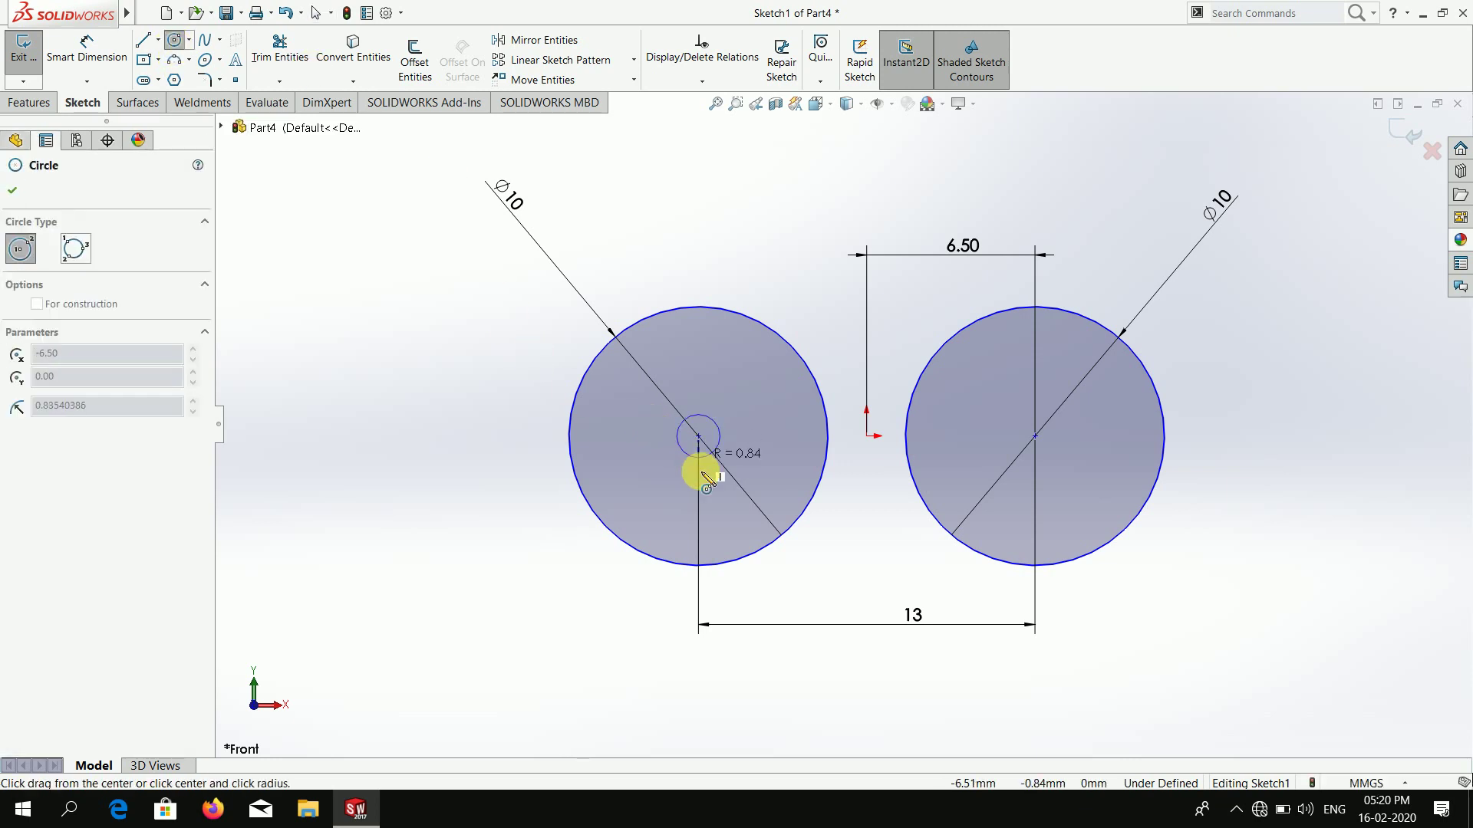
click(731, 482)
click(1035, 435)
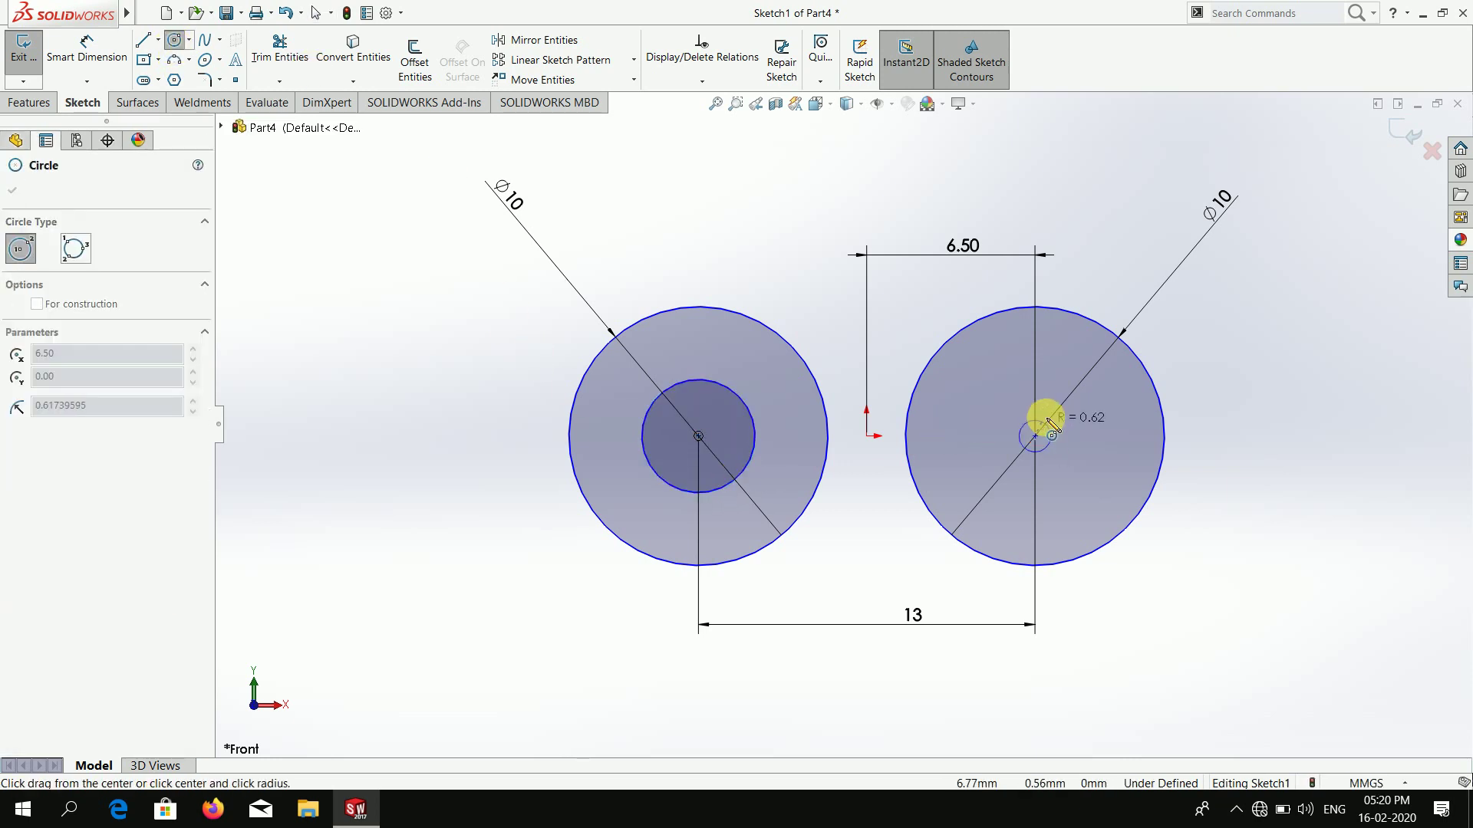
click(1056, 382)
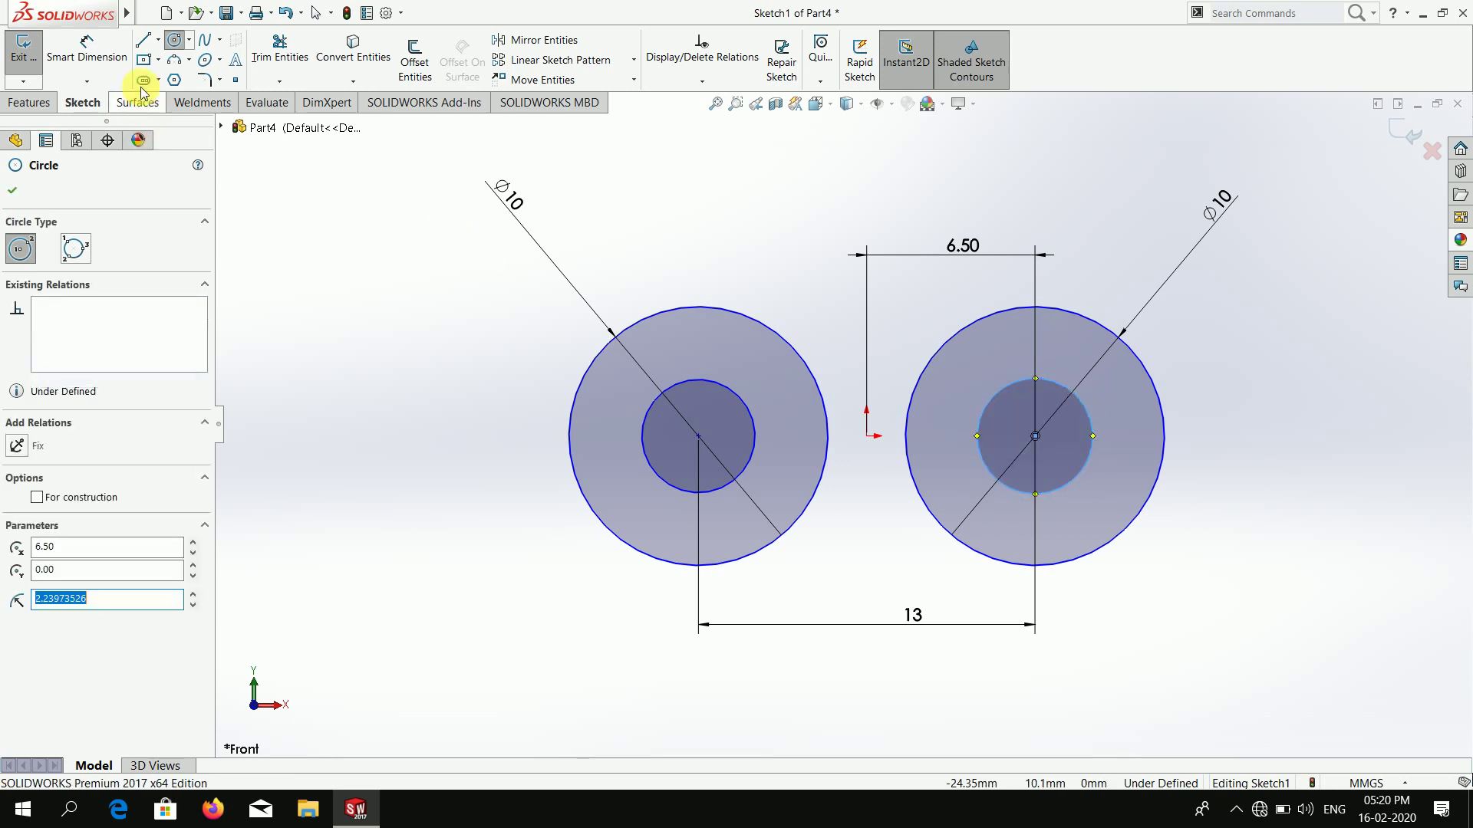
- Dimension both inner circles to 4.5 mm diameter
click(86, 51)
click(642, 419)
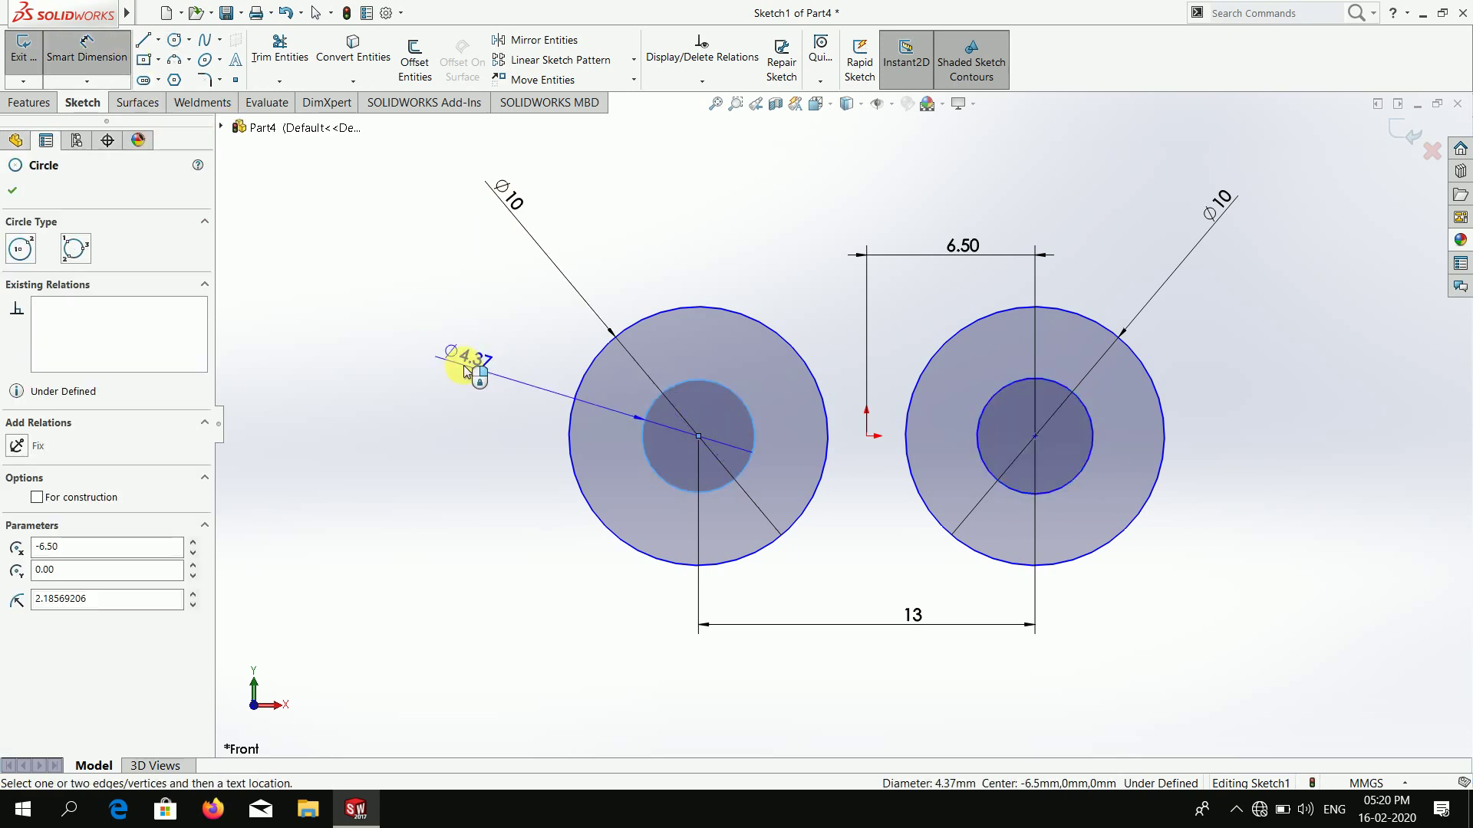
click(460, 369)
text(4.5)
key(Return)
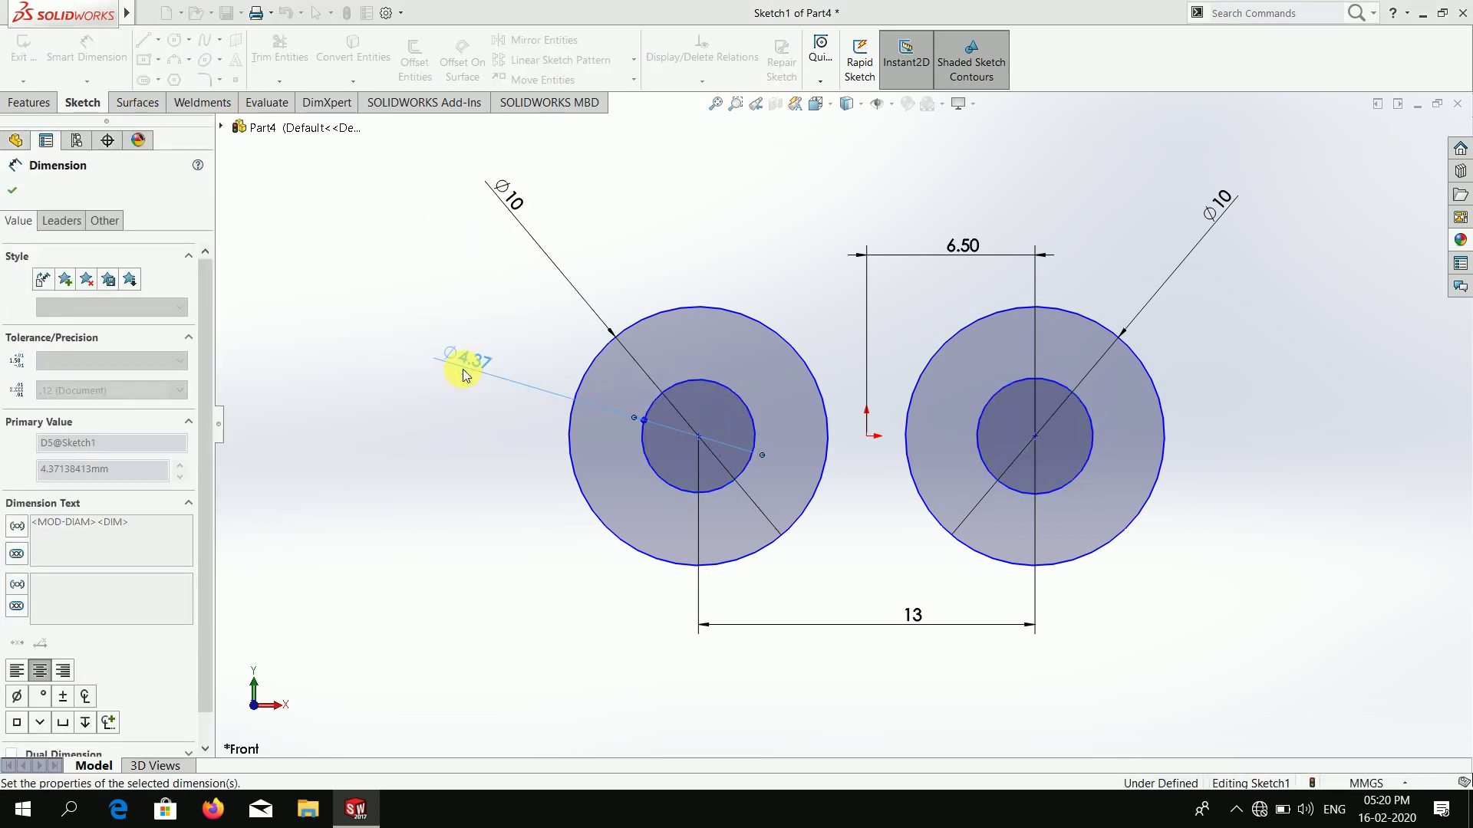
click(983, 423)
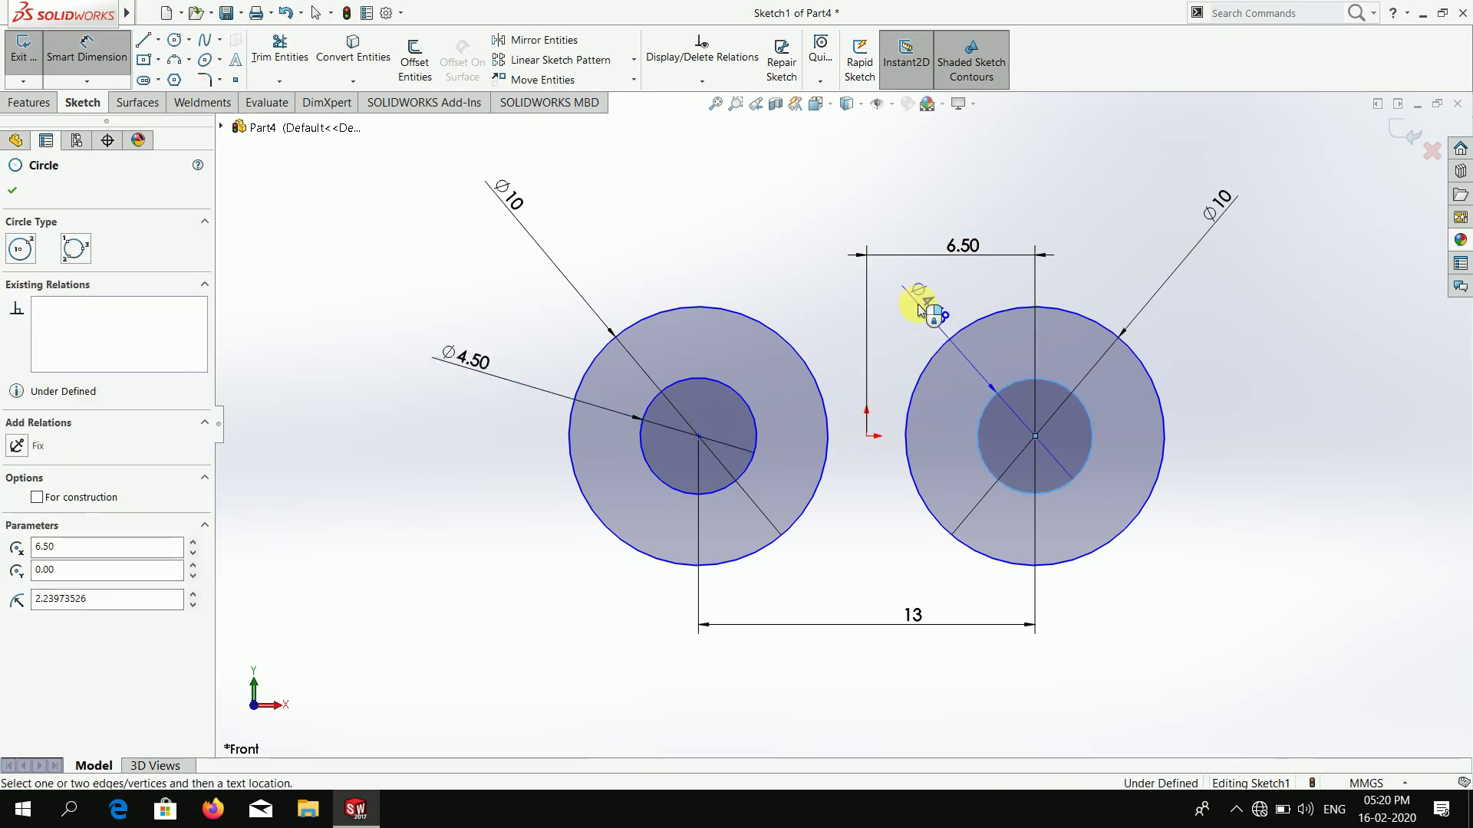
click(920, 304)
text(4.5)
key(Return)
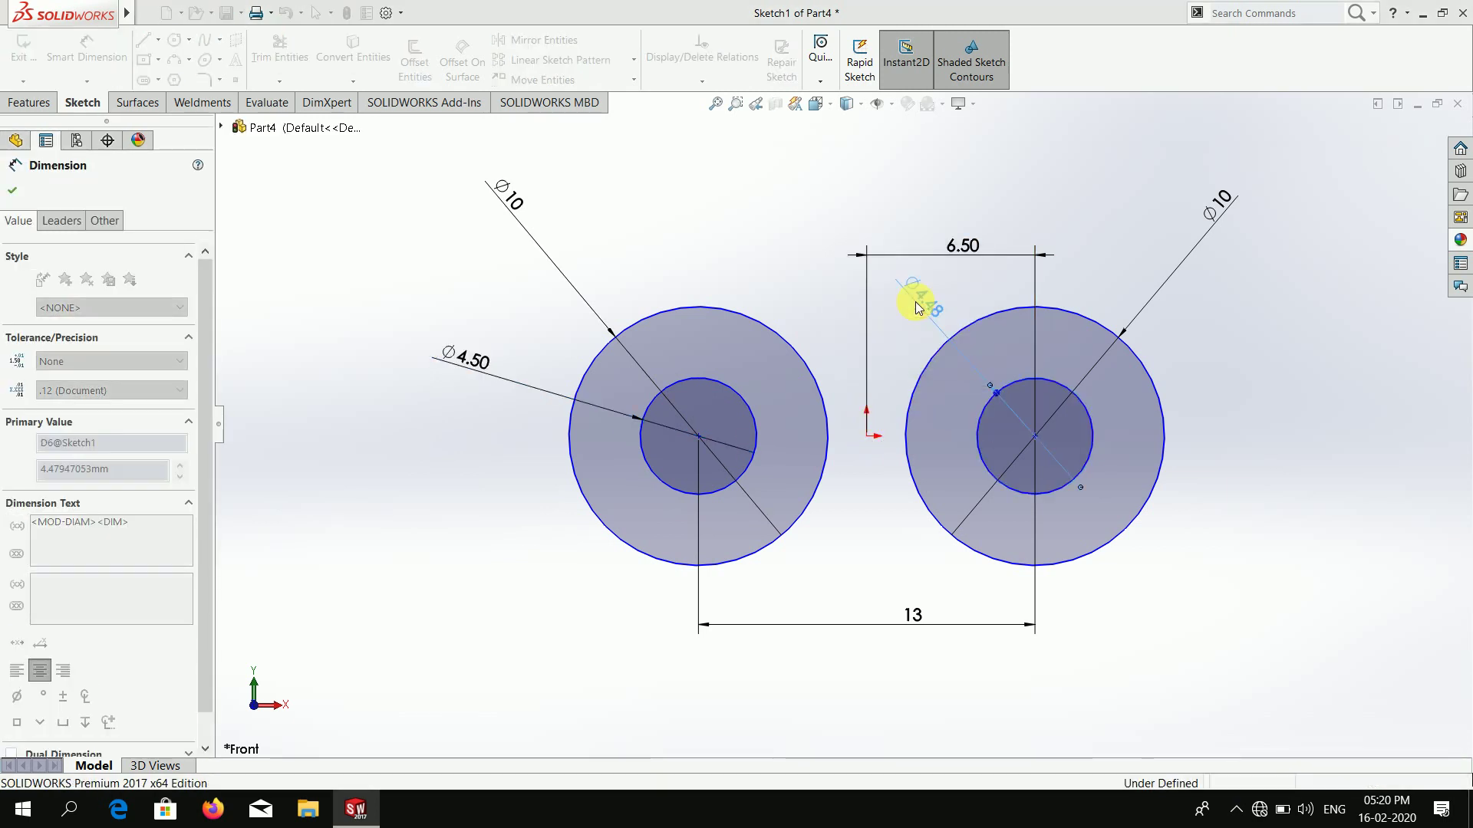
click(11, 191)
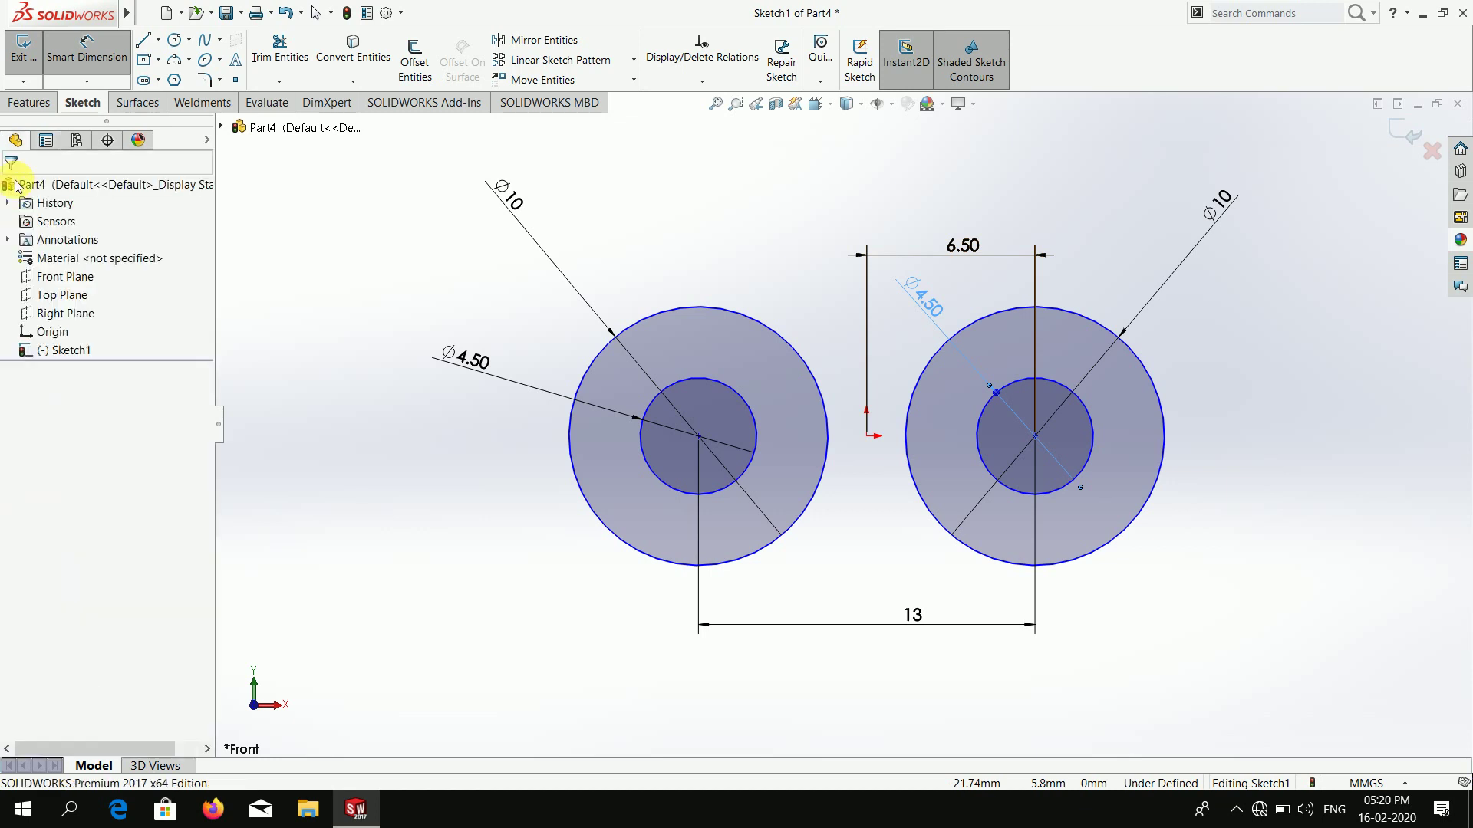
click(28, 102)
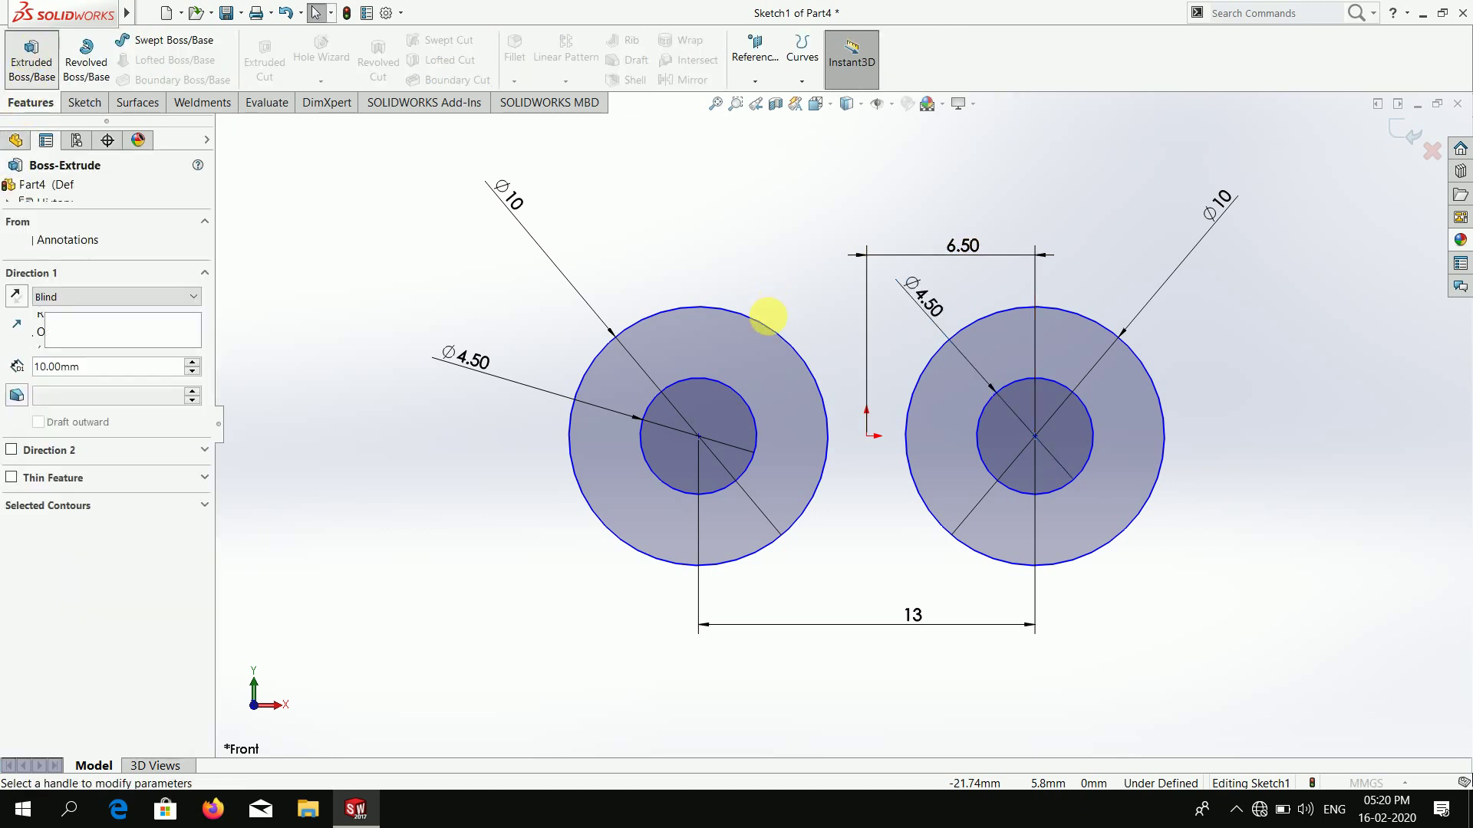
- Extrude the two ring profiles Mid Plane to 2.5 mm depth
click(88, 297)
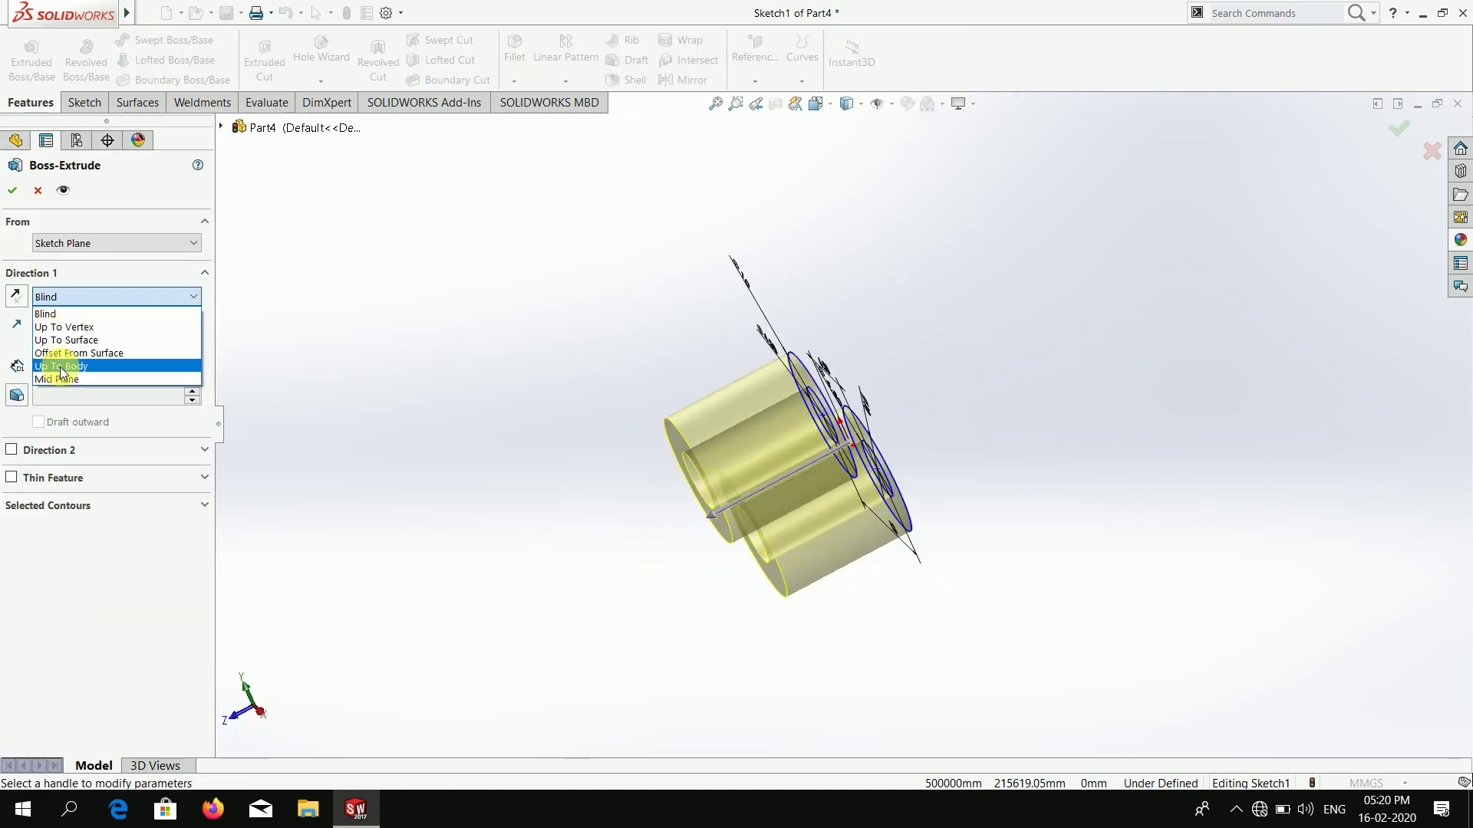
click(66, 378)
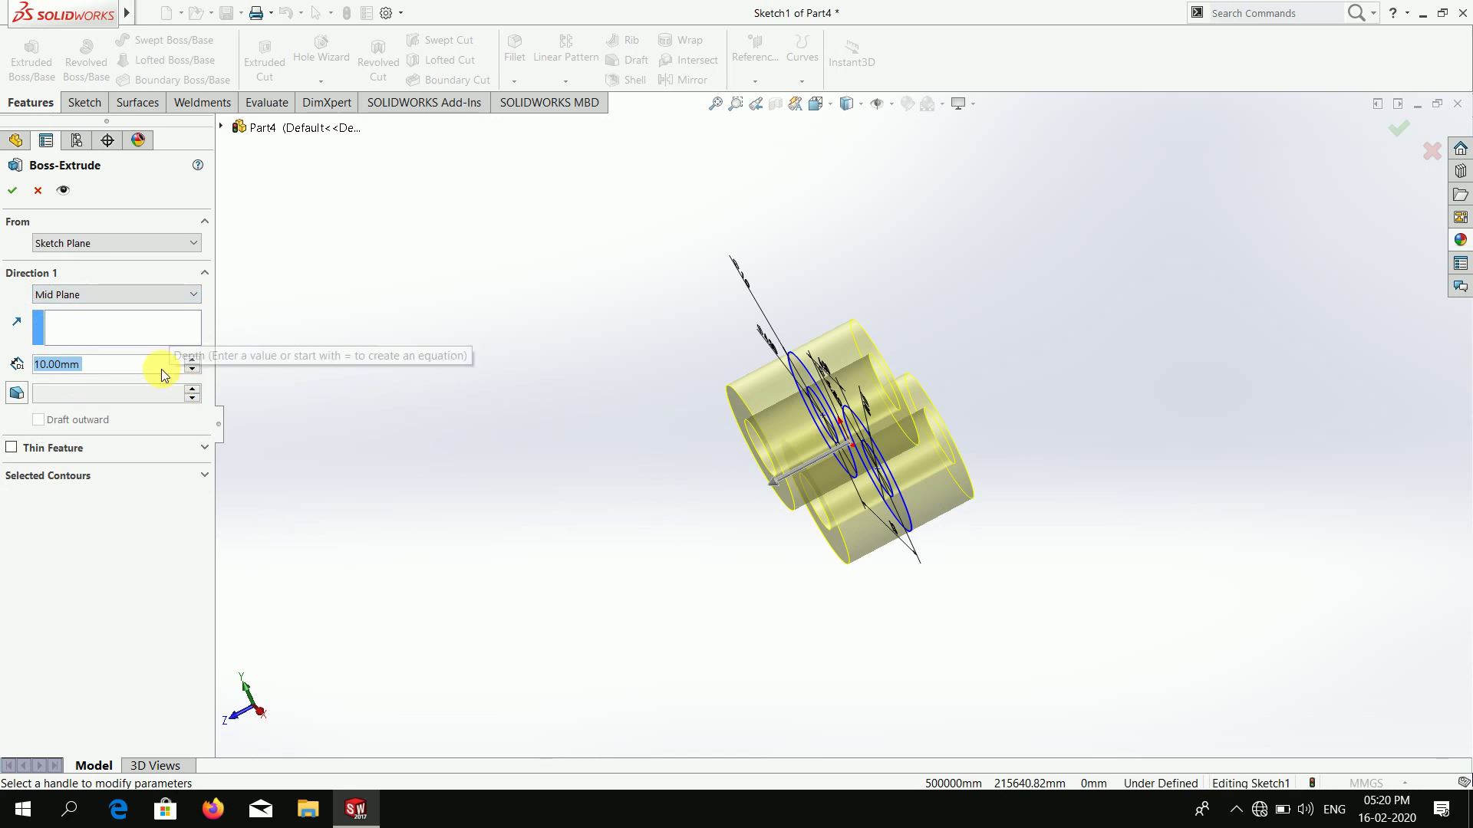
text(2)
key(Return)
scroll(913, 430, down, 5)
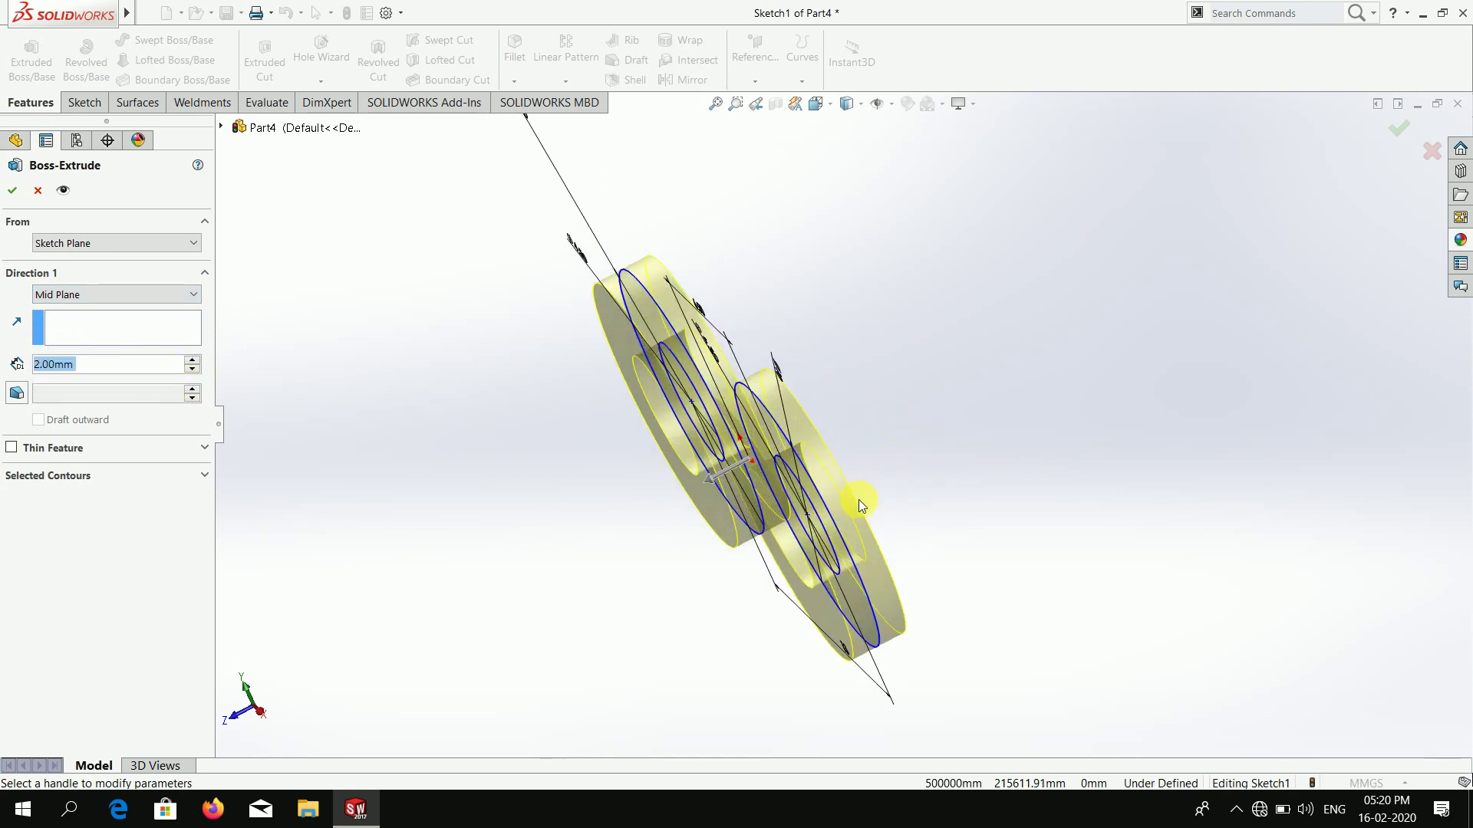
scroll(849, 500, down, 2)
scroll(849, 520, down, 2)
scroll(836, 548, down, 2)
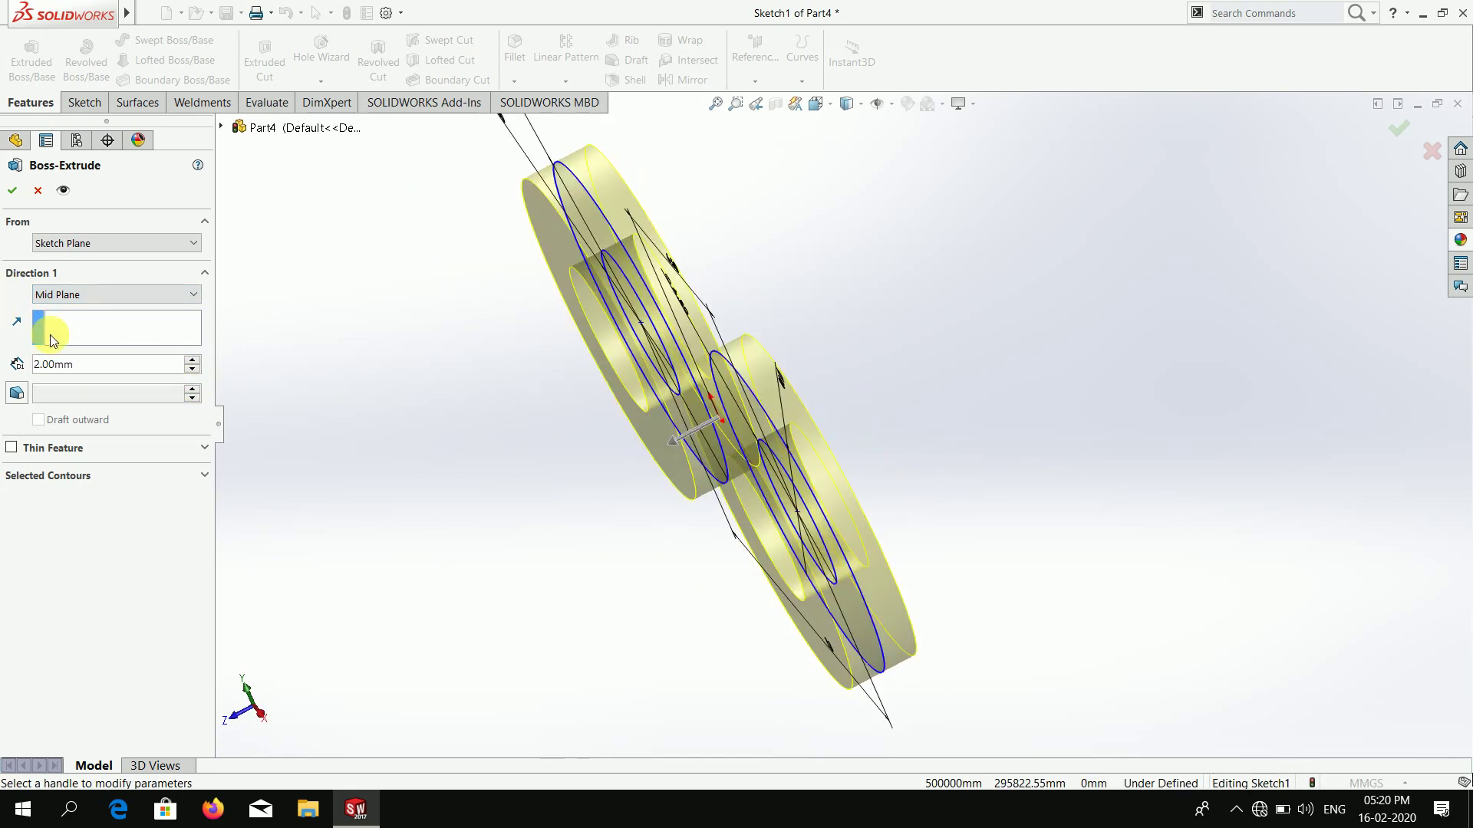
text(2.5)
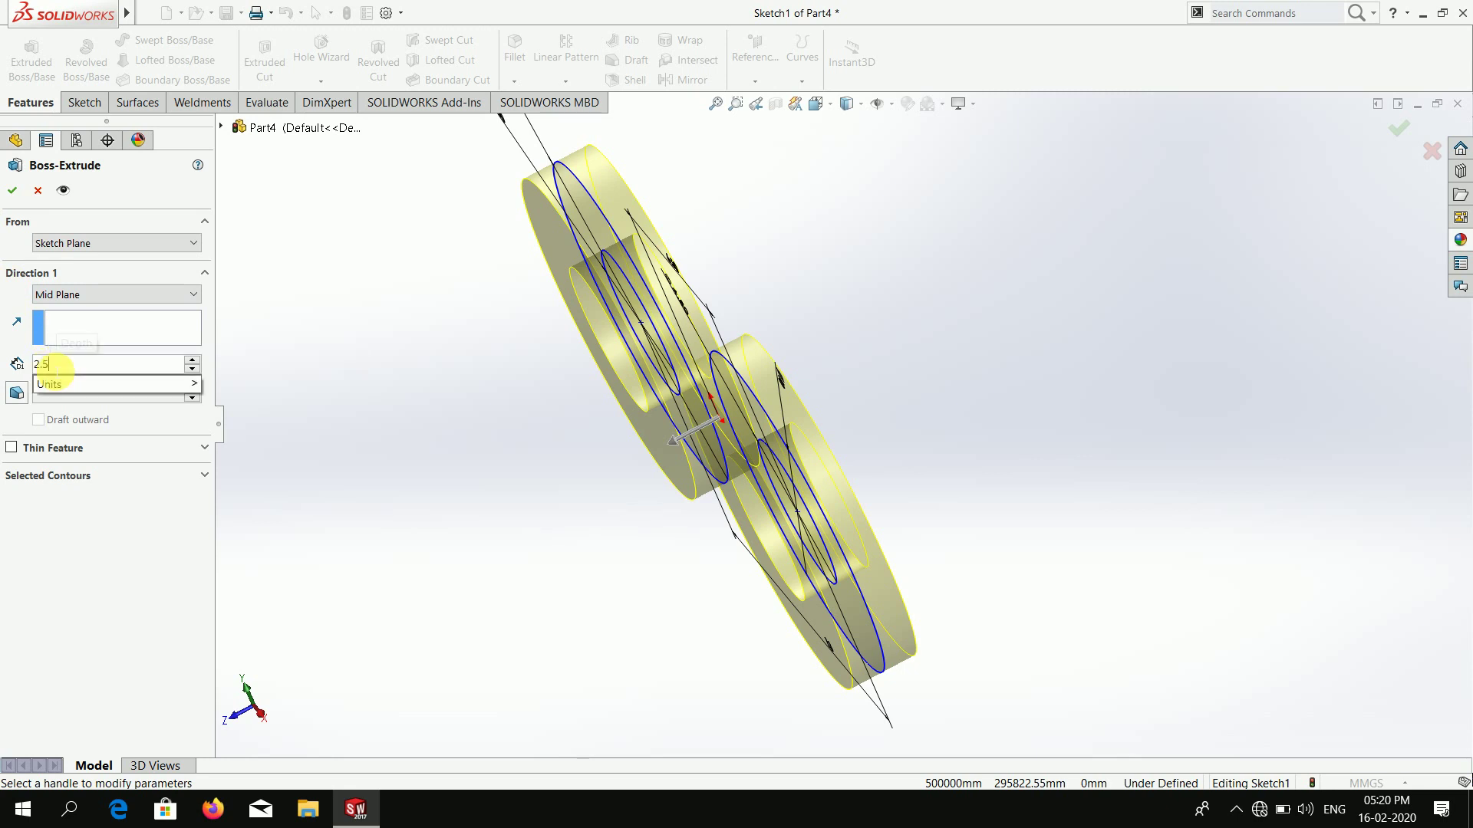
key(Return)
click(18, 201)
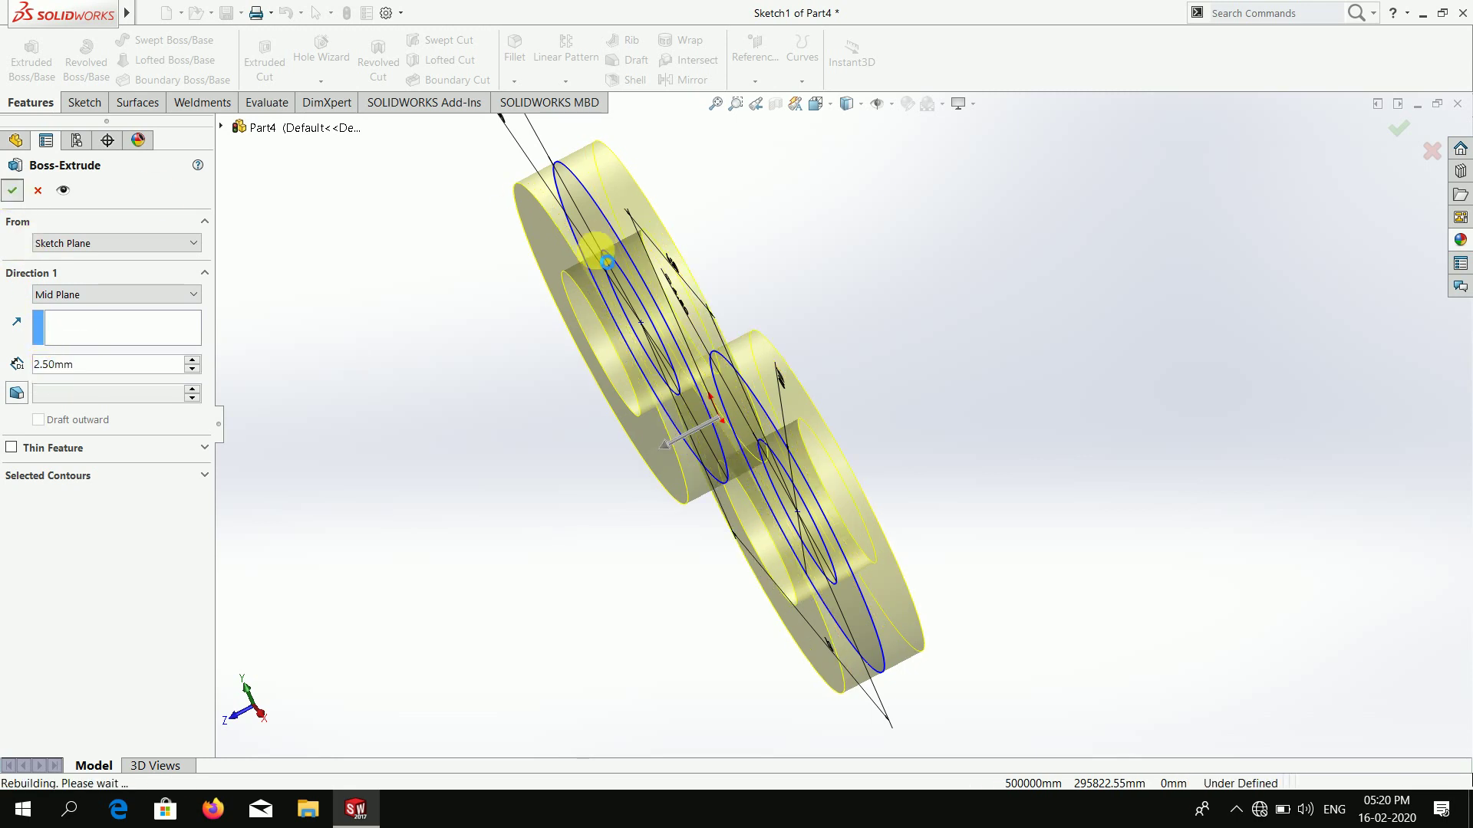
mouse_move(798, 569)
middle_down()
mouse_move(709, 388)
mouse_move(861, 634)
mouse_move(822, 329)
mouse_move(941, 401)
mouse_move(804, 405)
middle_up()
- Start a new sketch on the left ring's face and view it normal-to
scroll(563, 418, down, 3)
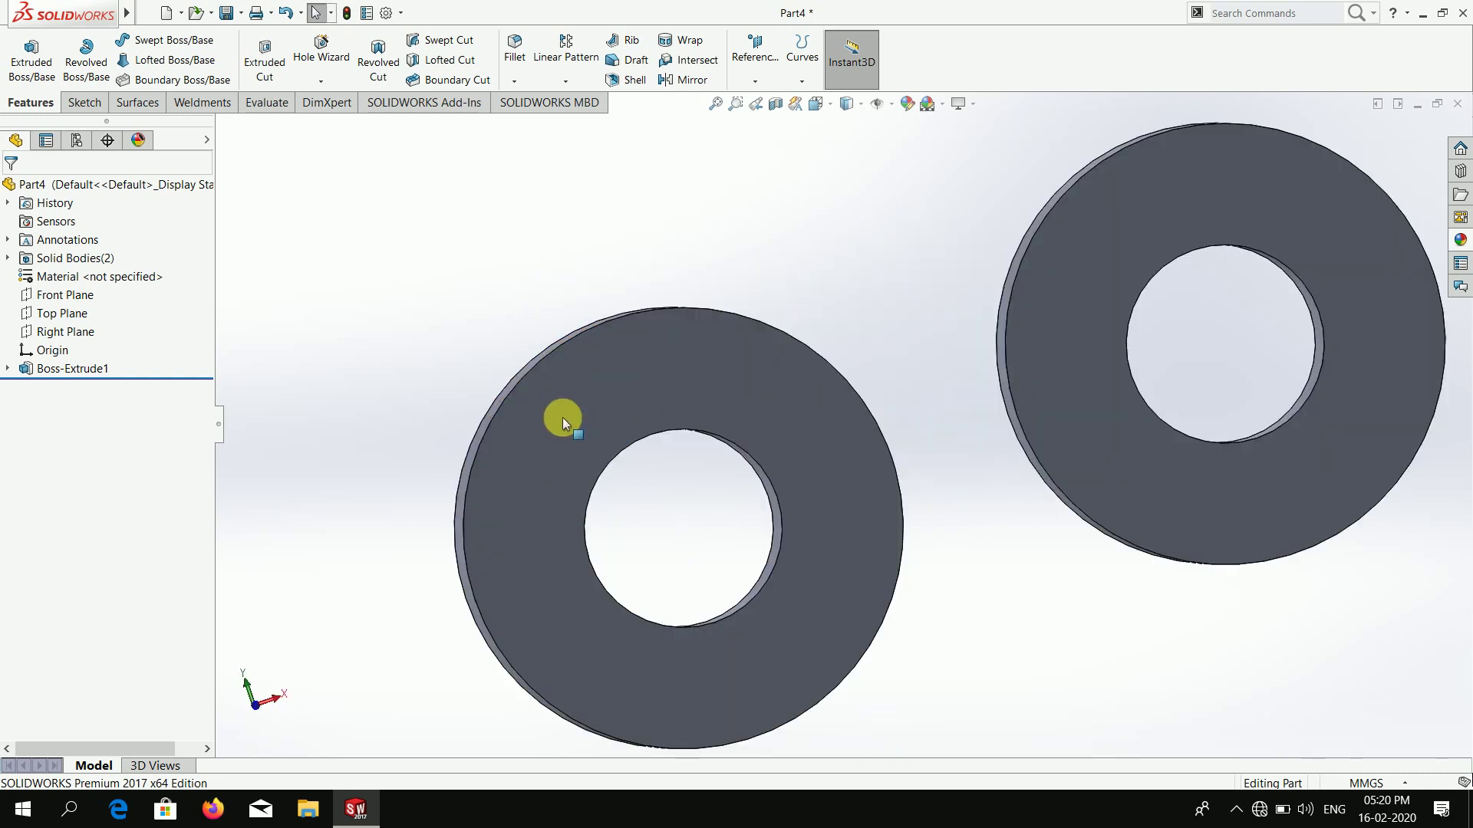
click(618, 340)
click(687, 304)
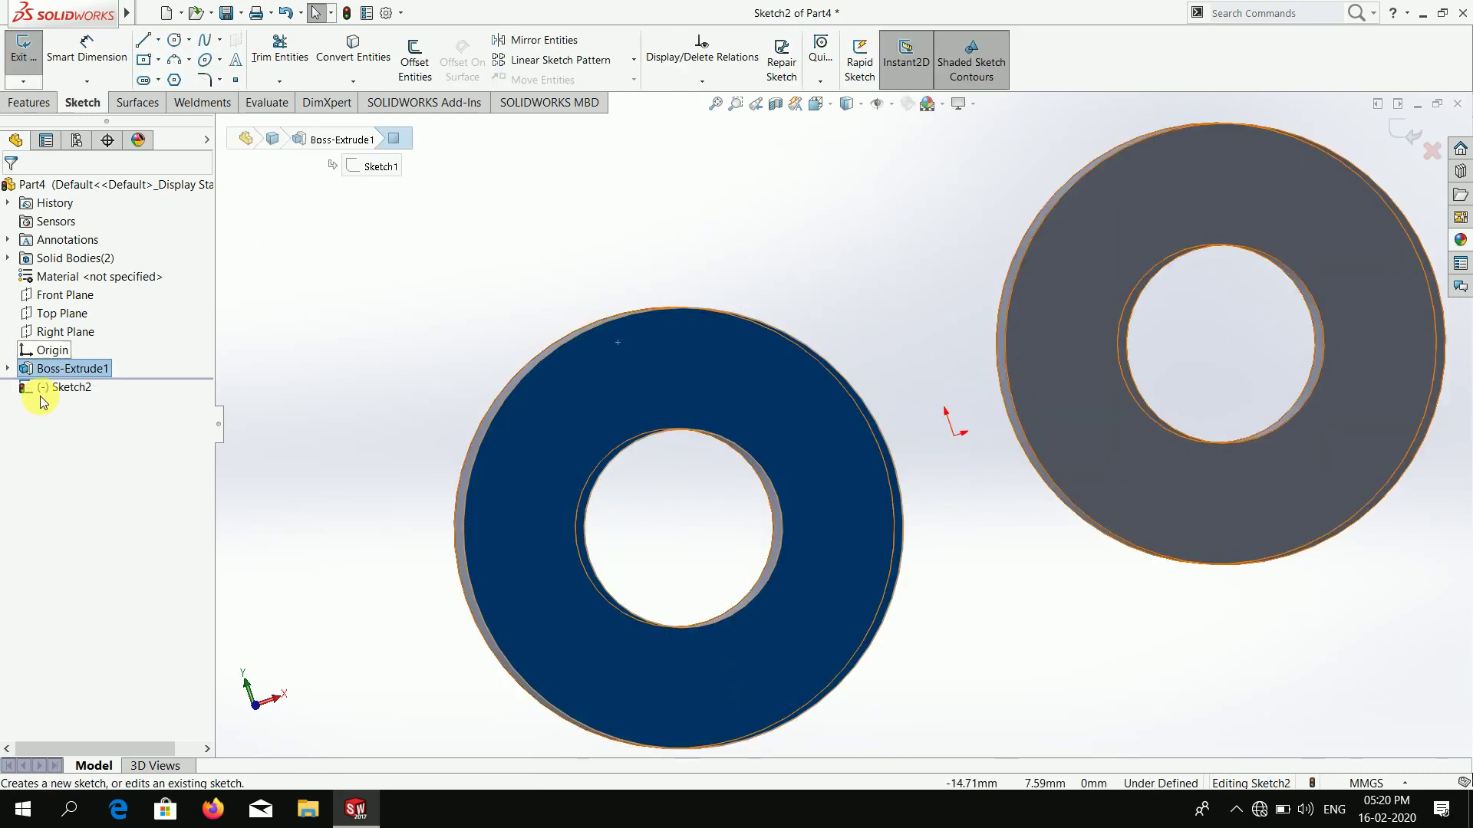
right_click(53, 387)
click(210, 370)
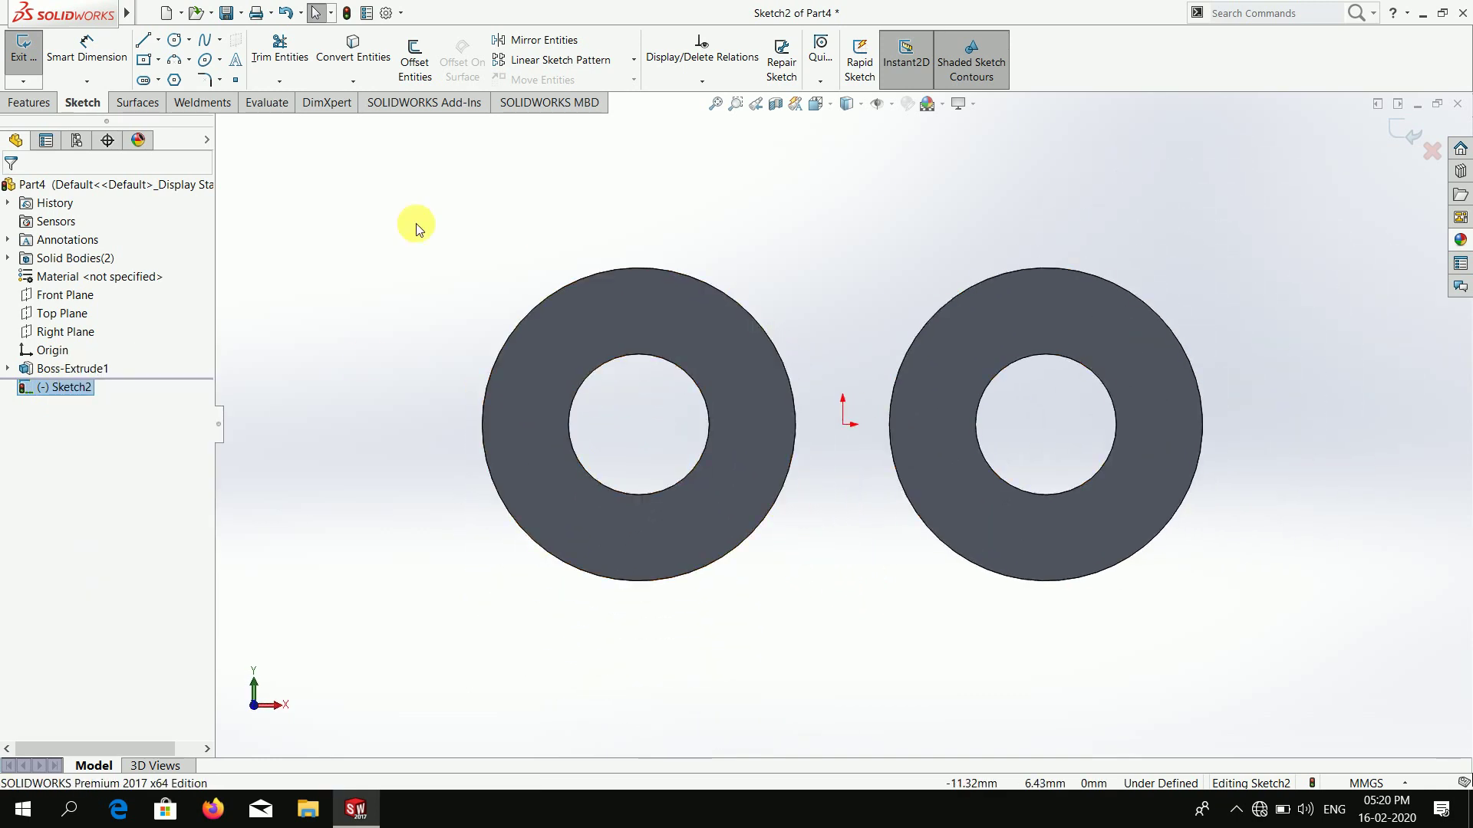
- Draw a circle around each ring, centred on the ring centres
click(178, 44)
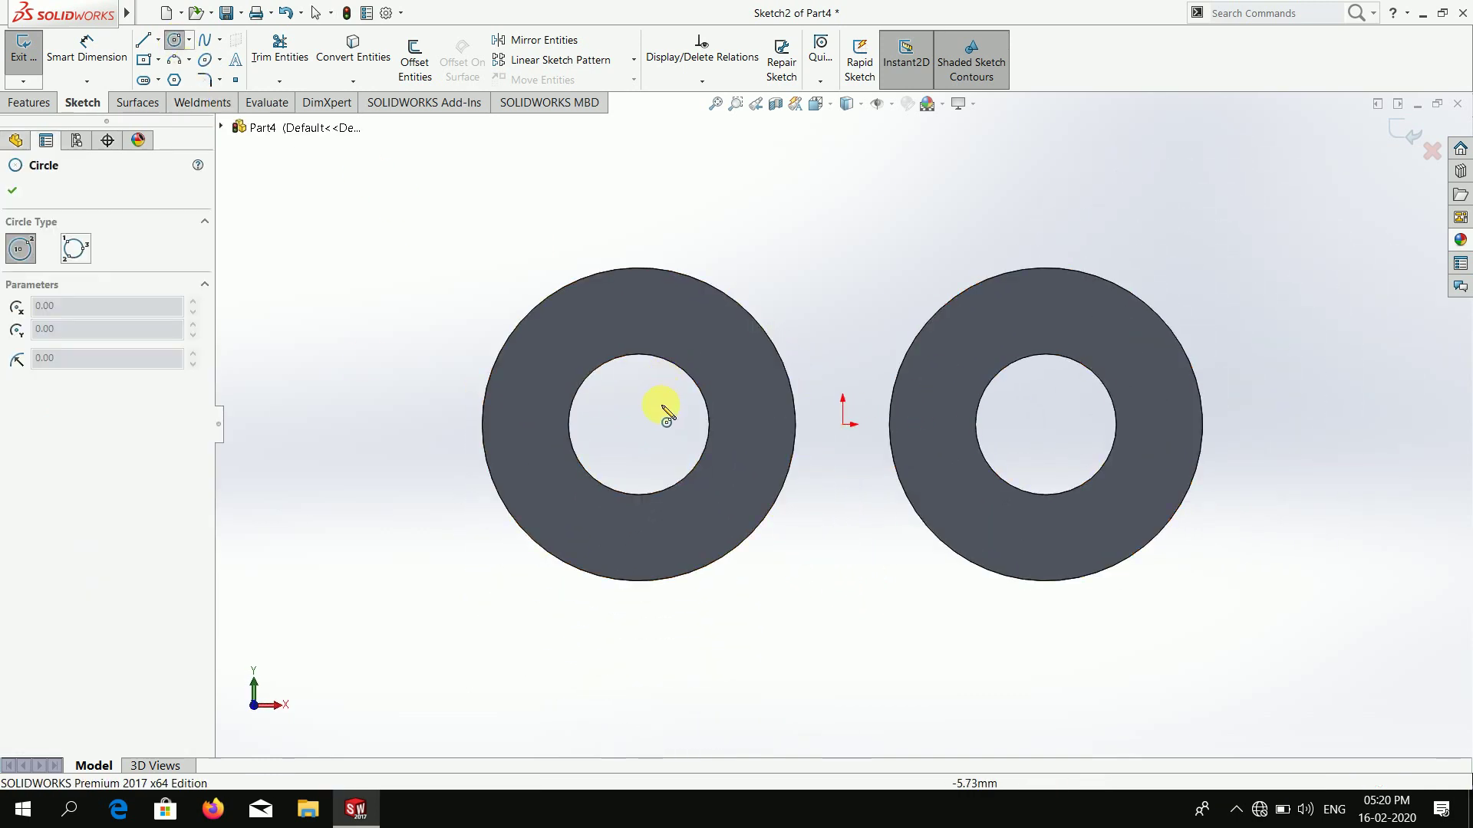
click(636, 424)
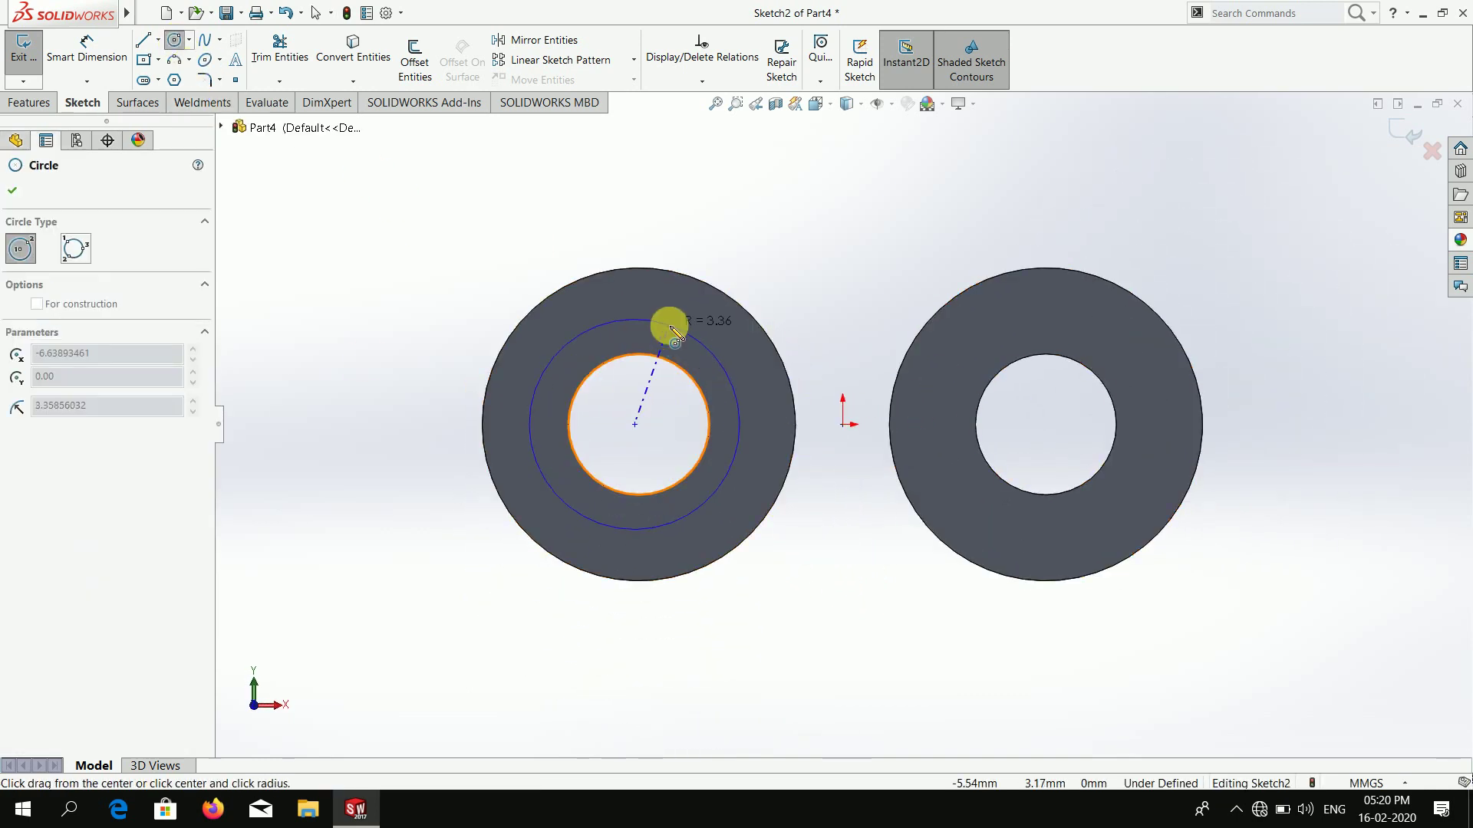
key(Escape)
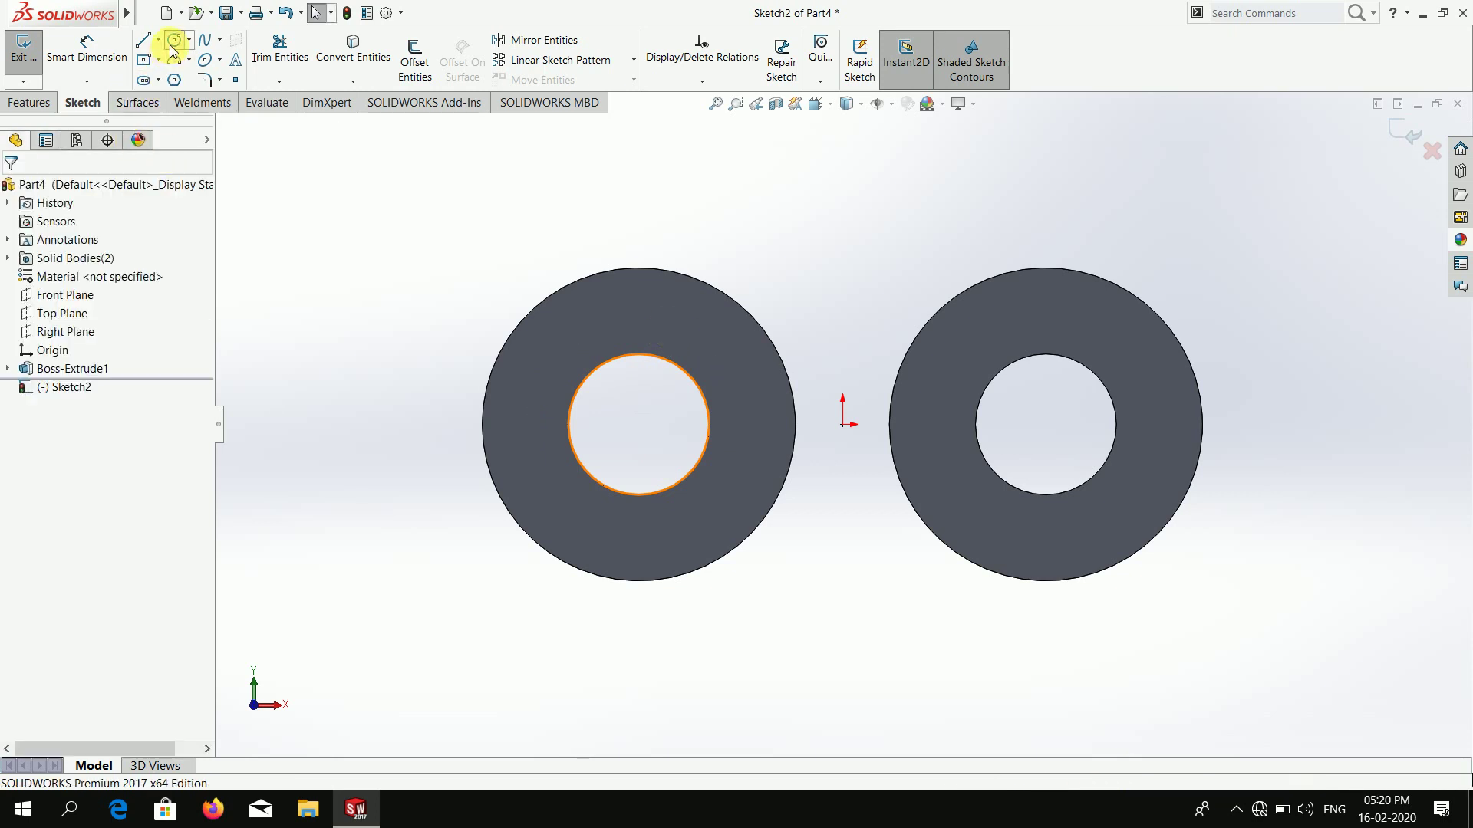
click(174, 42)
click(639, 424)
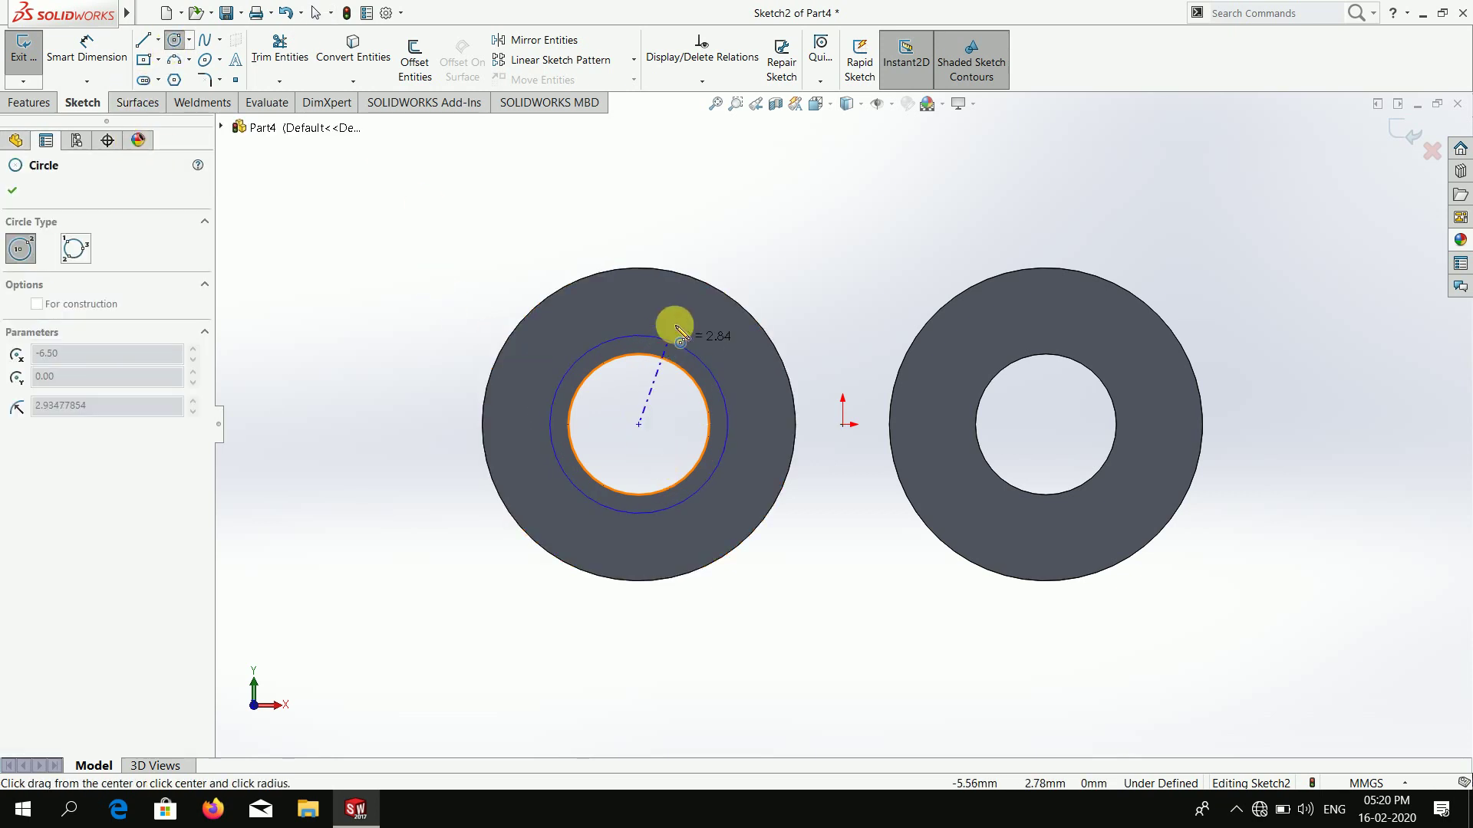
click(705, 269)
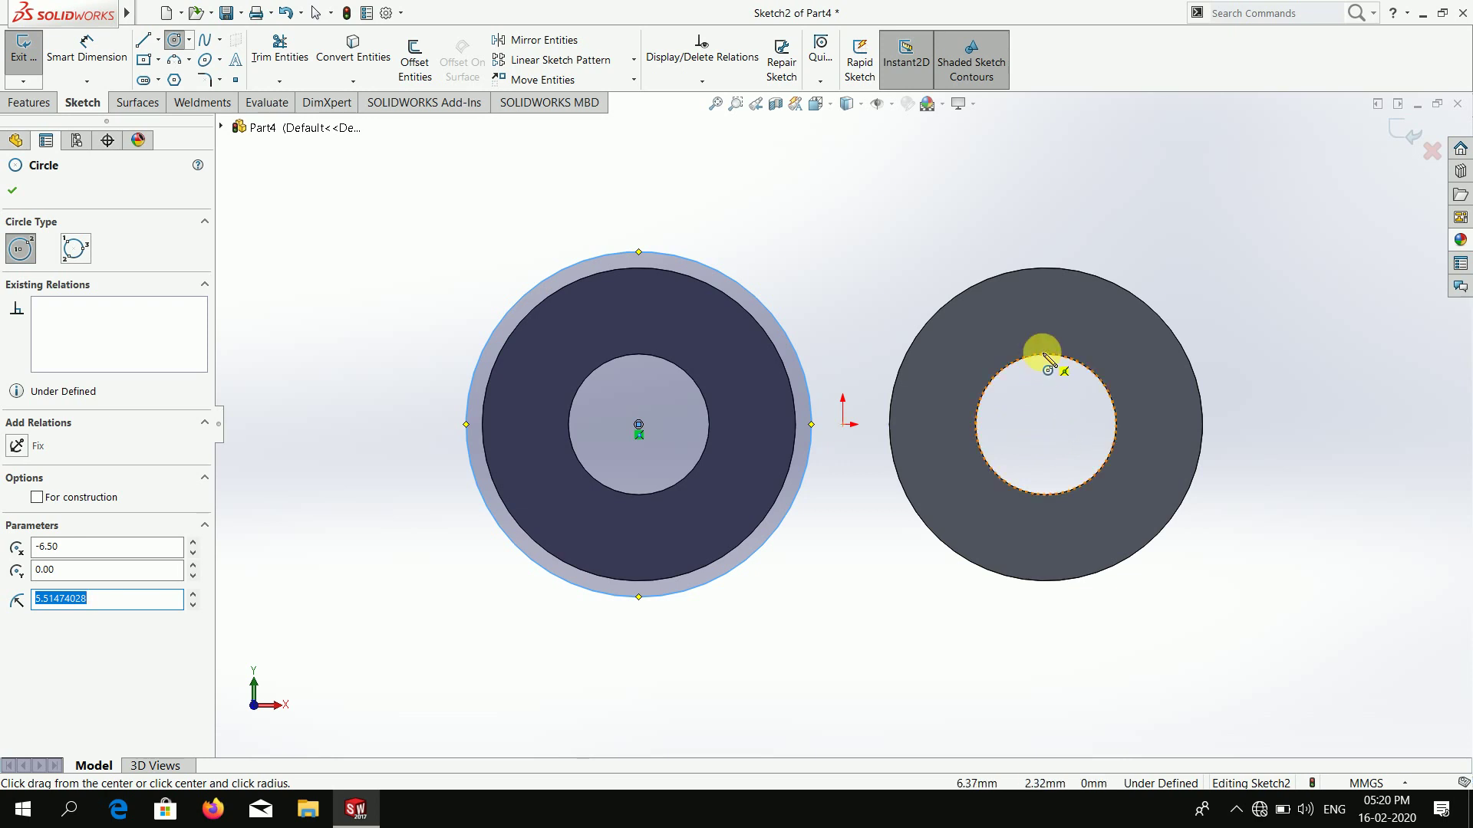
click(1045, 424)
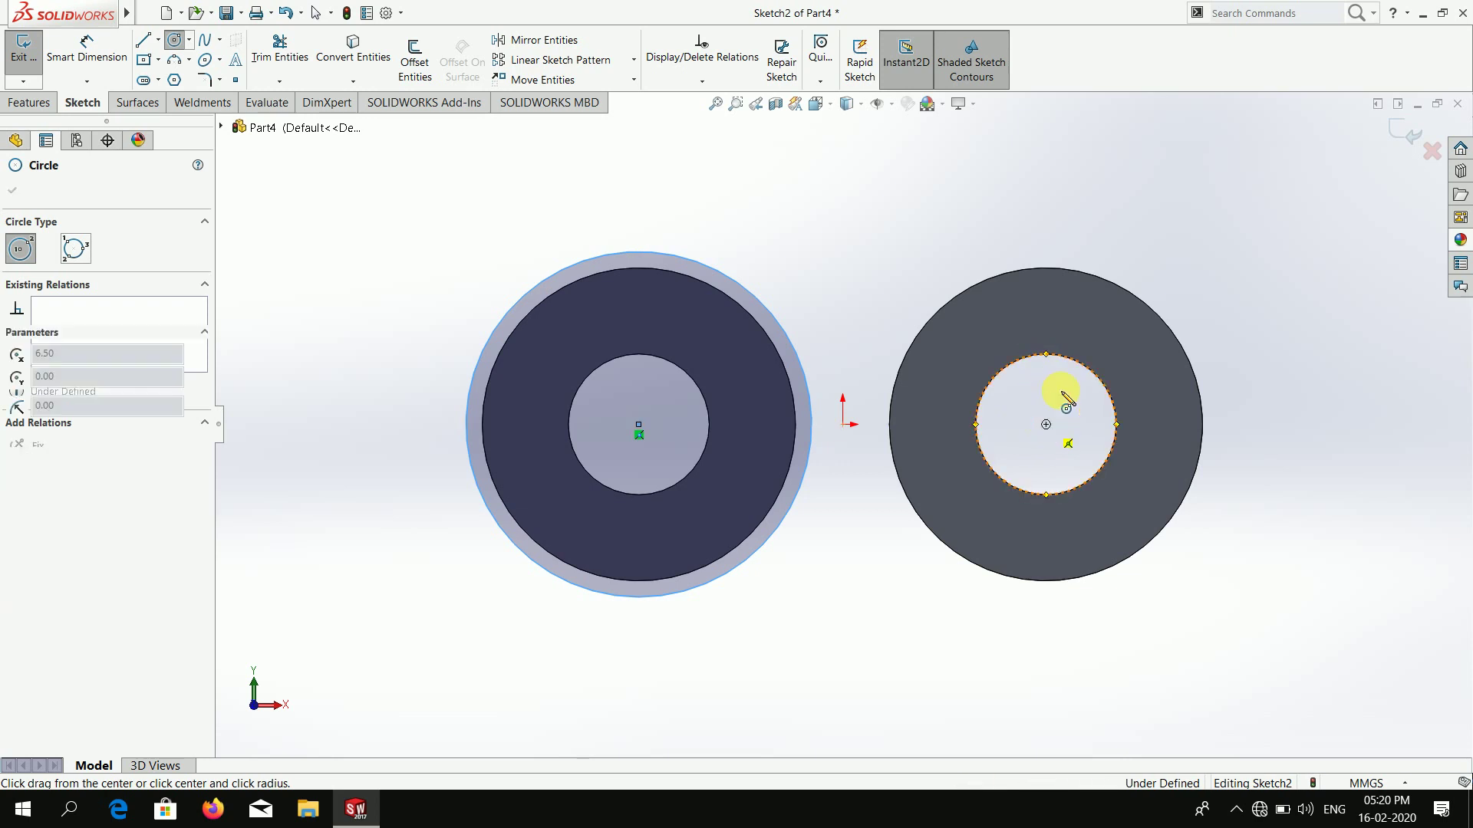
click(1148, 290)
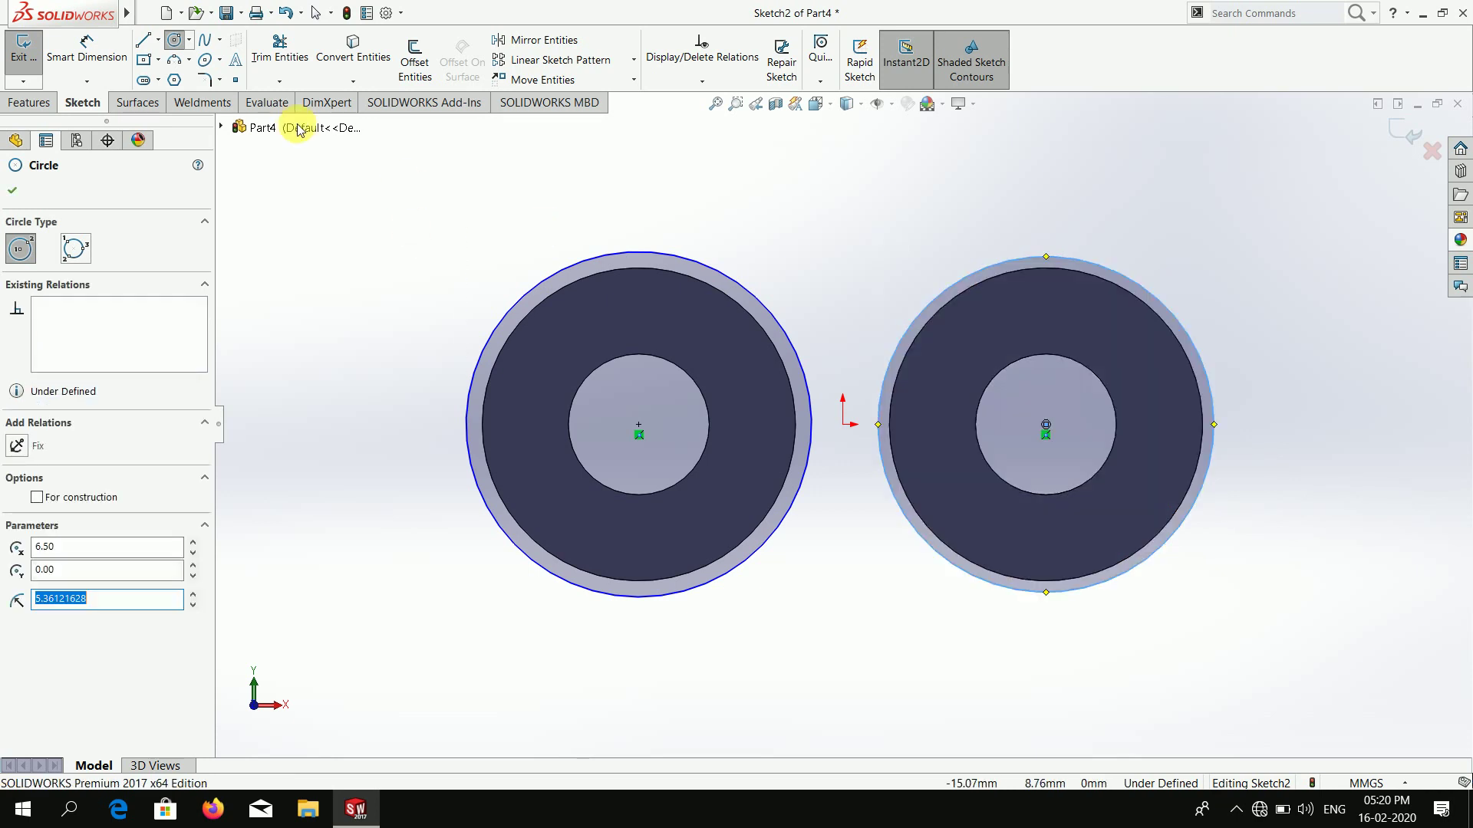
- Dimension both outer circles to 11 mm diameter
click(113, 48)
click(525, 293)
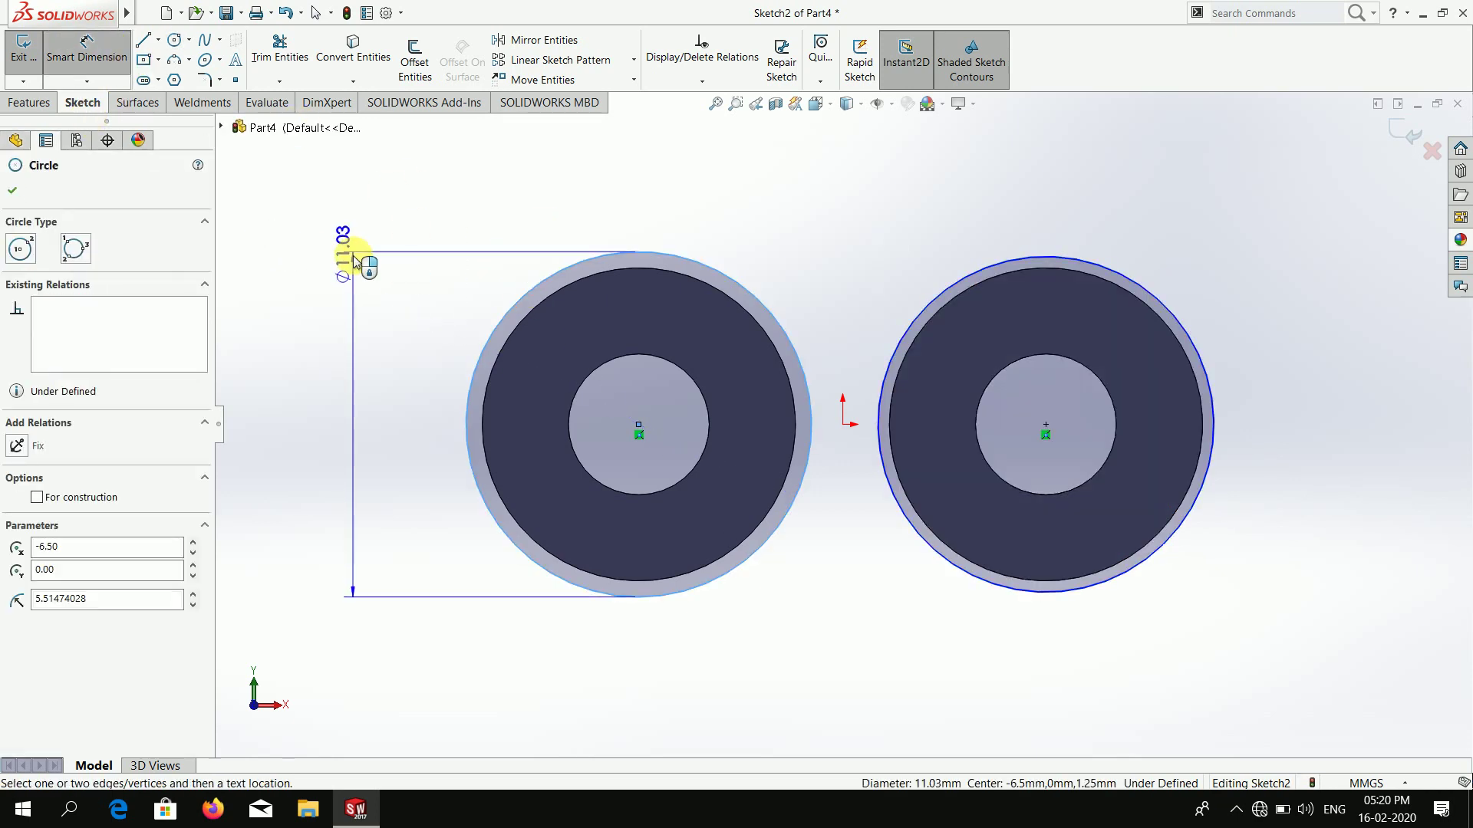
click(326, 224)
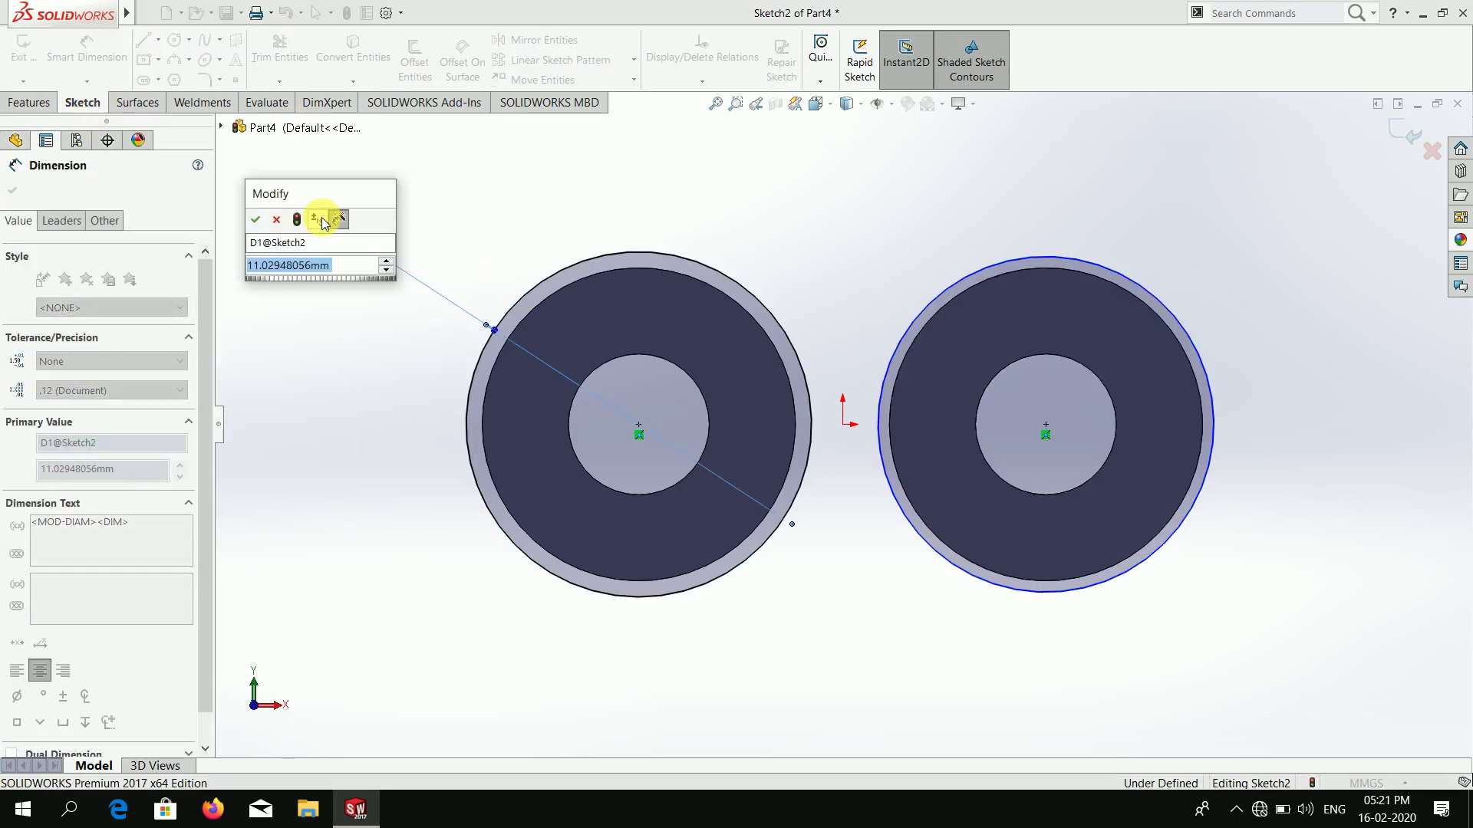
text(10)
key(Return)
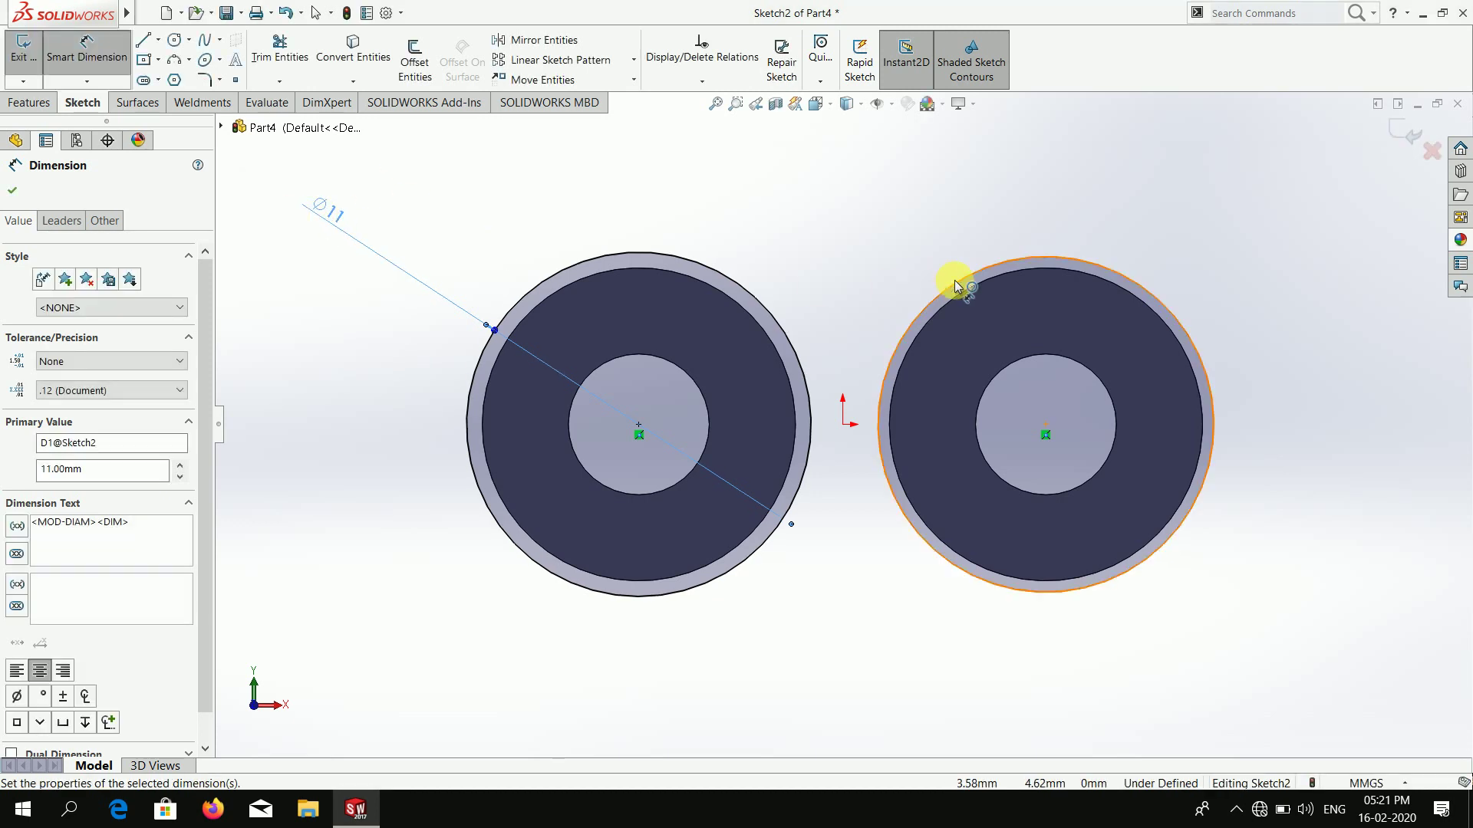
click(954, 286)
click(1178, 178)
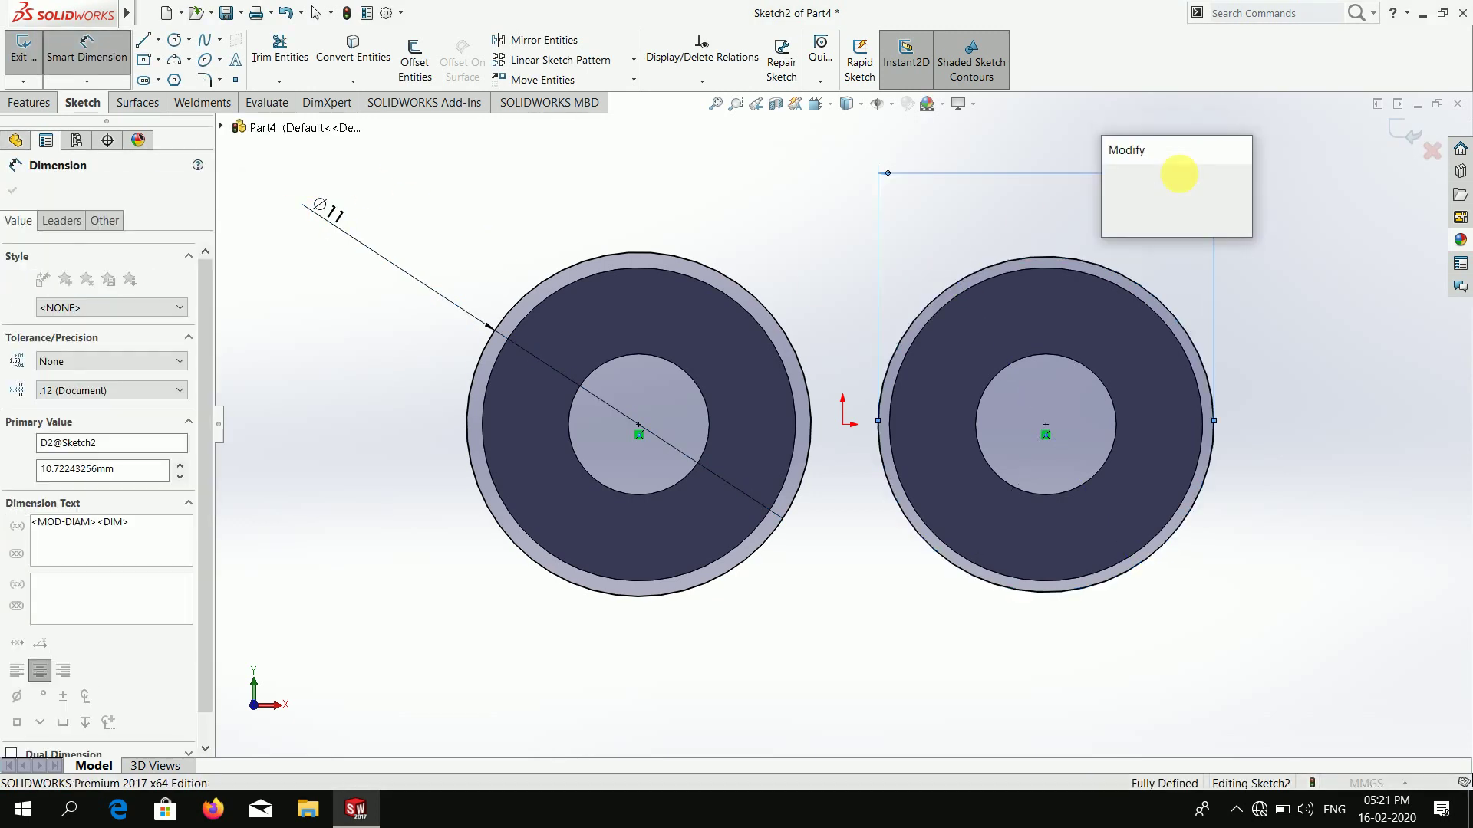
text(11)
key(Return)
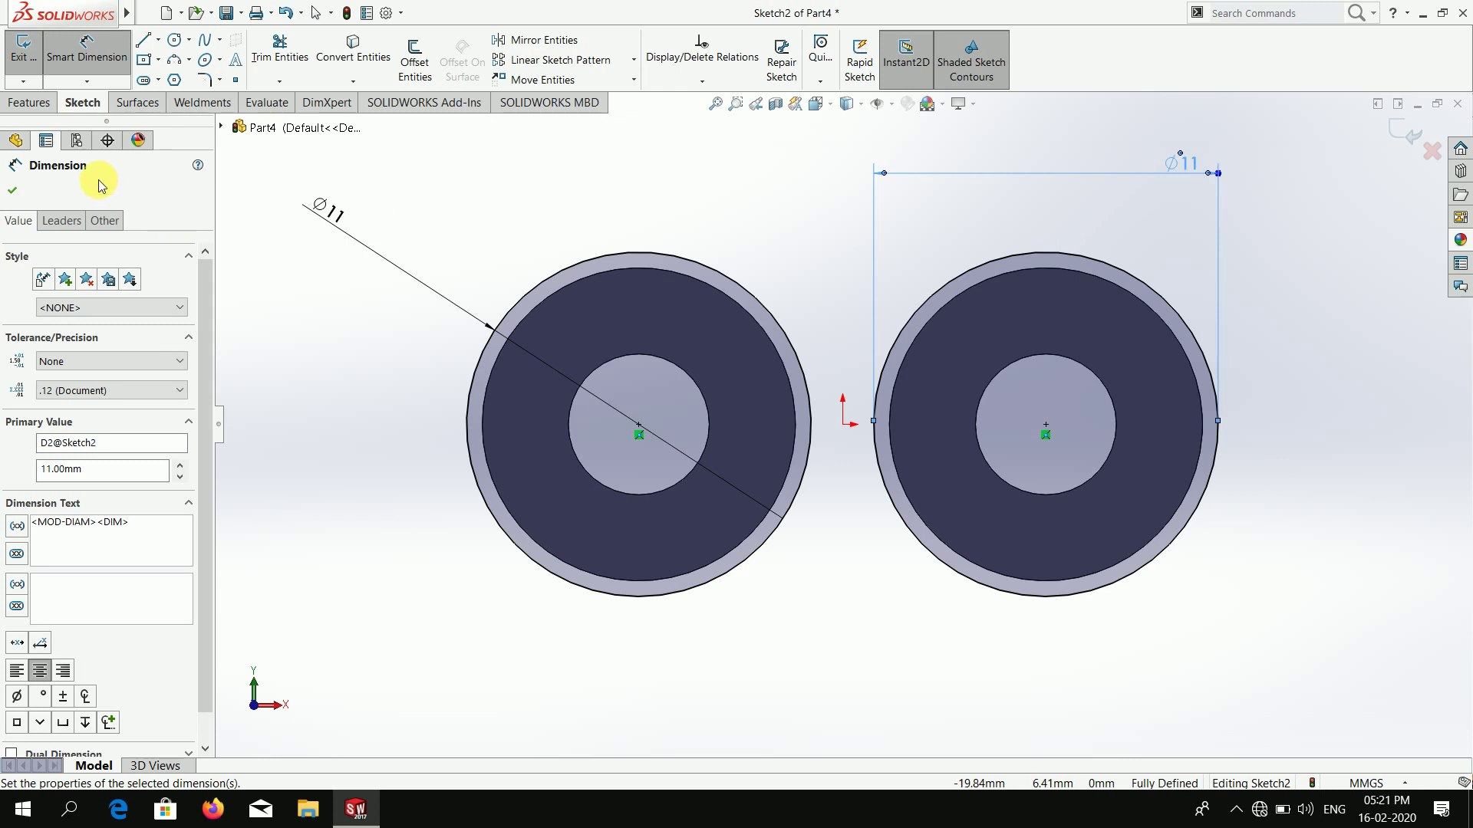
click(9, 201)
- Draw a three-point arc across the tops of the two outer circles
click(177, 68)
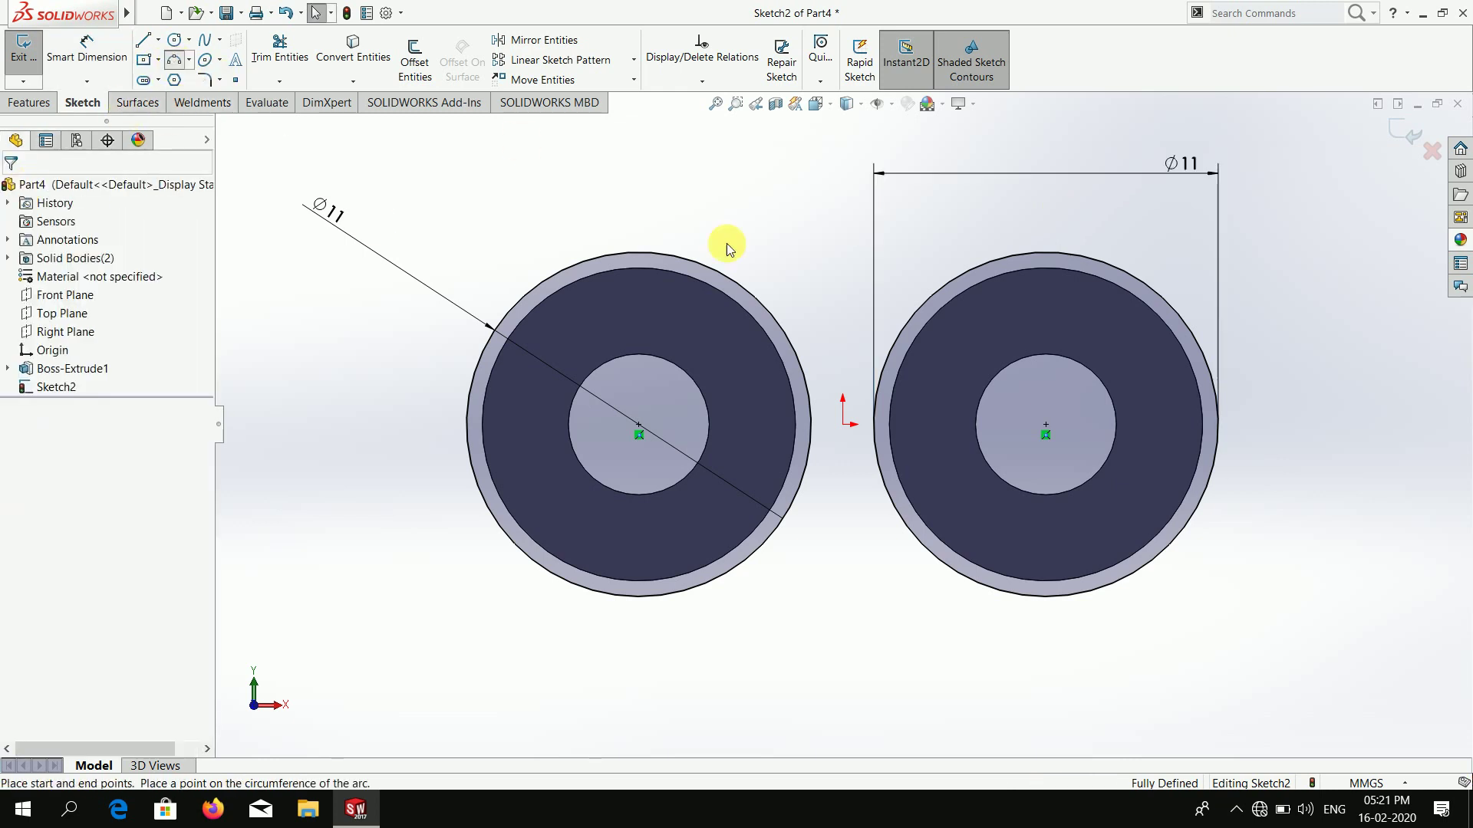
scroll(767, 277, down, 4)
click(700, 299)
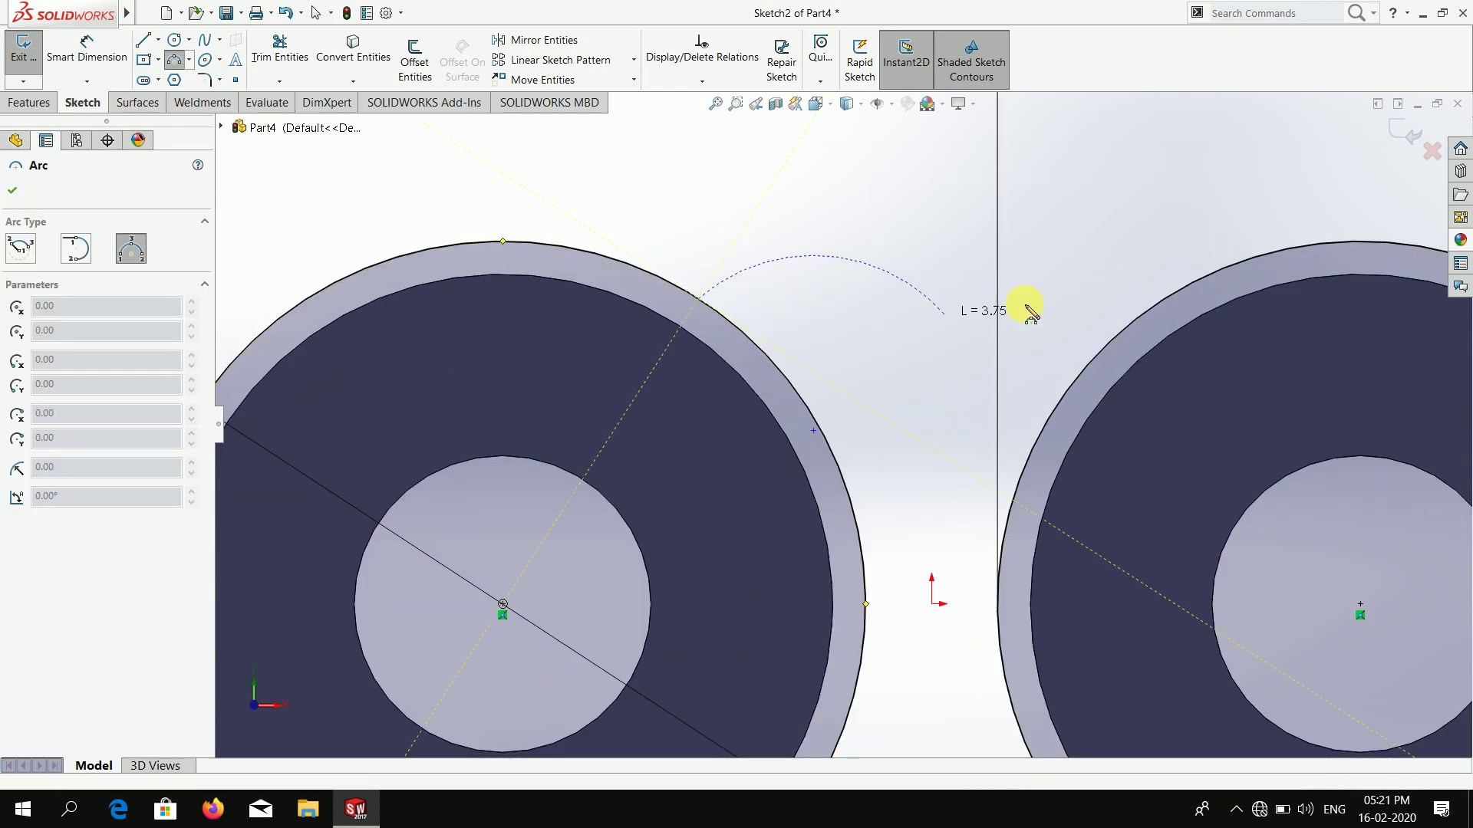
click(1139, 320)
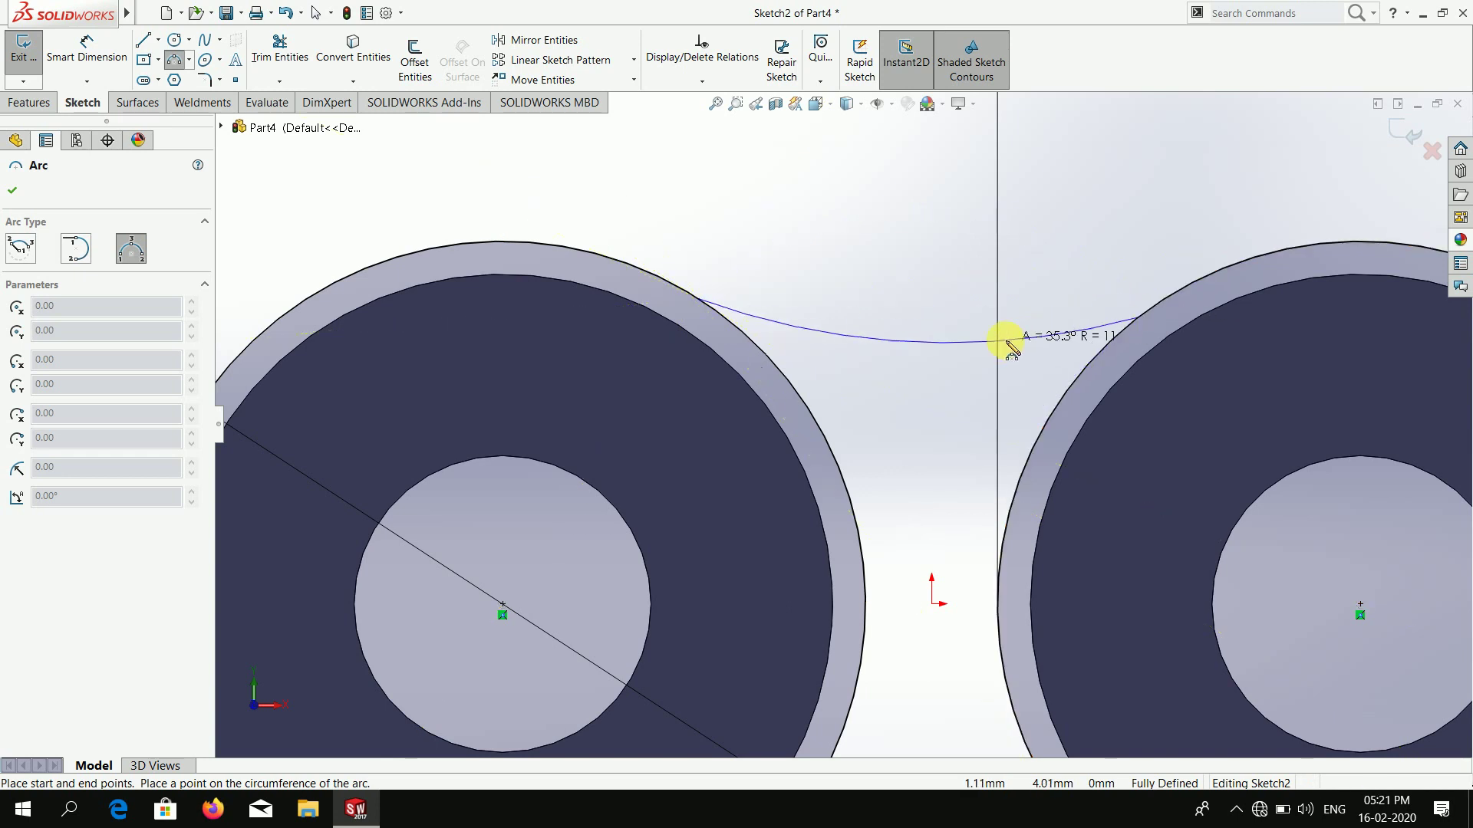
click(940, 345)
scroll(944, 323, up, 3)
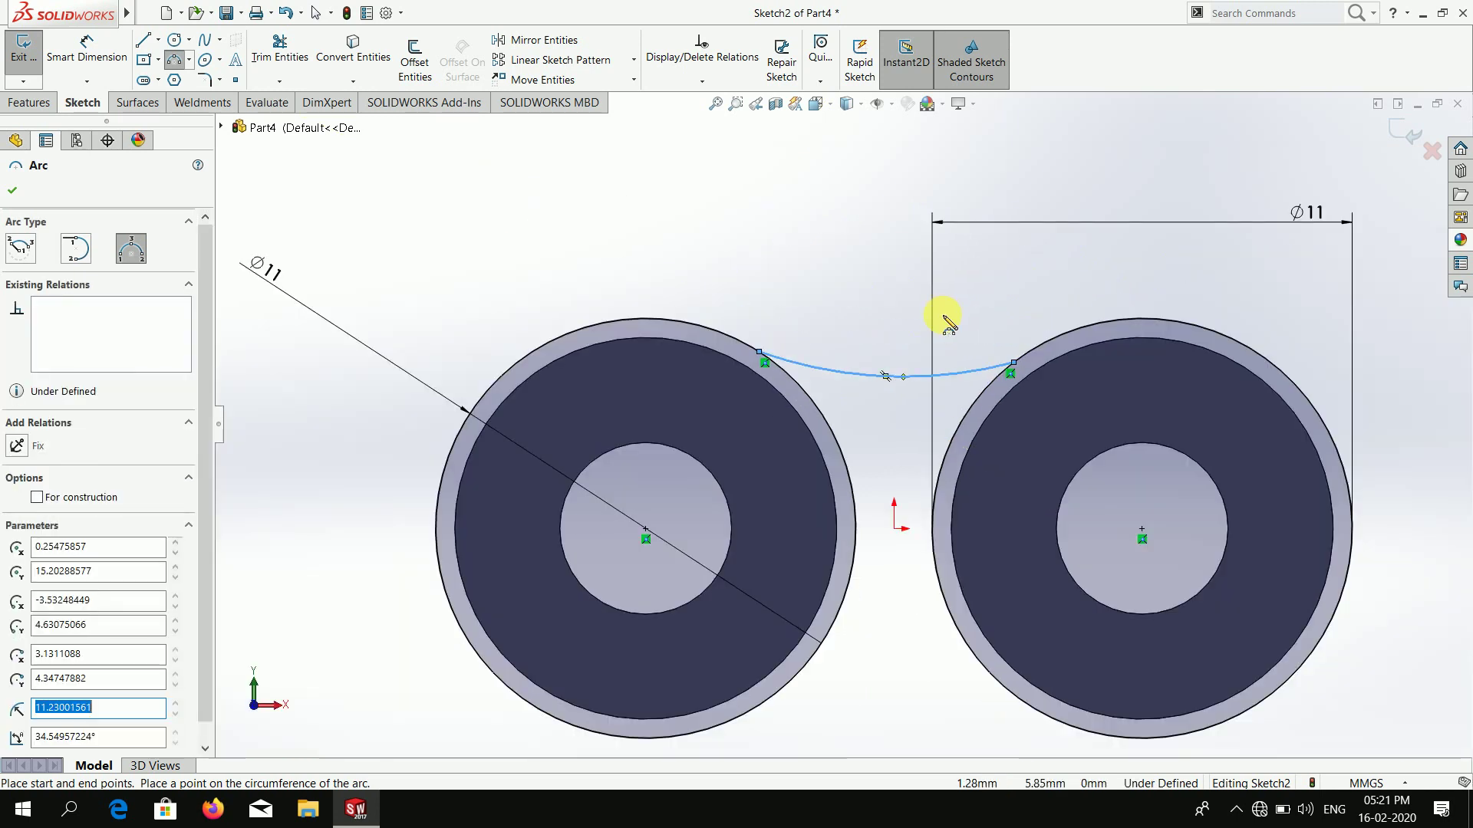
click(6, 195)
scroll(682, 356, down, 3)
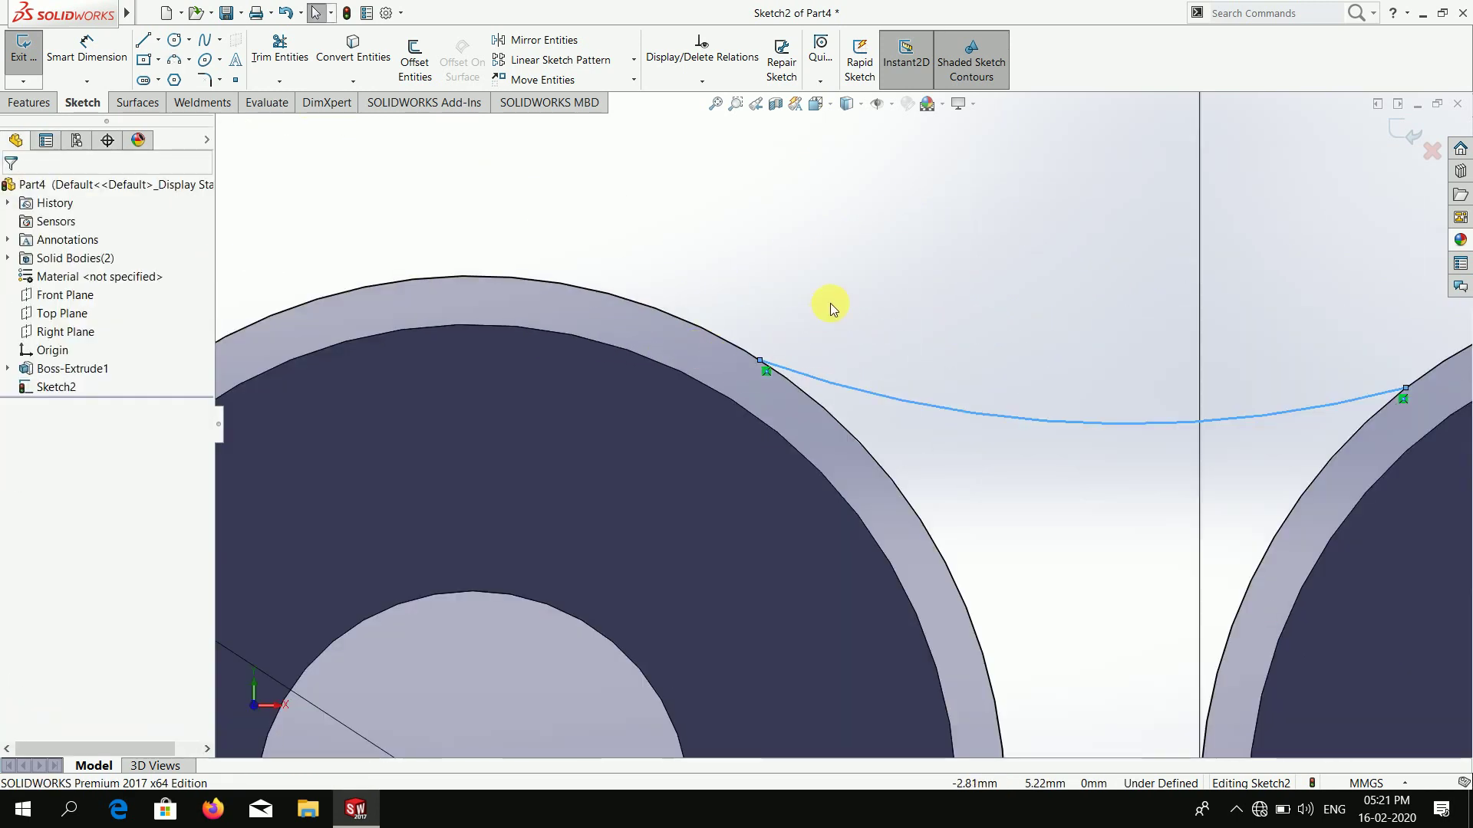
- Add Tangent relations between the arc and the left and right outer circles
click(750, 352)
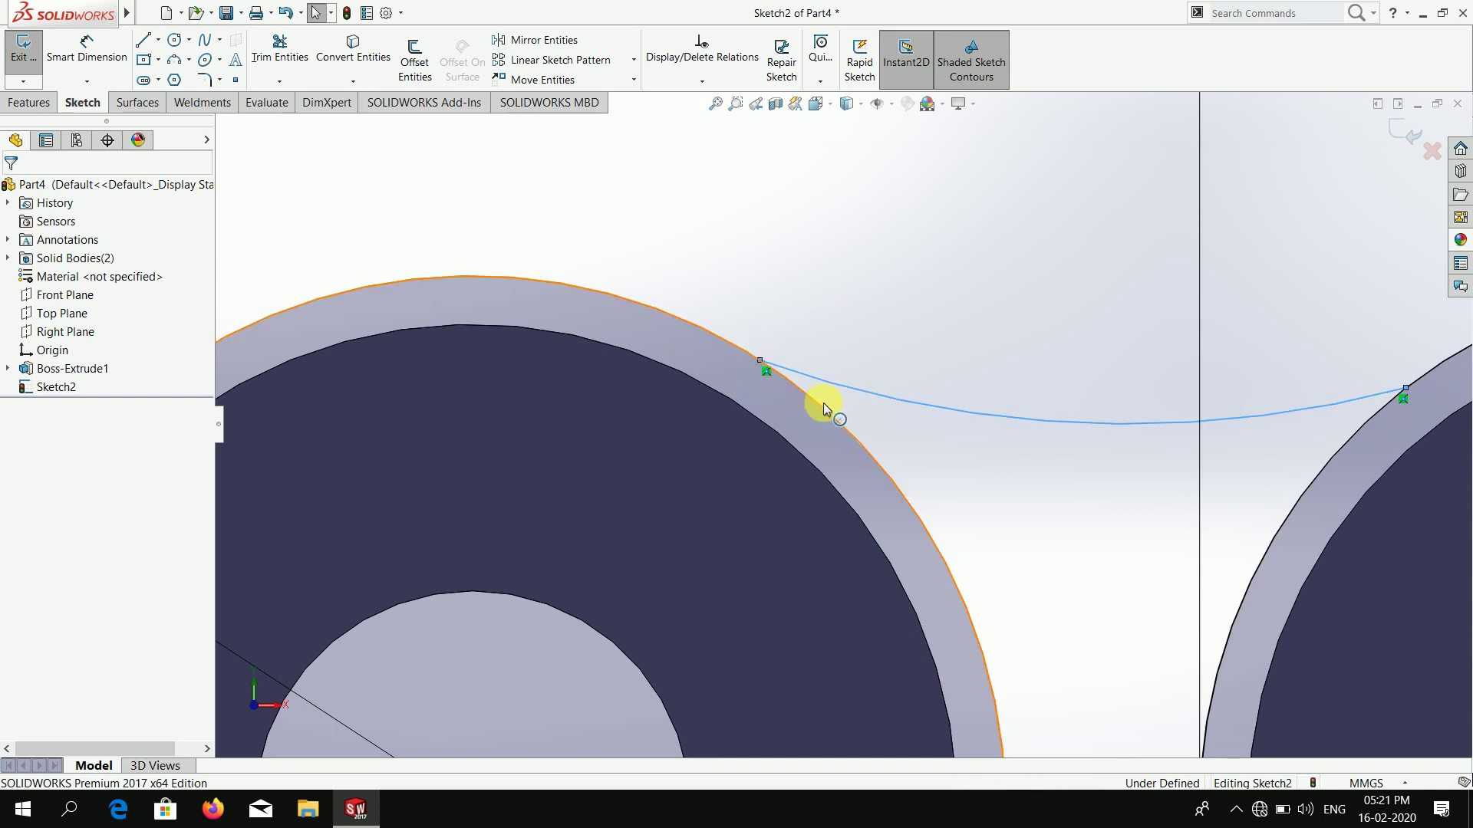
ctrl+click(822, 387)
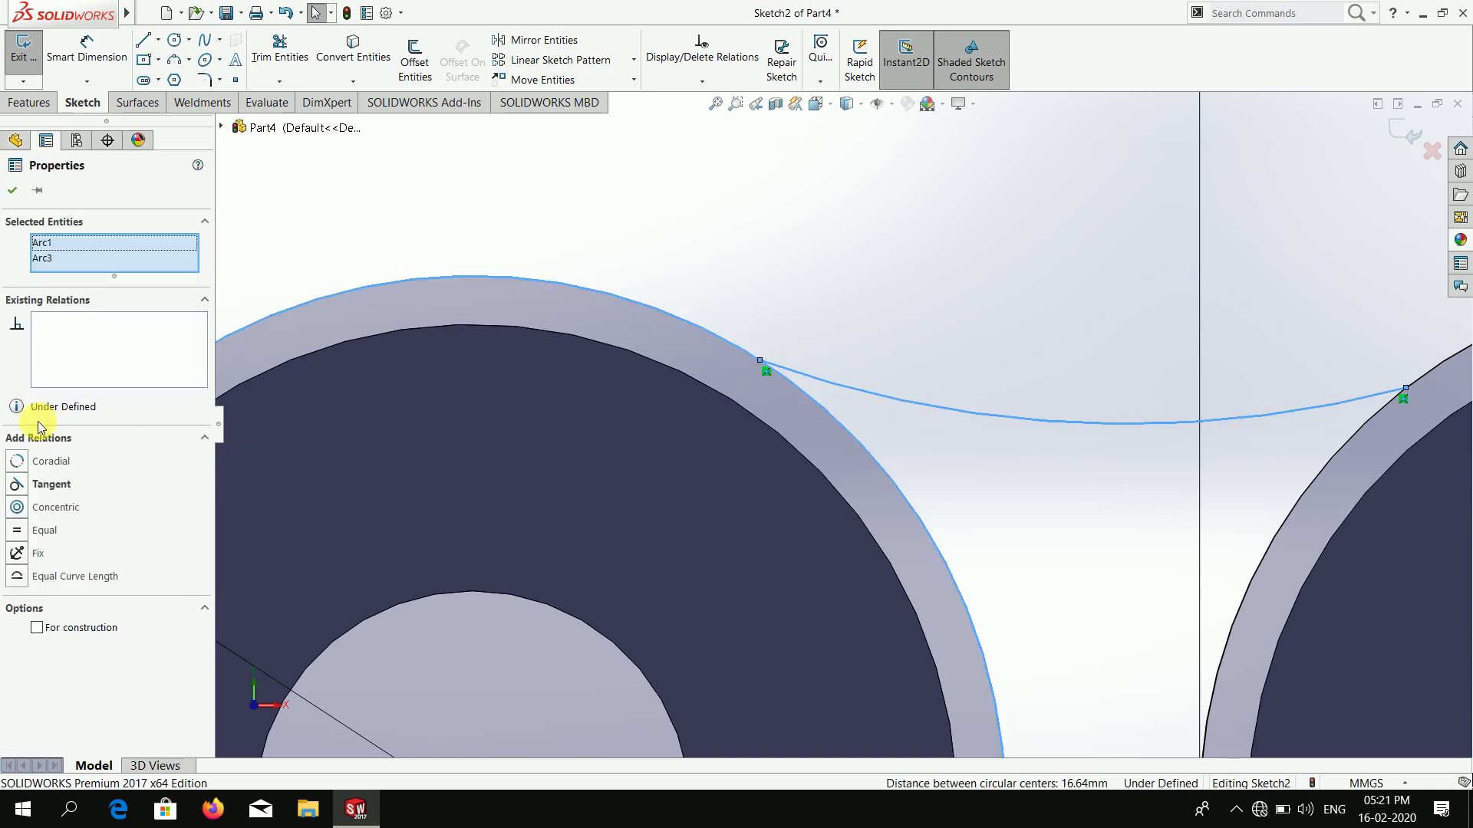
click(16, 486)
click(11, 191)
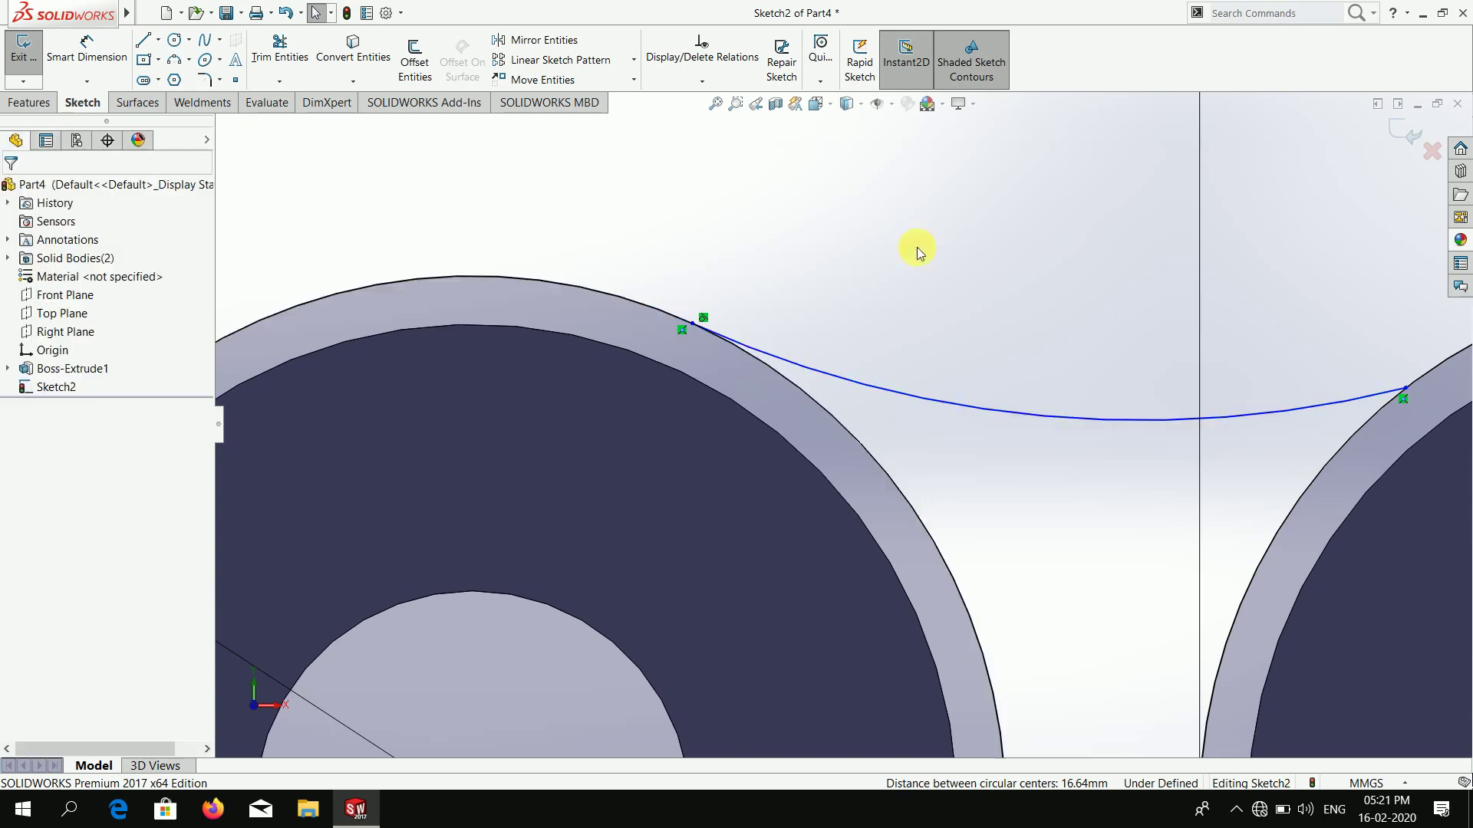
scroll(1176, 389, up, 2)
scroll(1063, 449, down, 3)
scroll(965, 456, down, 2)
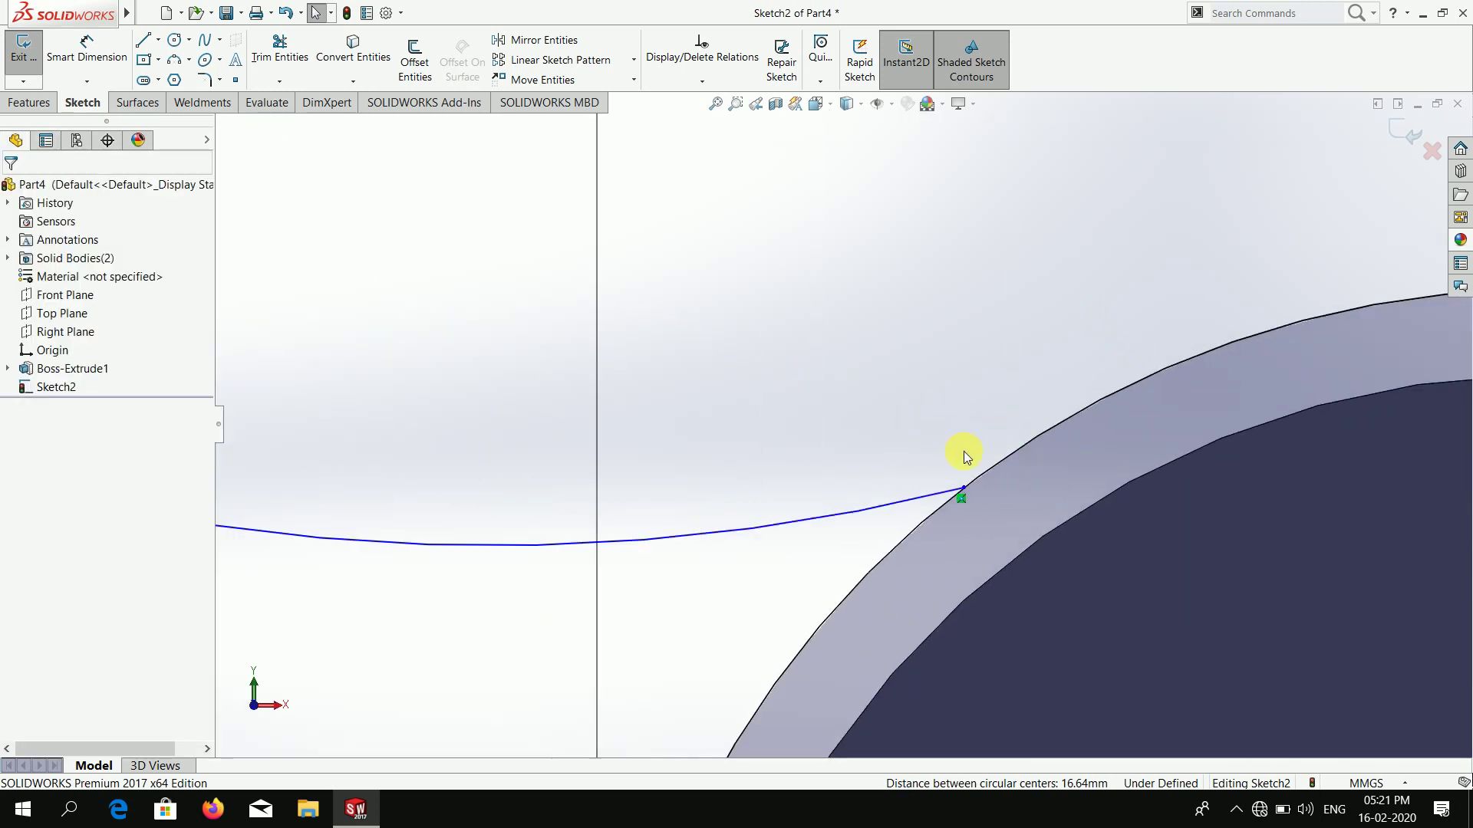
click(1006, 458)
ctrl+click(903, 505)
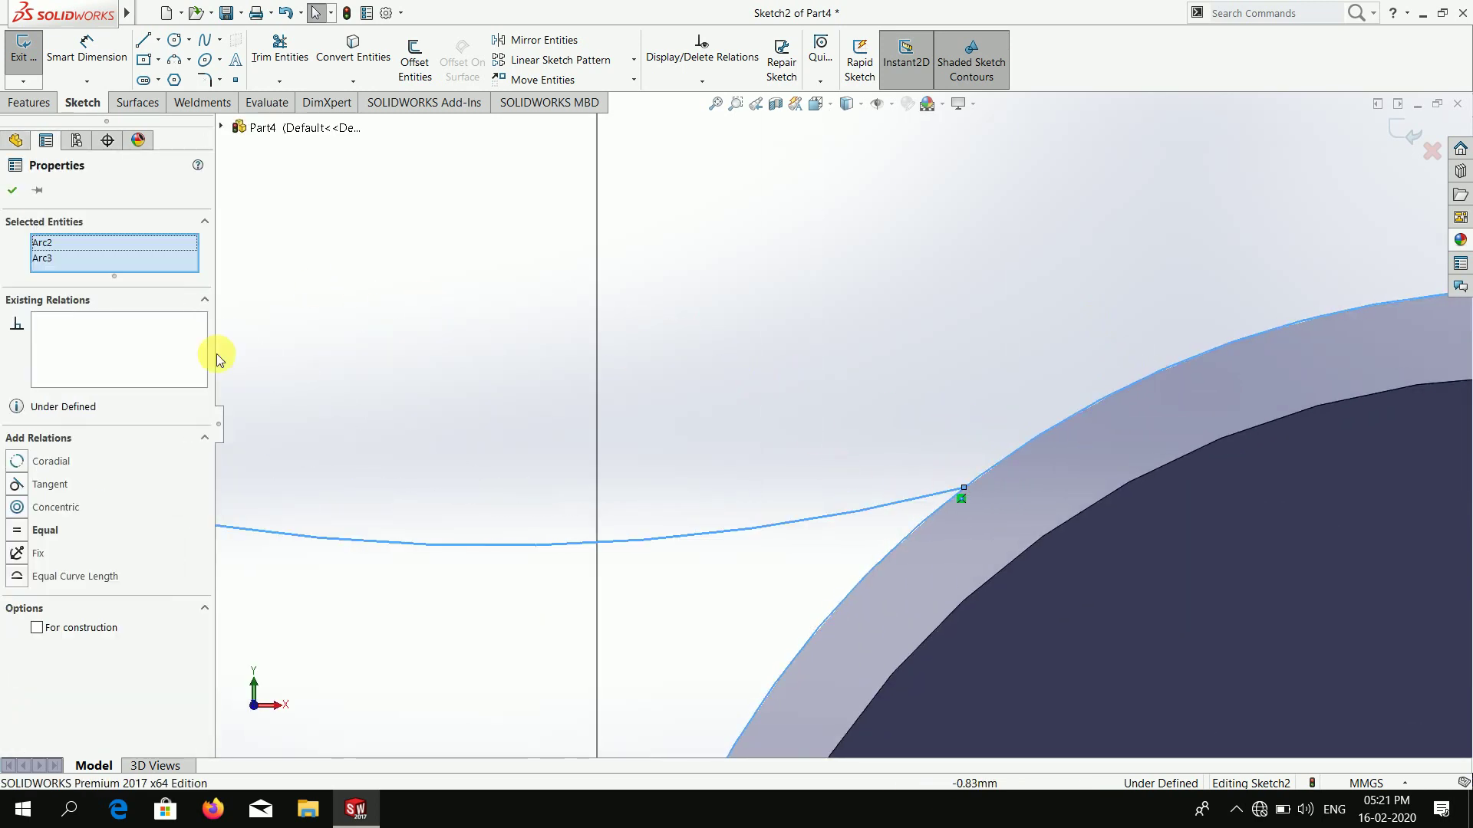
click(15, 484)
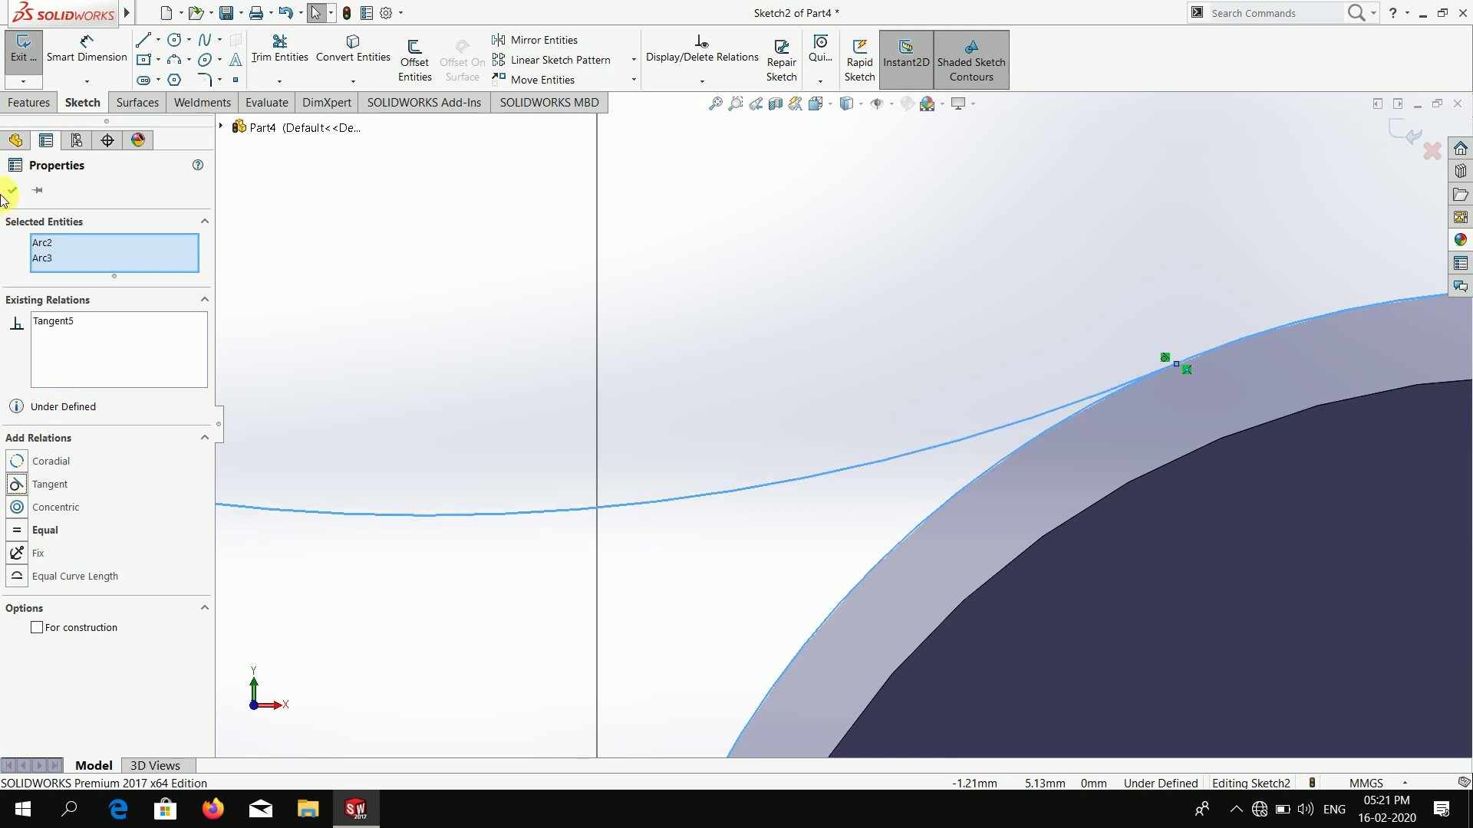
click(15, 192)
scroll(817, 396, up, 4)
scroll(784, 510, up, 3)
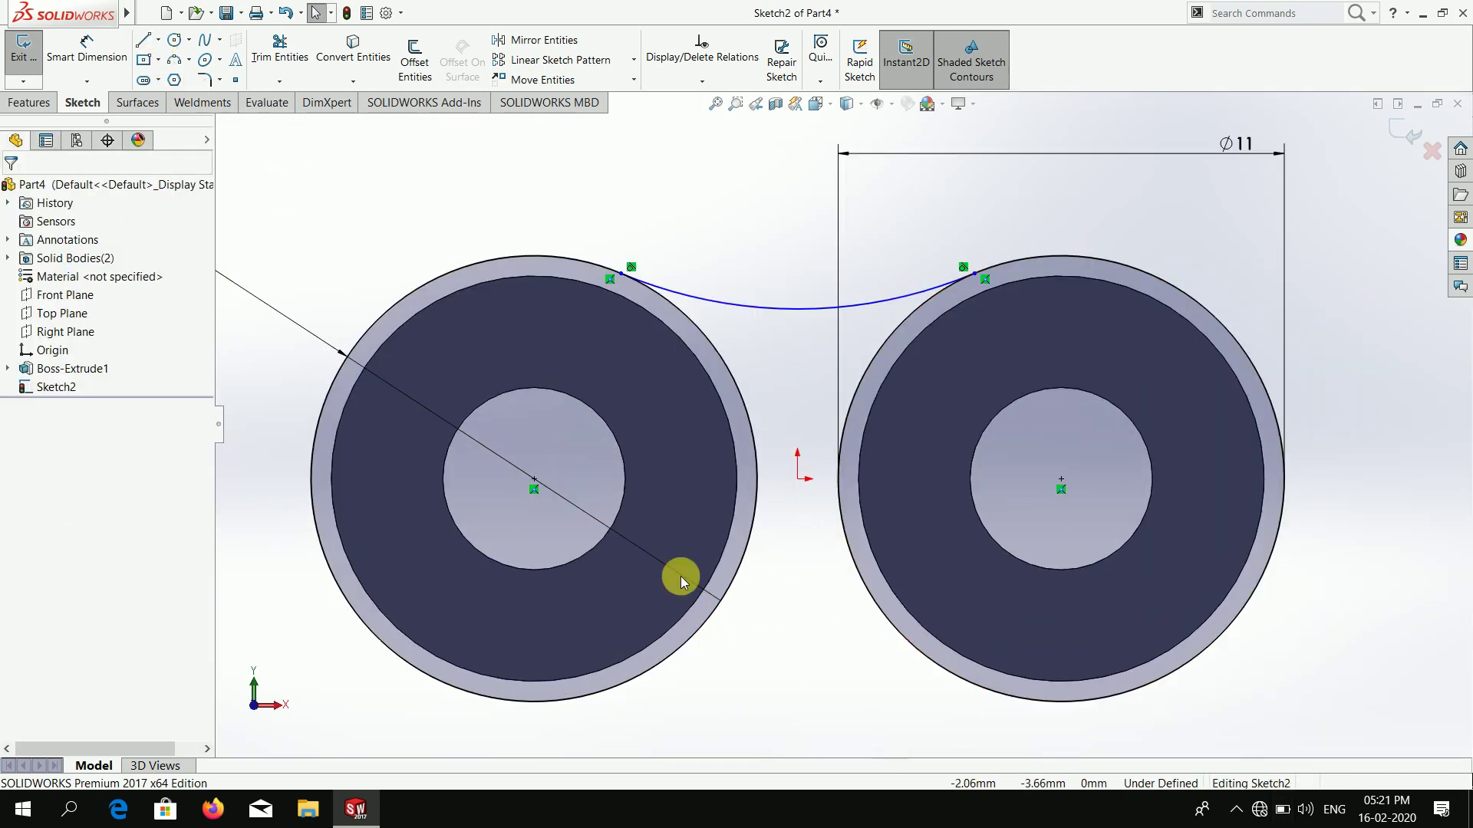
- Mirror the top arc about a horizontal line from the origin to form the bottom arc
click(143, 42)
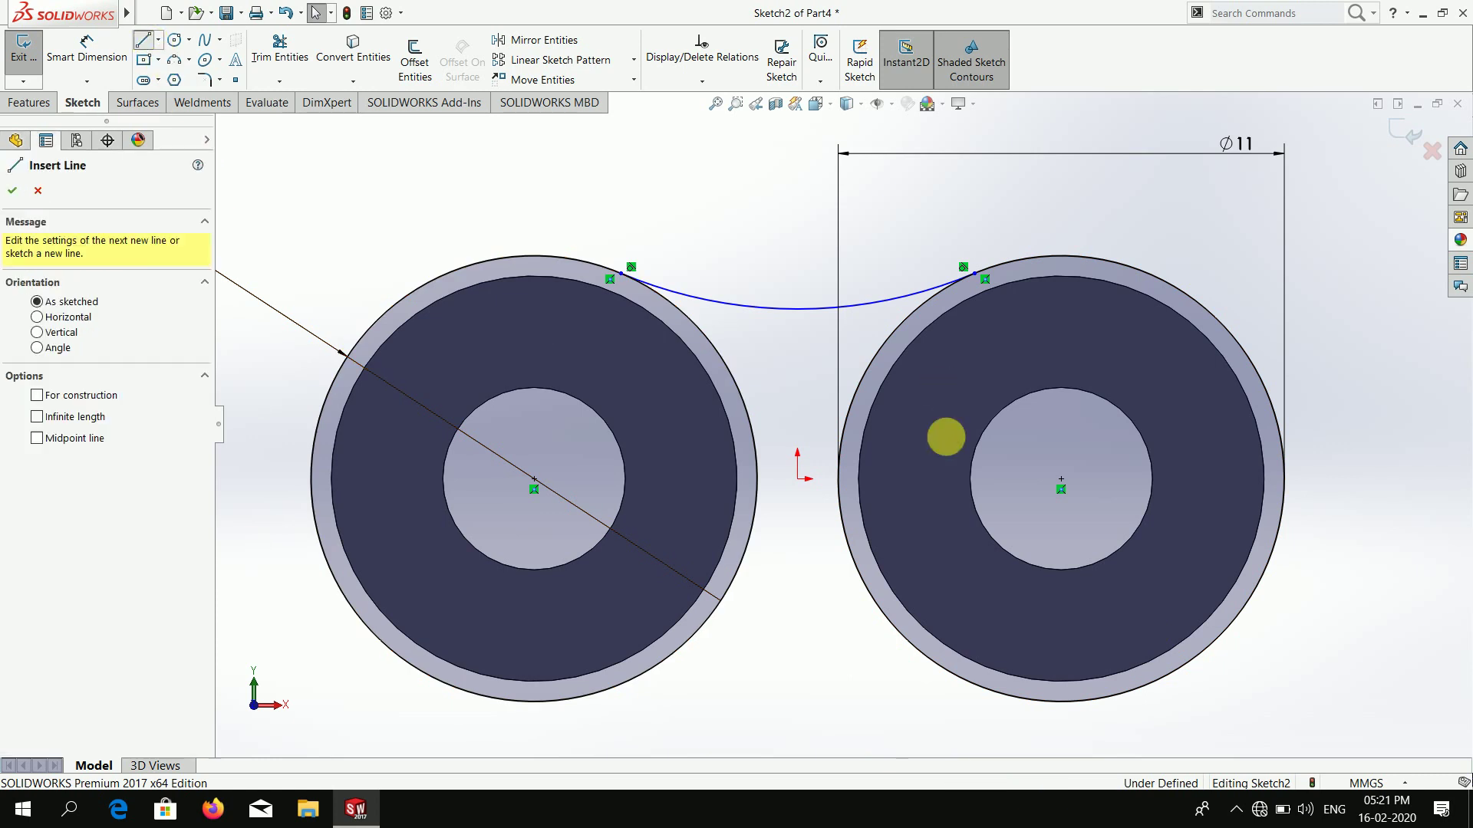
click(798, 479)
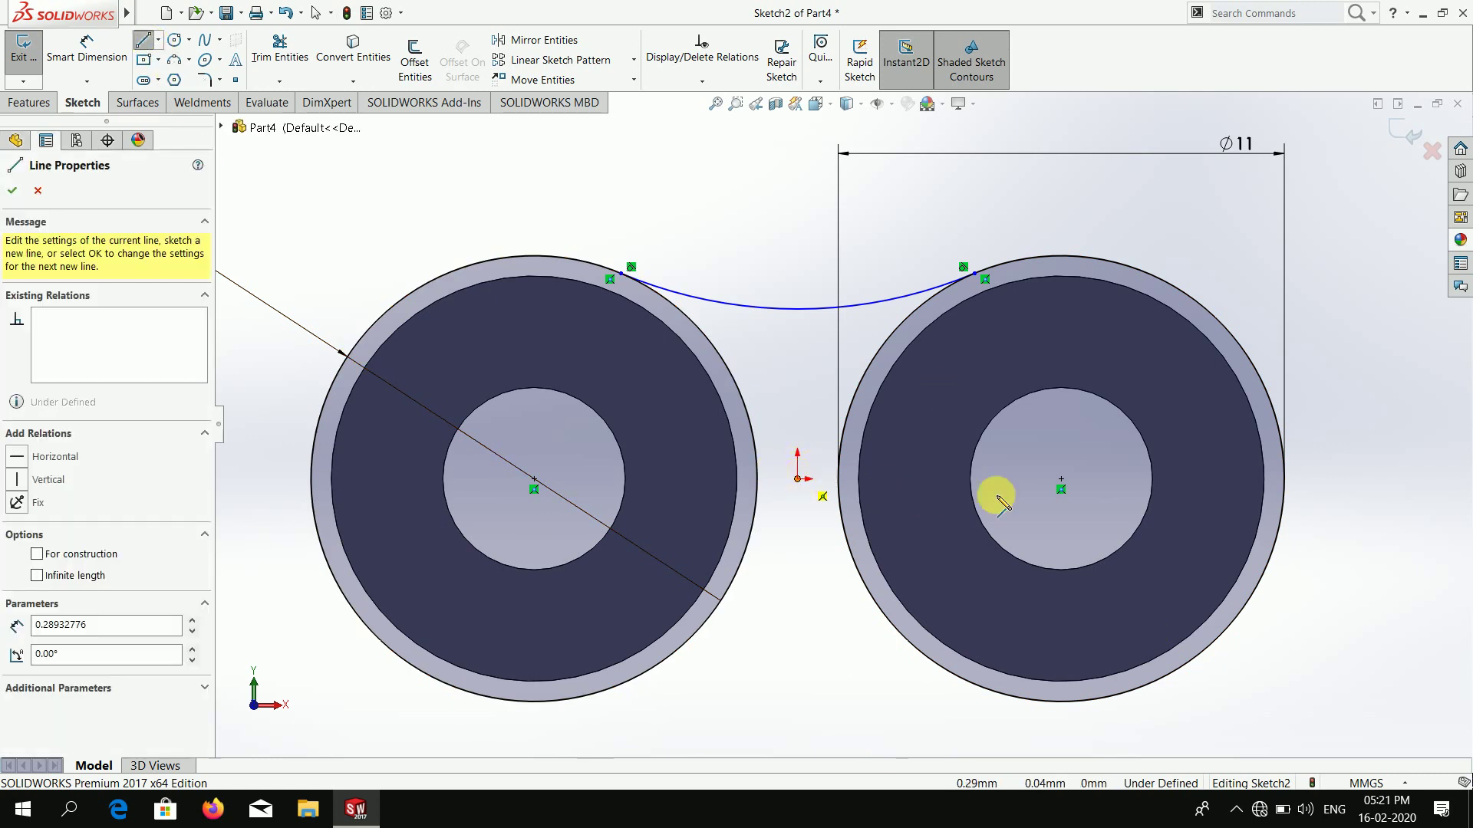
click(1031, 478)
key(Escape)
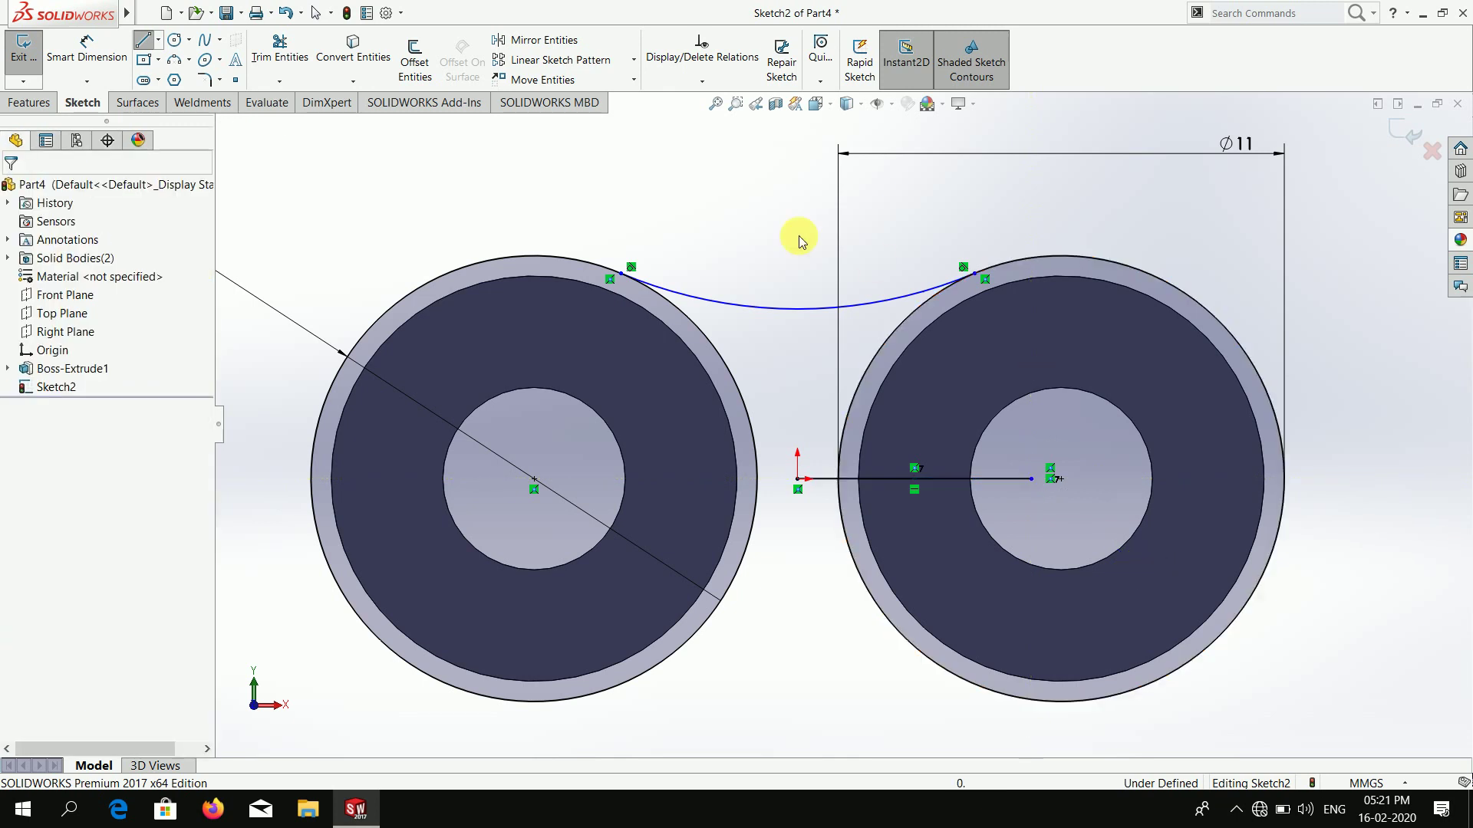
click(557, 40)
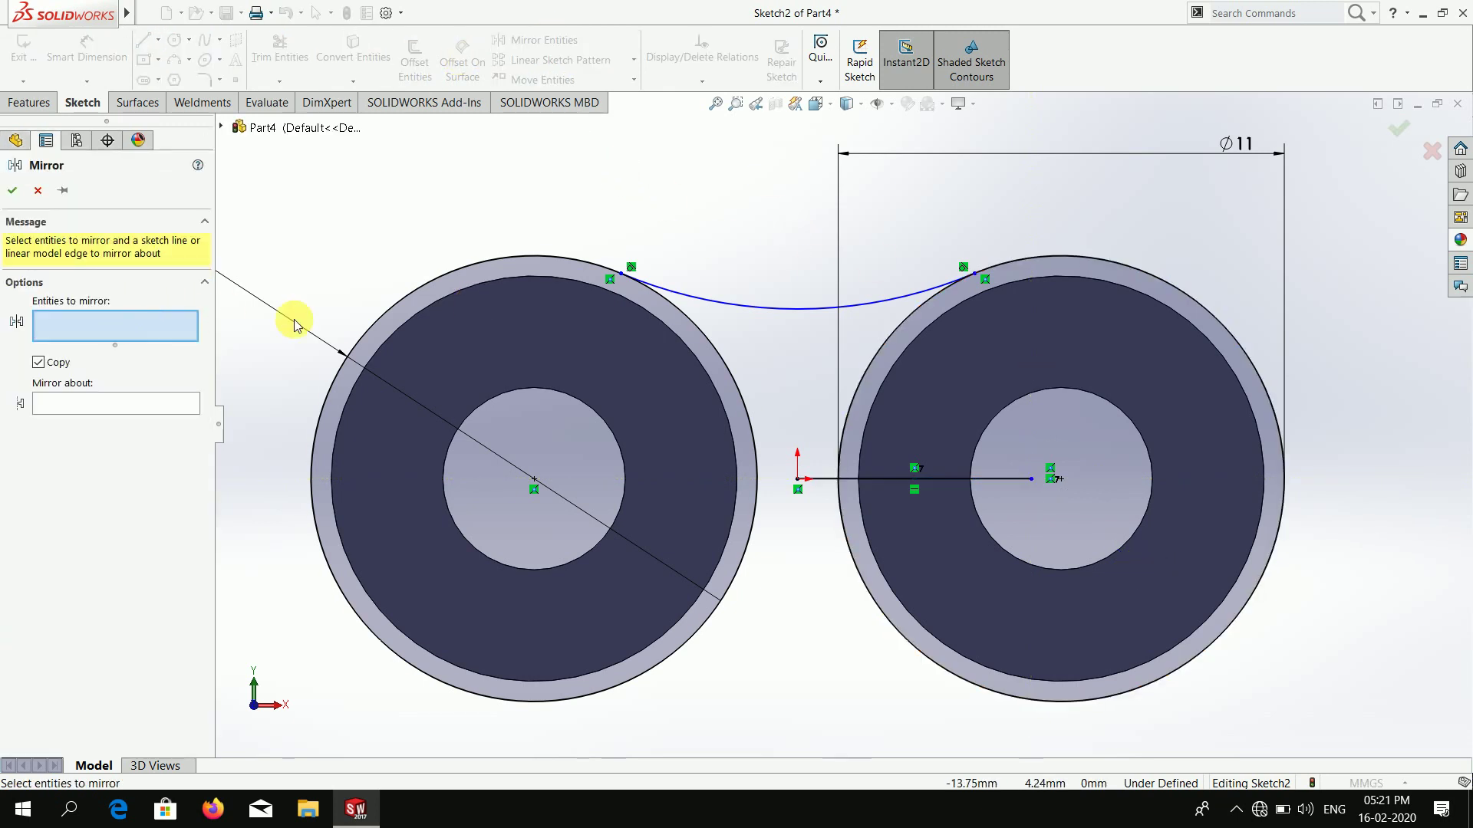
click(801, 309)
click(176, 403)
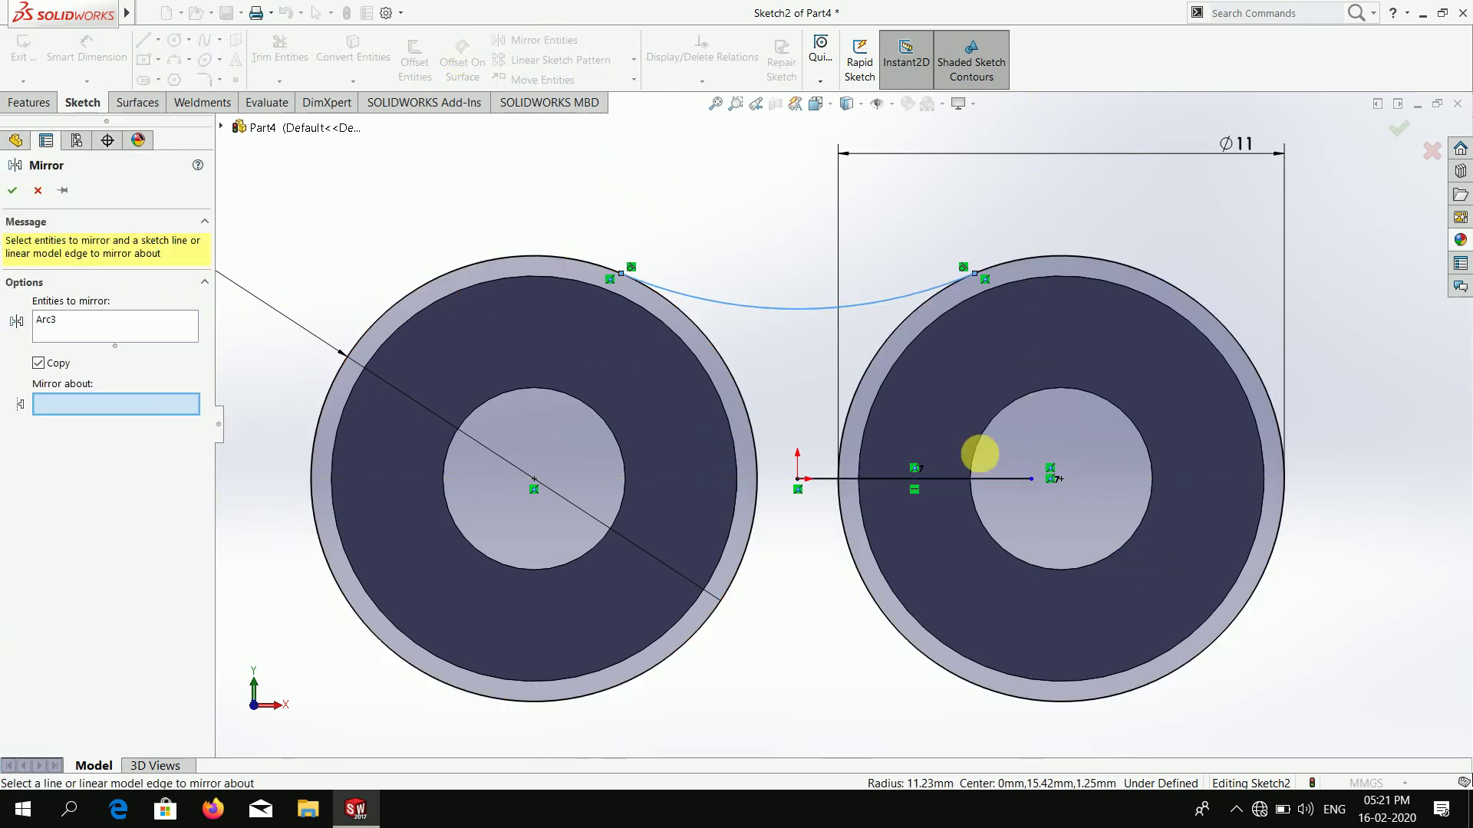
click(965, 478)
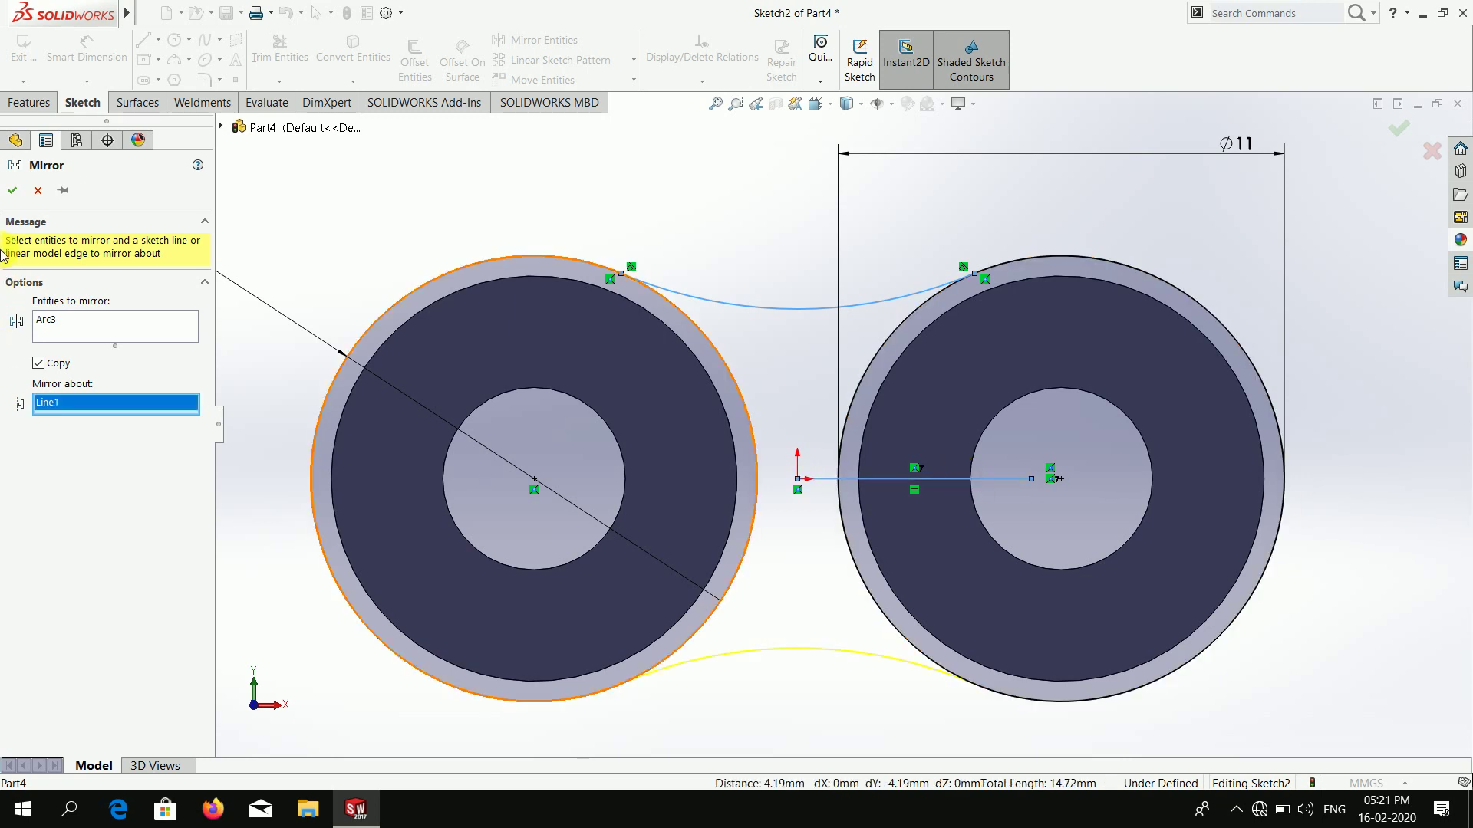
click(13, 191)
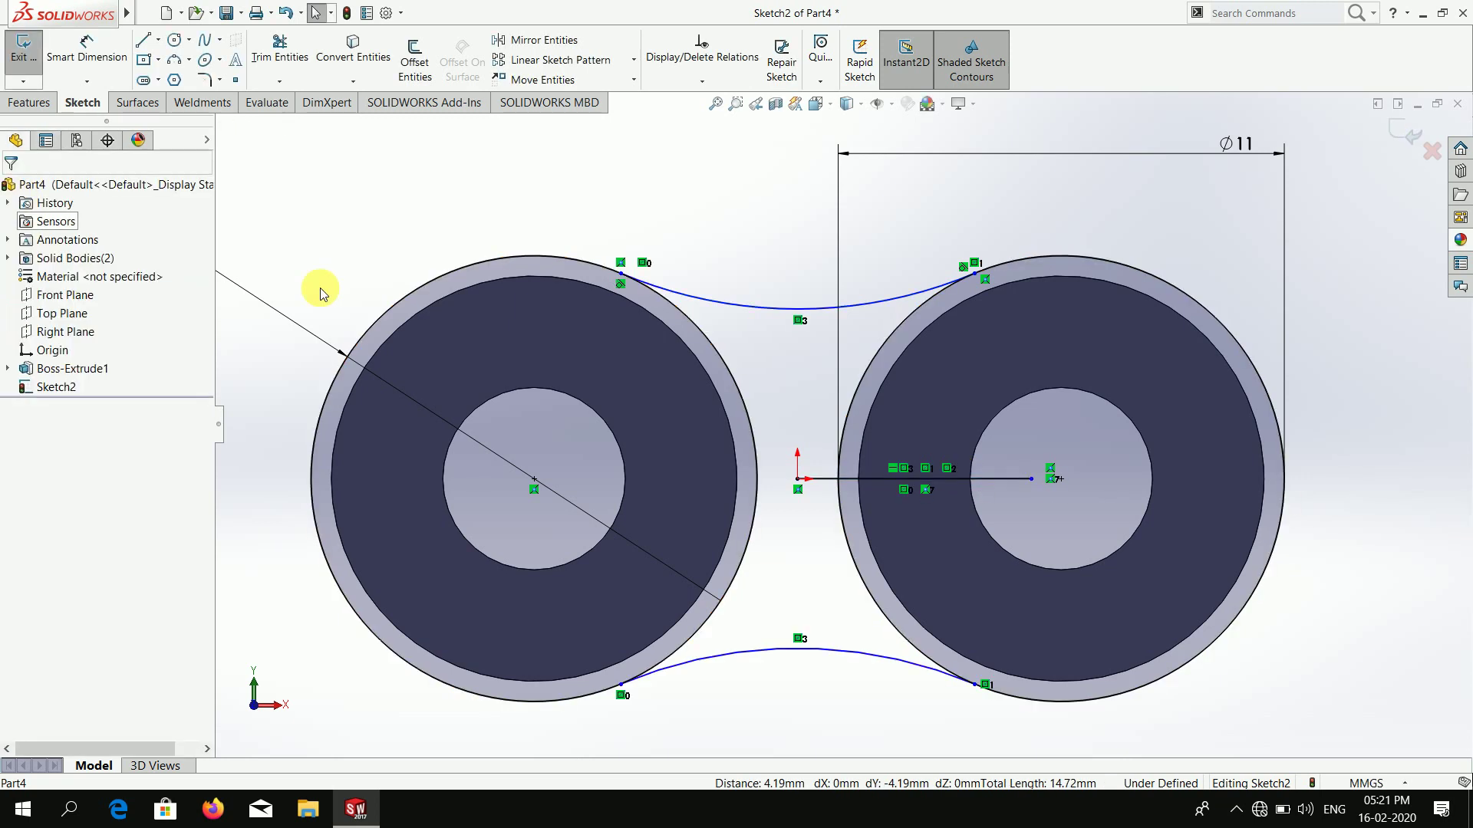
- Delete the horizontal helper line and trim the circles' inner segments
click(862, 480)
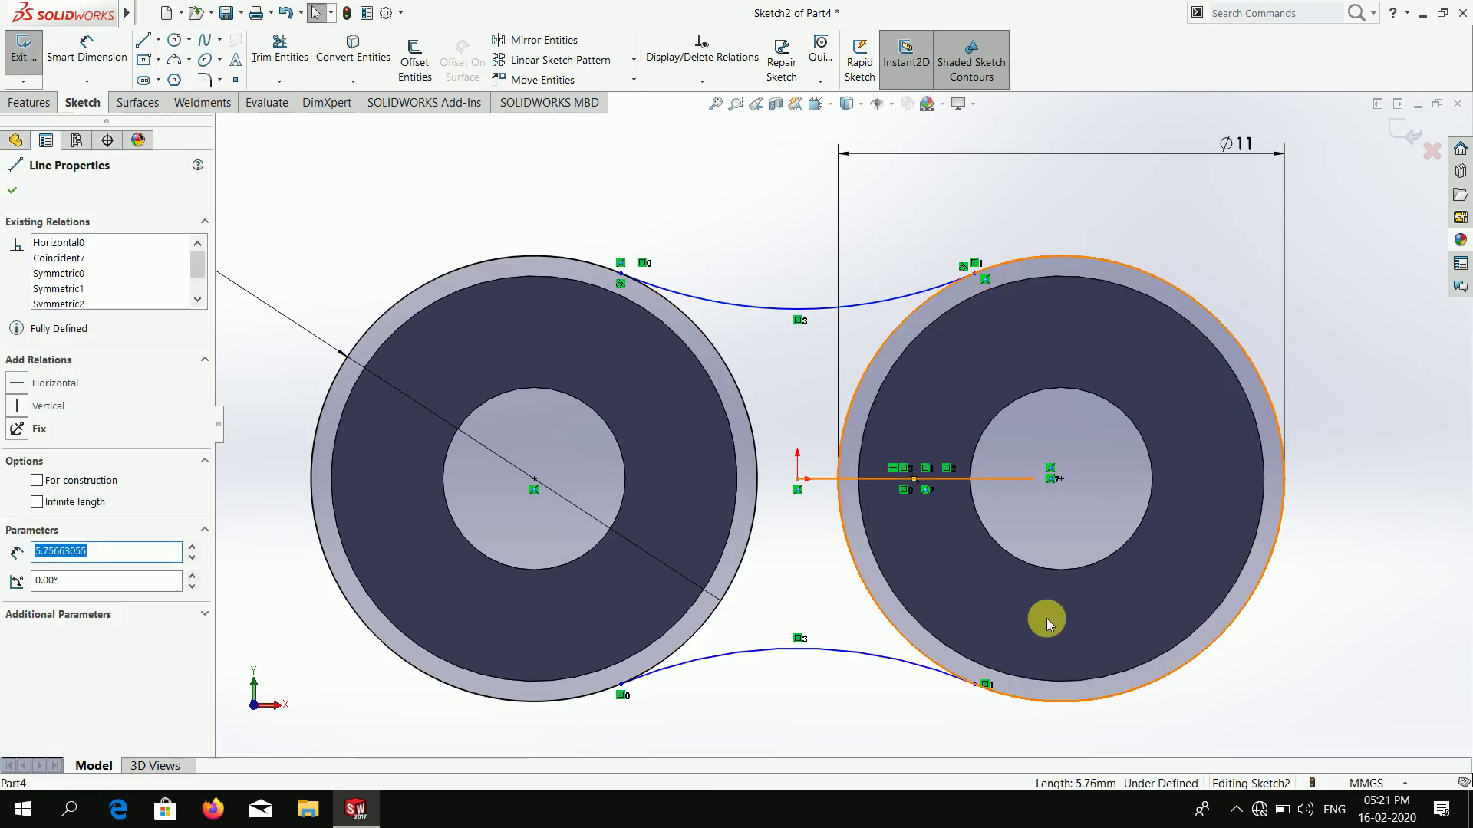
key(Delete)
scroll(883, 399, up, 3)
scroll(936, 460, down, 5)
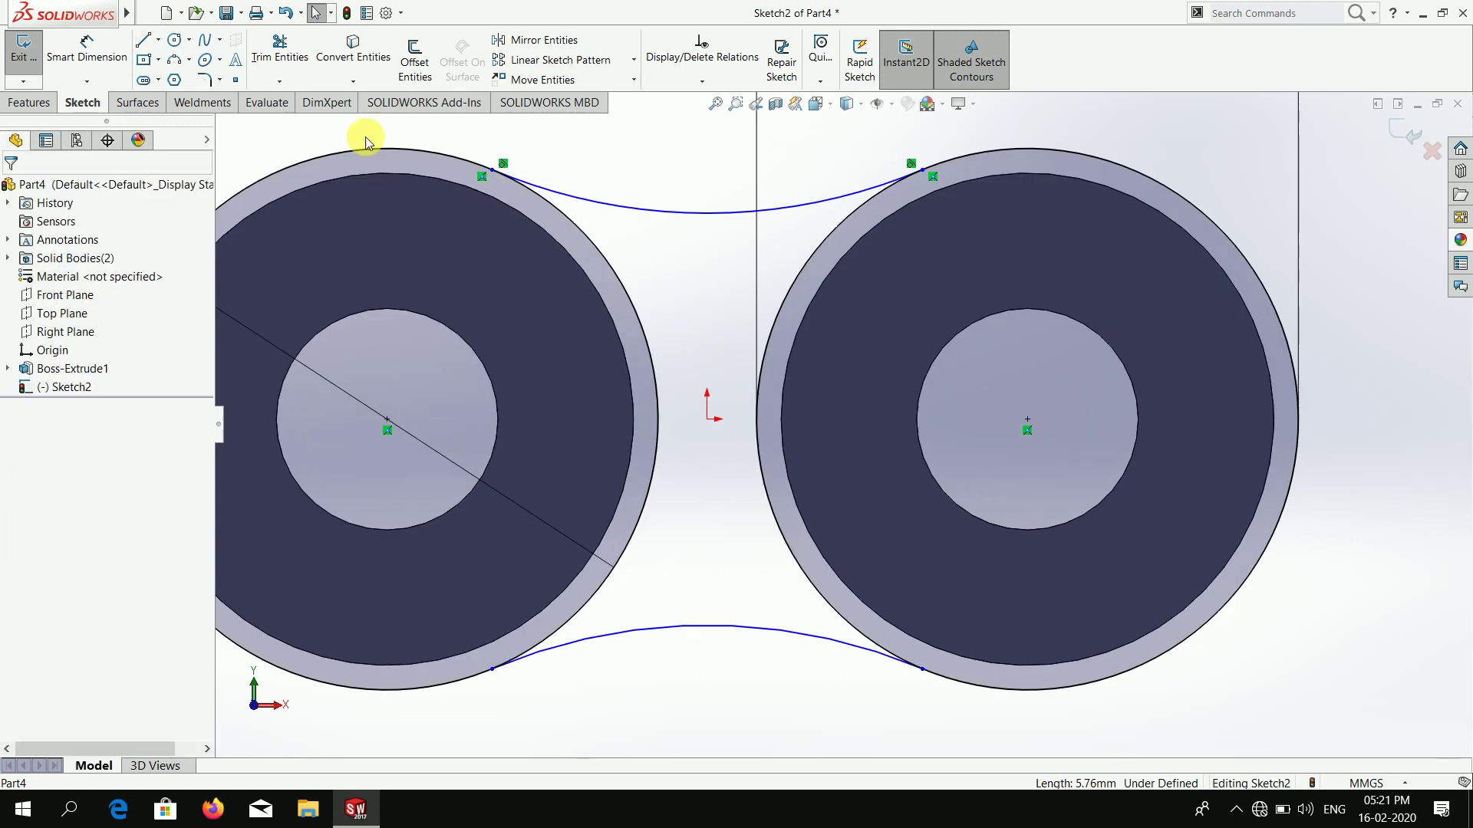
click(284, 60)
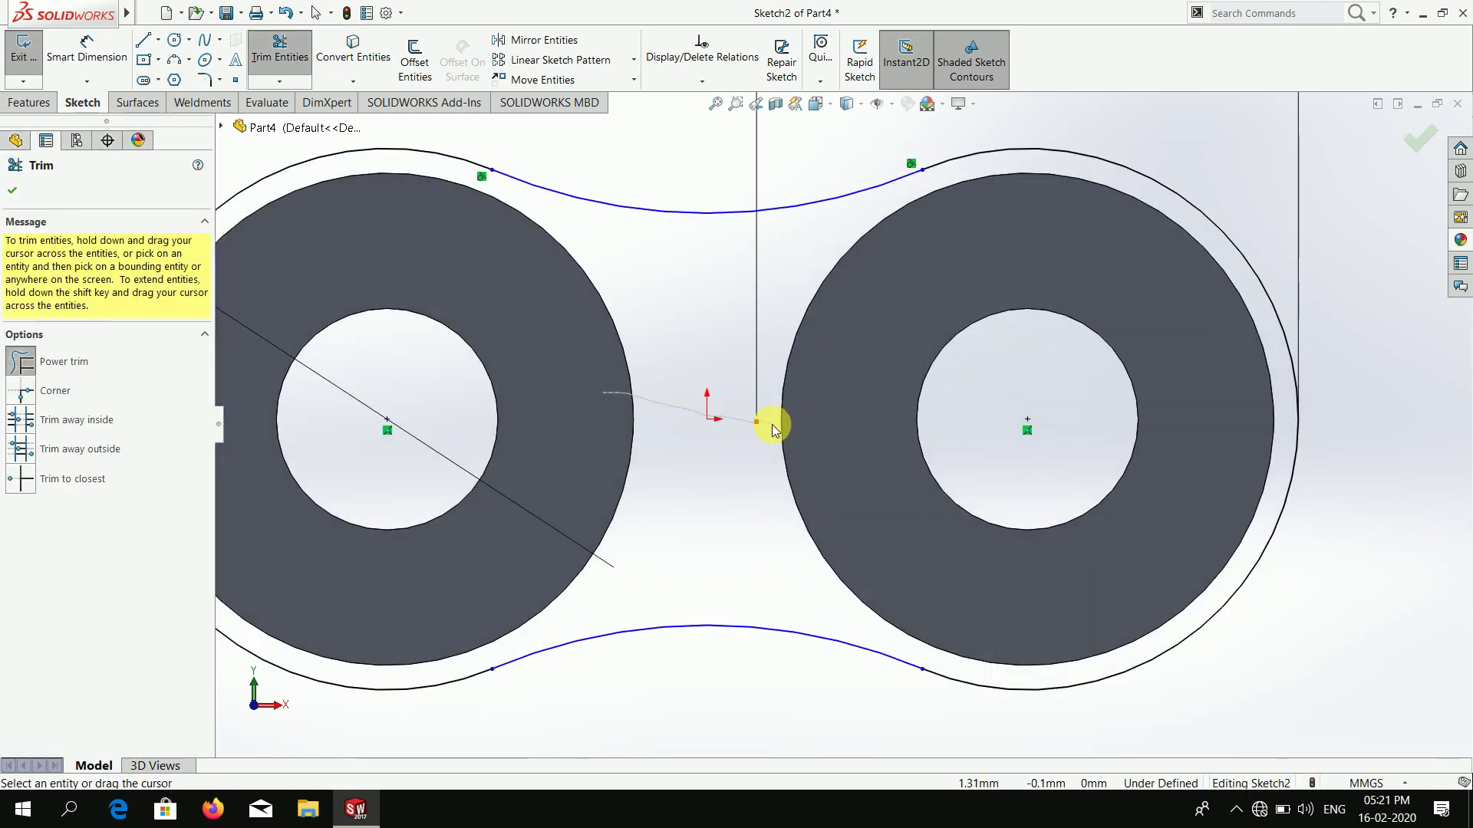
scroll(767, 421, up, 3)
- Extrude the dog-bone link outline Blind to 0.7 mm as Boss-Extrude2
click(8, 195)
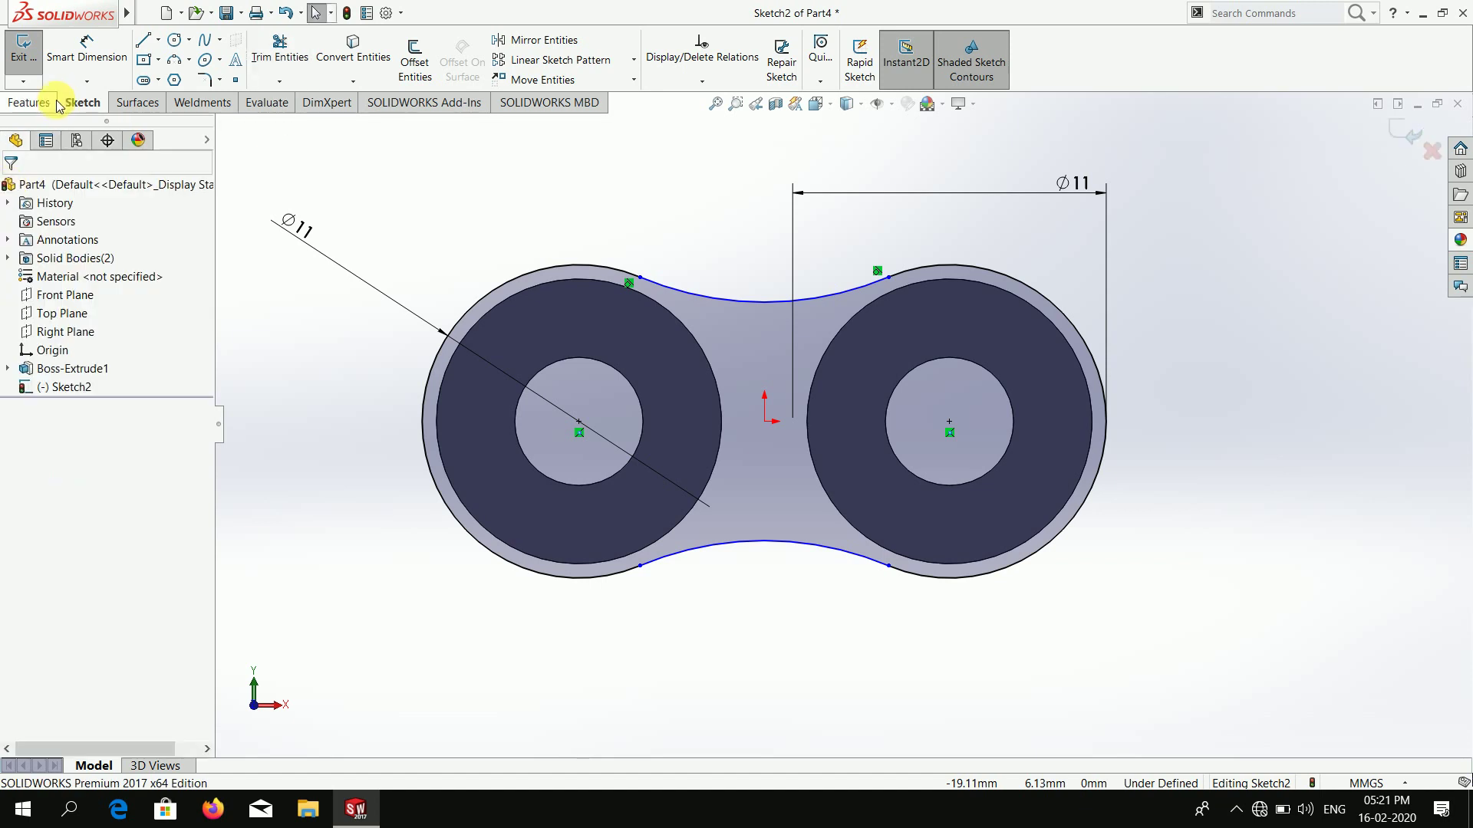
click(44, 104)
click(31, 57)
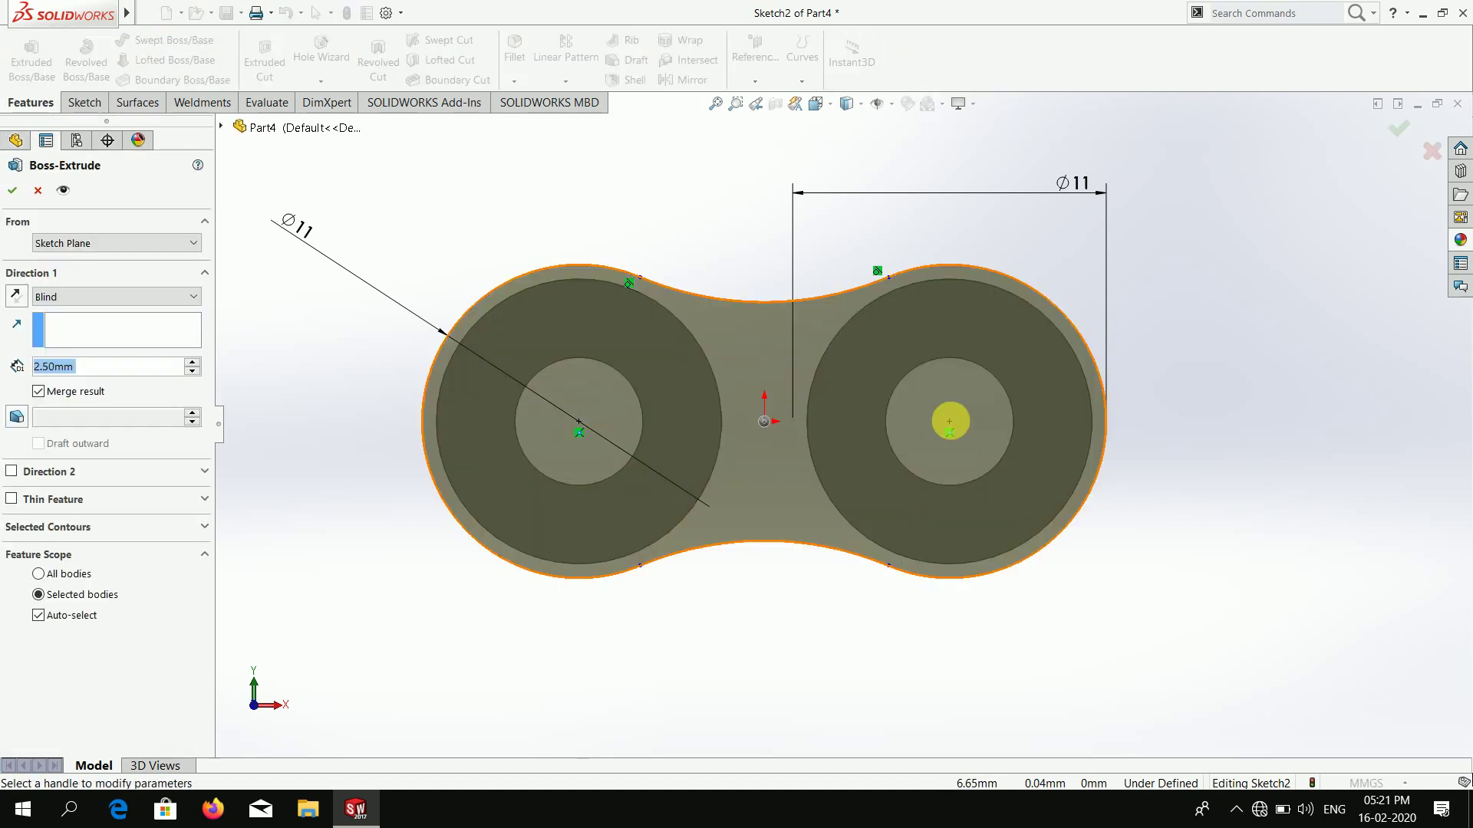
mouse_move(949, 421)
middle_down()
mouse_move(819, 556)
mouse_move(813, 545)
middle_up()
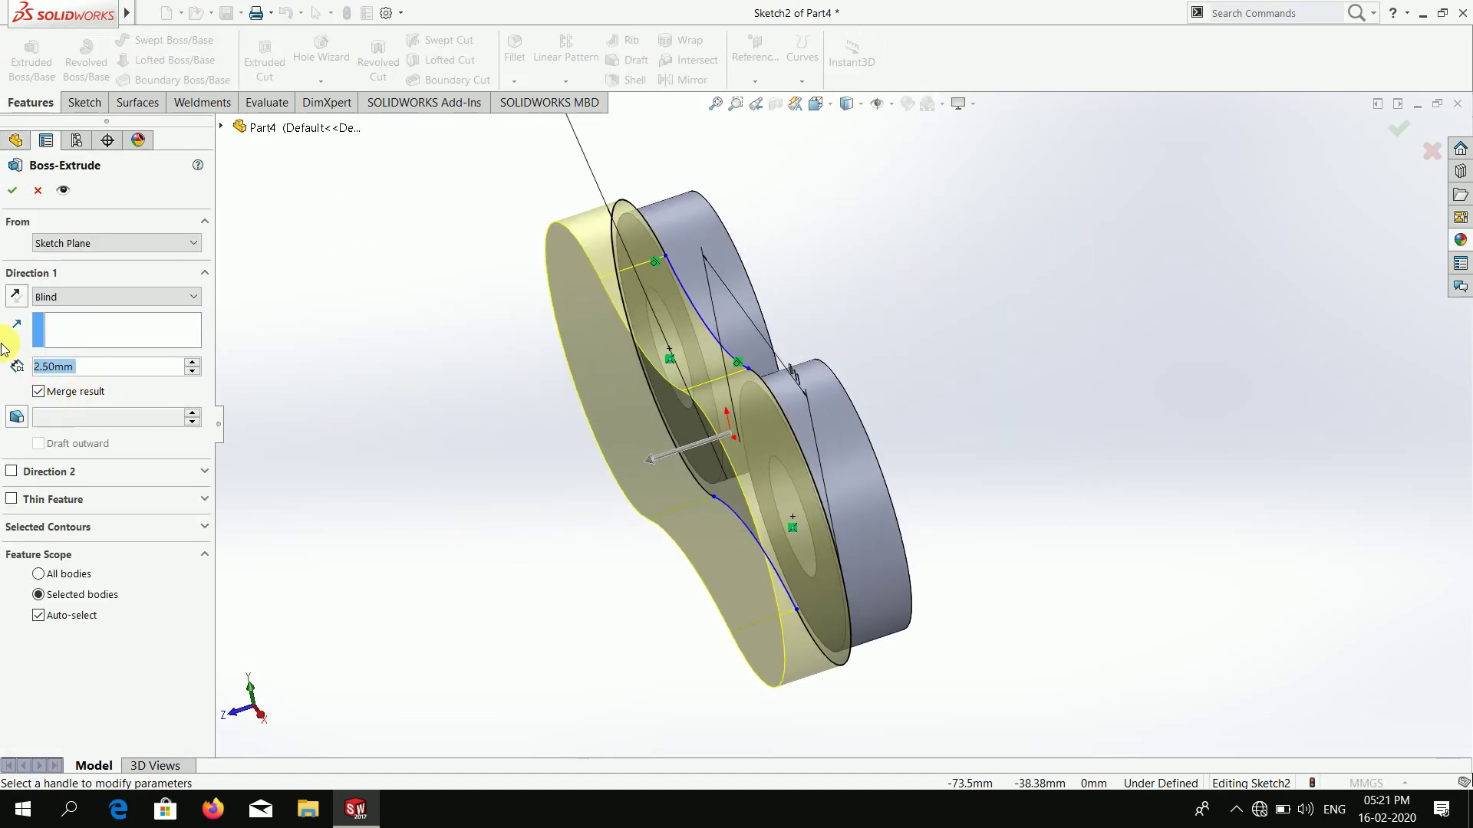
text(0.7)
key(Return)
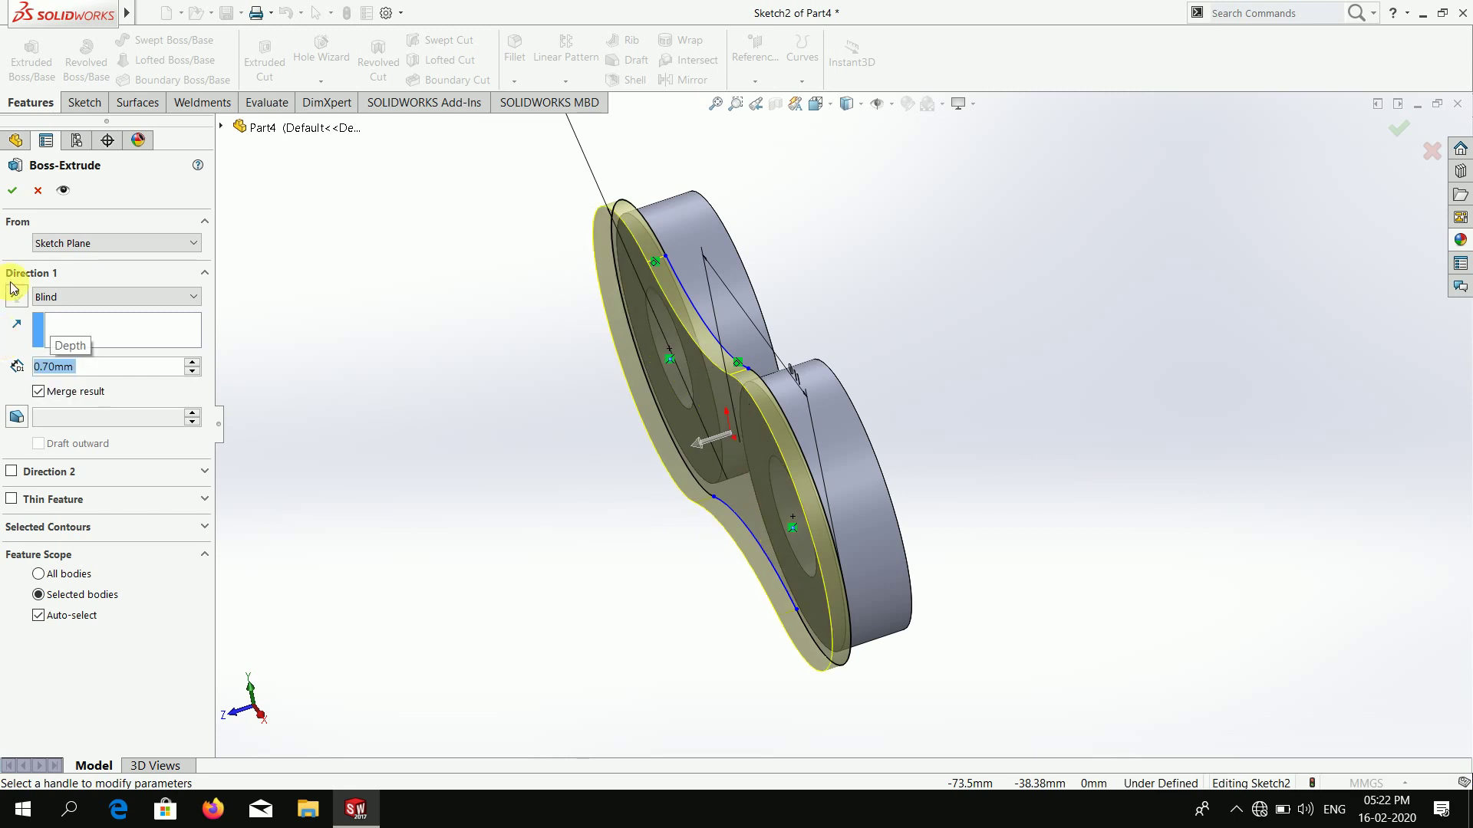
click(11, 191)
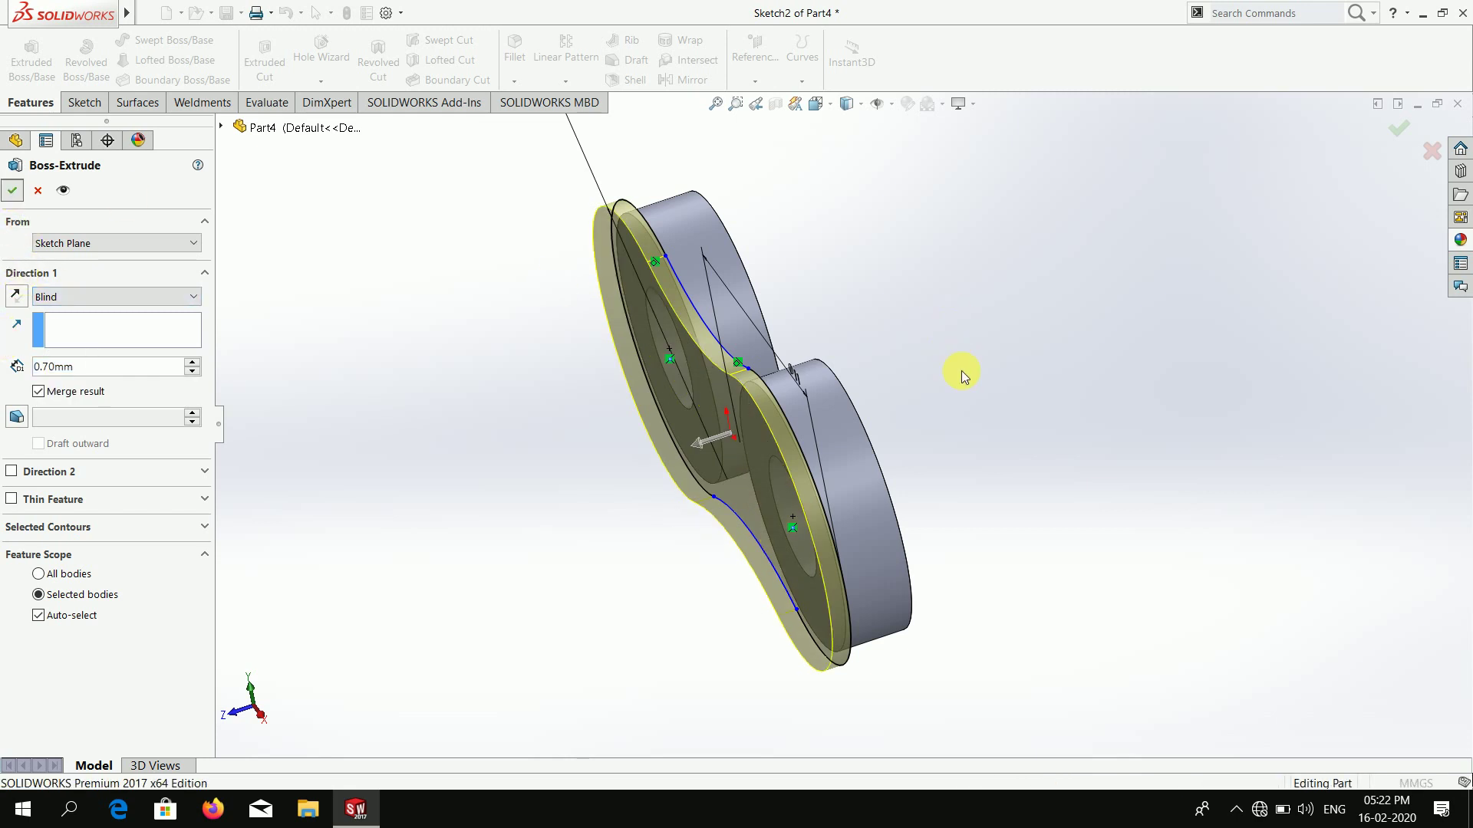
mouse_move(1021, 428)
middle_down()
mouse_move(888, 493)
mouse_move(904, 524)
mouse_move(950, 381)
mouse_move(849, 401)
mouse_move(813, 274)
middle_up()
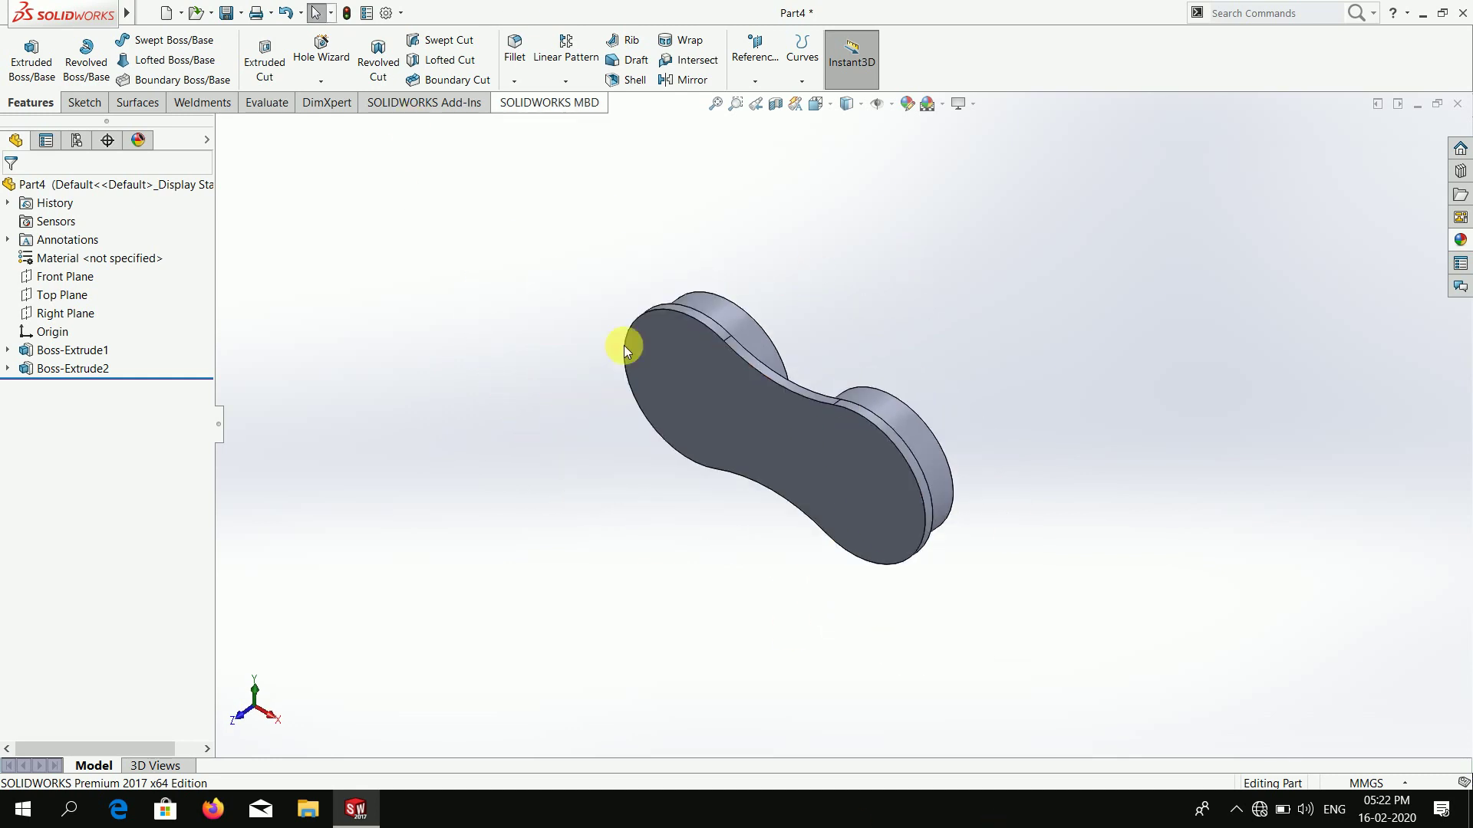
- Mirror Boss-Extrude2 across the Front Plane to create Mirror1
click(691, 80)
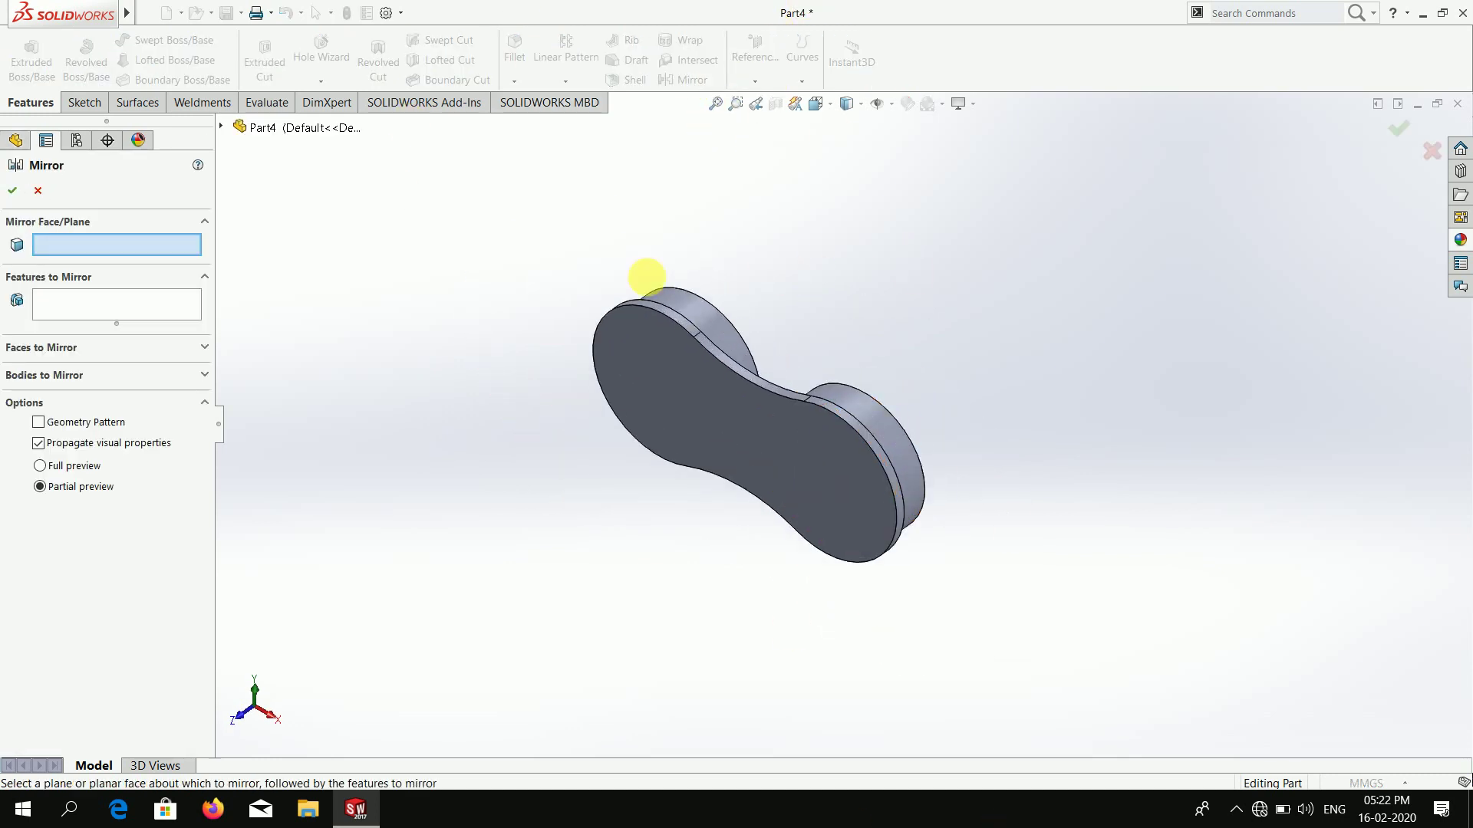
click(230, 128)
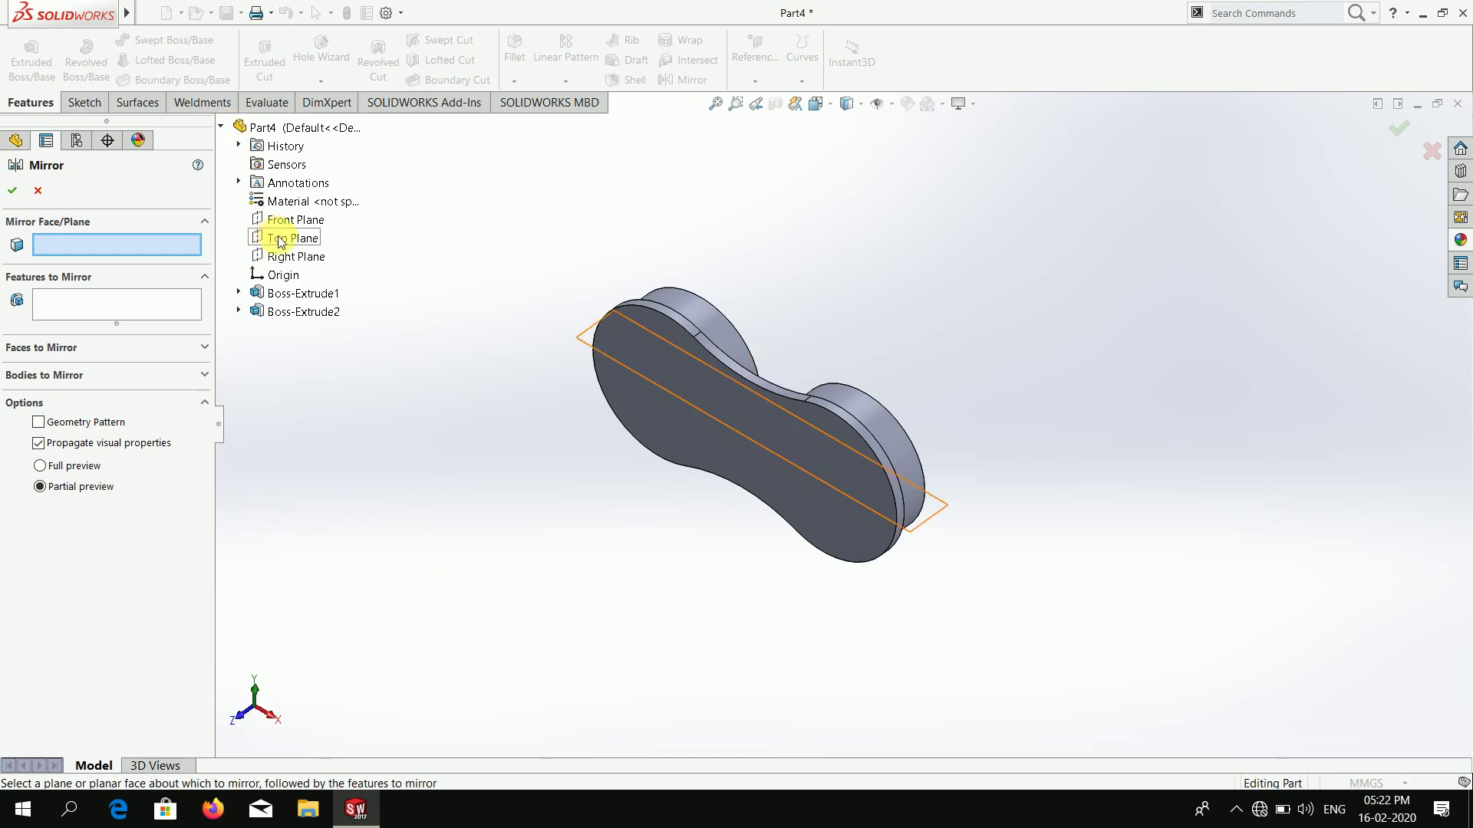
click(296, 220)
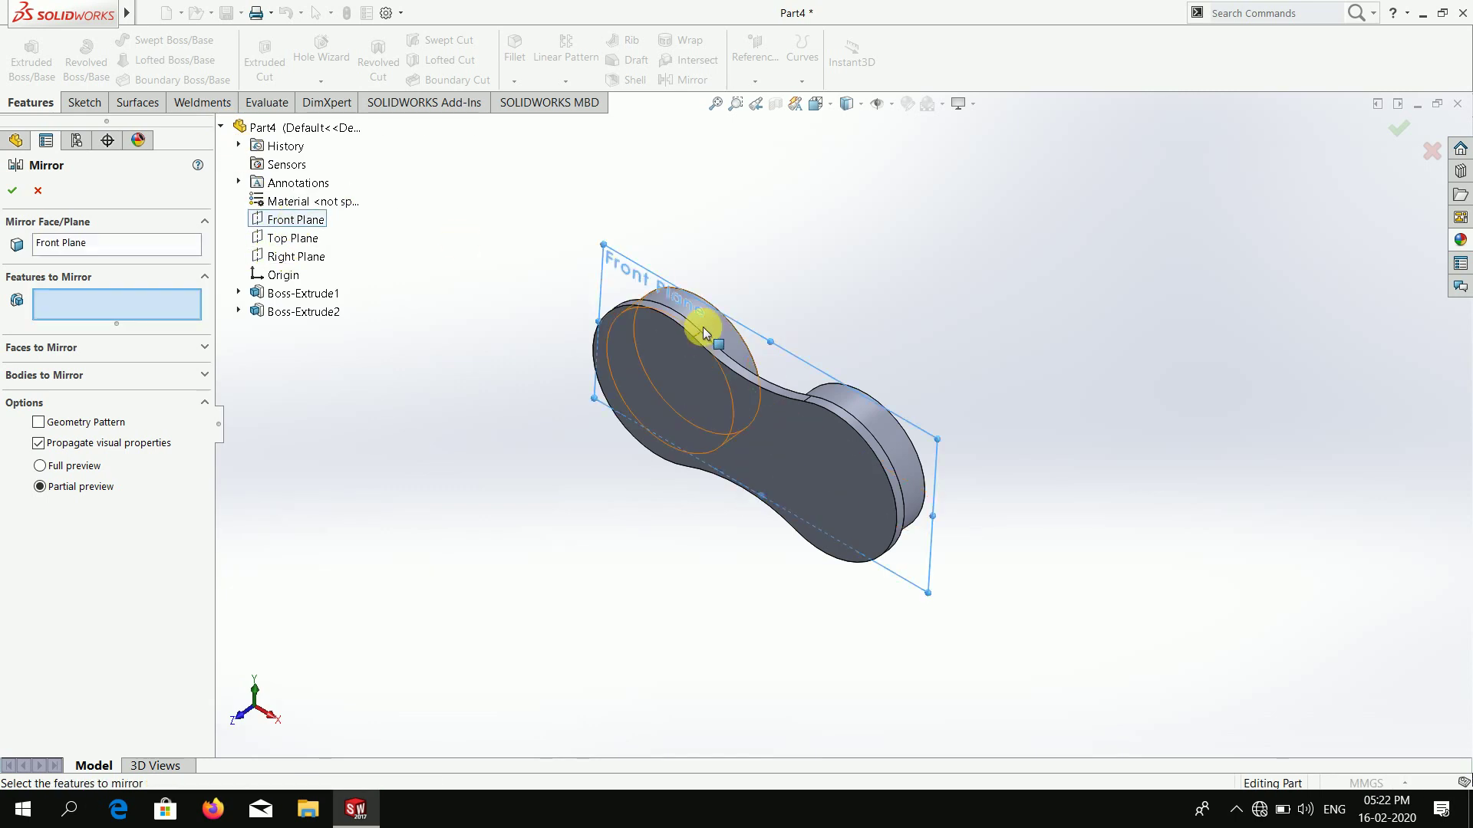
middle_drag(703, 327, 642, 369)
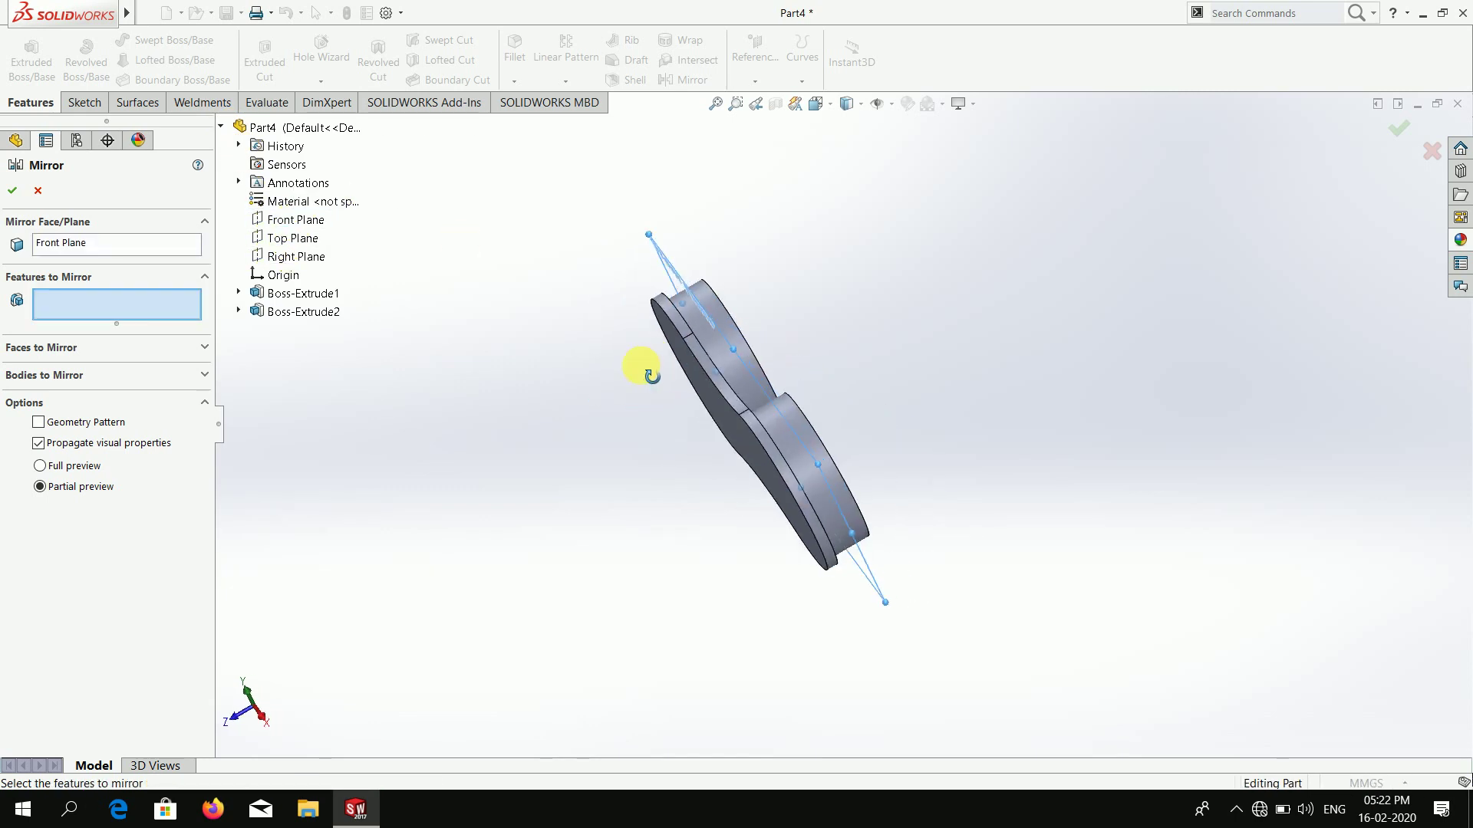
click(752, 437)
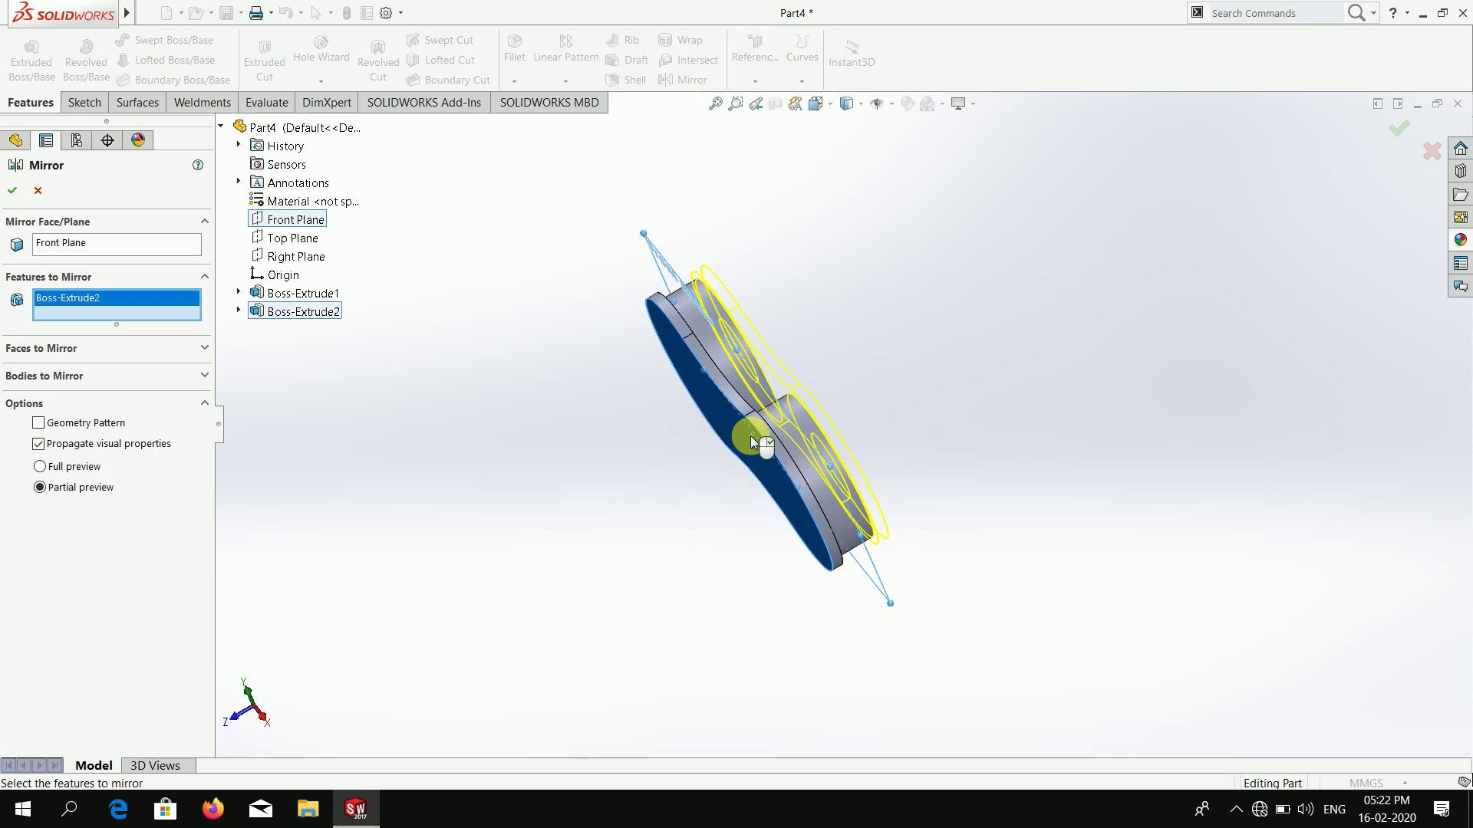
click(12, 193)
- Orbit to face the link, select its front face and show Sketch1's circles
mouse_move(863, 491)
middle_down()
mouse_move(832, 362)
mouse_move(1028, 306)
mouse_move(1151, 447)
mouse_move(974, 355)
mouse_move(931, 631)
mouse_move(957, 398)
mouse_move(1026, 434)
middle_up()
scroll(809, 442, down, 3)
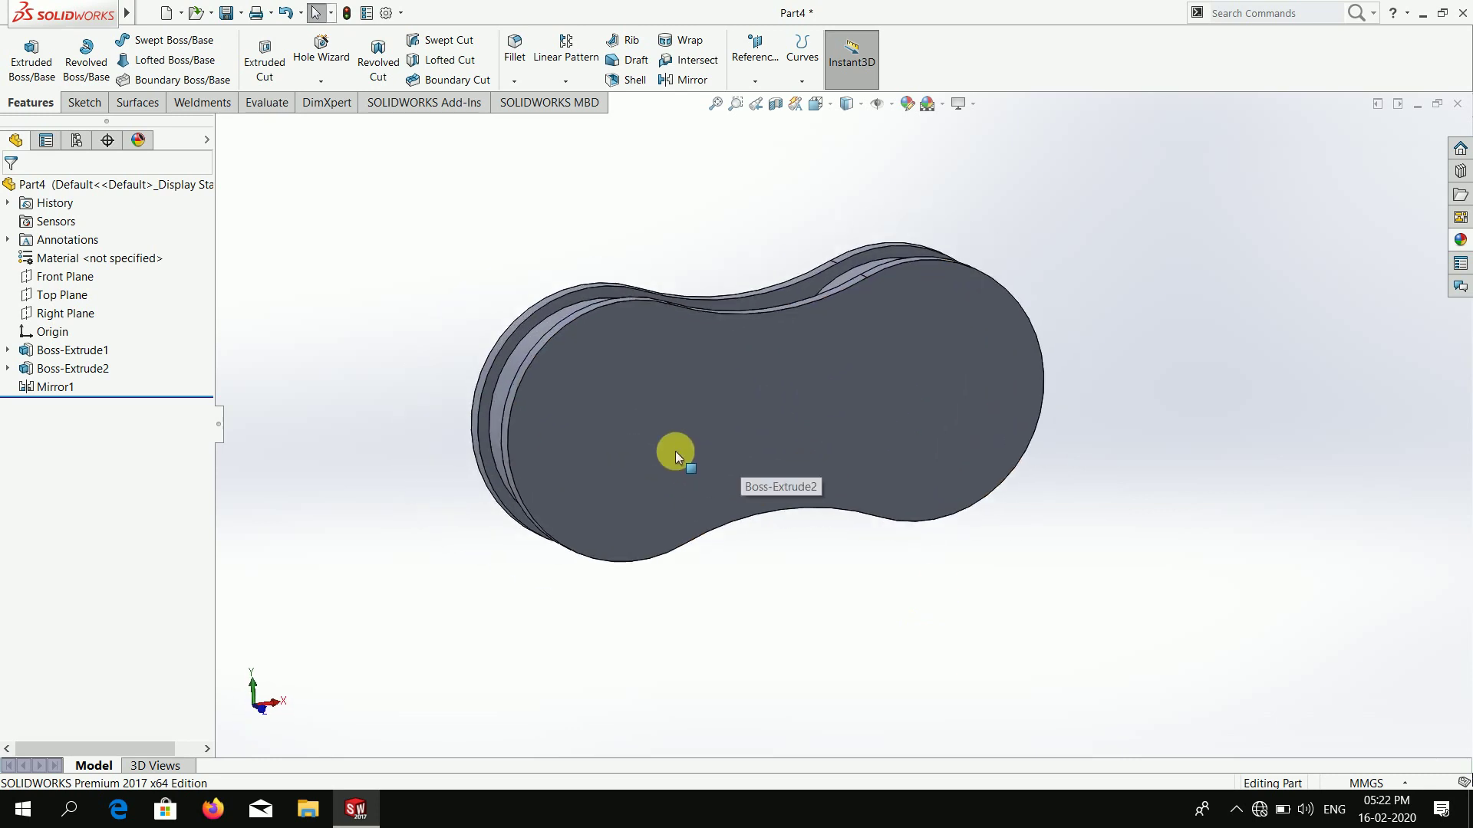
scroll(660, 416, down, 2)
click(619, 445)
scroll(621, 447, up, 3)
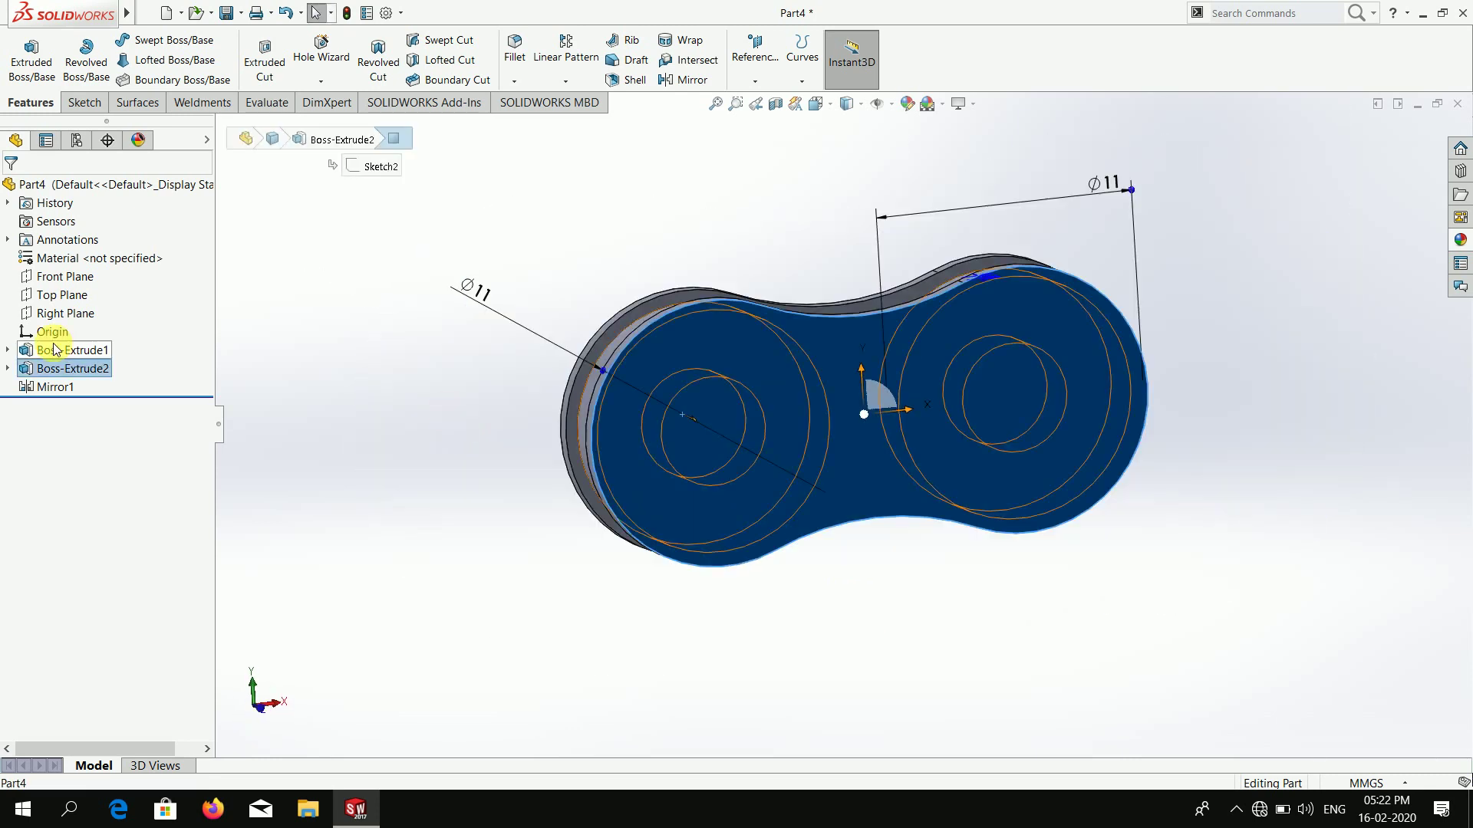
click(7, 350)
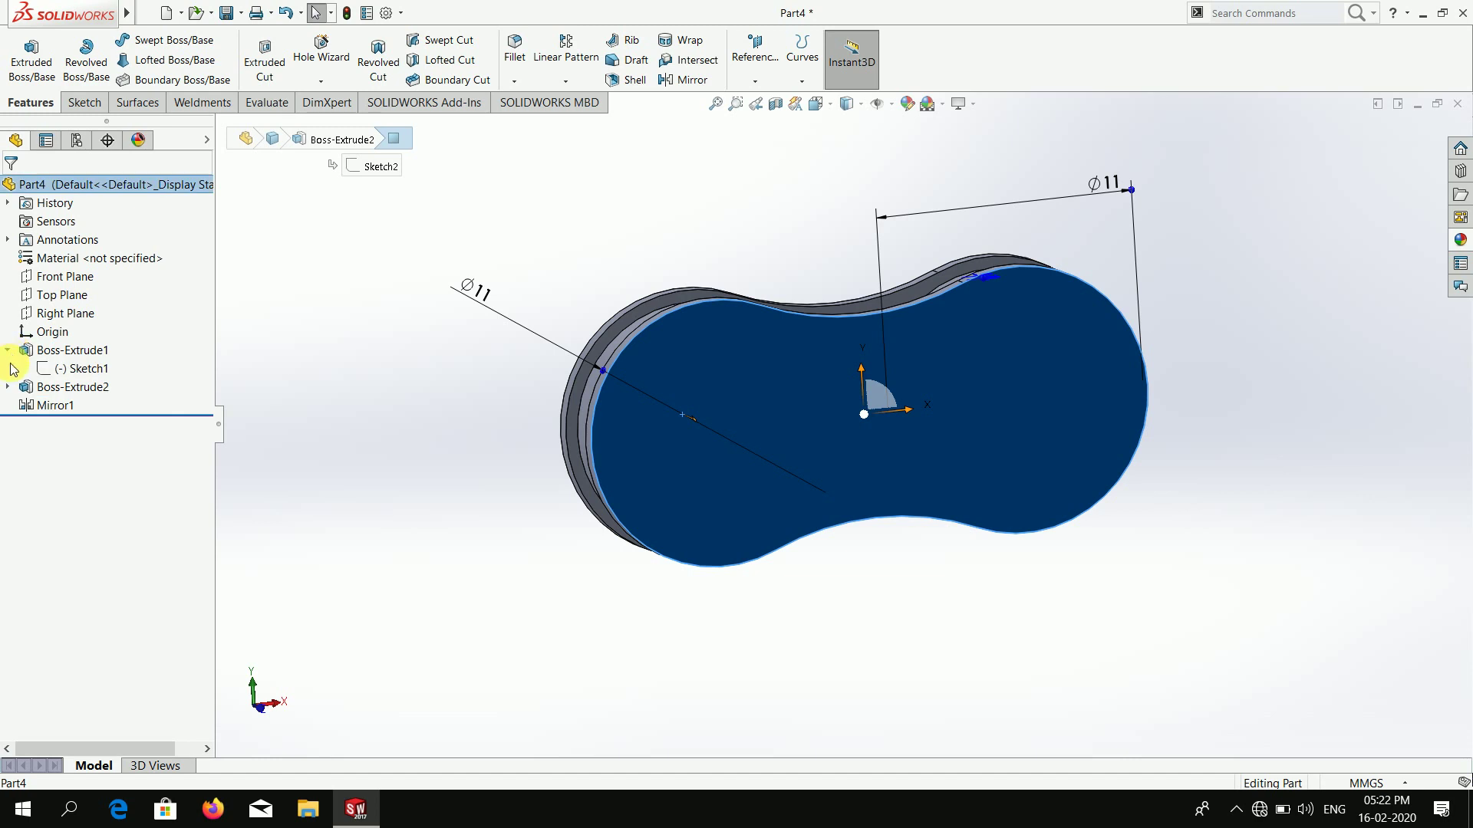
click(77, 368)
scroll(844, 467, down, 2)
- Sketch on the link's front face with Sketch1's circles converted, trimming away the outer circle
scroll(652, 384, up, 2)
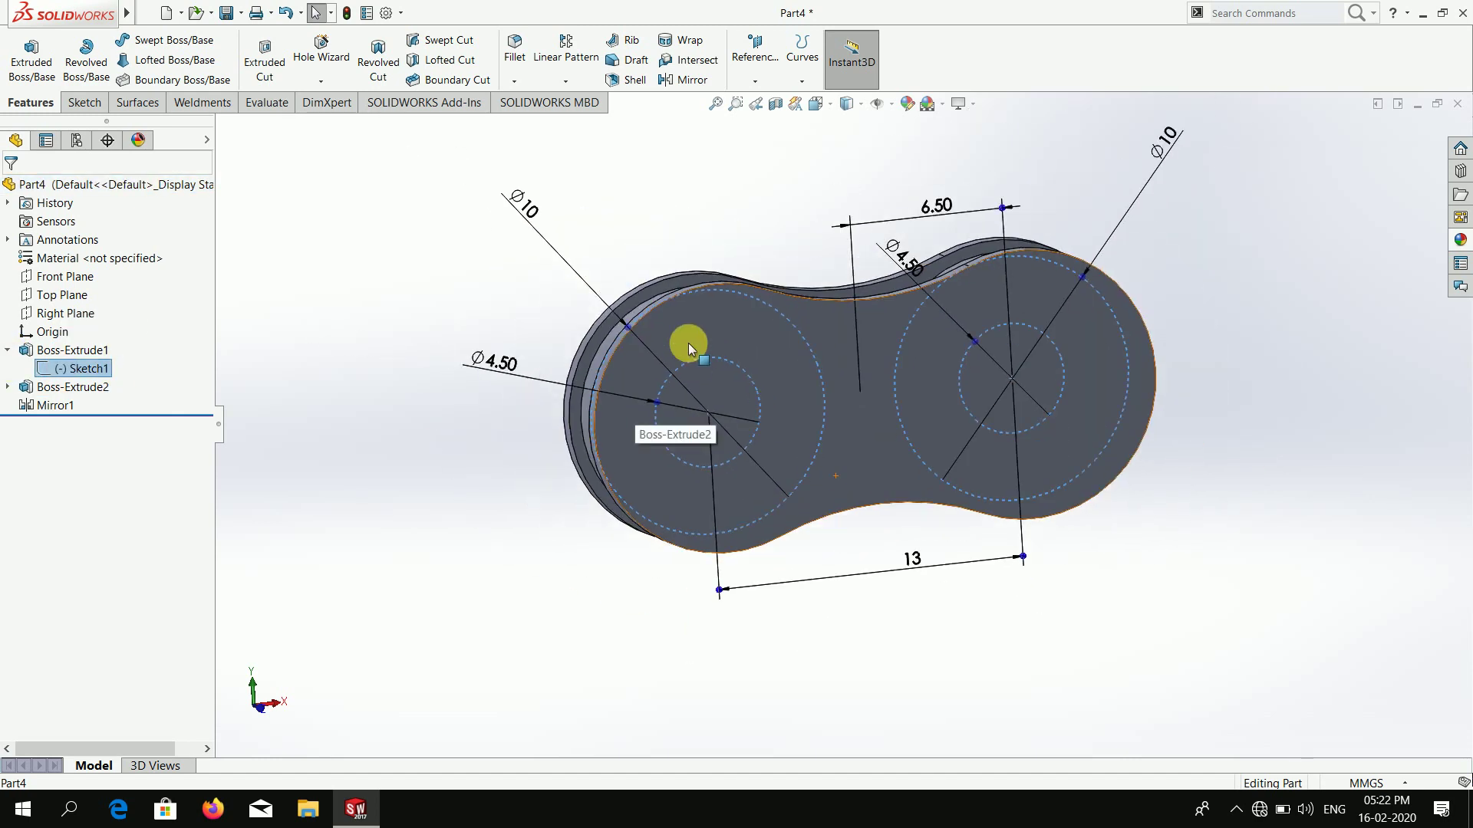
click(688, 347)
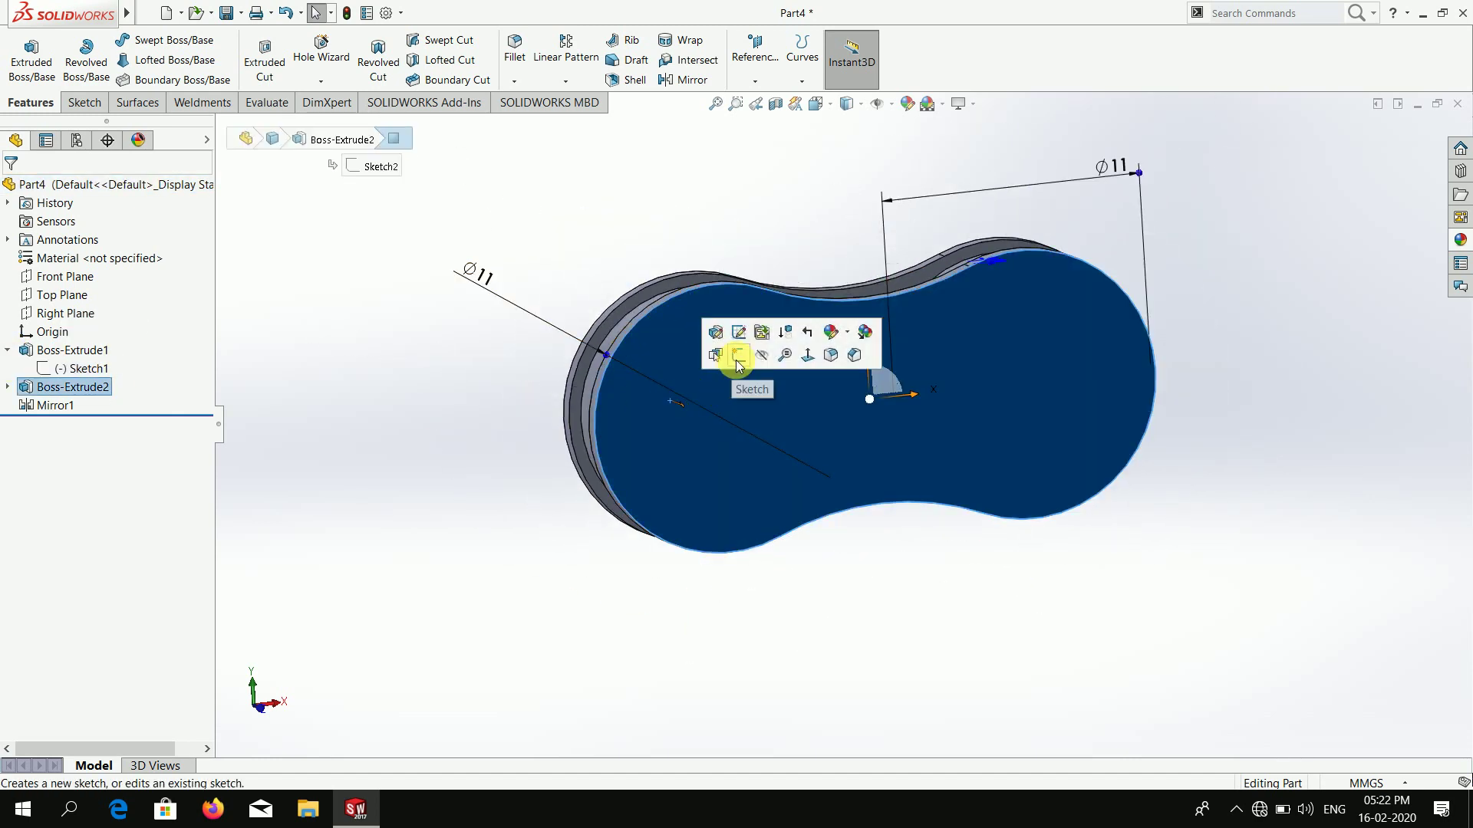
click(739, 355)
click(81, 369)
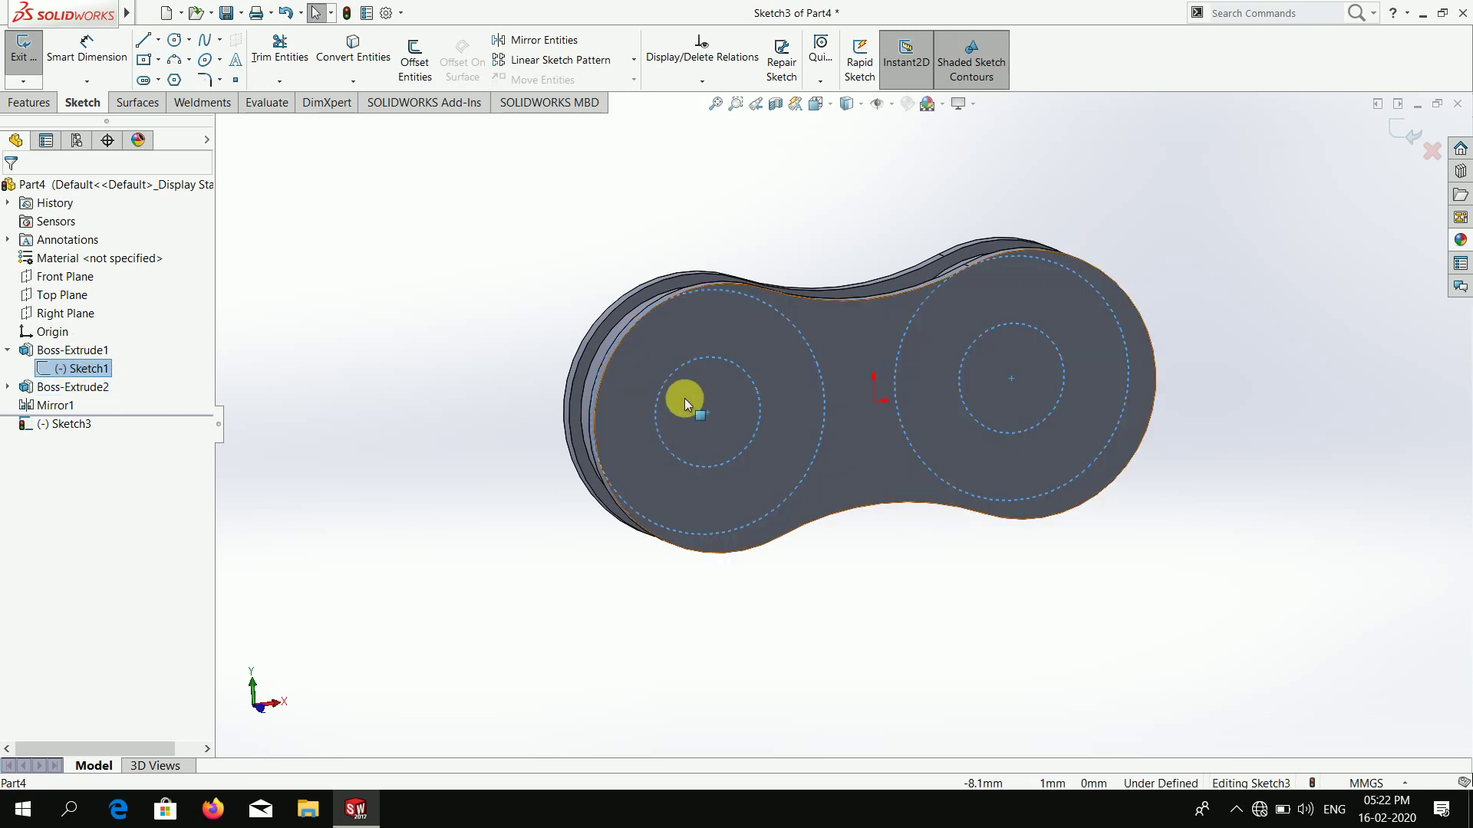
click(353, 50)
scroll(877, 389, down, 2)
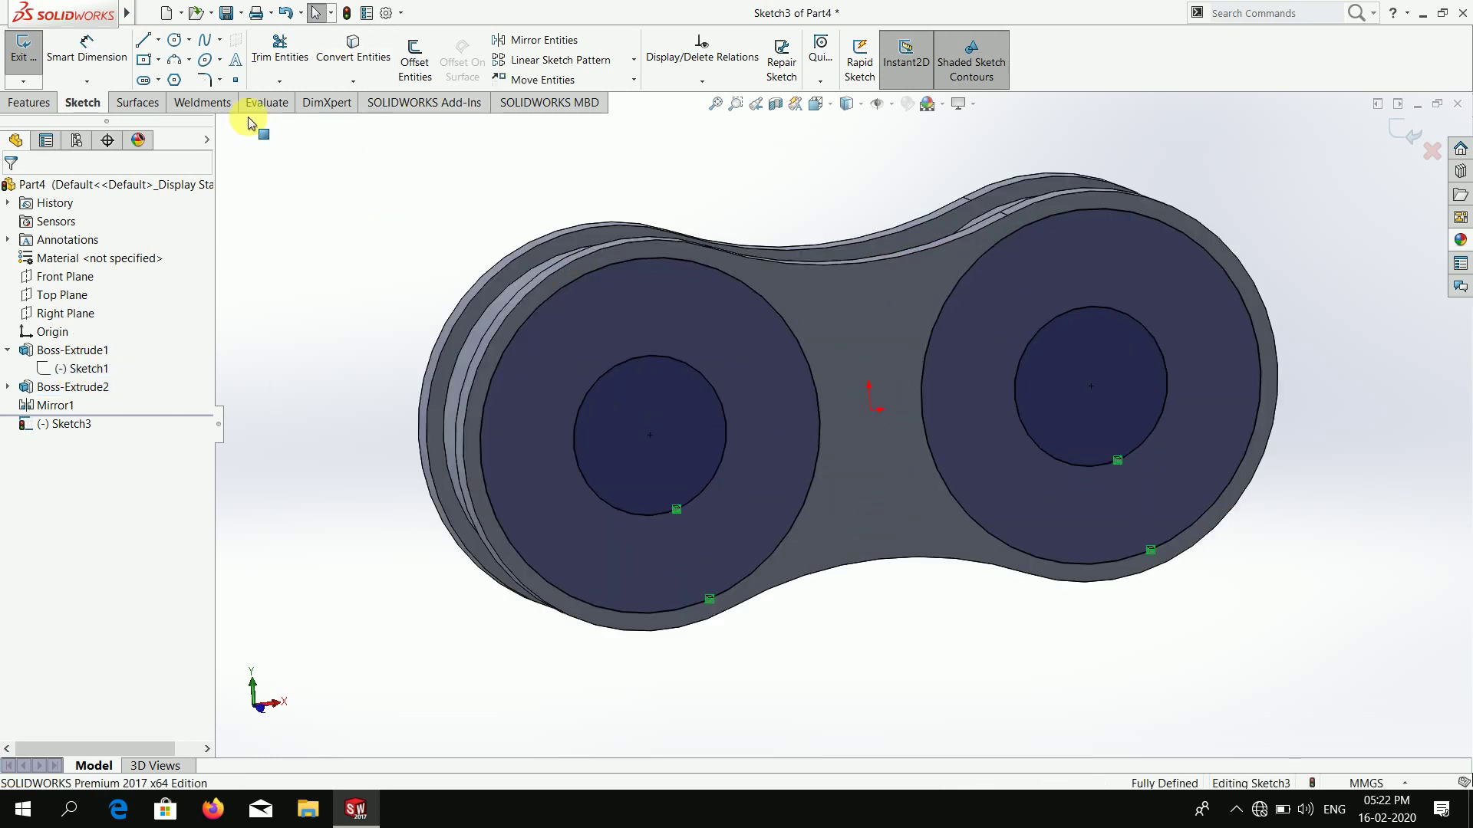
click(279, 50)
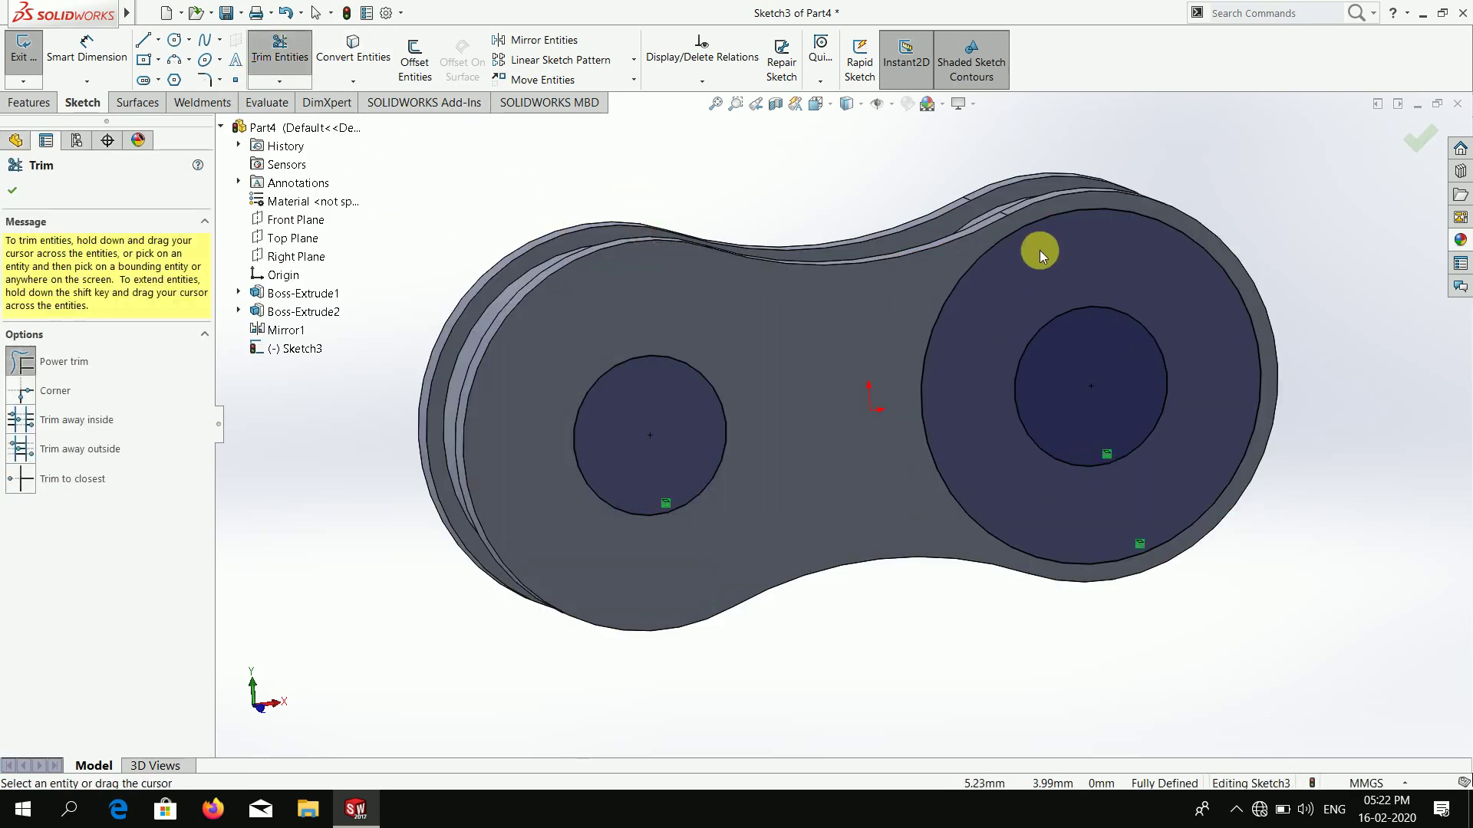
drag(993, 184, 988, 249)
click(13, 190)
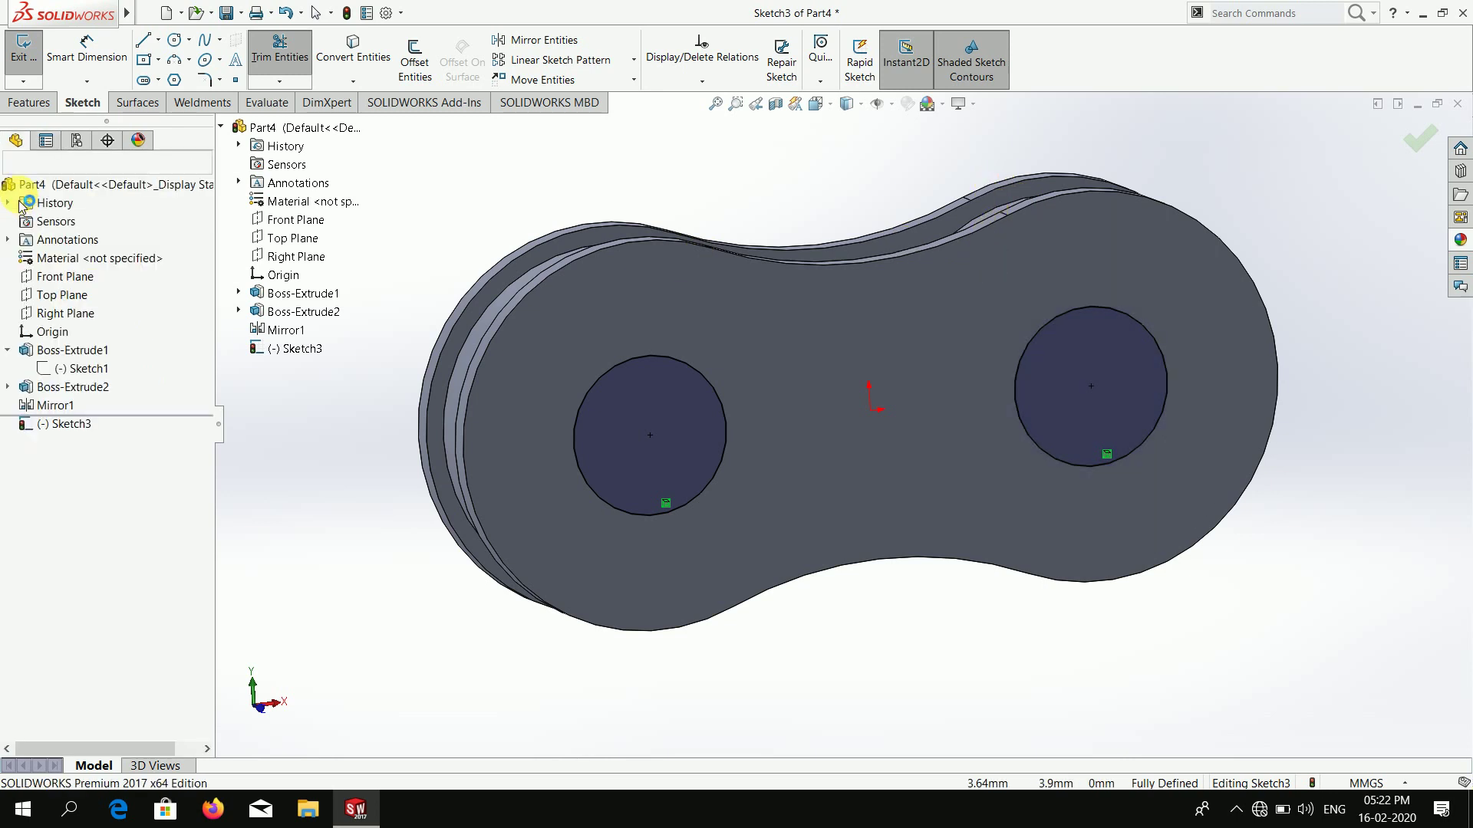
- Extruded-cut the two pin-hole circles Through All as Cut-Extrude1
scroll(781, 386, up, 3)
click(33, 105)
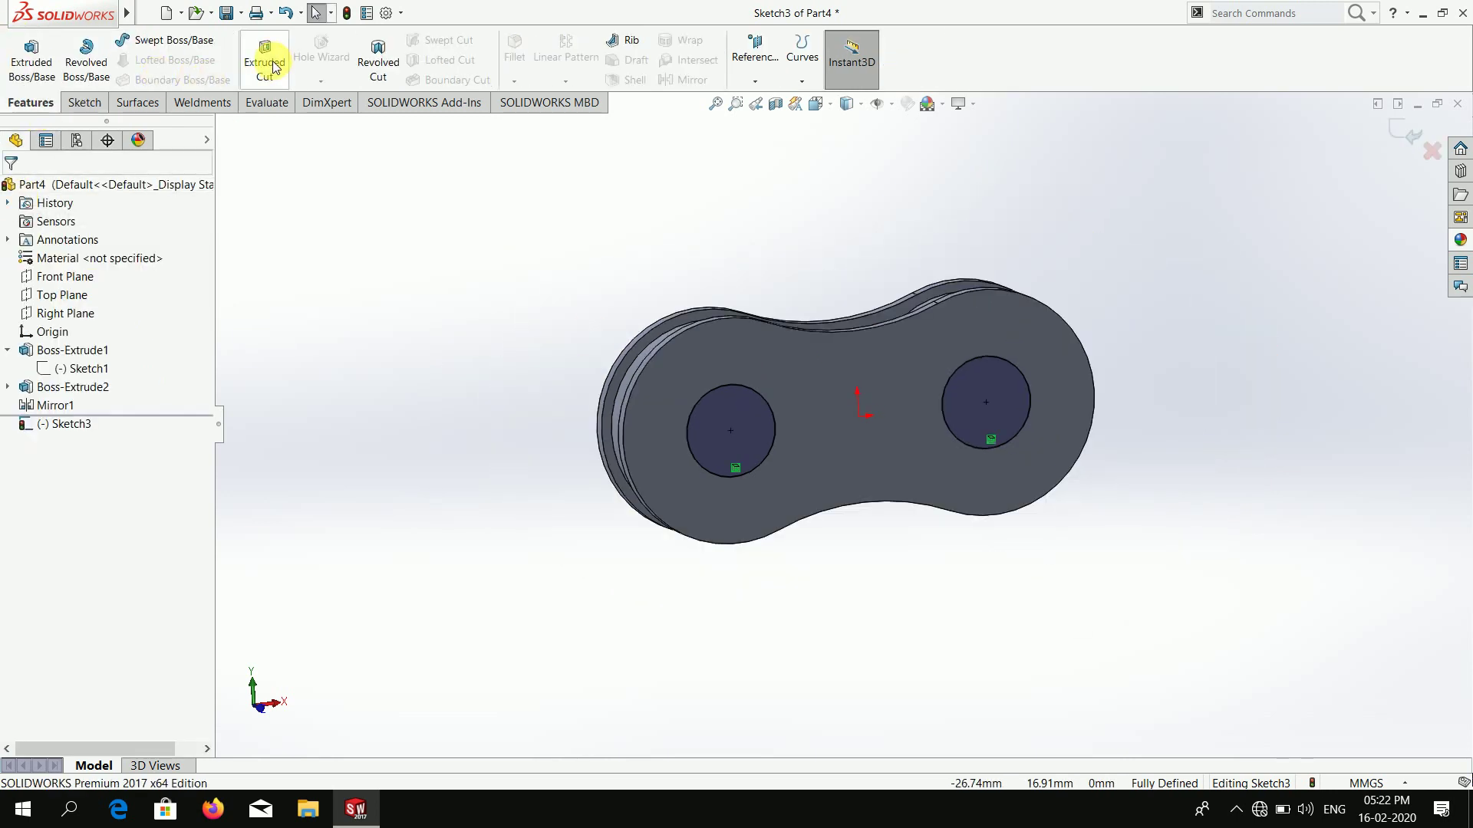
click(265, 54)
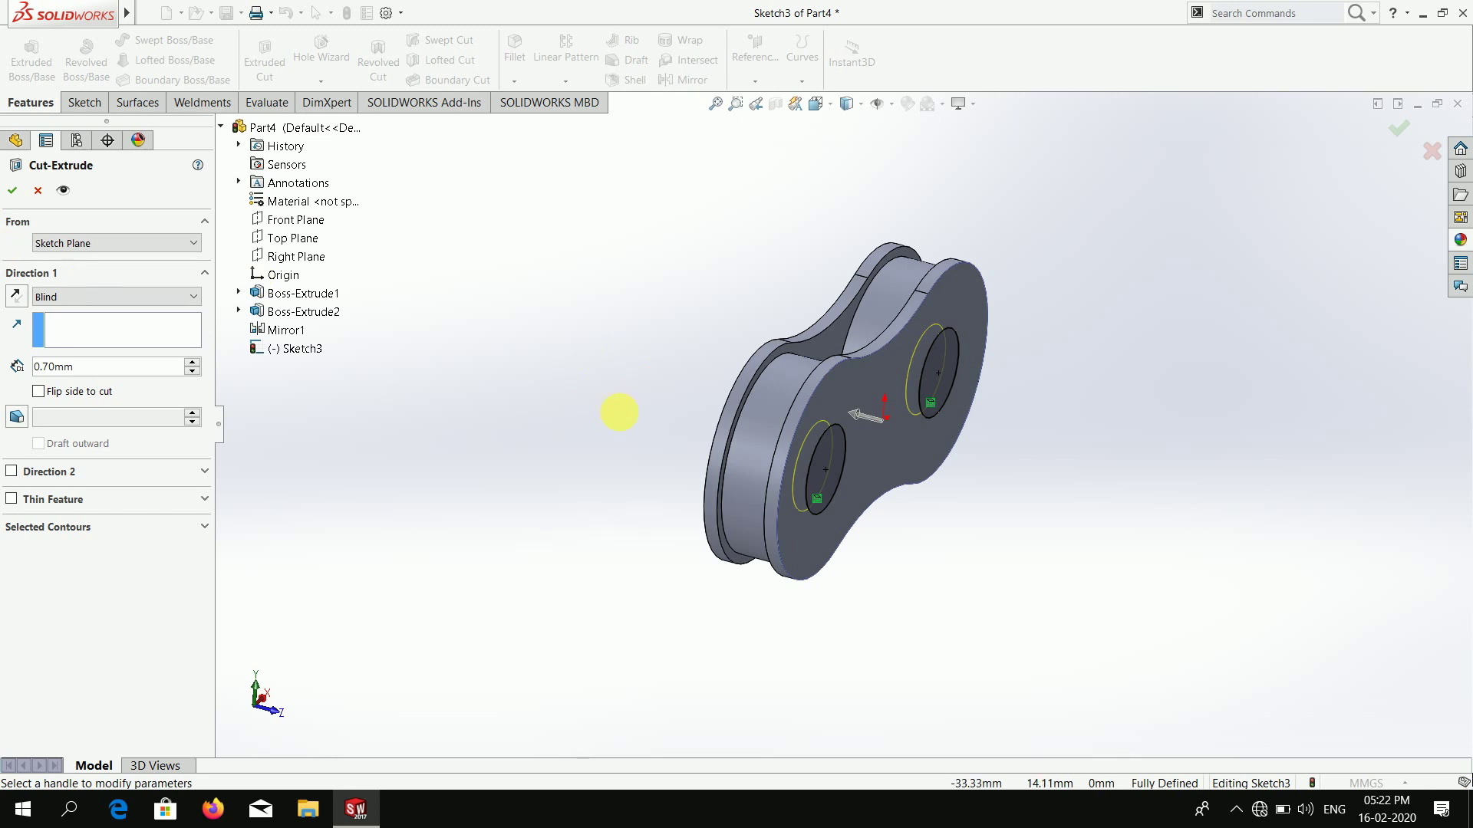
middle_drag(620, 412, 760, 448)
click(54, 297)
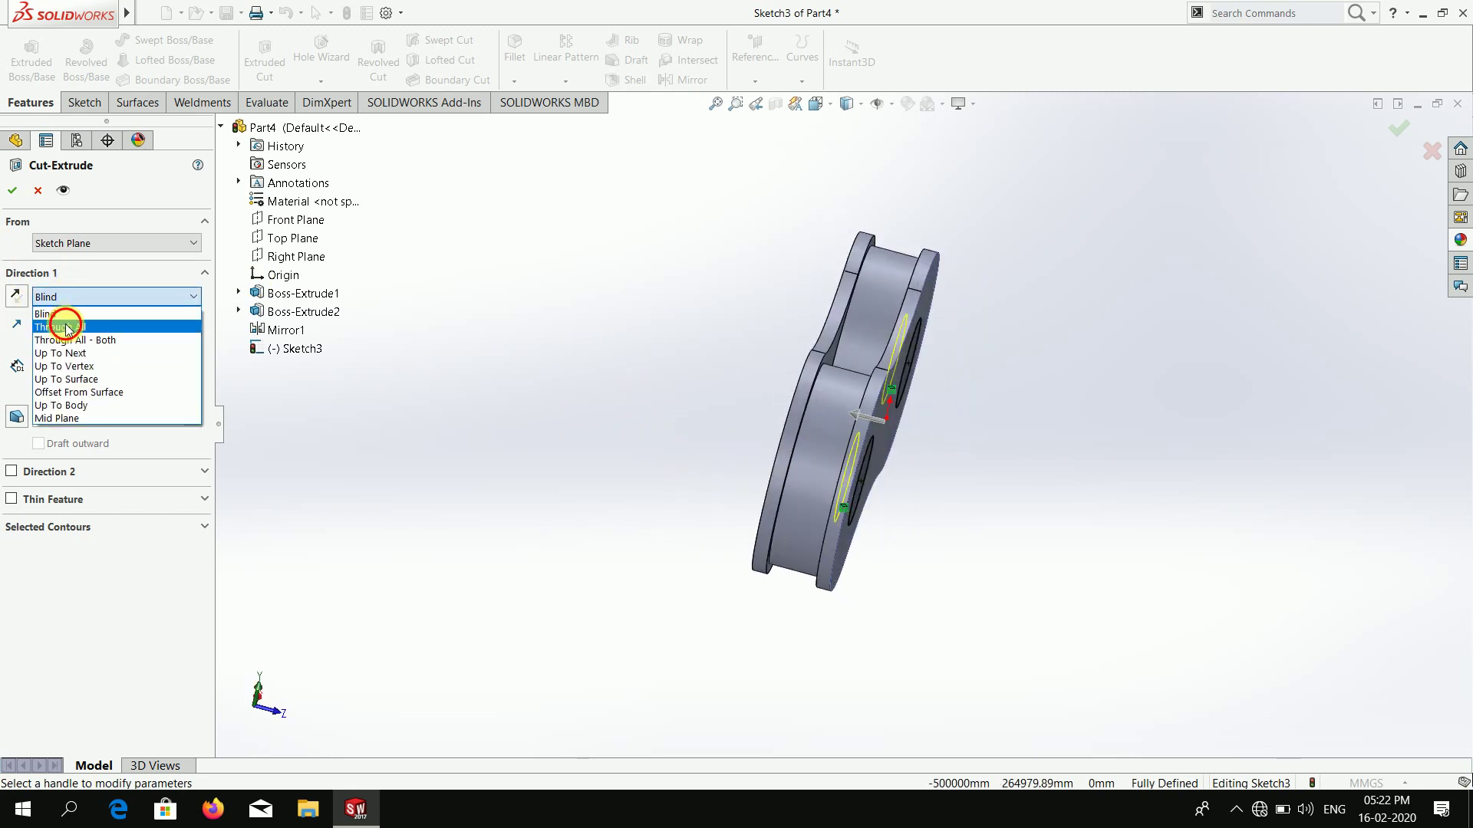
click(67, 328)
click(9, 191)
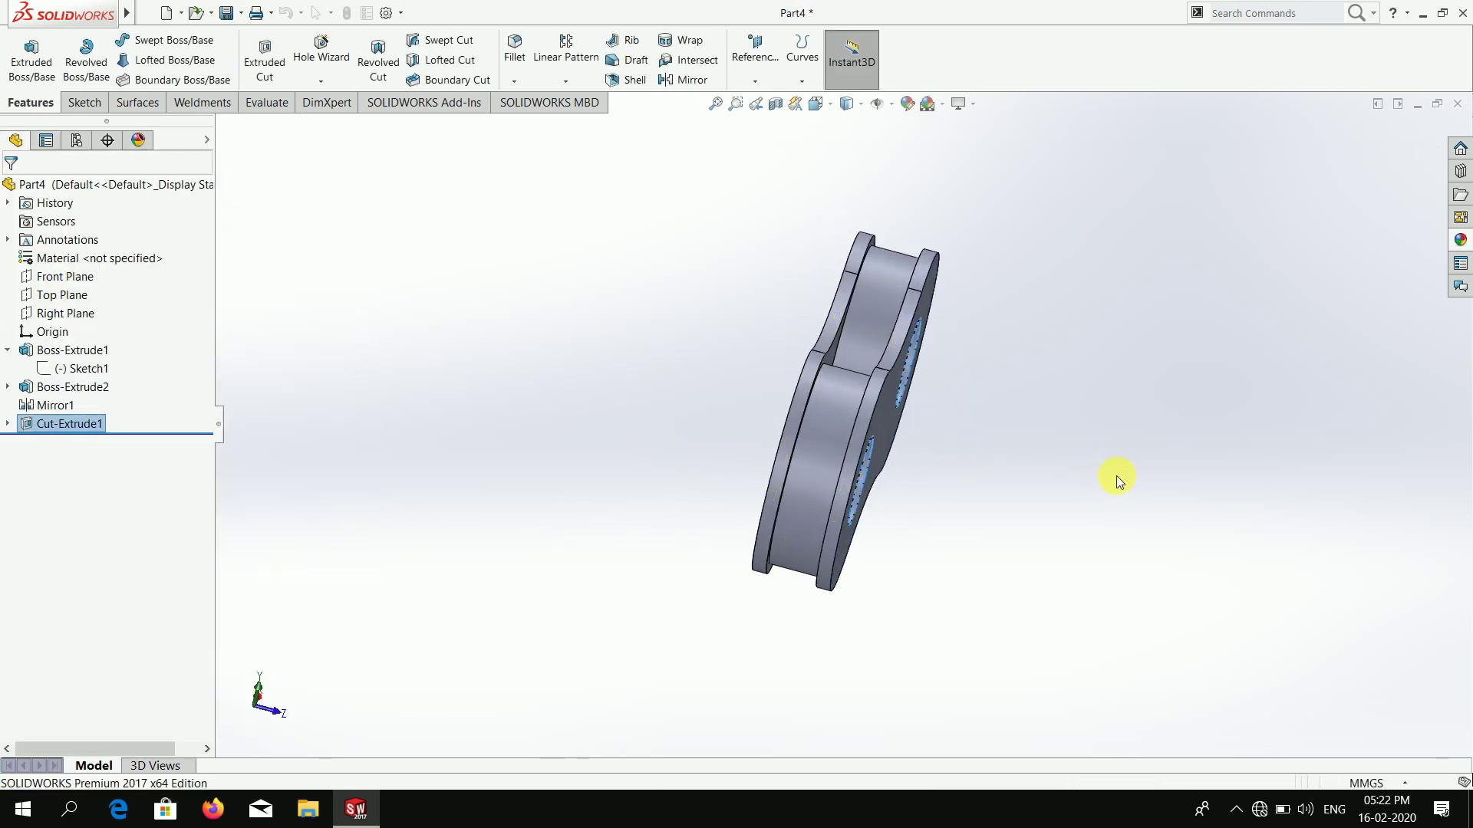
mouse_move(888, 496)
middle_down()
mouse_move(697, 548)
mouse_move(757, 427)
mouse_move(855, 510)
mouse_move(760, 430)
middle_up()
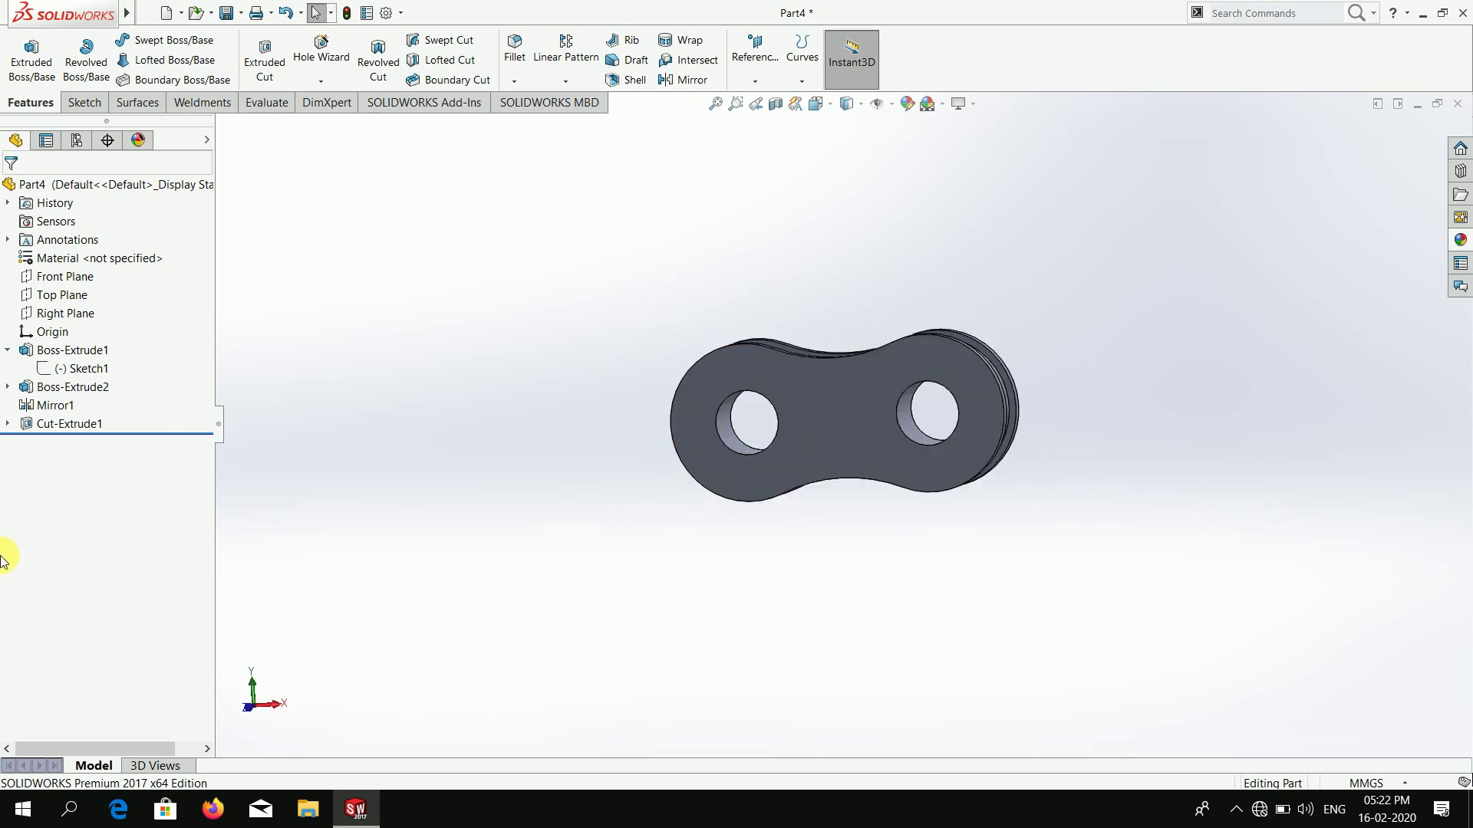
- Start a Front Plane sketch viewed Normal To and draw a horizontal line through the link
click(68, 277)
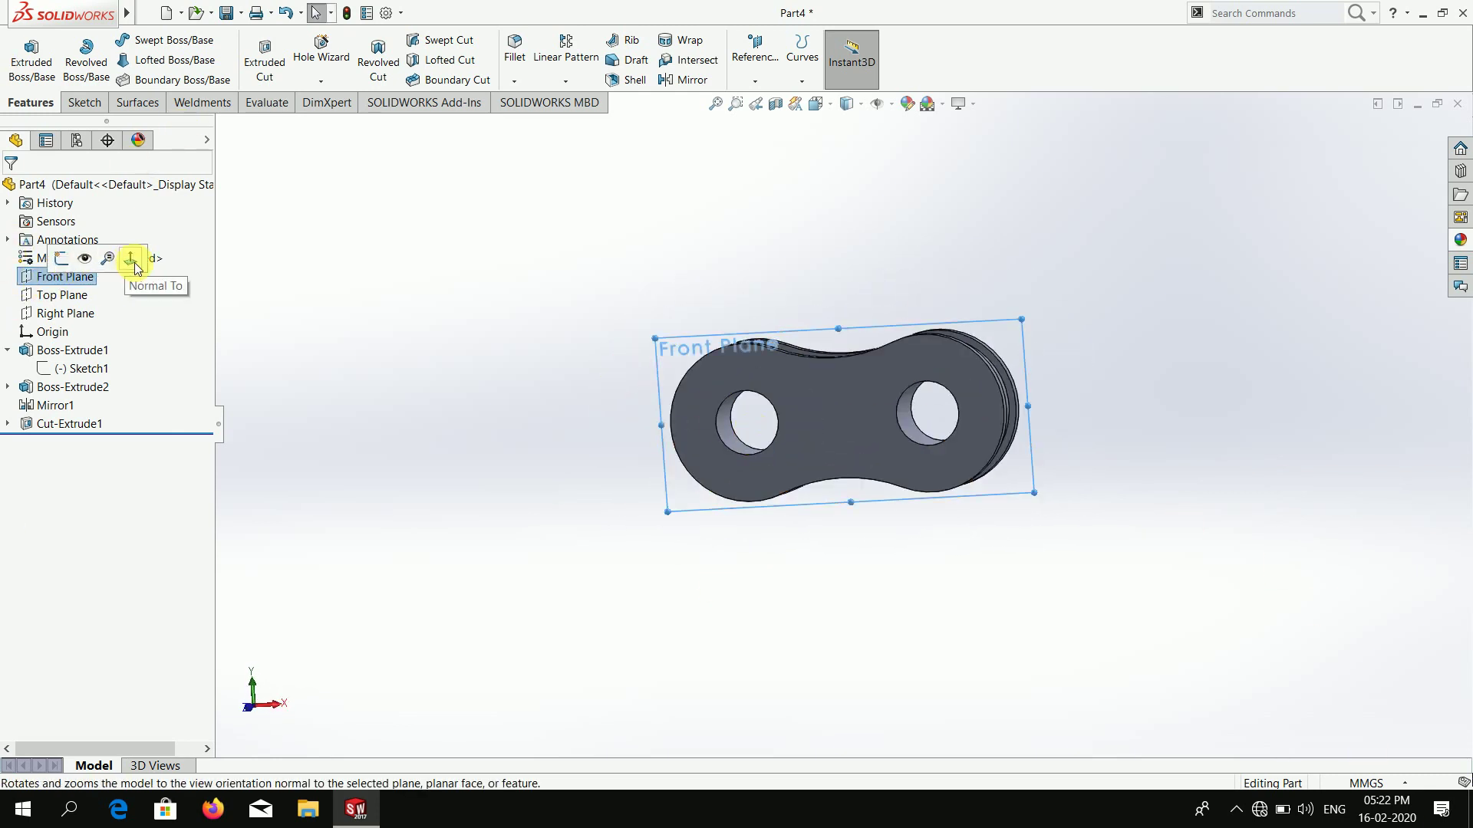
click(61, 259)
right_click(69, 276)
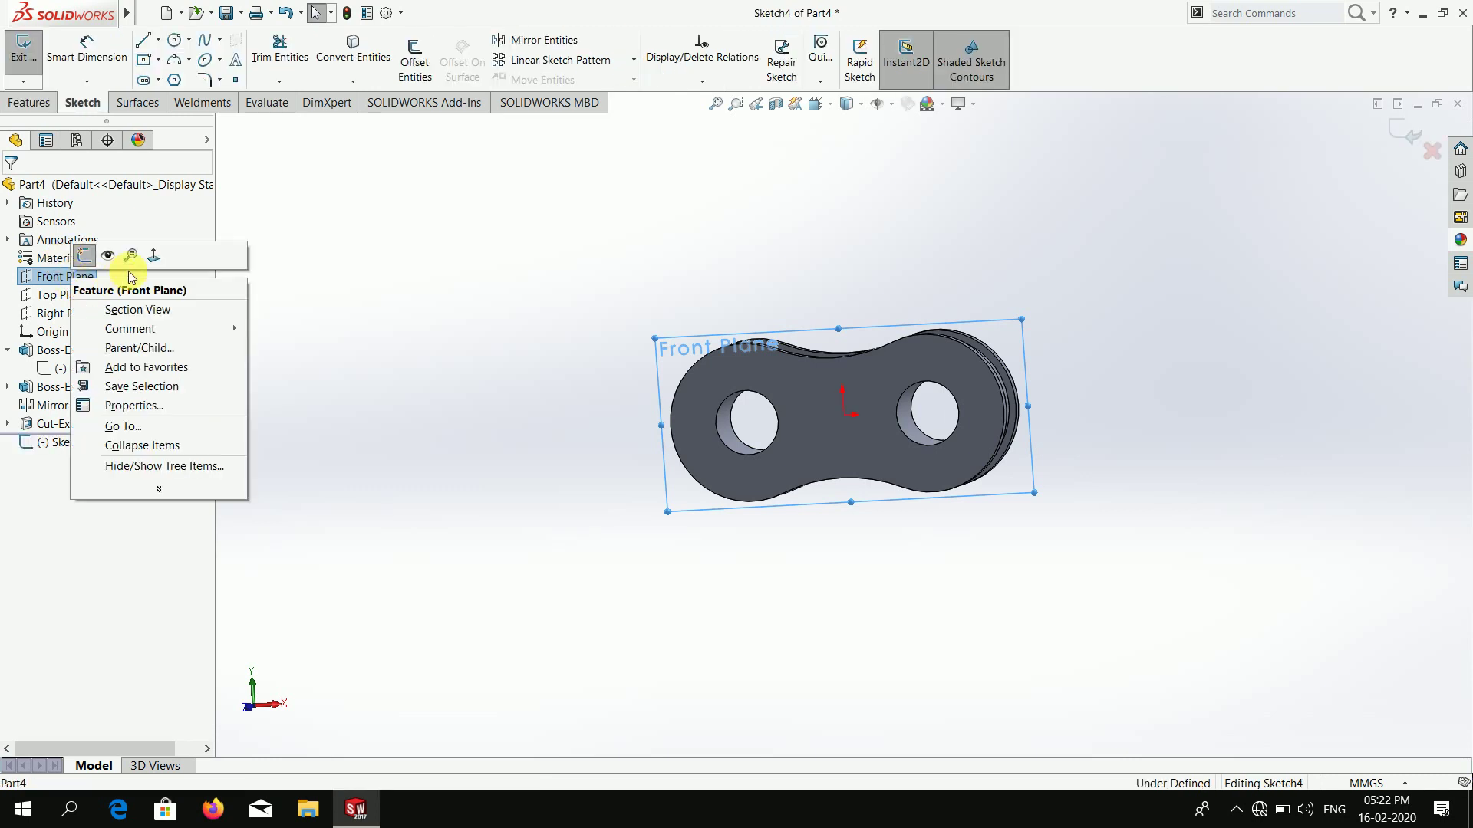
click(156, 257)
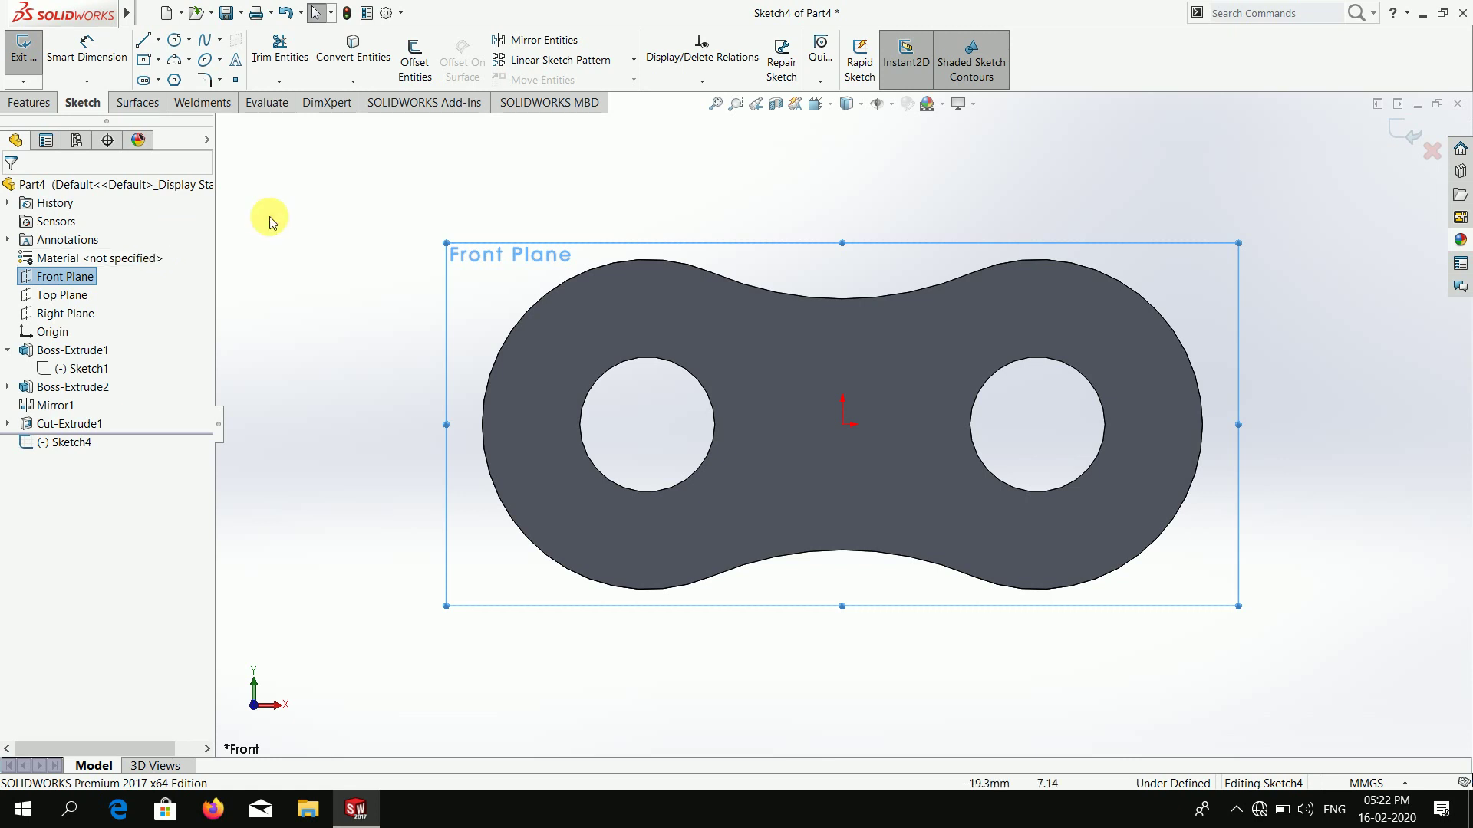
scroll(1037, 475, up, 2)
scroll(1020, 469, up, 2)
scroll(1017, 470, up, 2)
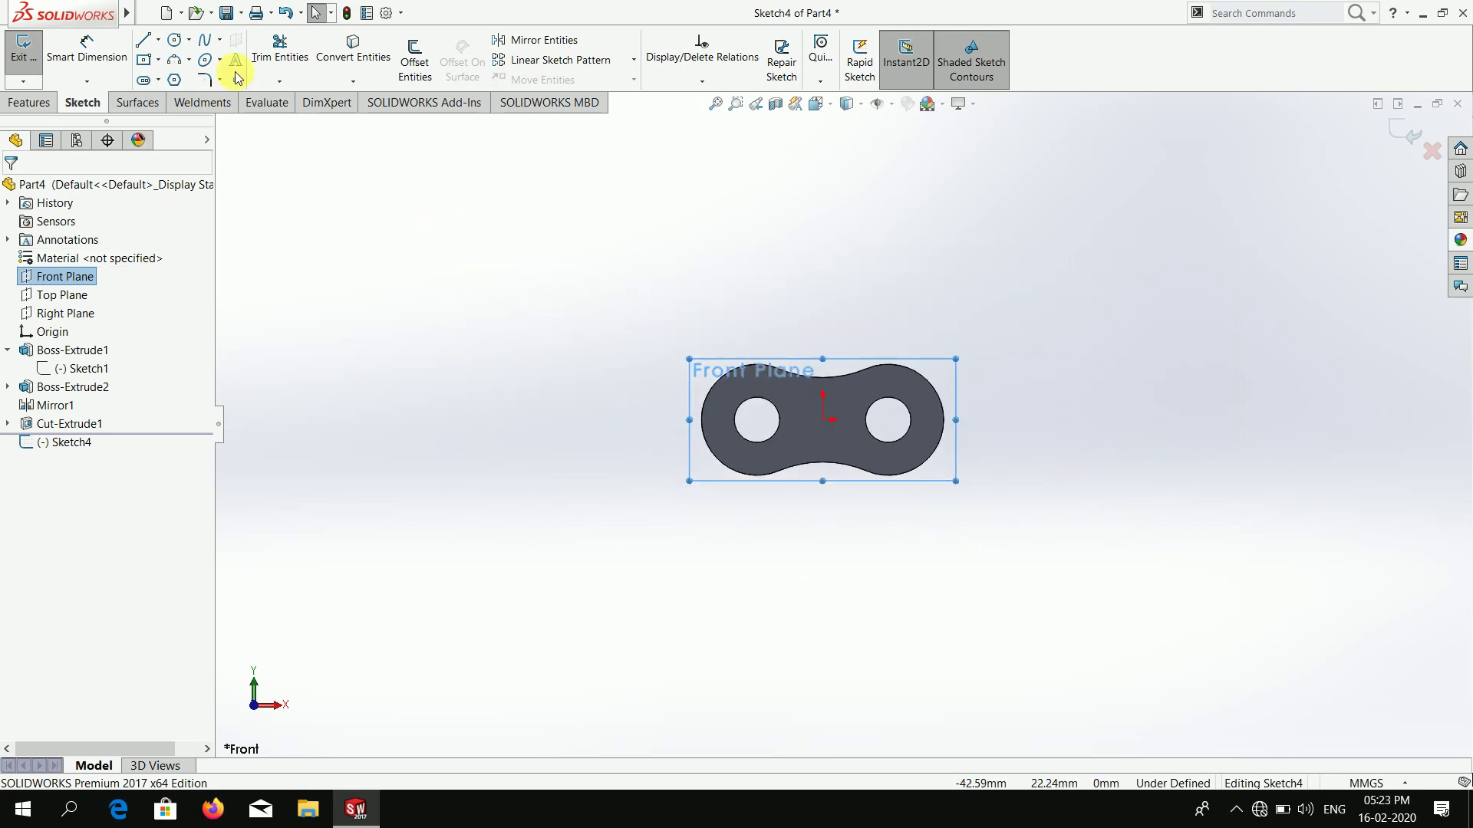
click(142, 39)
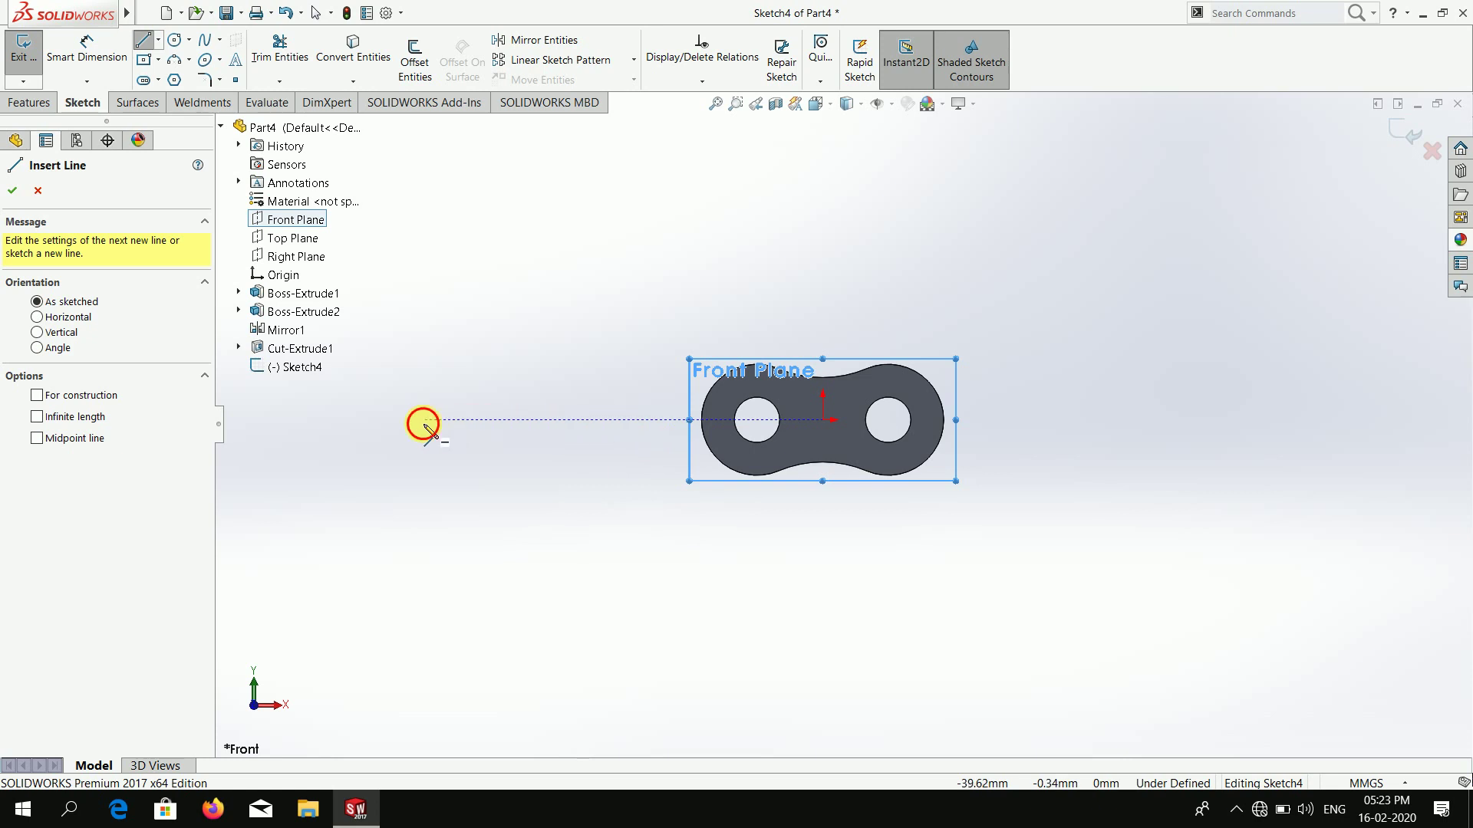
click(423, 419)
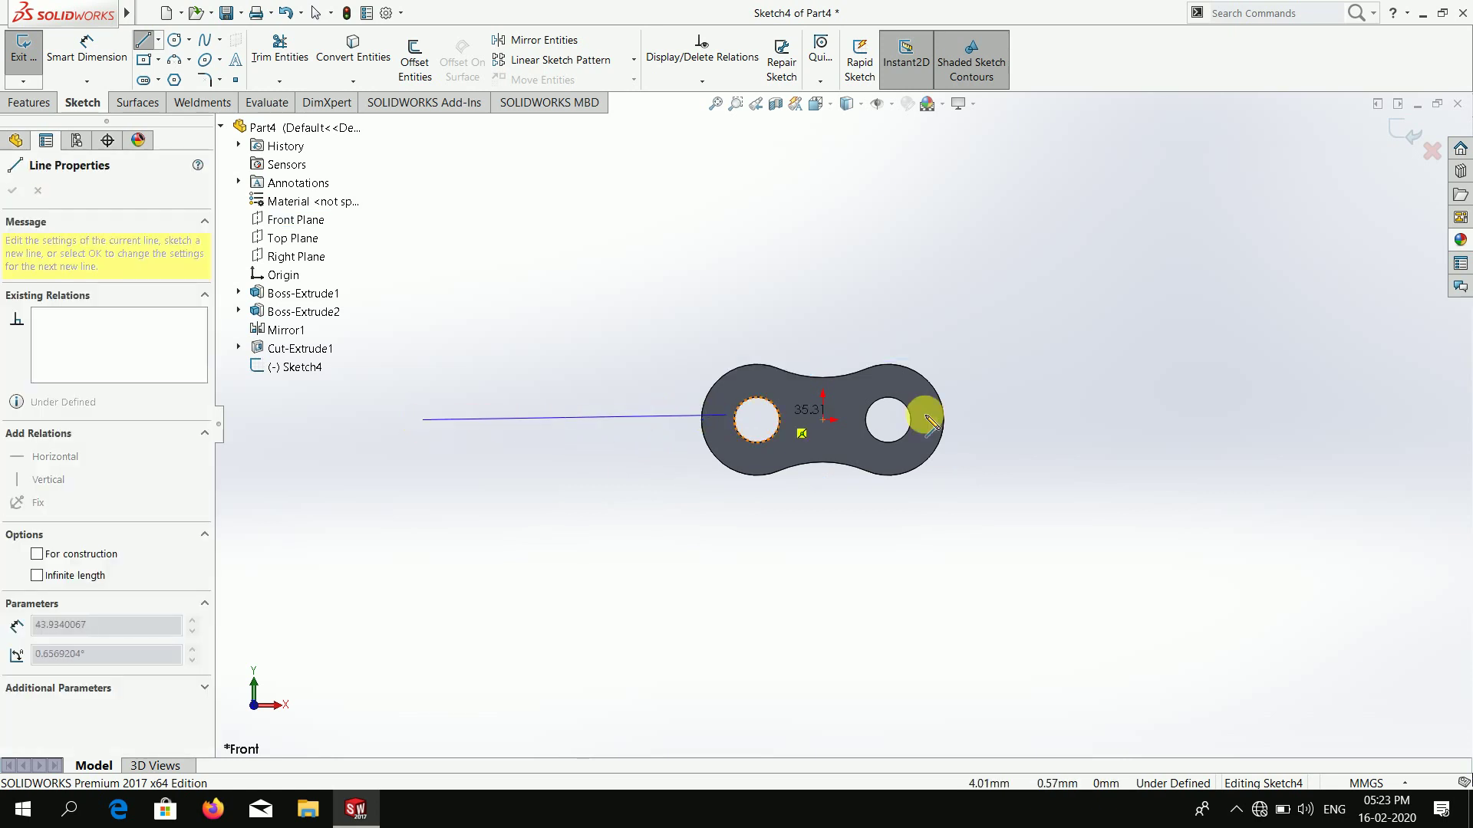
click(1074, 420)
- Dimension the origin to the line's right end as 120 mm
click(87, 46)
scroll(875, 349, down, 3)
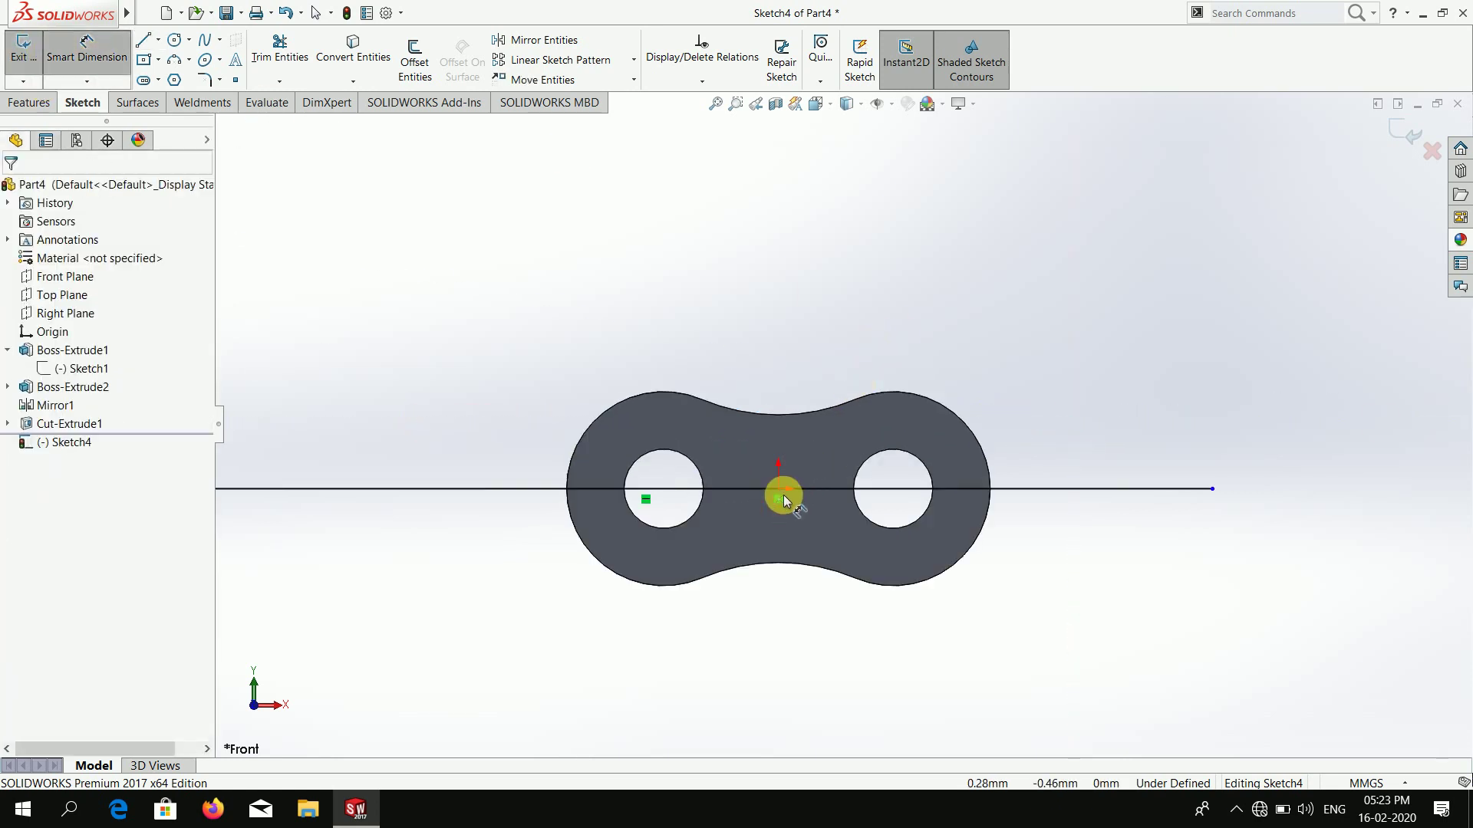
click(777, 491)
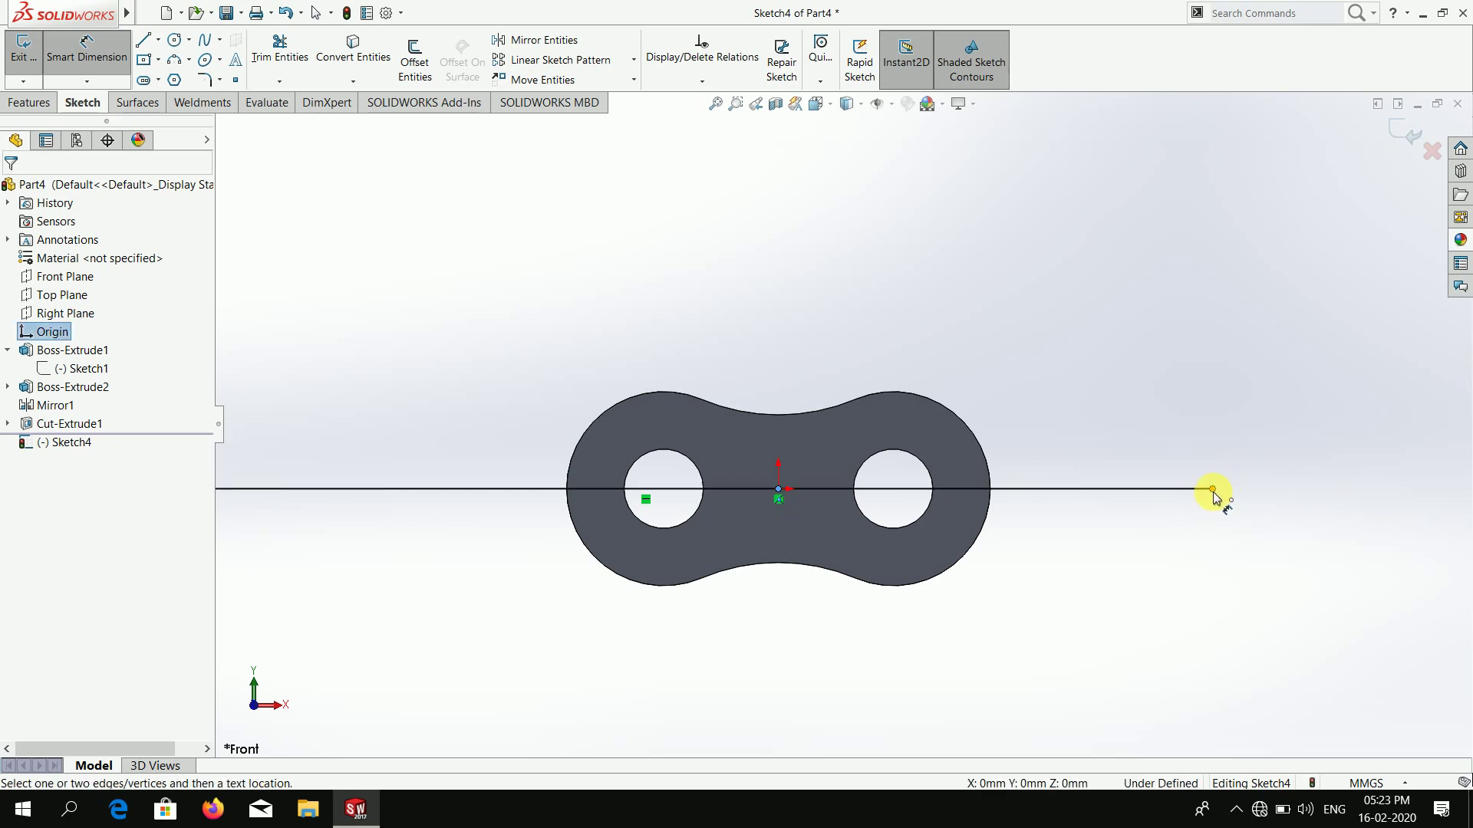
click(1212, 489)
click(1061, 230)
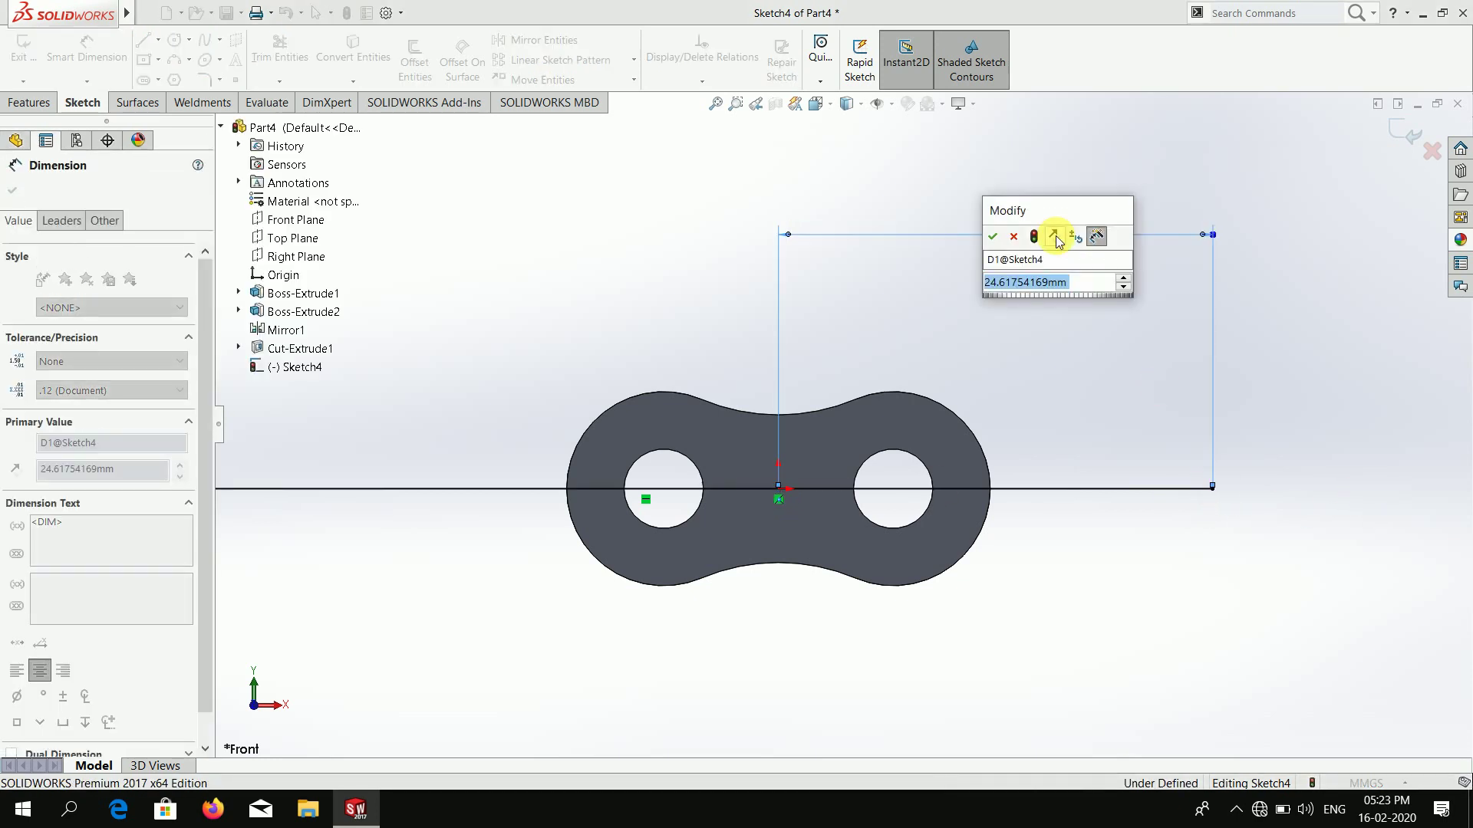
text(120)
key(Return)
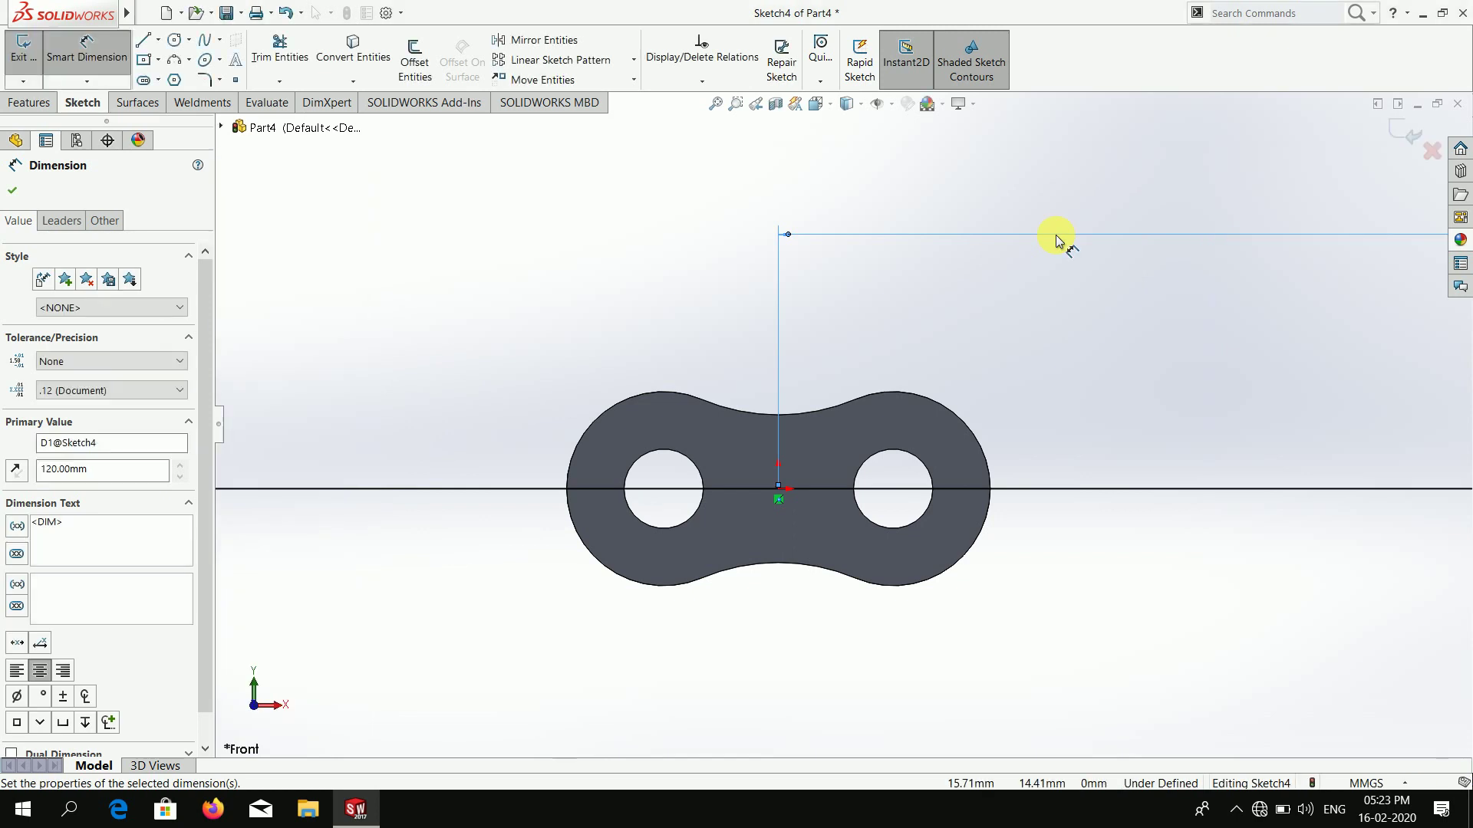
scroll(887, 336, up, 5)
click(9, 191)
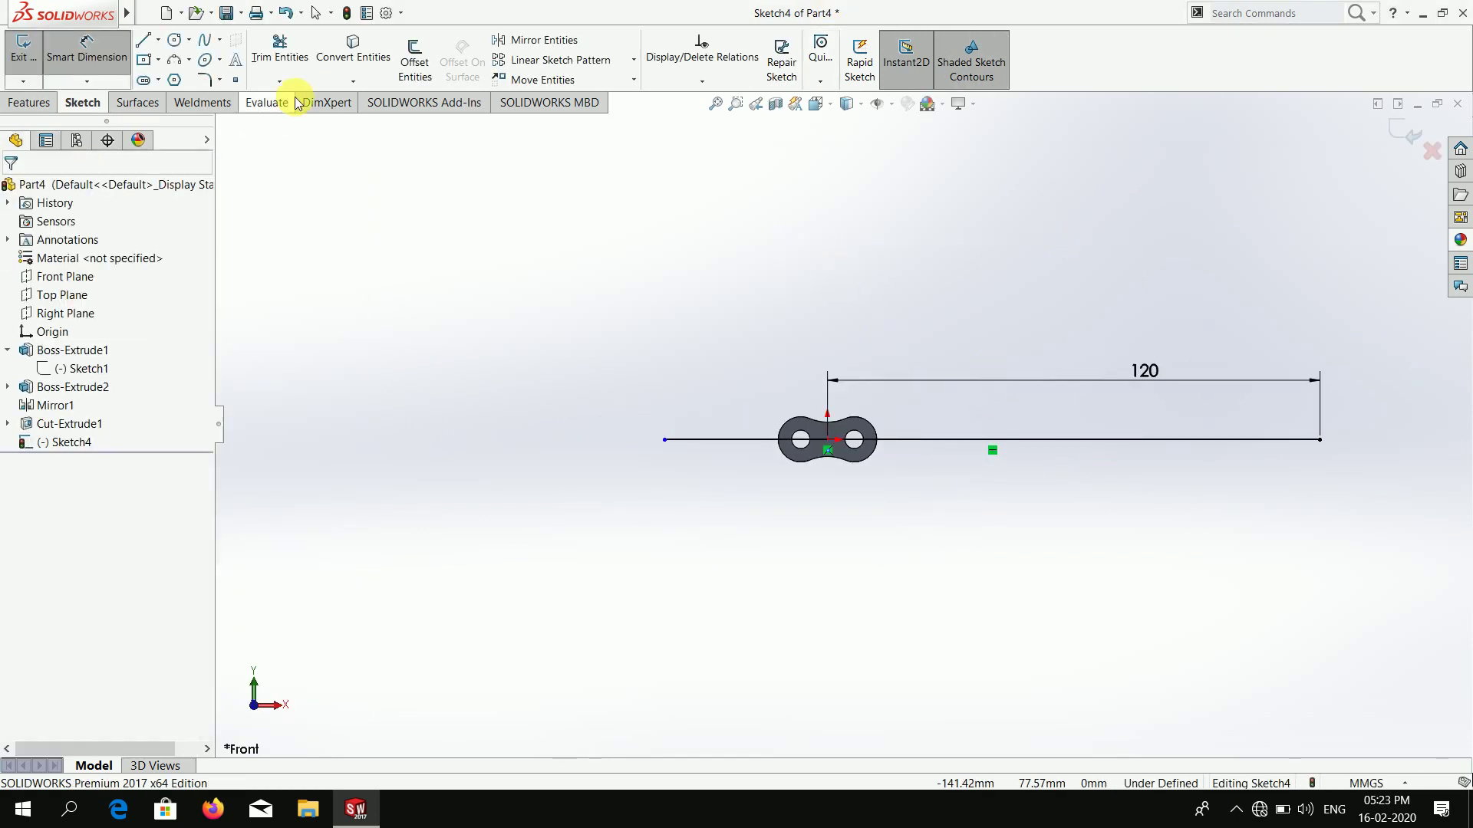
- Draw vertical centerlines hanging down from both ends of the horizontal line
click(161, 40)
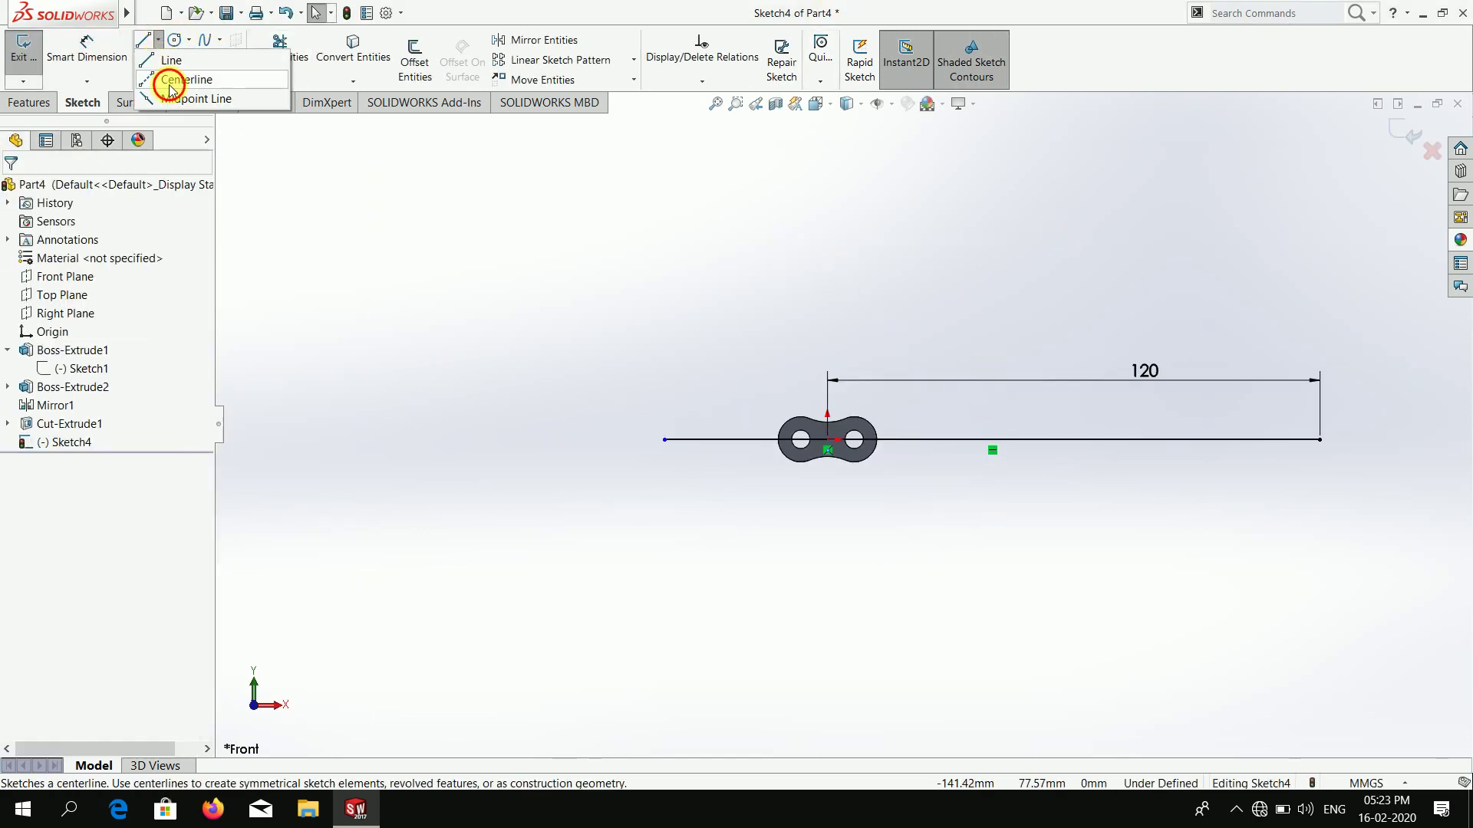
click(171, 78)
click(665, 440)
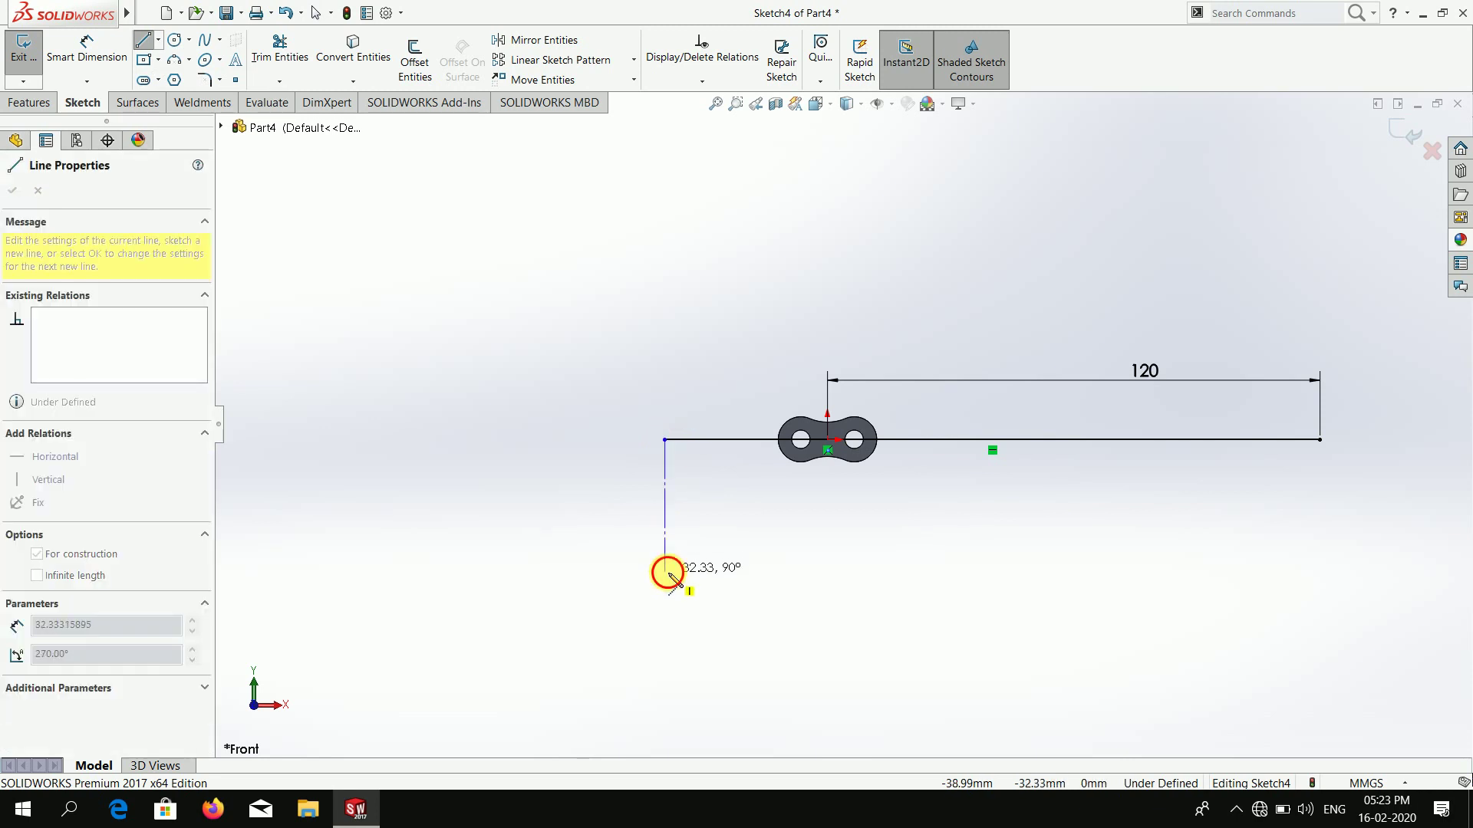
click(665, 572)
key(Escape)
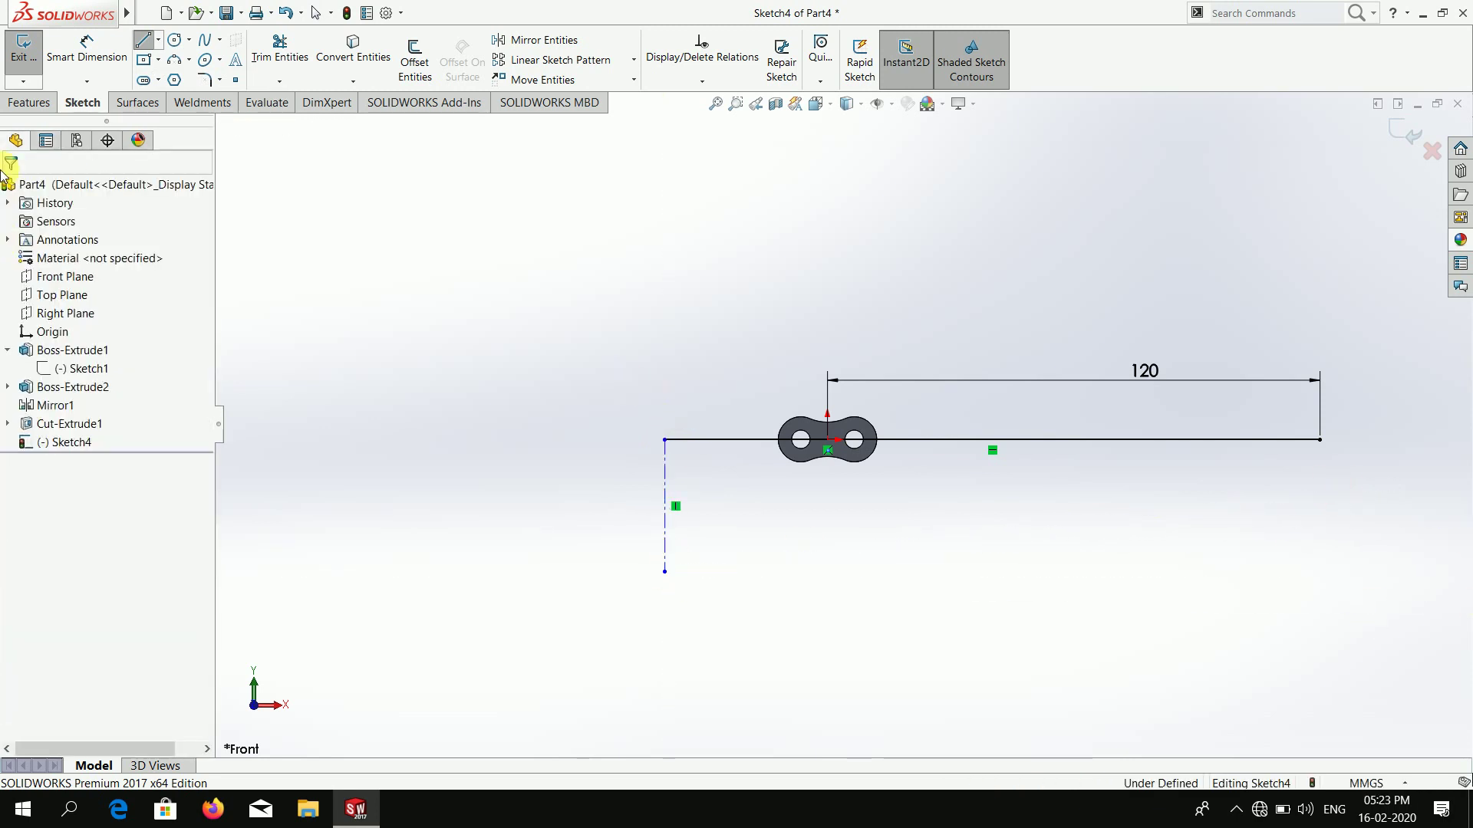
click(160, 41)
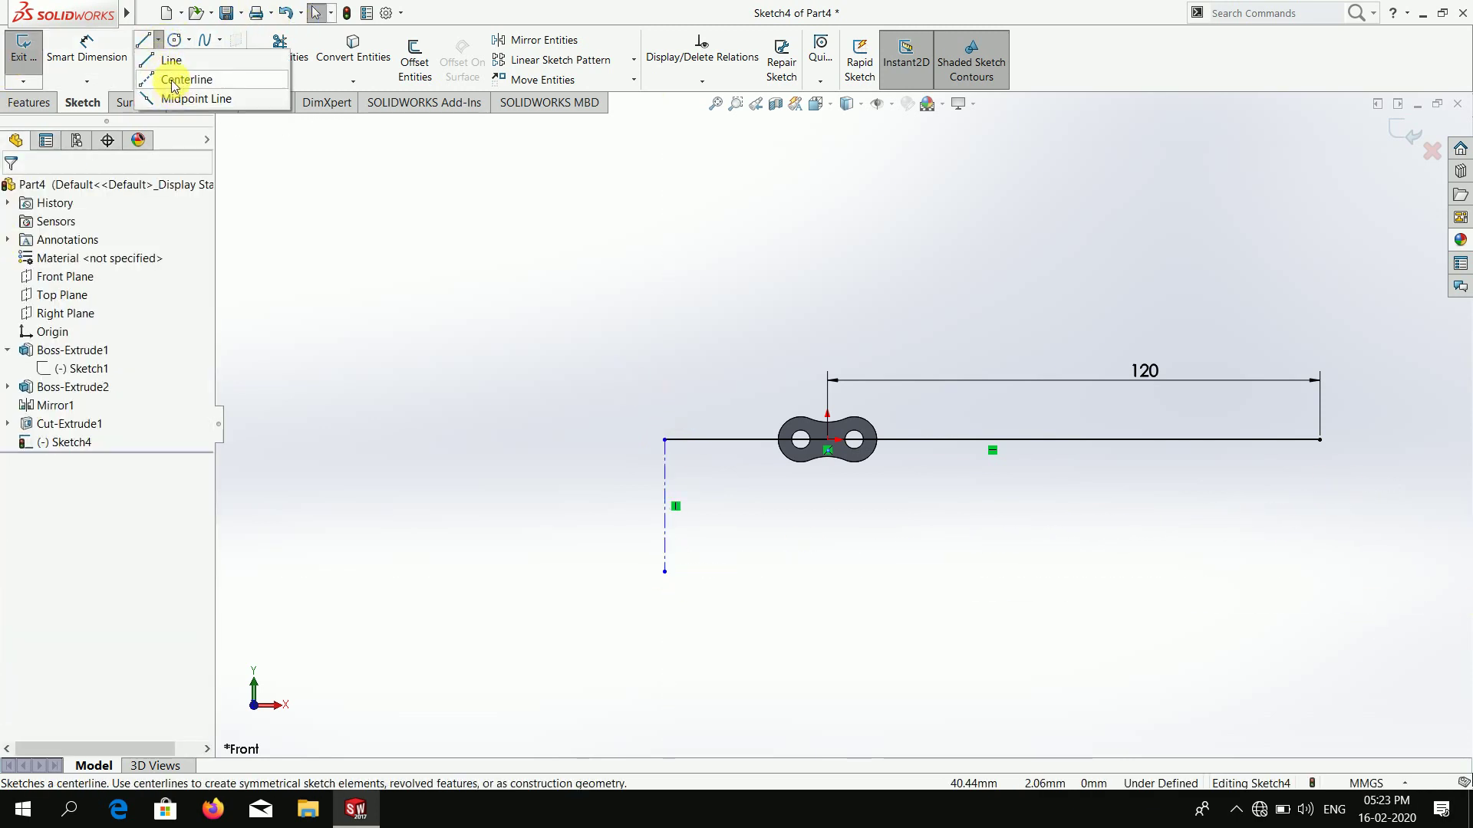
click(171, 79)
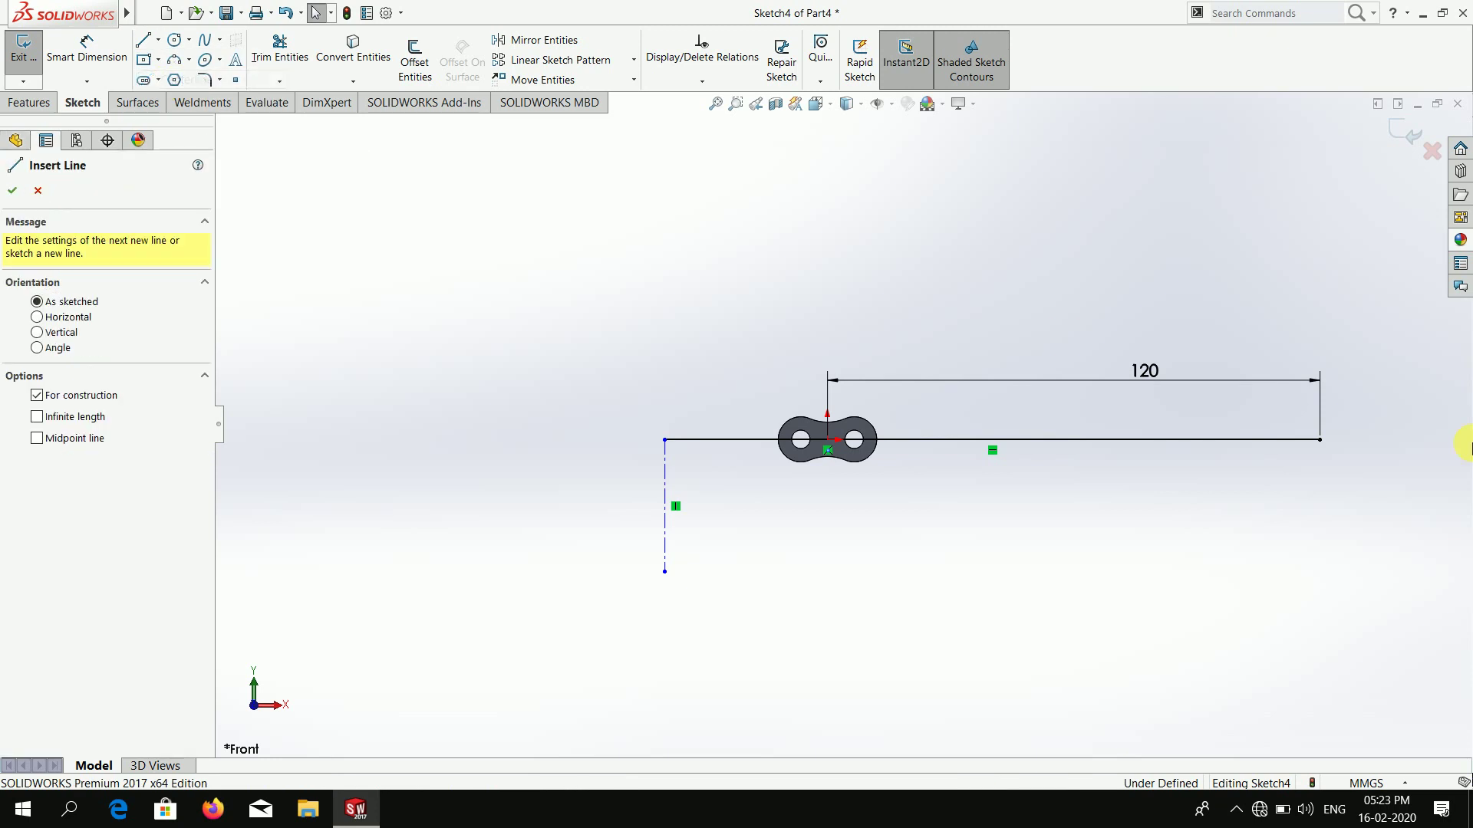
click(1319, 440)
click(1324, 631)
key(Escape)
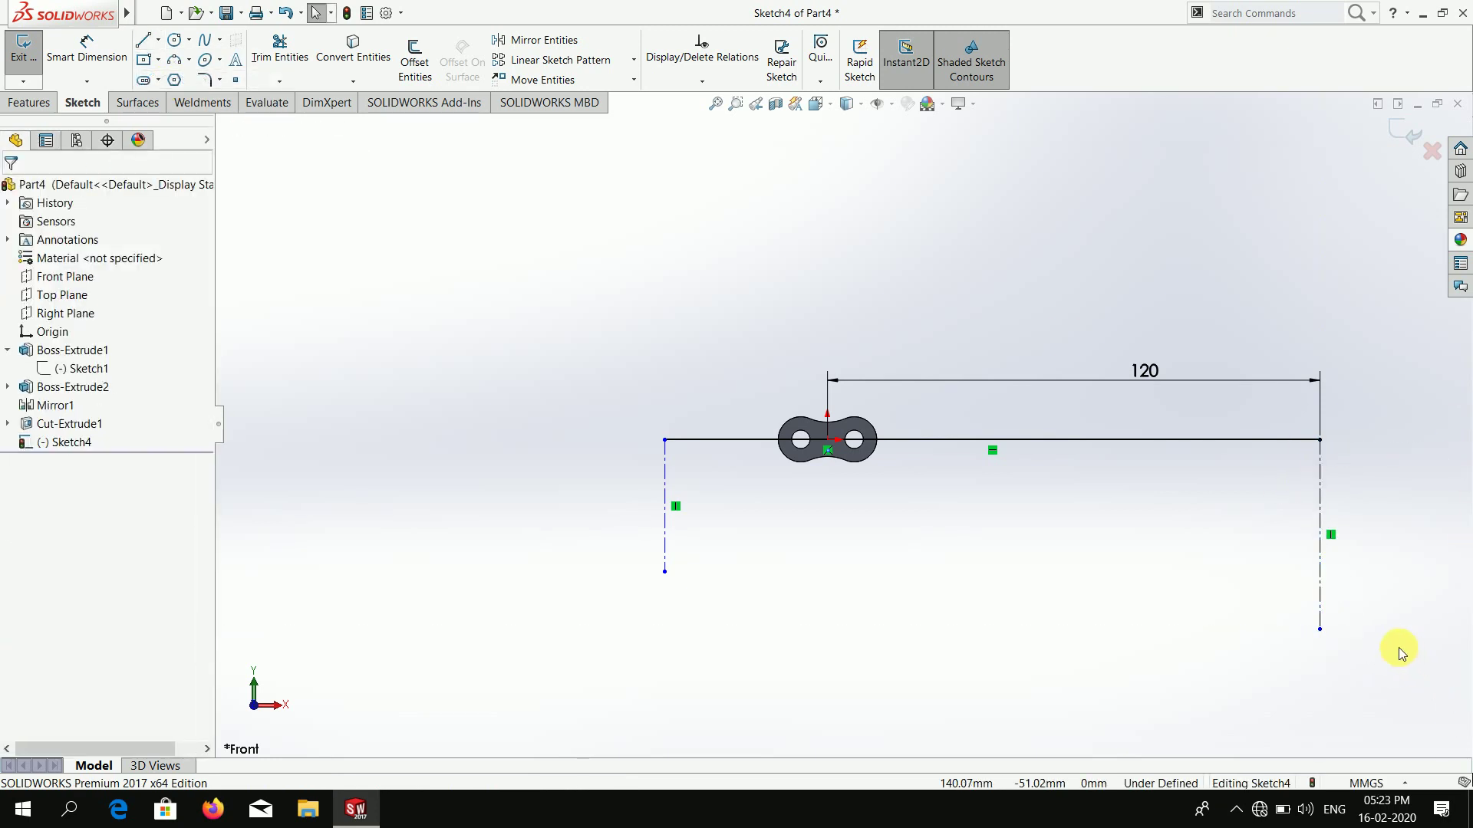
- Drag the horizontal line's left end farther left to about X -139.87
scroll(1304, 583, down, 3)
scroll(613, 306, up, 3)
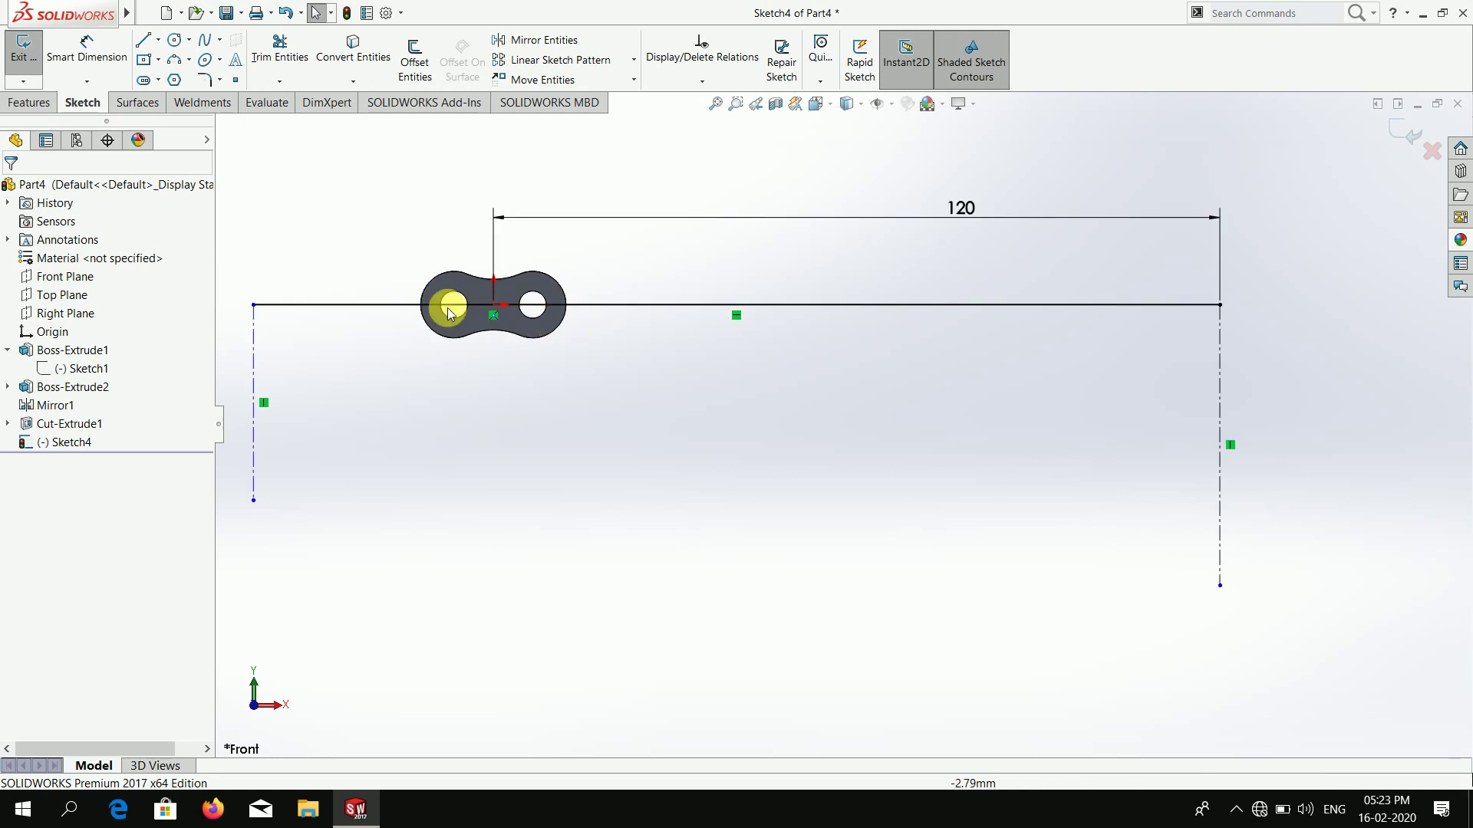
scroll(664, 406, down, 2)
drag(609, 376, 296, 350)
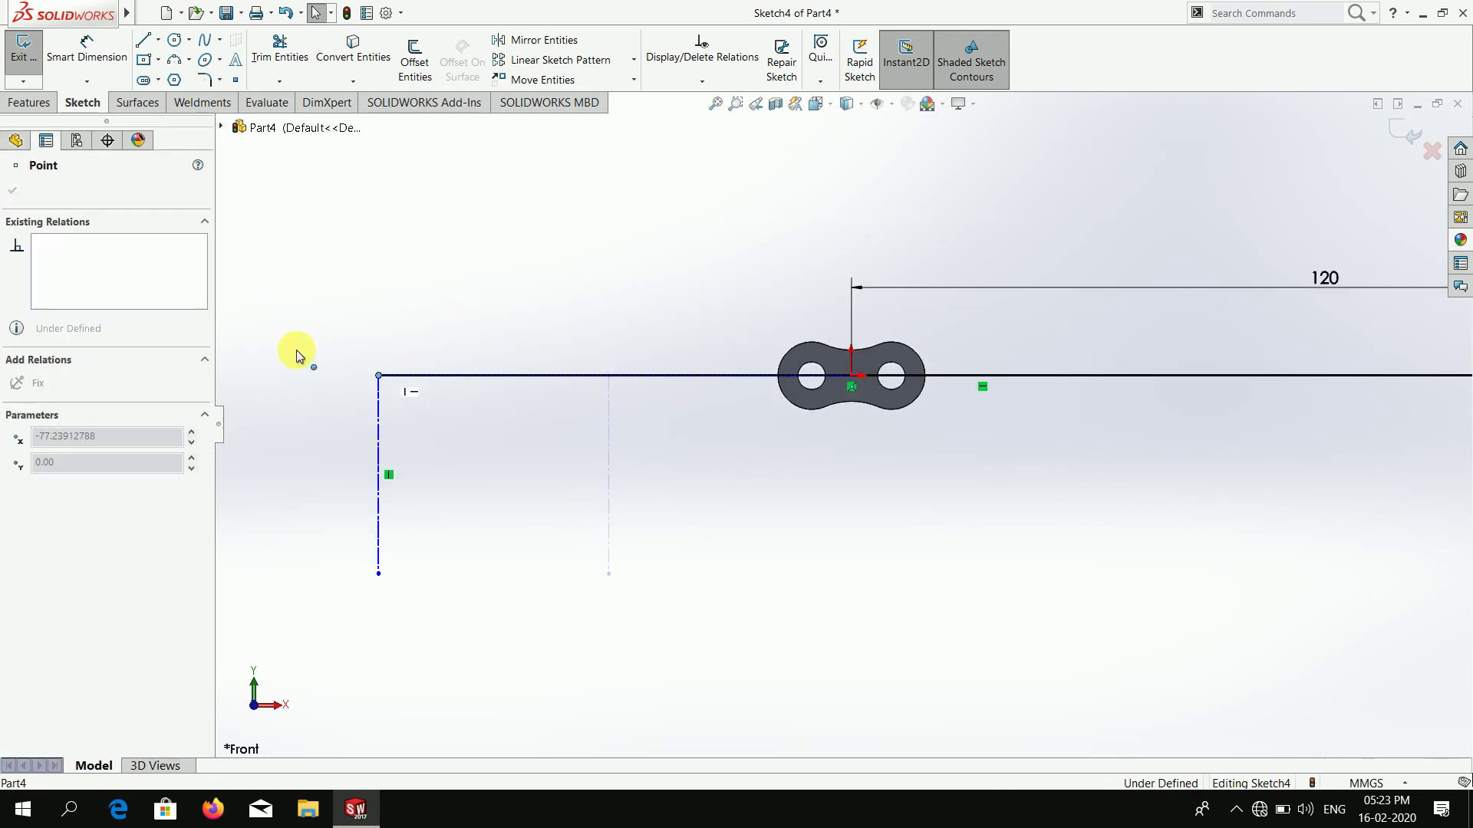
key(f)
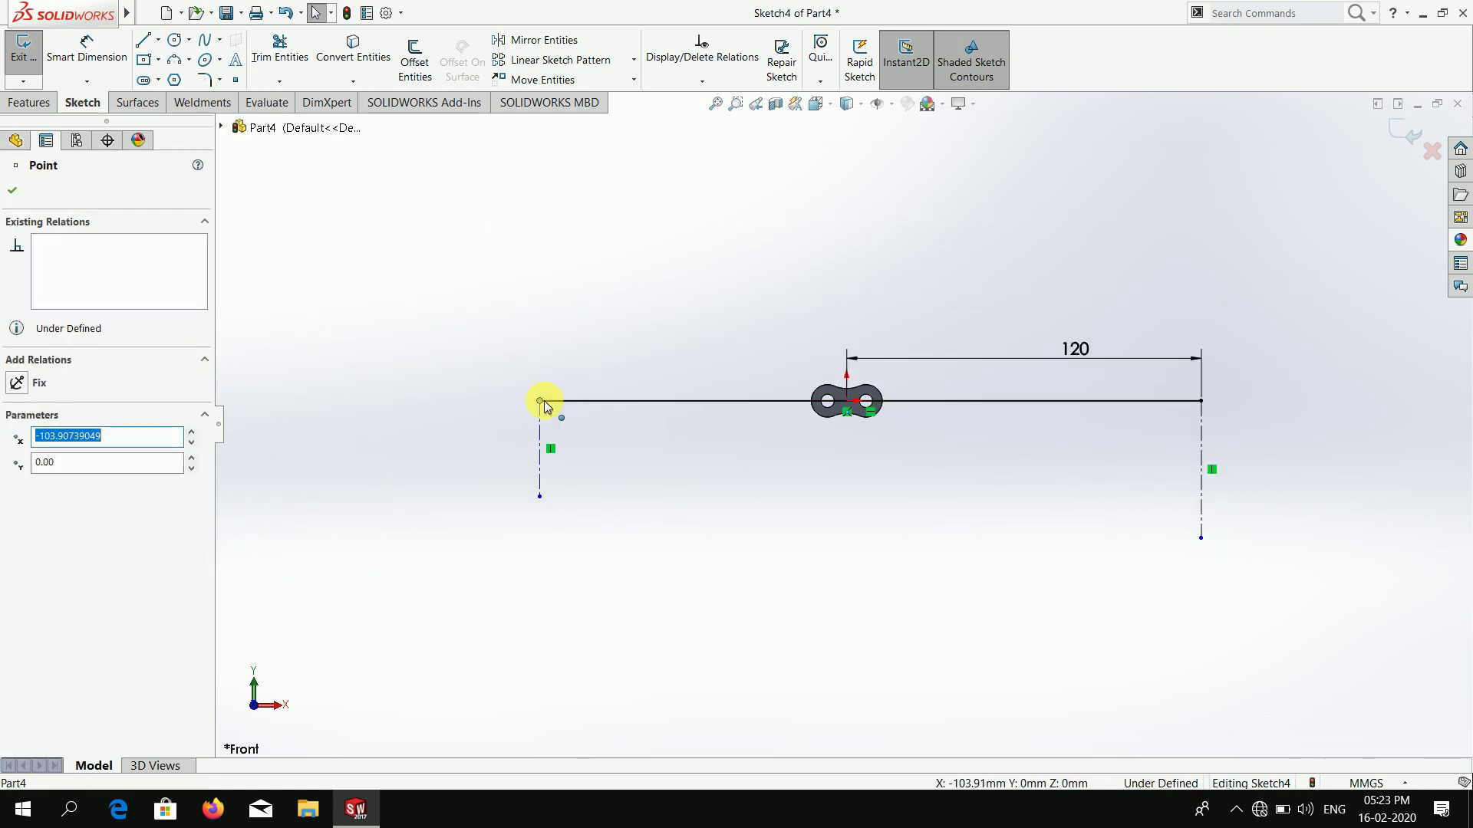
drag(544, 400, 433, 401)
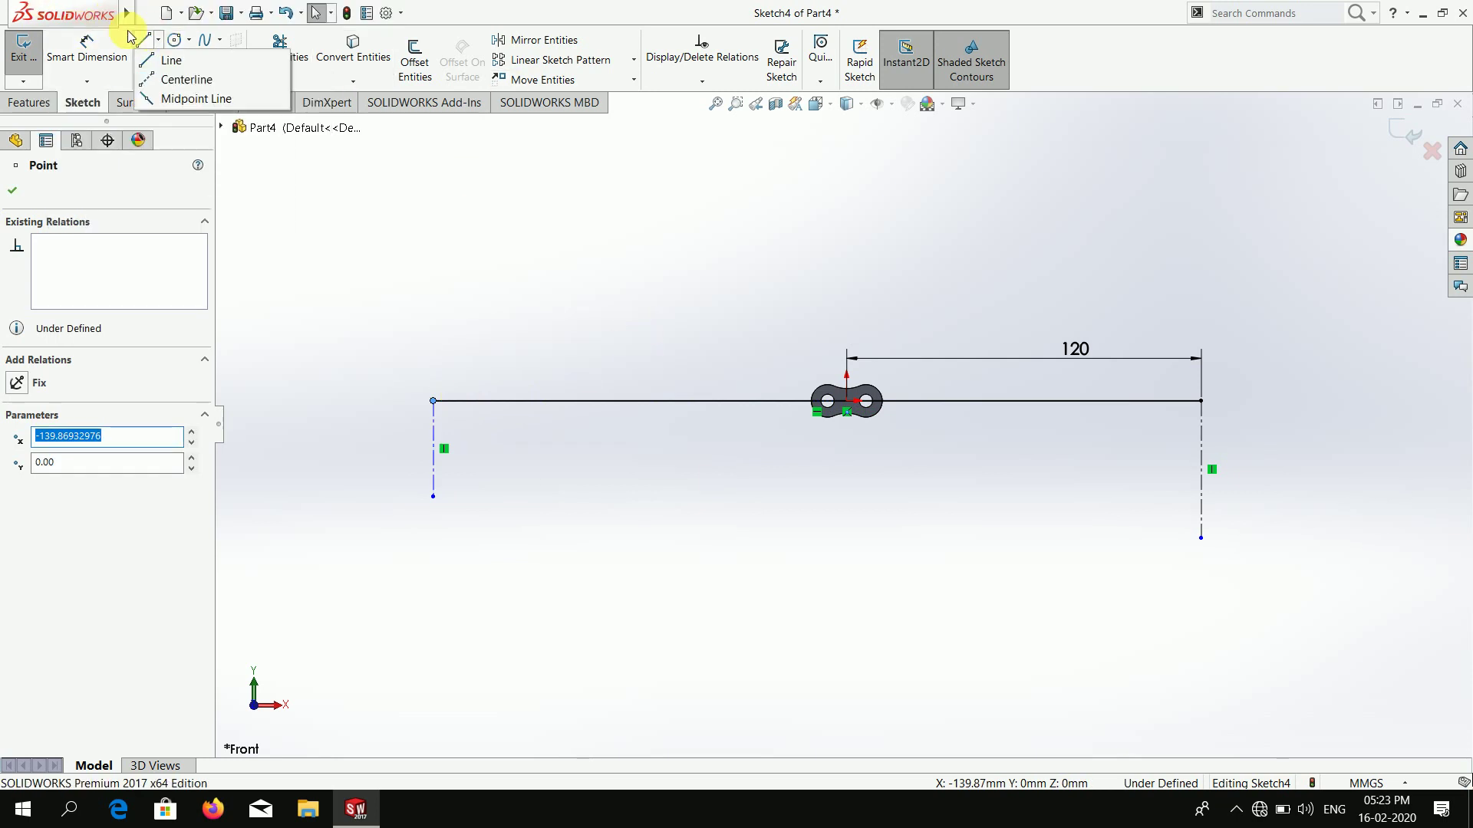
click(189, 60)
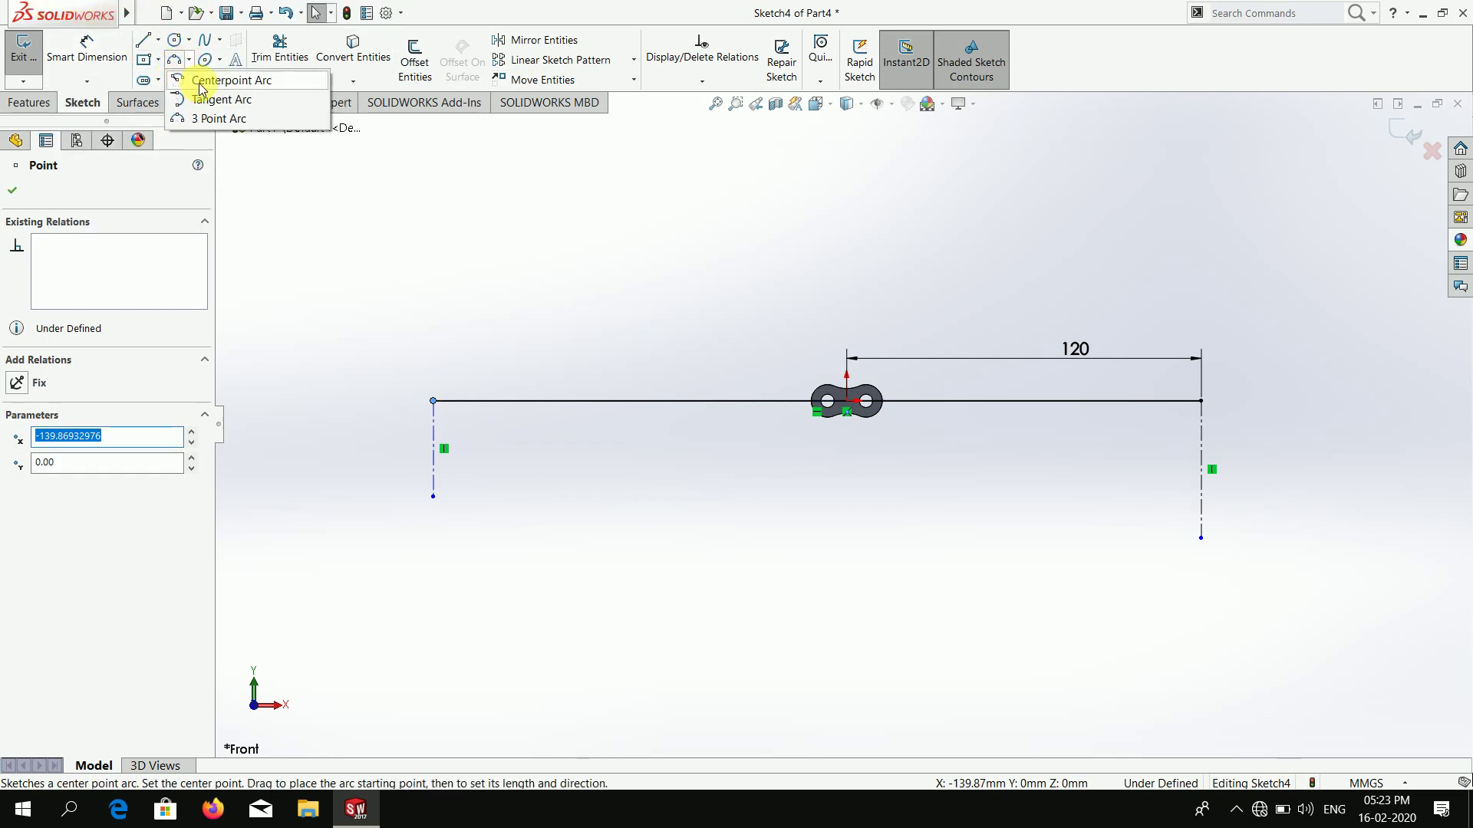
- Draw a centrepoint arc at the left end, centred on the left centerline
click(189, 79)
scroll(460, 491, down, 3)
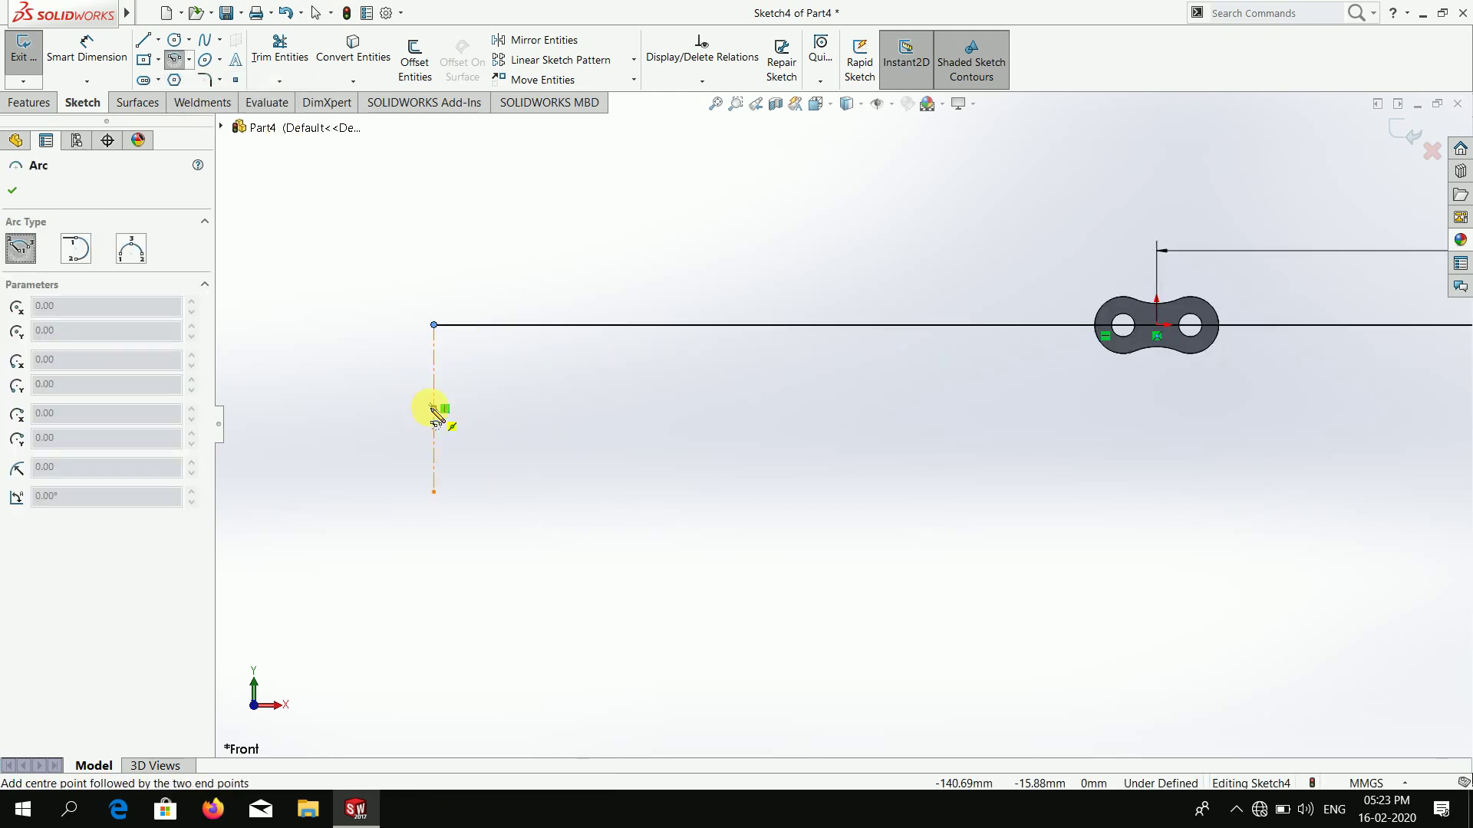
click(434, 408)
click(434, 325)
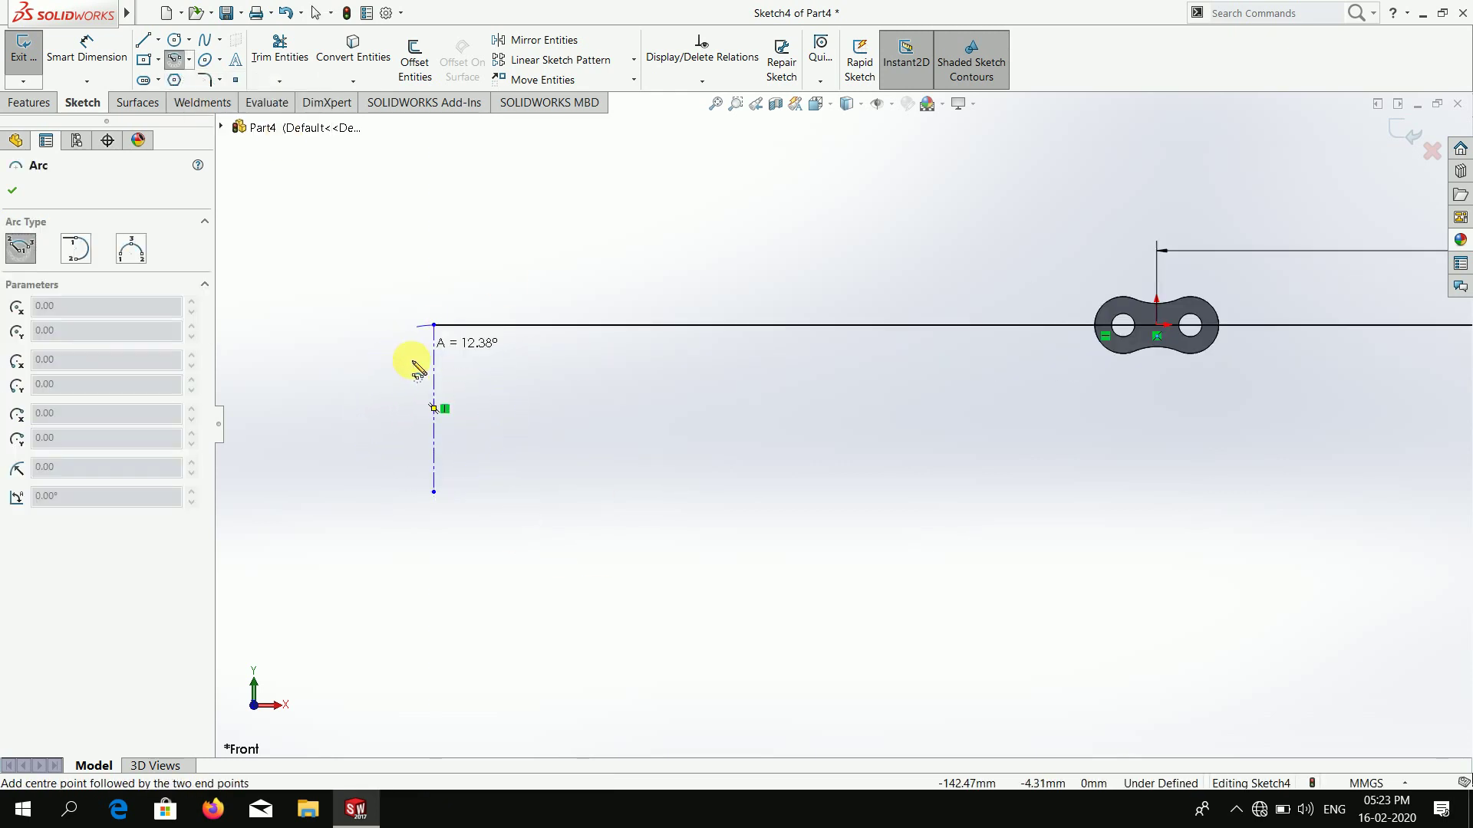
click(423, 506)
scroll(767, 460, up, 2)
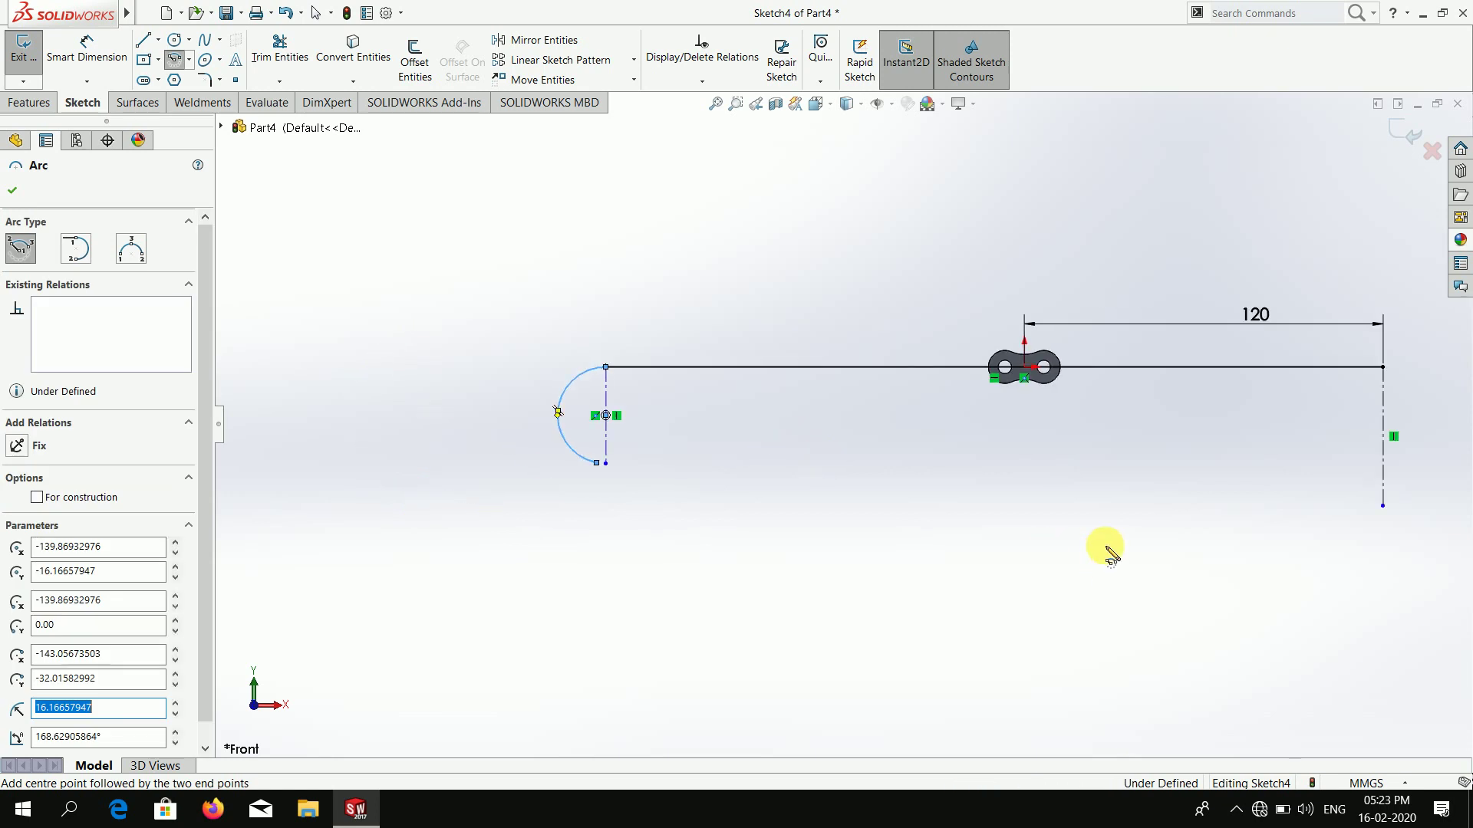
scroll(1150, 498, up, 2)
scroll(896, 410, down, 3)
scroll(893, 408, down, 1)
scroll(887, 422, down, 2)
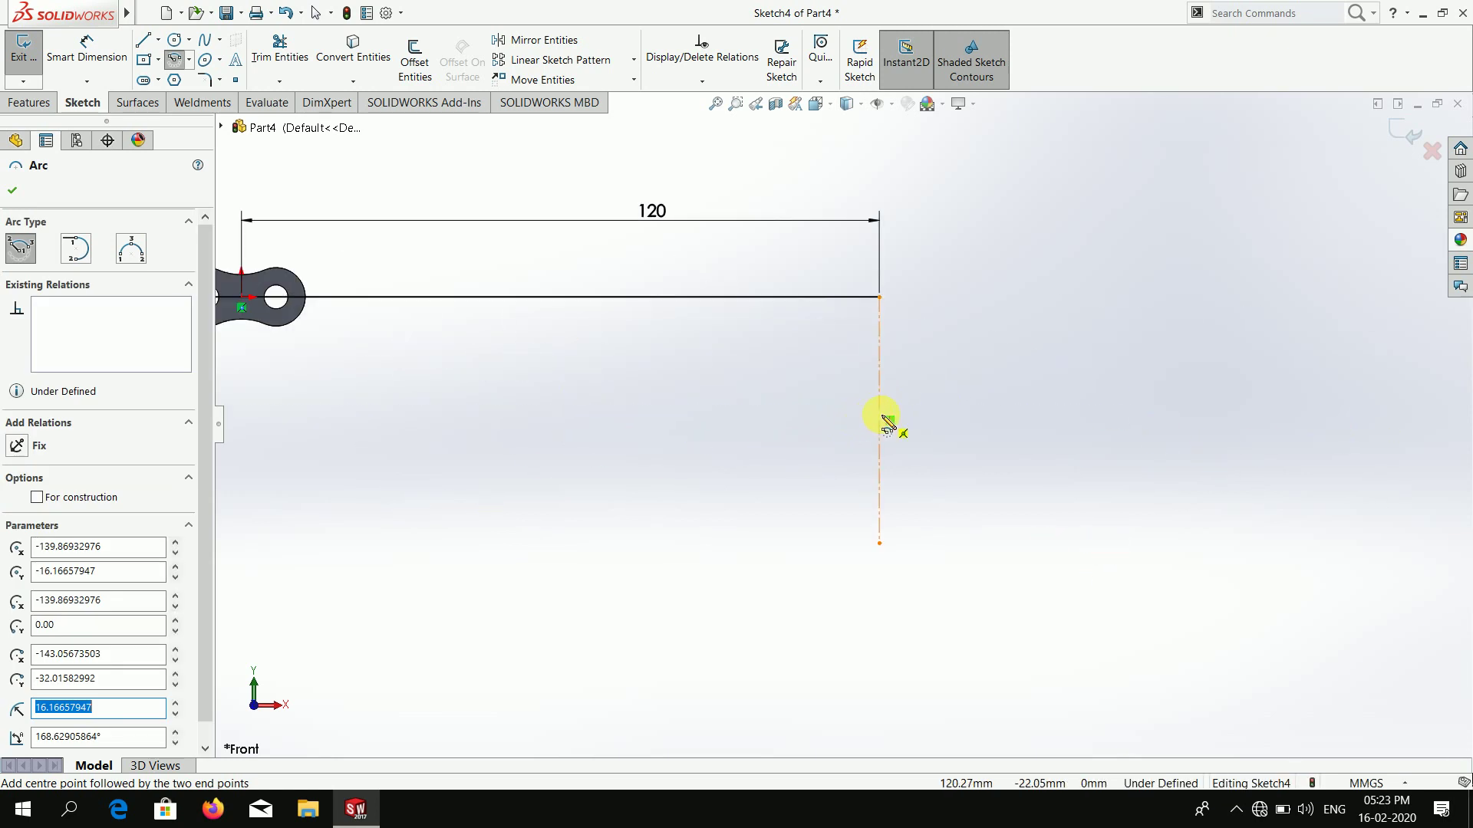
- Draw a centrepoint arc at the right end, centred on the right centerline
click(880, 420)
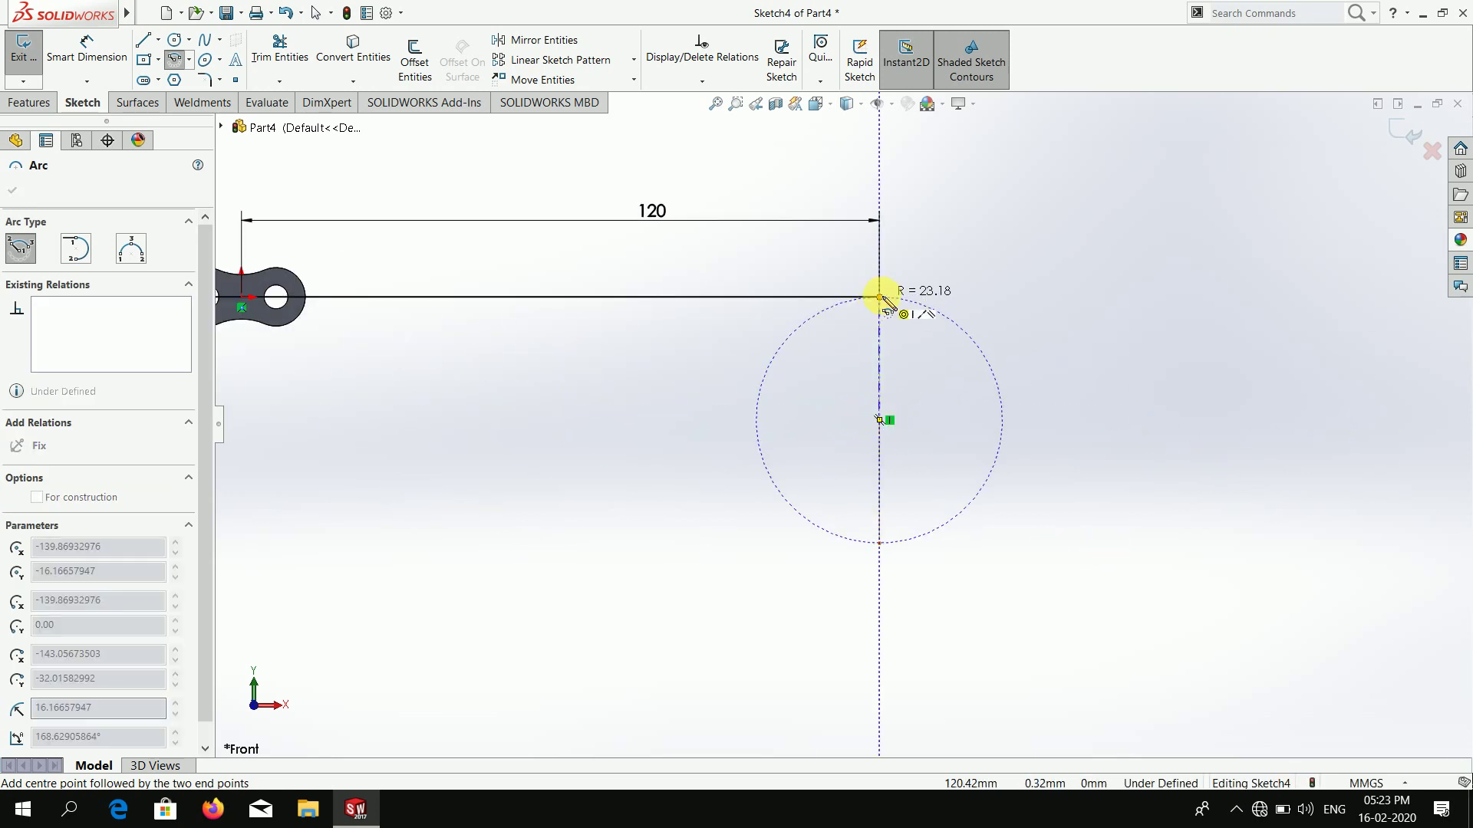
click(879, 297)
click(882, 543)
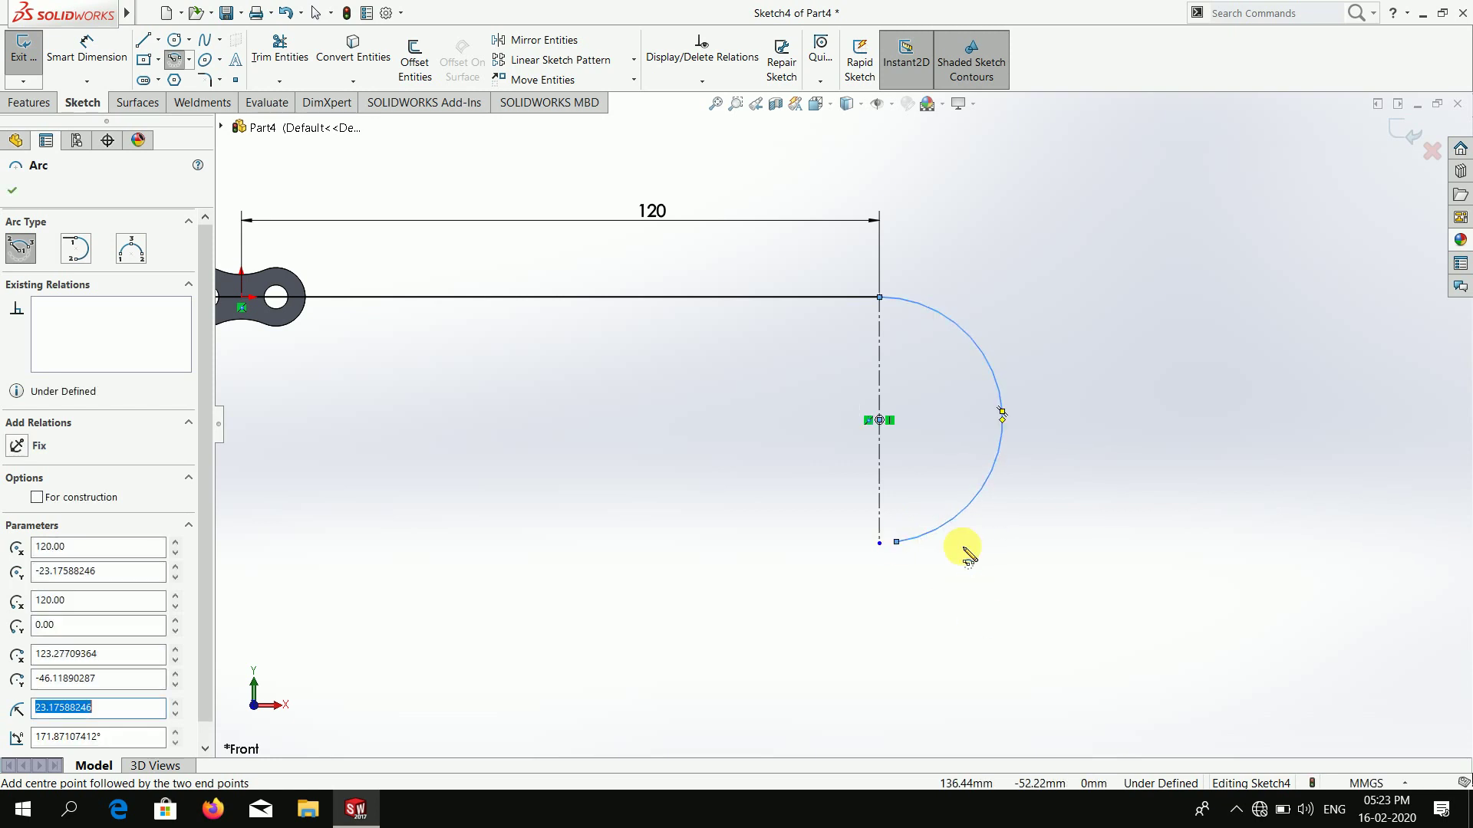
scroll(867, 429, up, 3)
scroll(768, 445, up, 2)
click(19, 188)
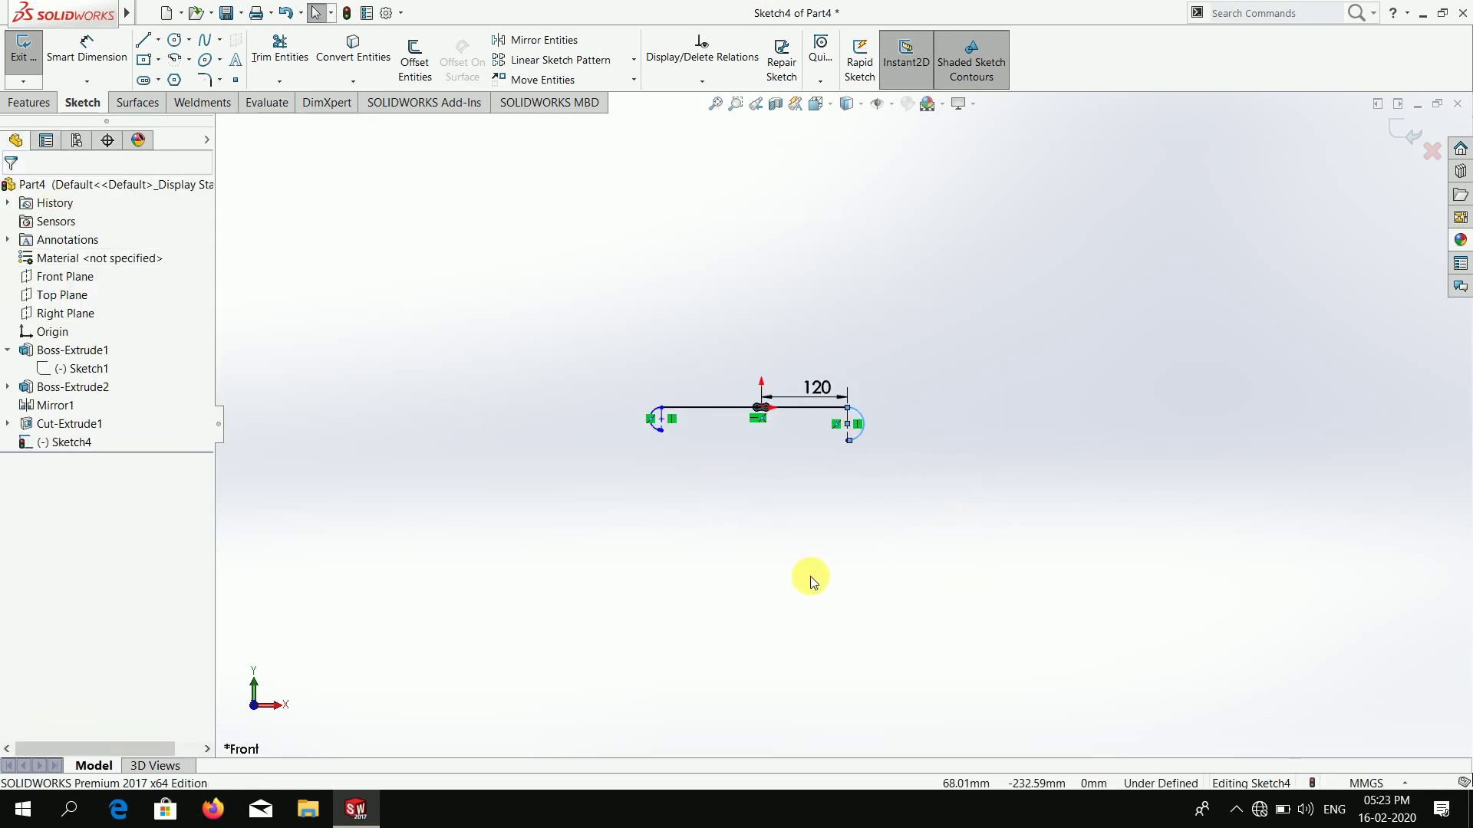
- Join the two end arcs' lower ends with a long shallow 3 Point Arc
scroll(747, 417, down, 2)
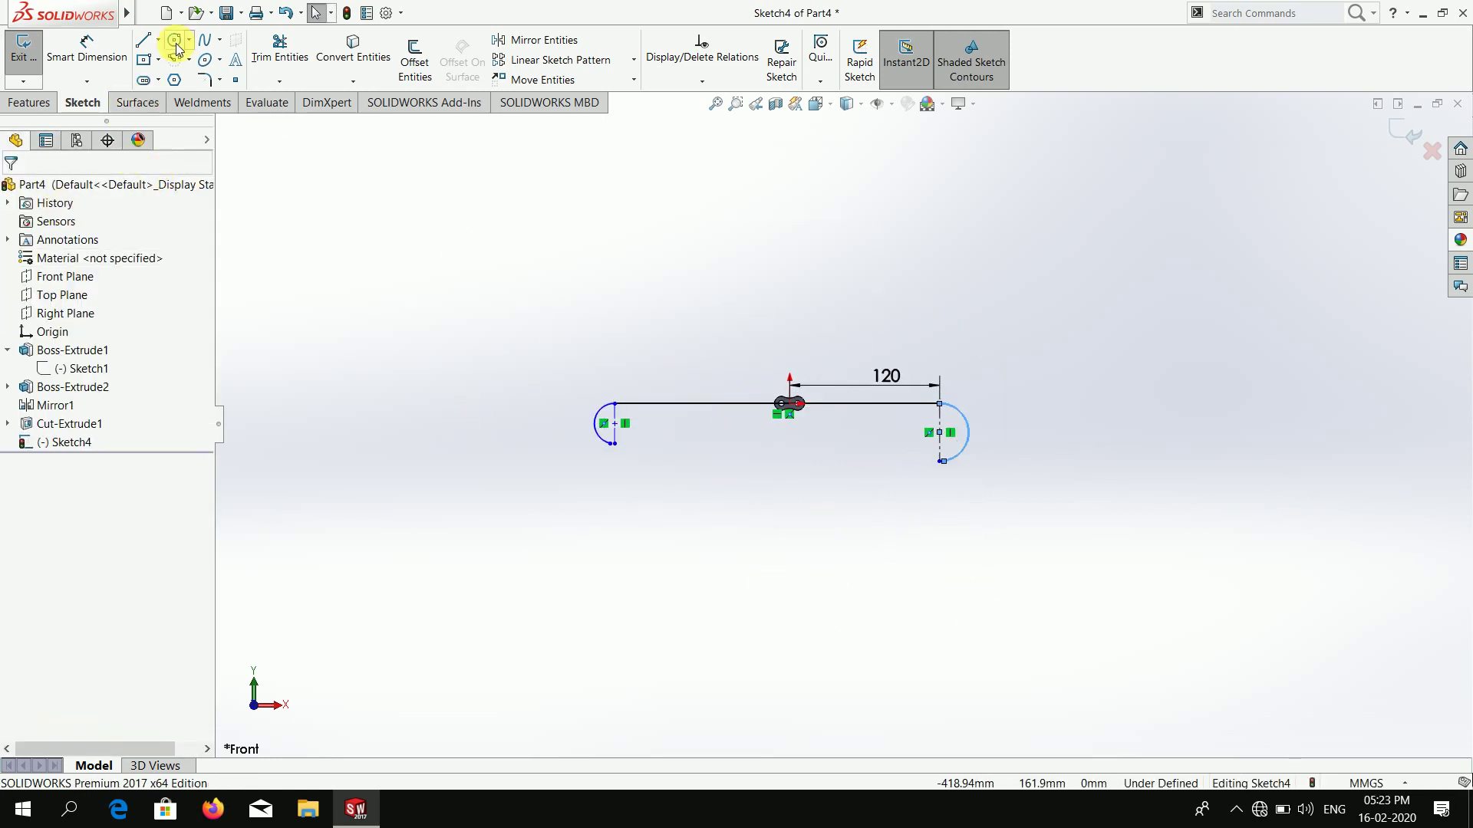
click(188, 65)
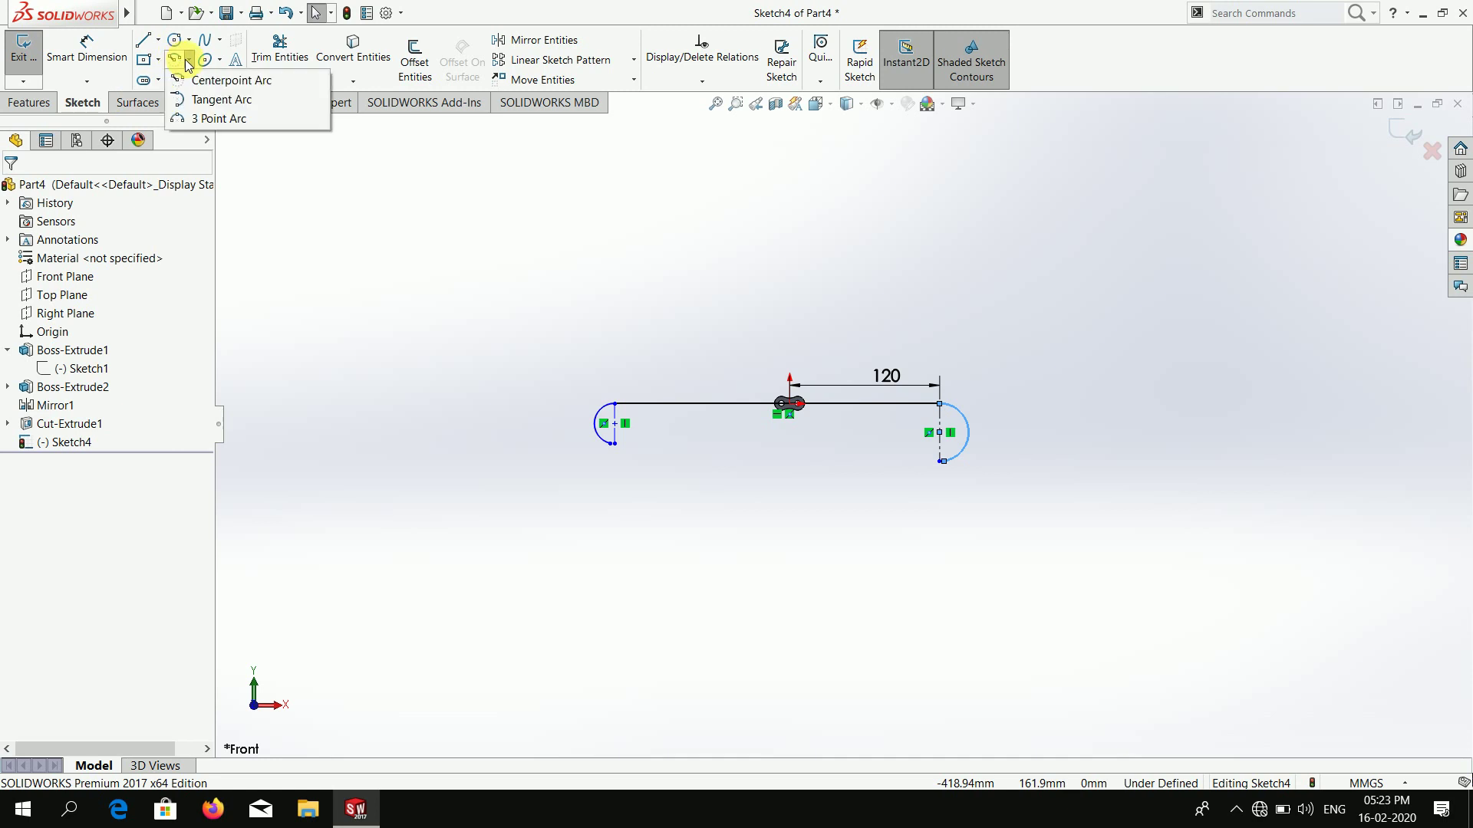
click(209, 118)
scroll(647, 443, down, 2)
scroll(414, 288, down, 3)
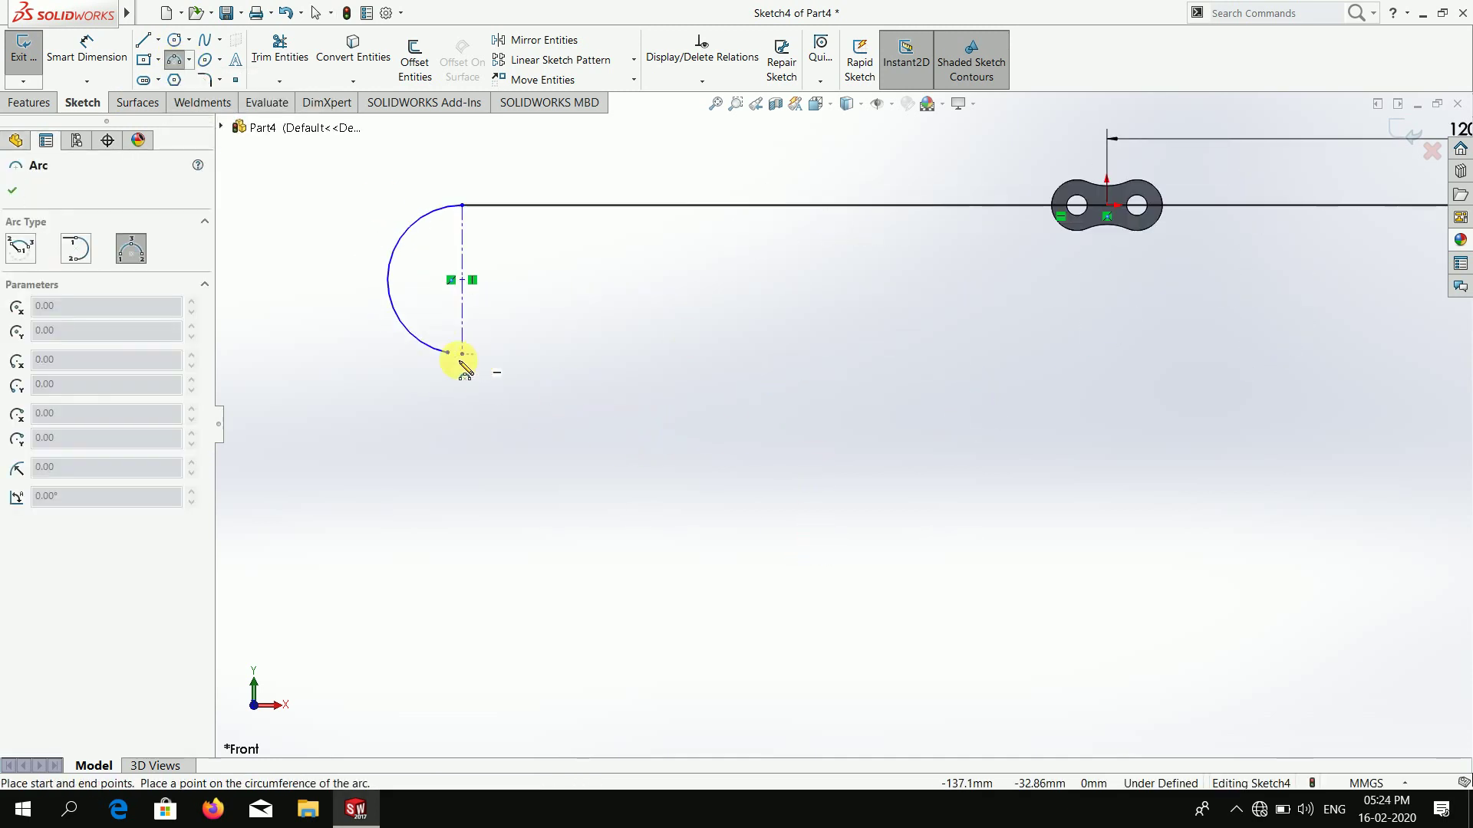
scroll(959, 414, up, 3)
scroll(1059, 434, down, 4)
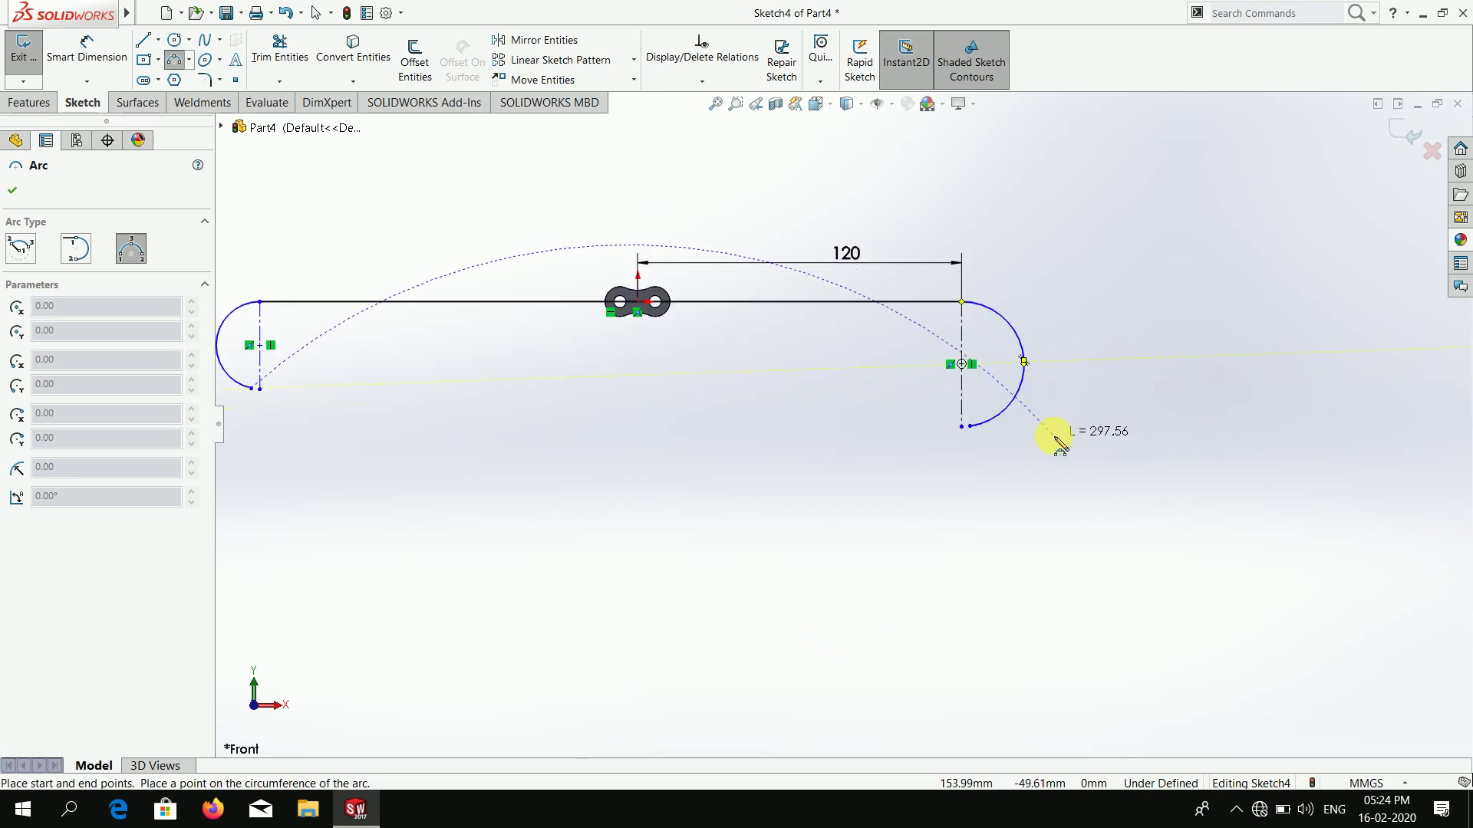
scroll(813, 418, down, 2)
click(875, 418)
scroll(624, 498, up, 3)
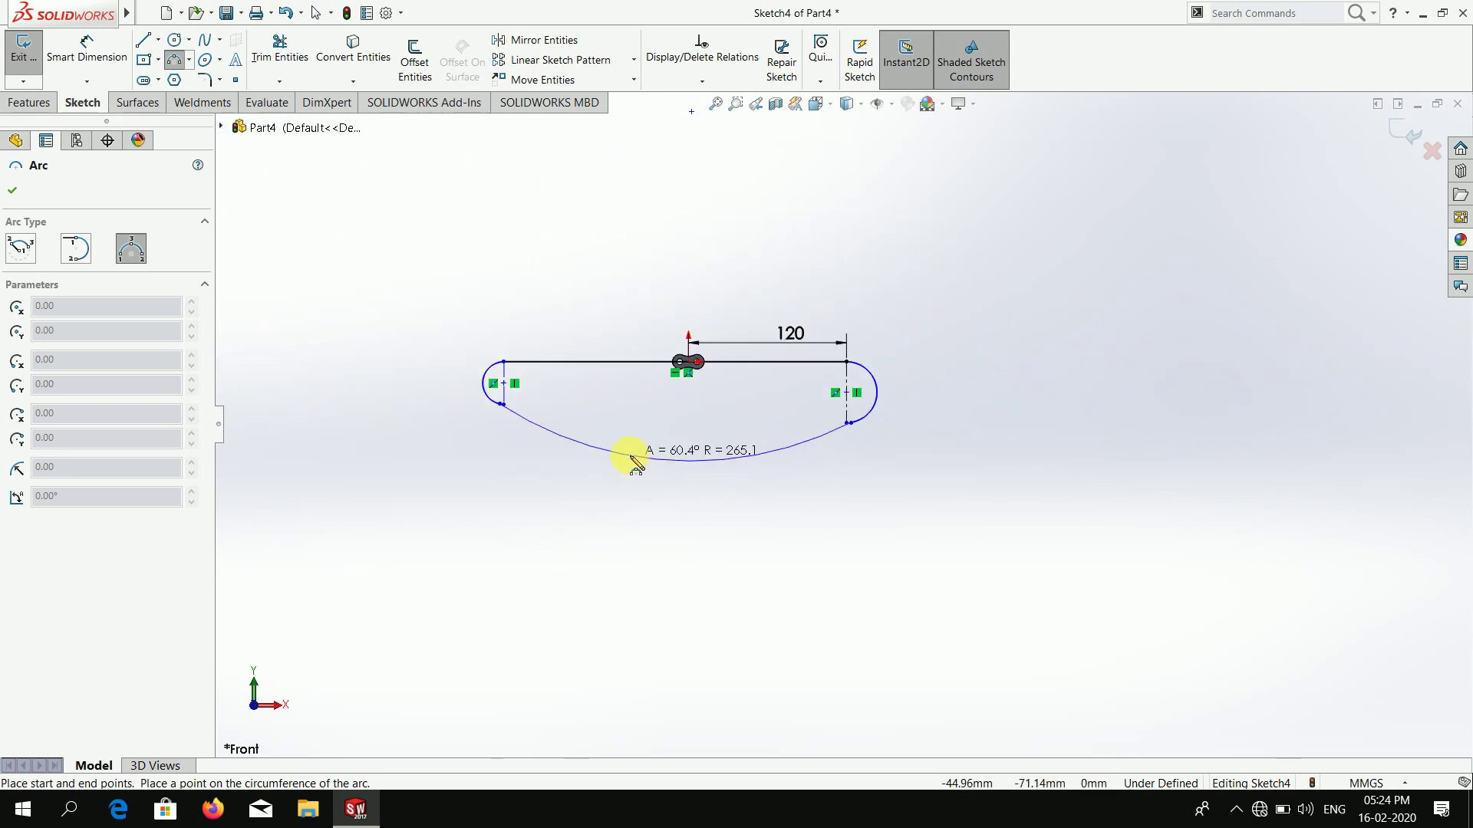
click(675, 439)
scroll(790, 461, down, 3)
scroll(812, 421, down, 1)
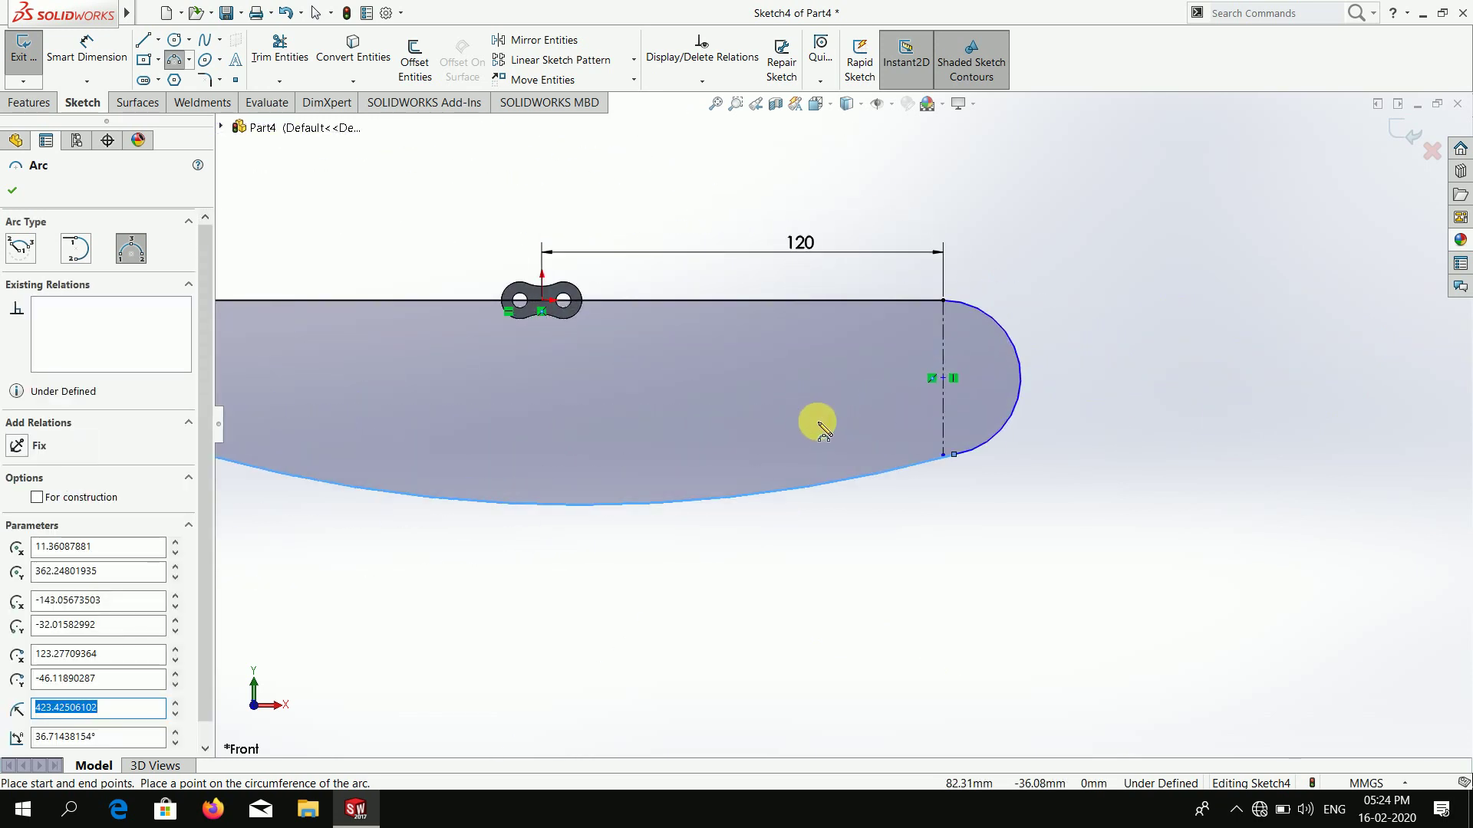
key(Escape)
scroll(874, 407, down, 3)
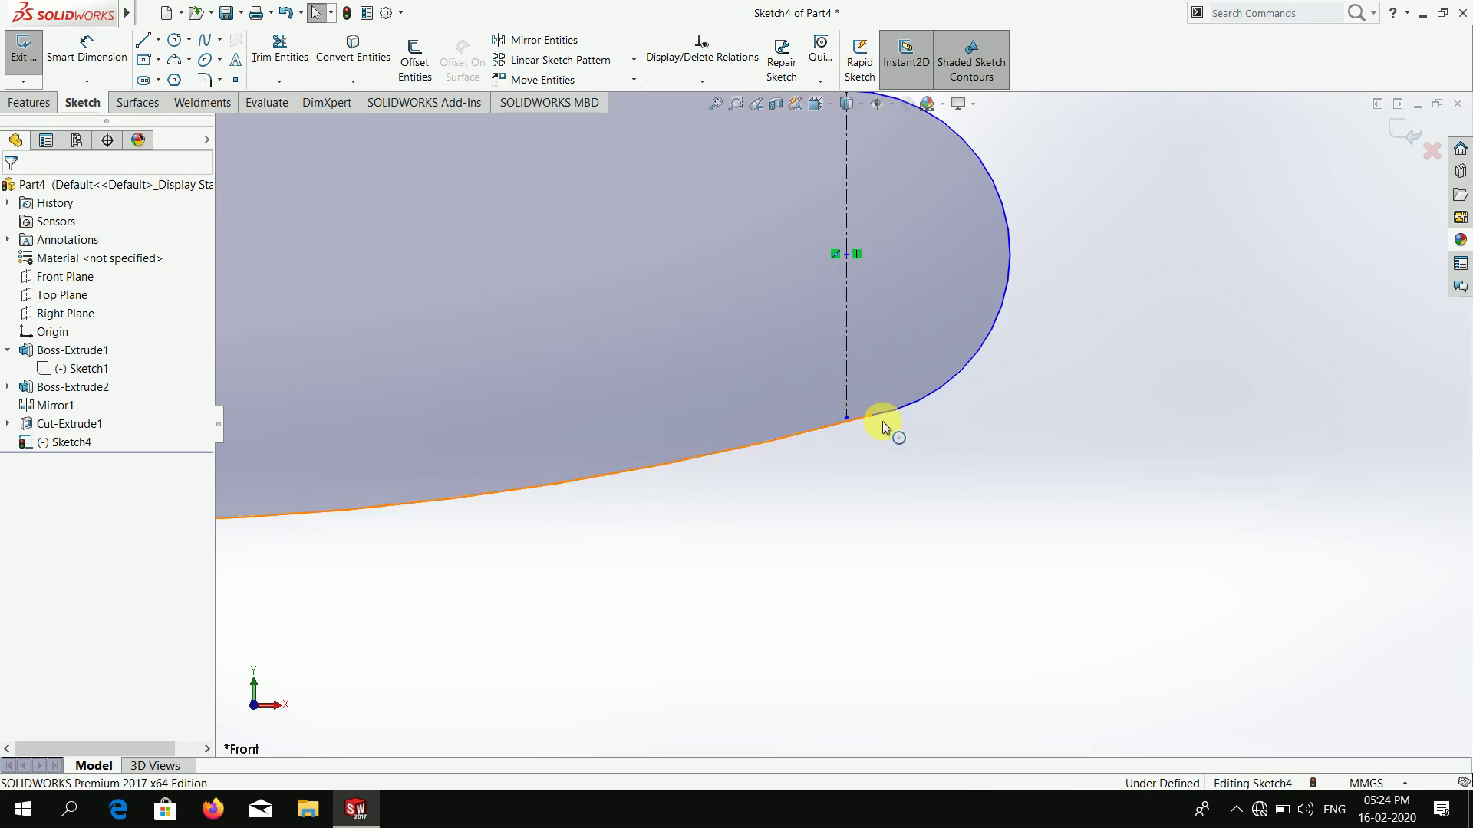
- Make both end arcs tangent to the long bottom arc
click(886, 412)
ctrl+click(887, 415)
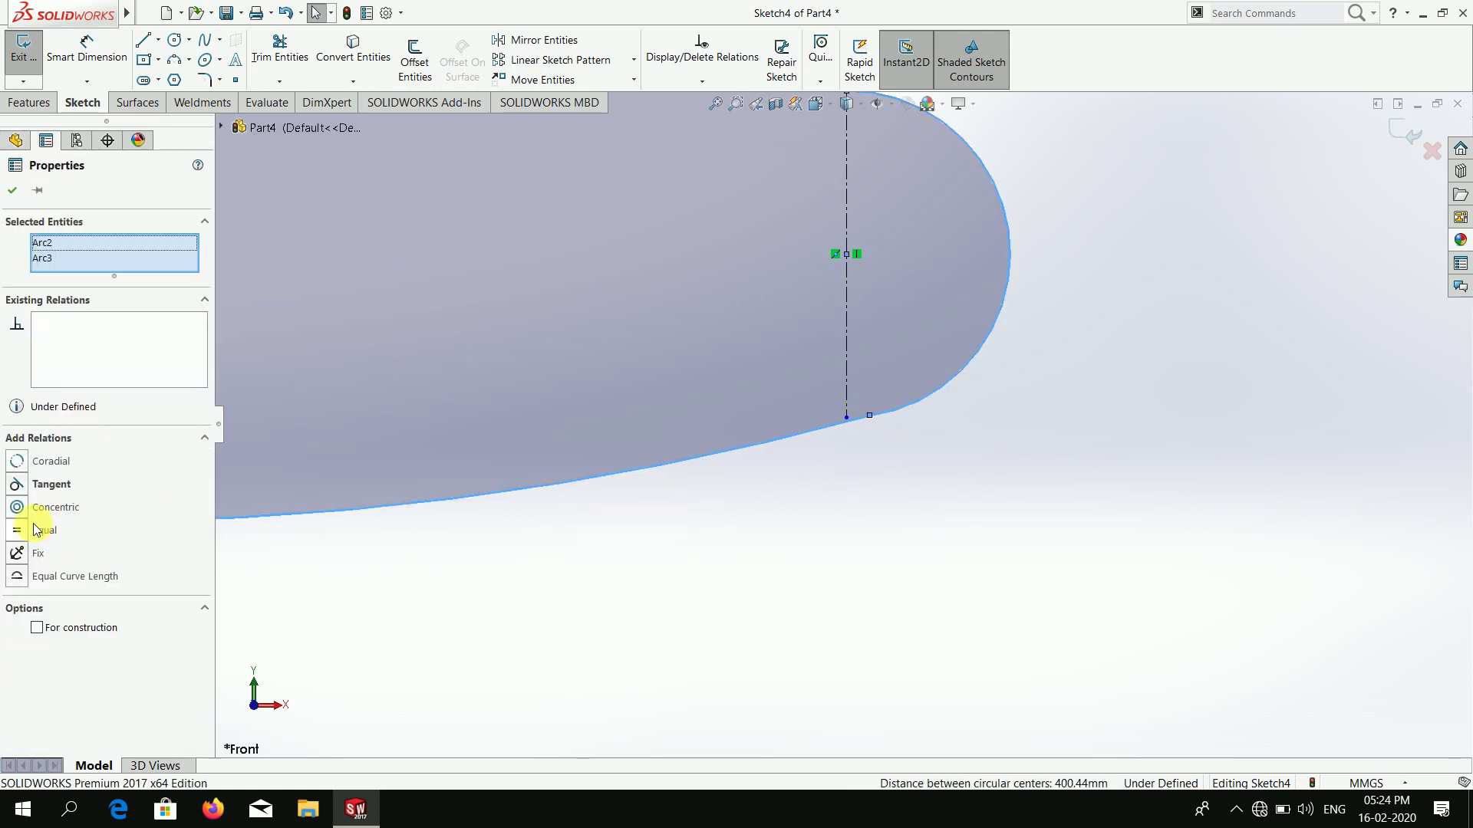
click(18, 486)
scroll(693, 432, up, 3)
scroll(481, 407, down, 2)
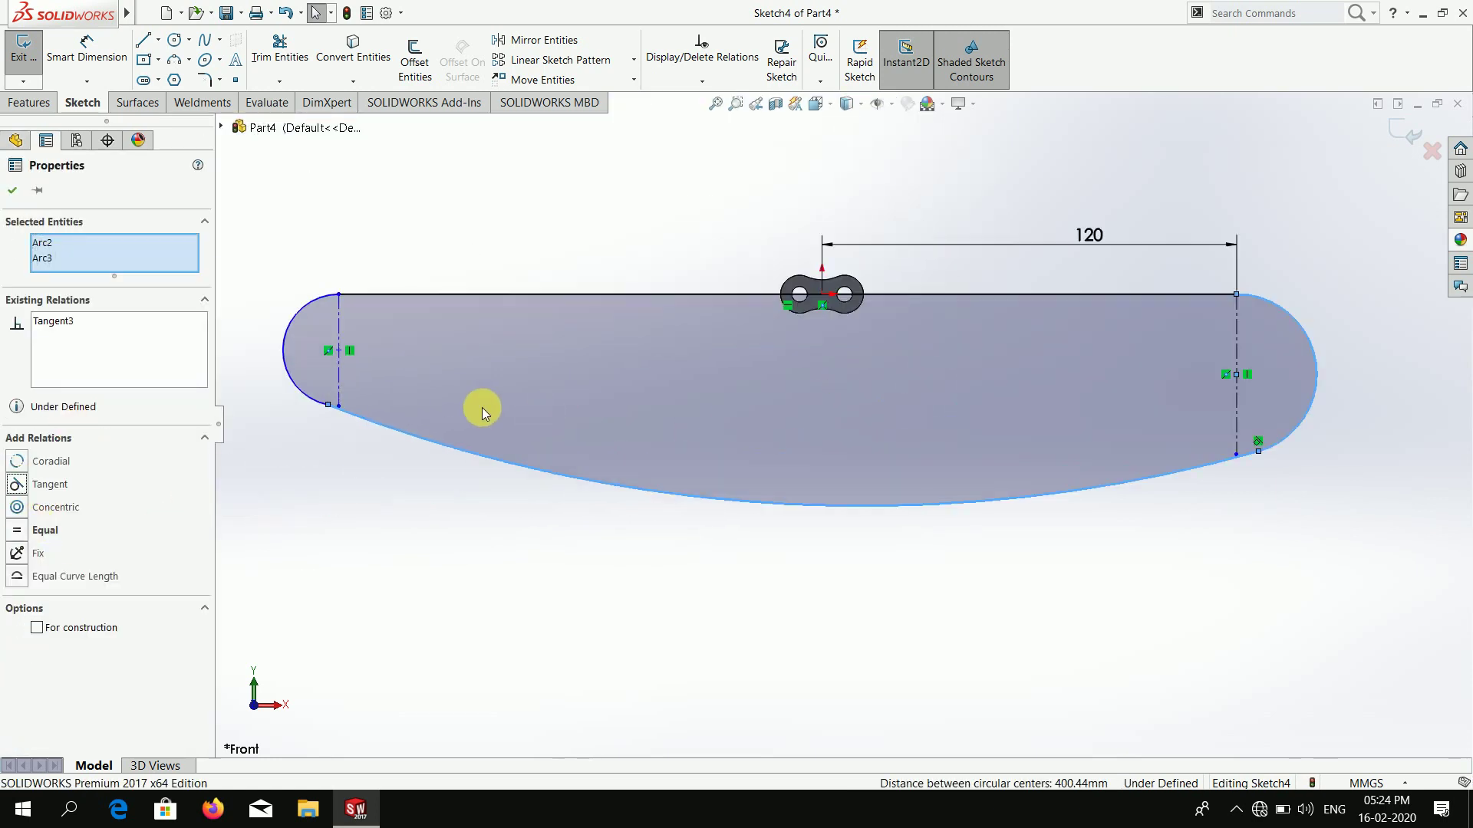
scroll(481, 407, down, 3)
click(7, 194)
scroll(347, 417, down, 3)
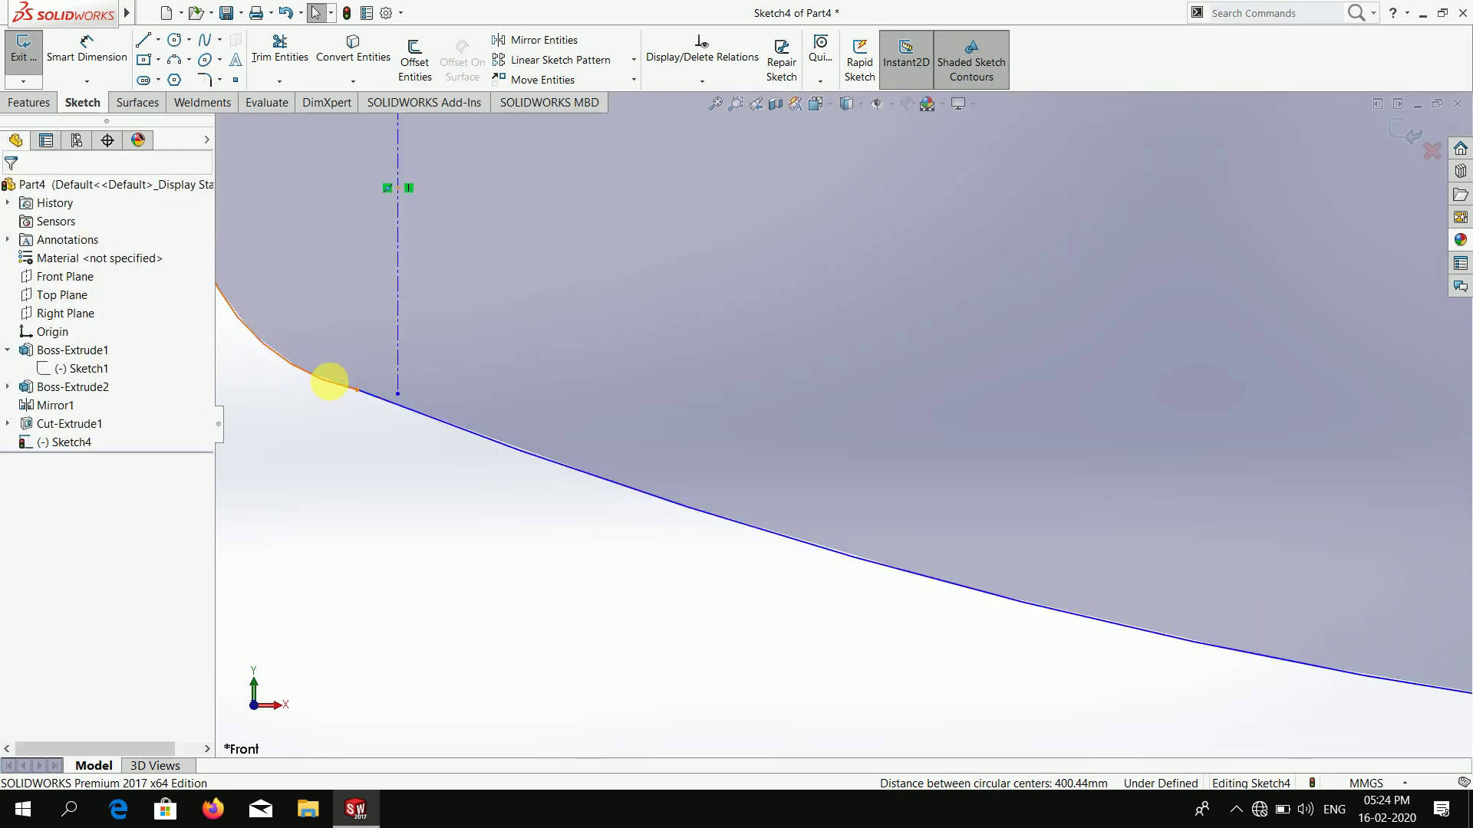
click(329, 381)
ctrl+click(421, 408)
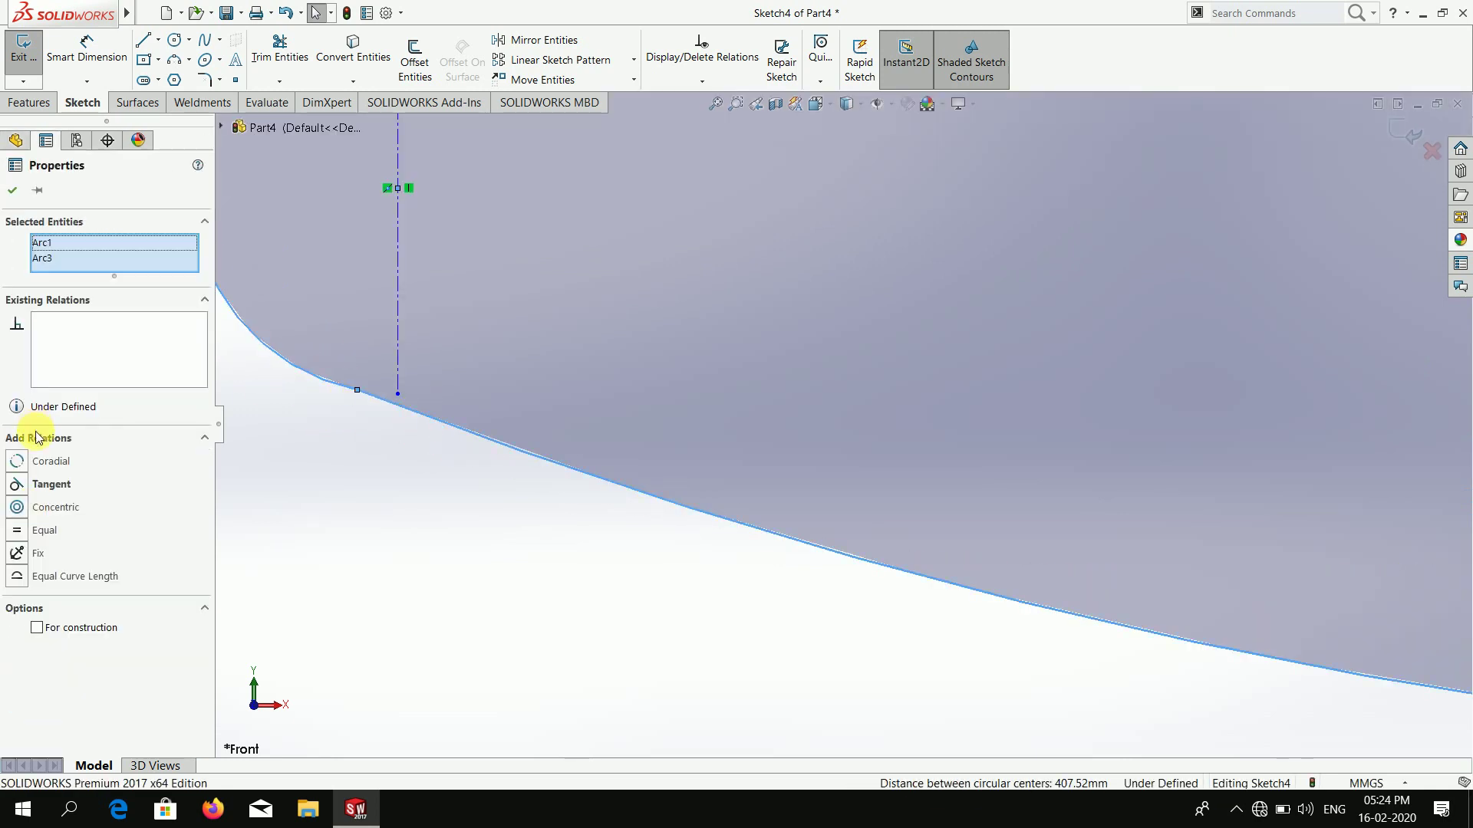
click(18, 485)
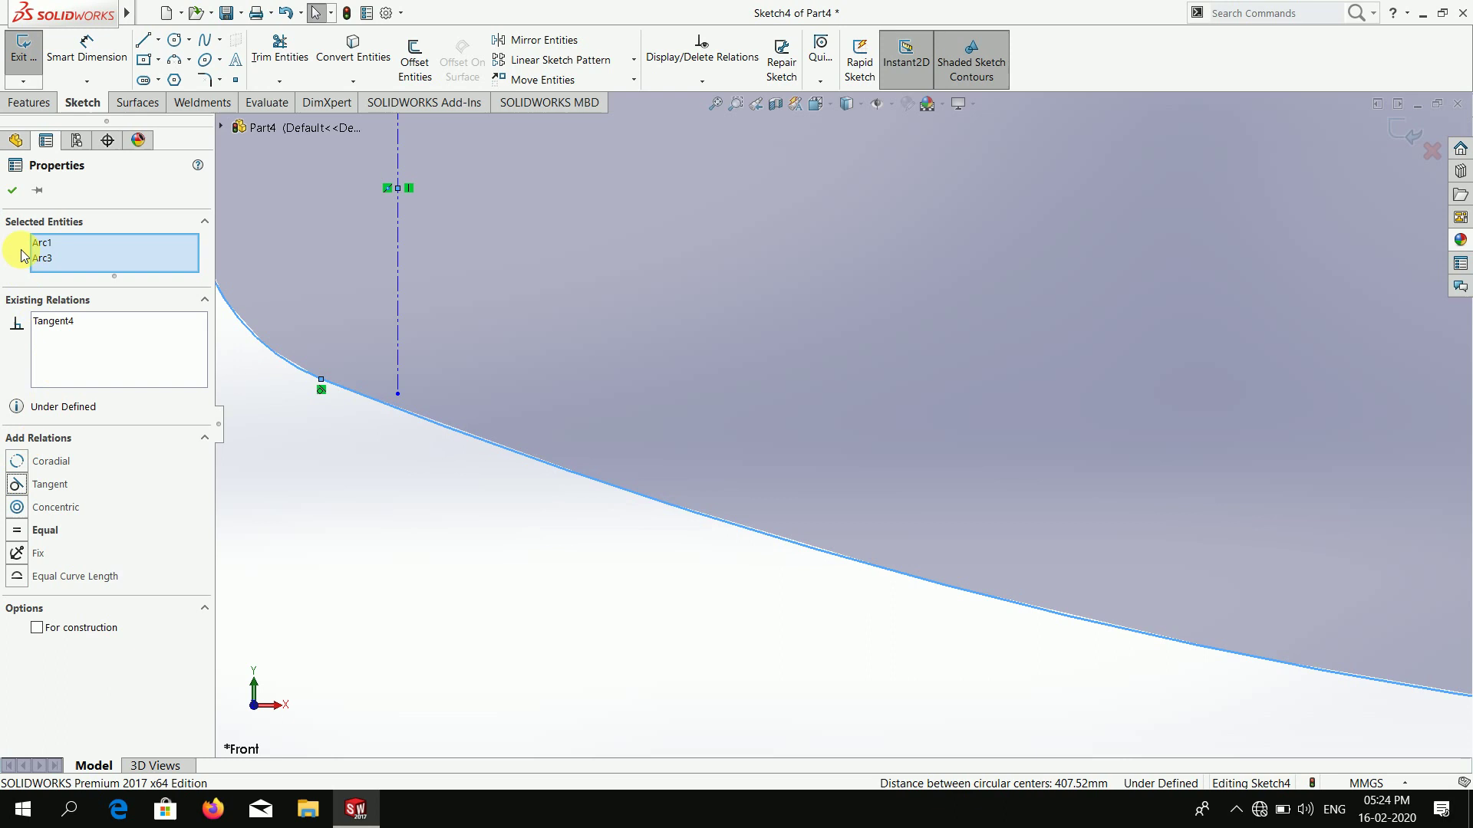
click(13, 195)
scroll(1052, 263, up, 3)
scroll(1315, 427, up, 5)
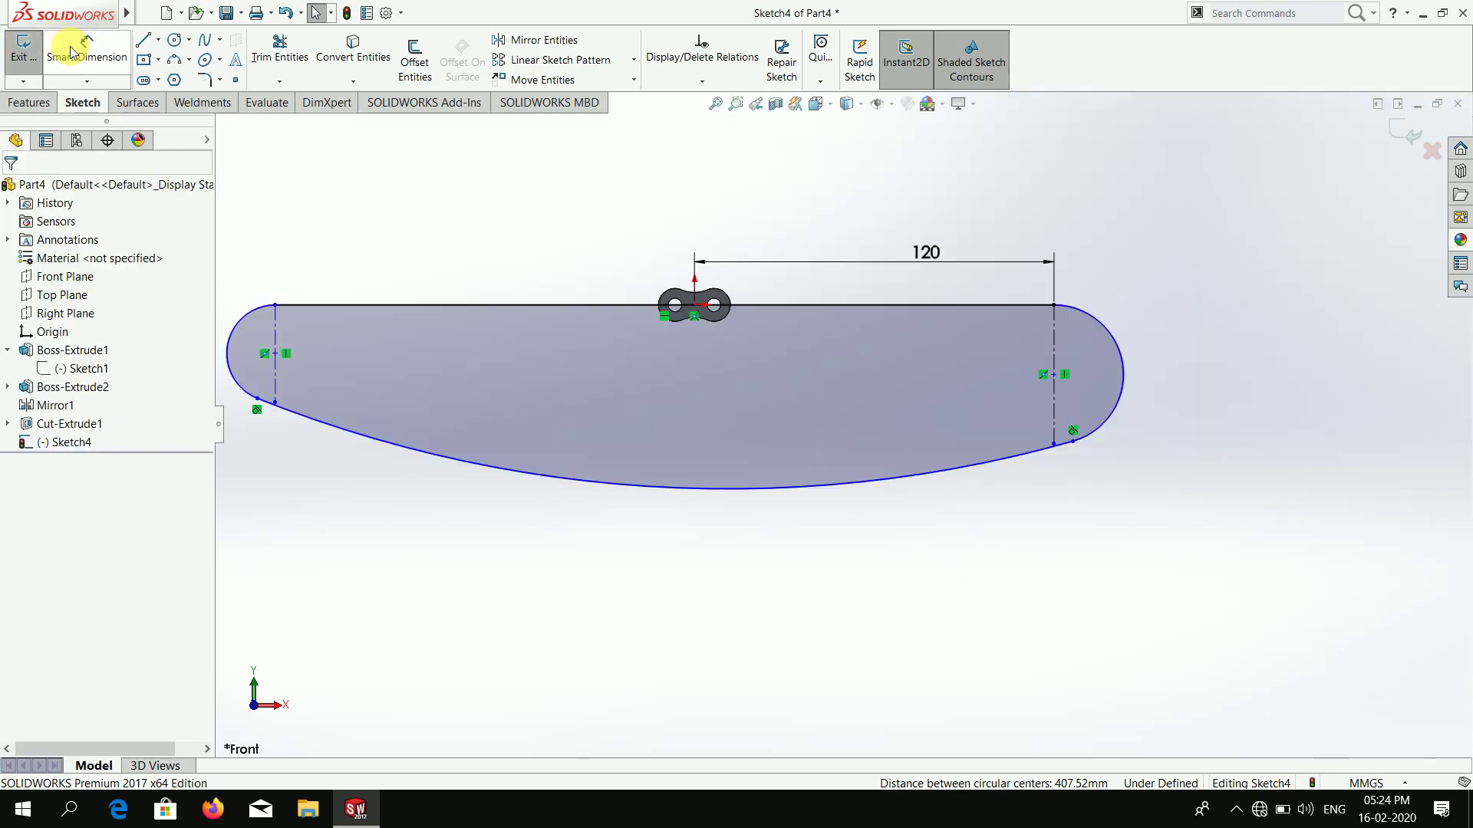
- Dimension the right end arc R75 and the left end arc R30
click(70, 53)
scroll(973, 401, down, 2)
scroll(982, 401, down, 3)
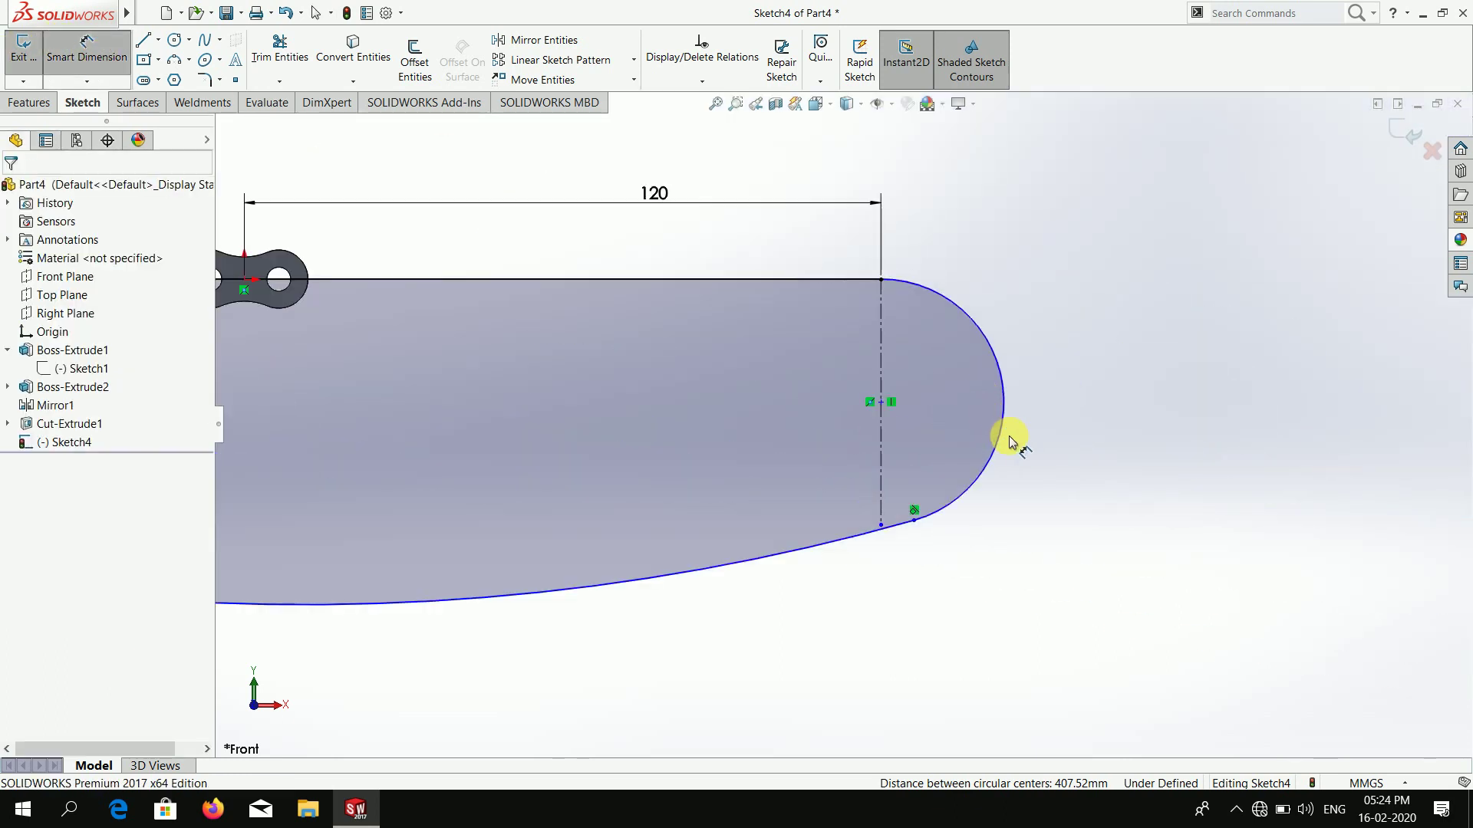
click(1004, 395)
click(1185, 345)
text(7)
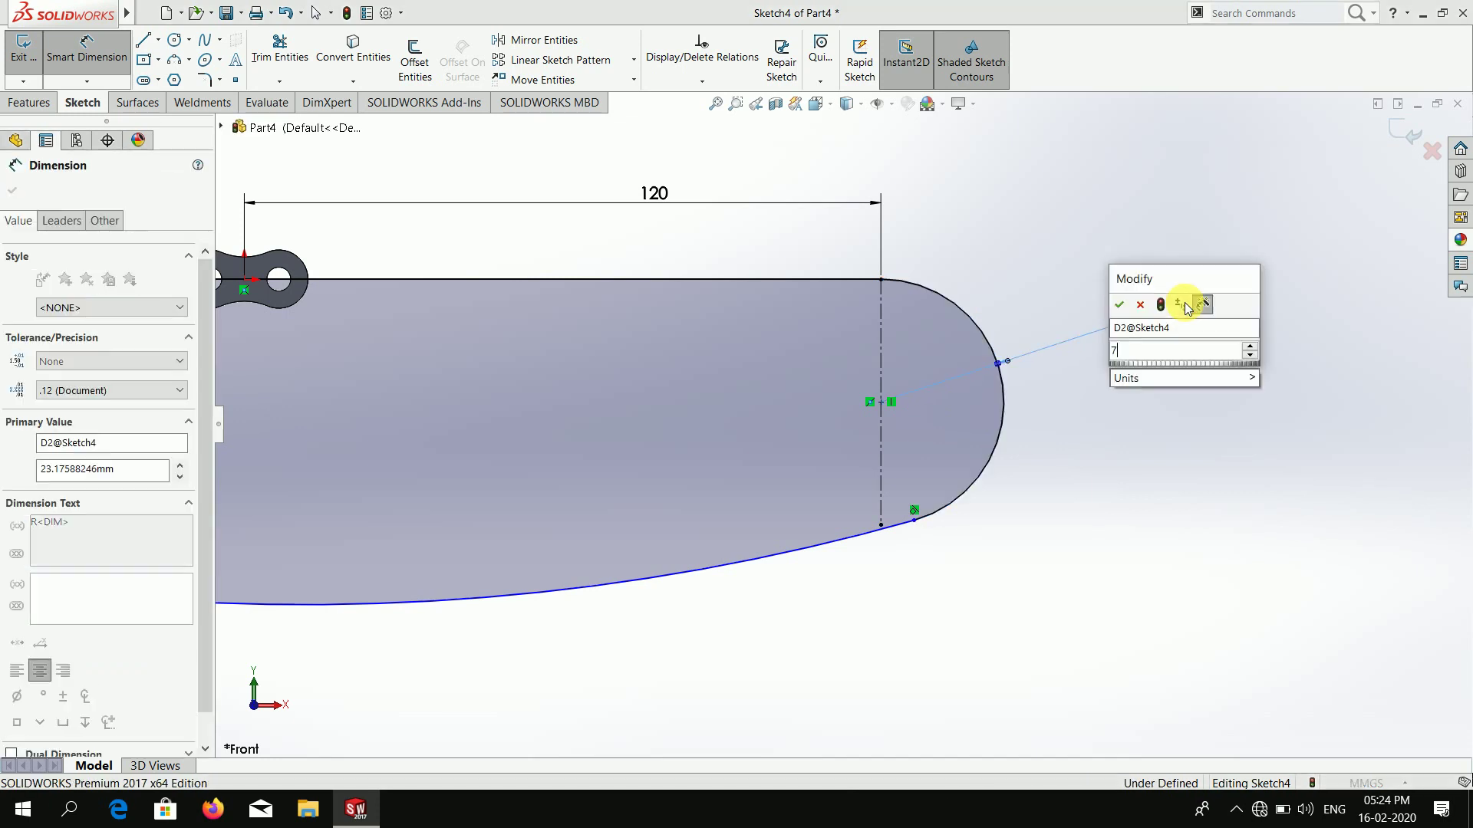
text(5)
key(Return)
scroll(668, 416, up, 2)
scroll(668, 417, up, 2)
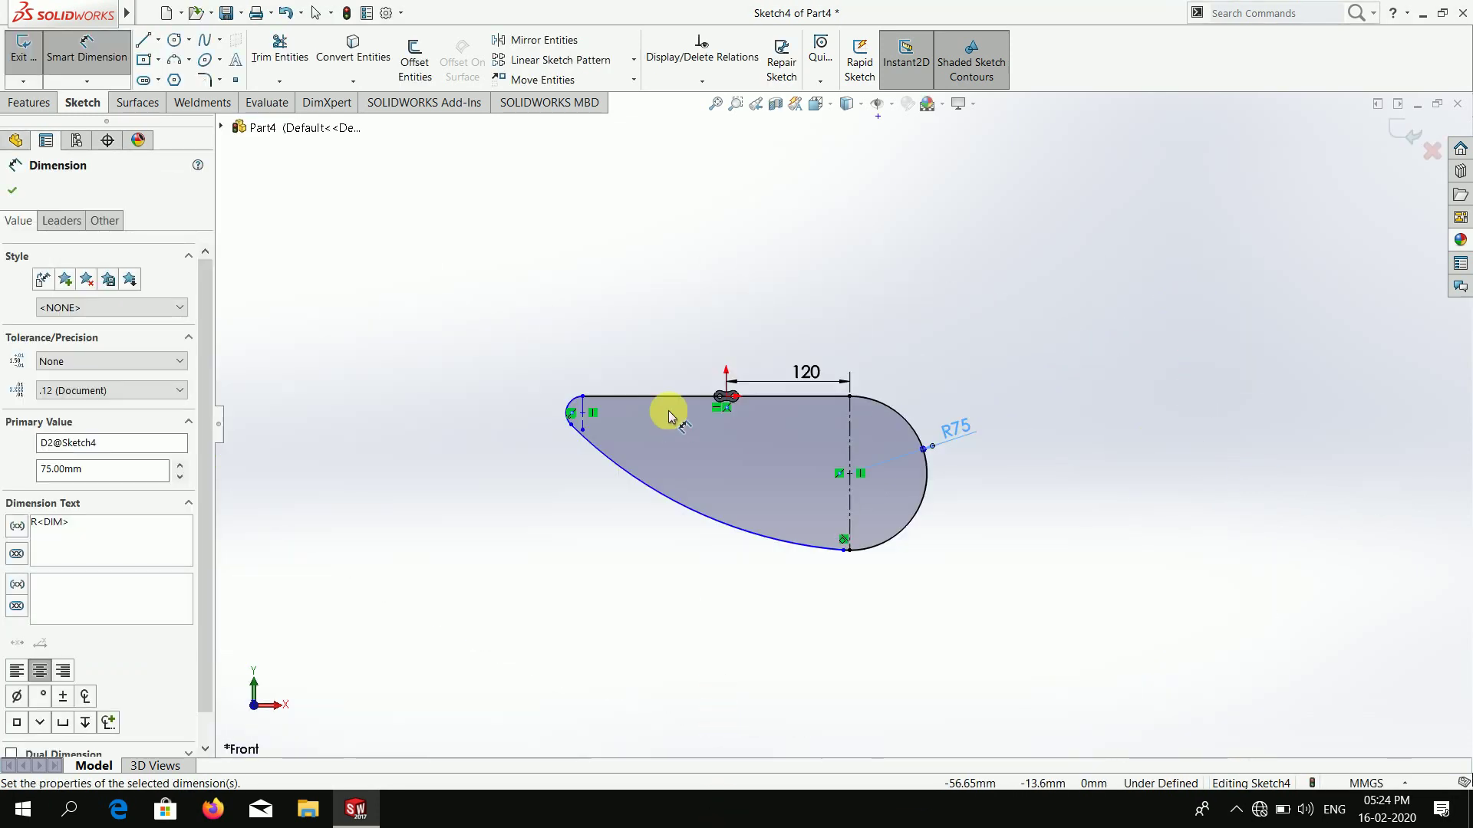
scroll(554, 418, down, 5)
click(601, 379)
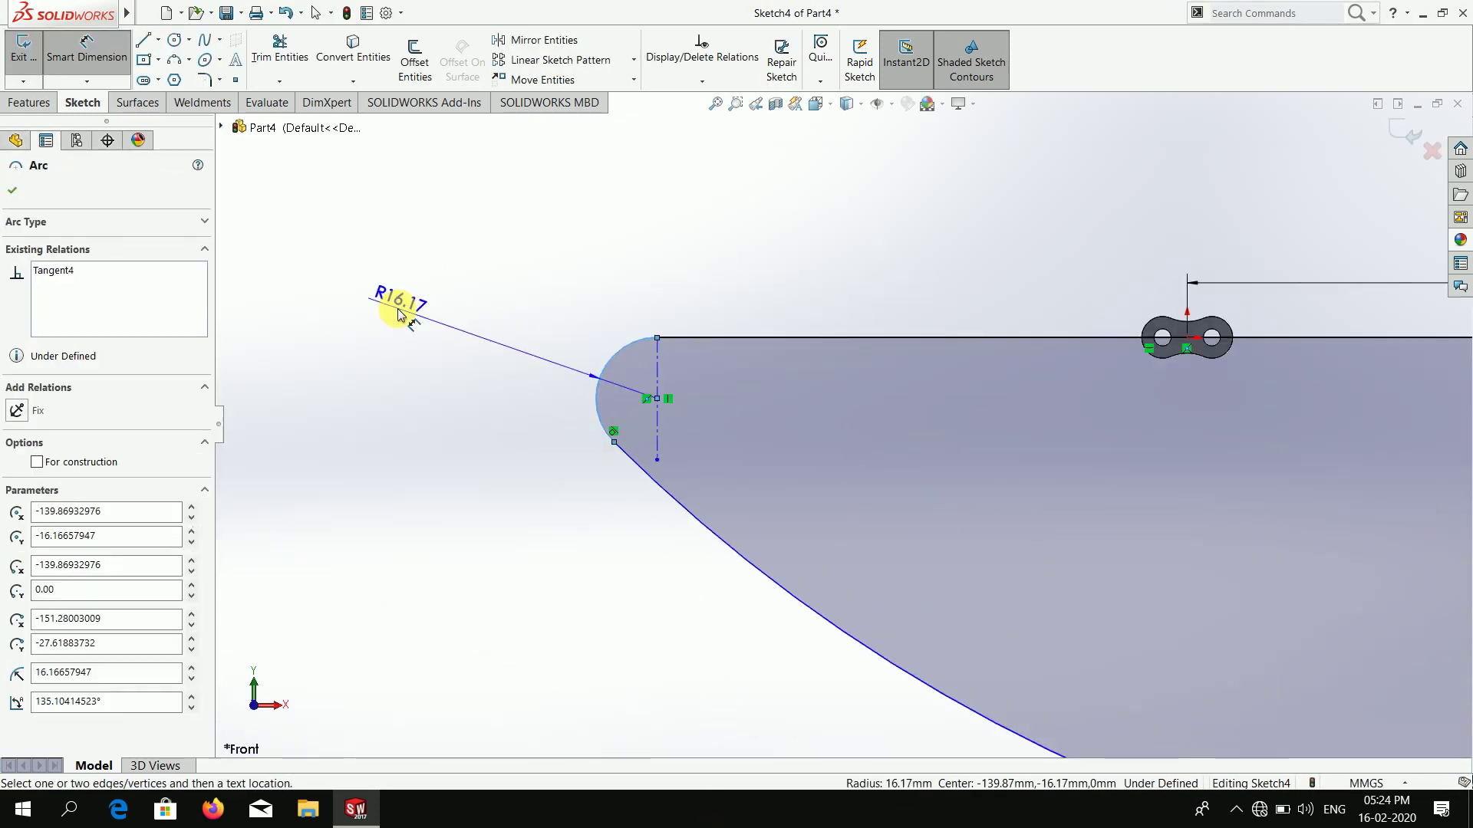
click(398, 315)
text(30)
key(Return)
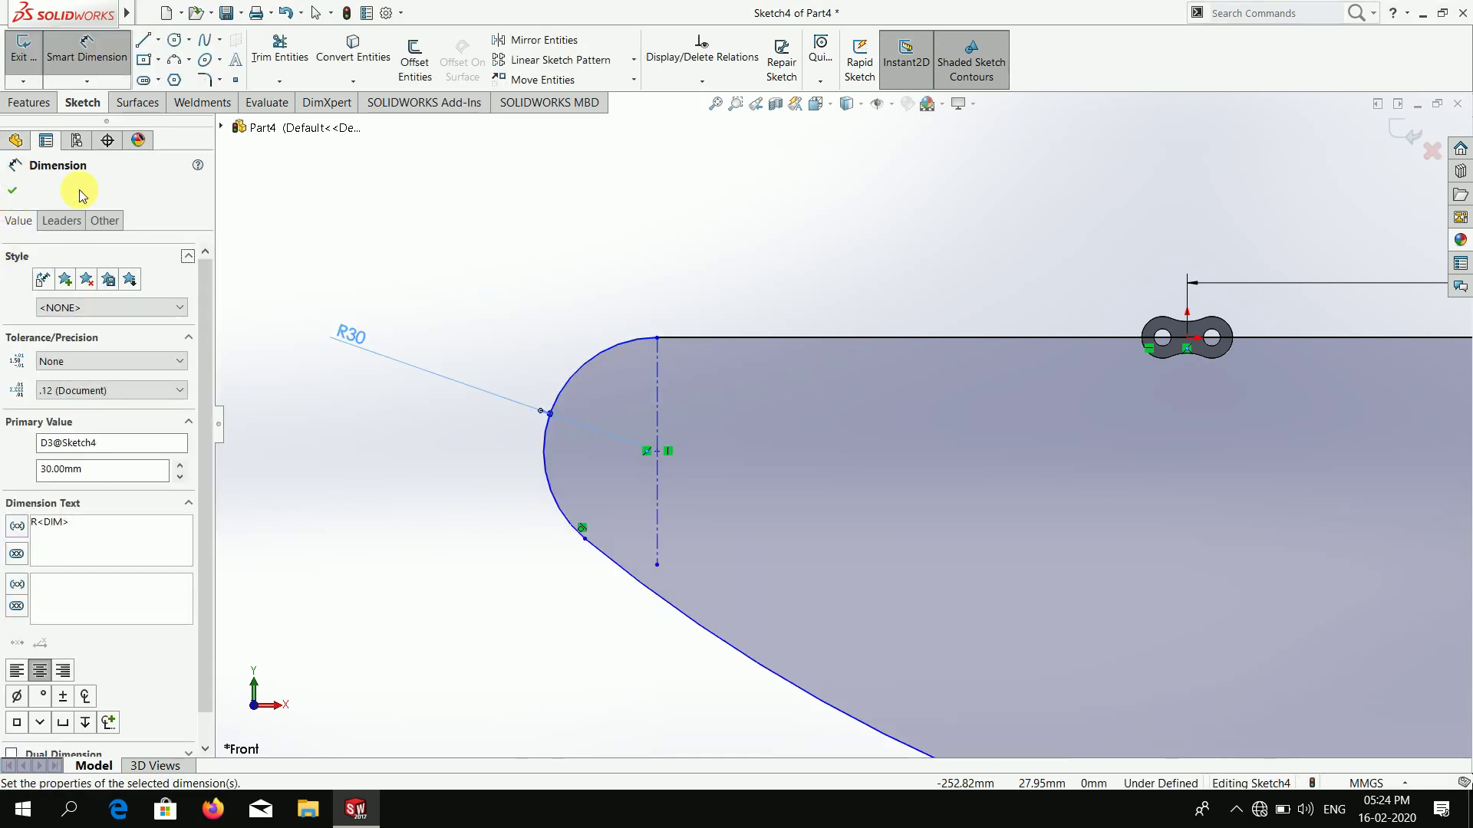
- Set the distance between the two arc centres to 340 mm
scroll(1299, 500, up, 2)
scroll(1315, 591, up, 3)
scroll(1314, 591, down, 1)
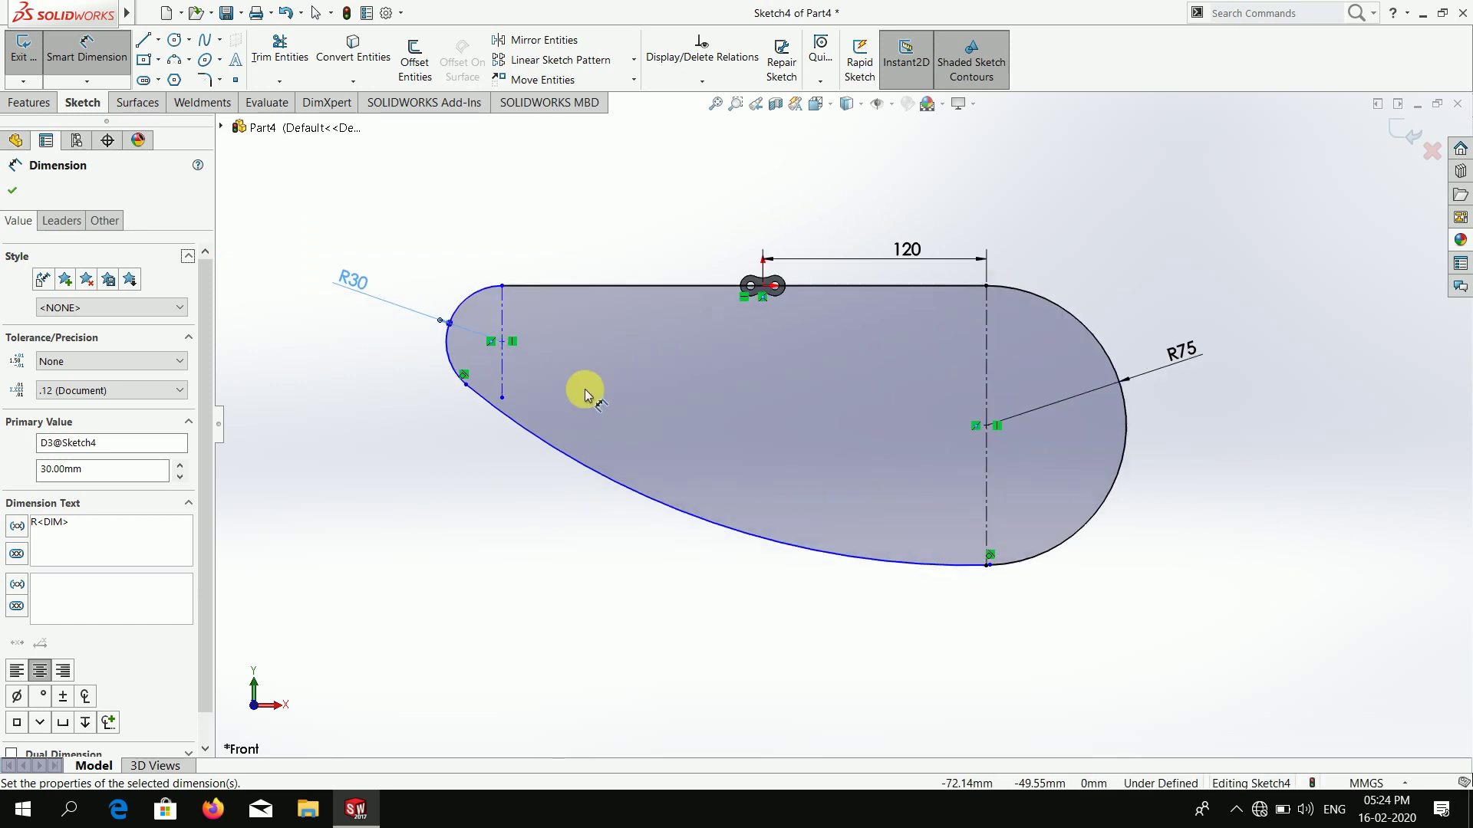
click(502, 343)
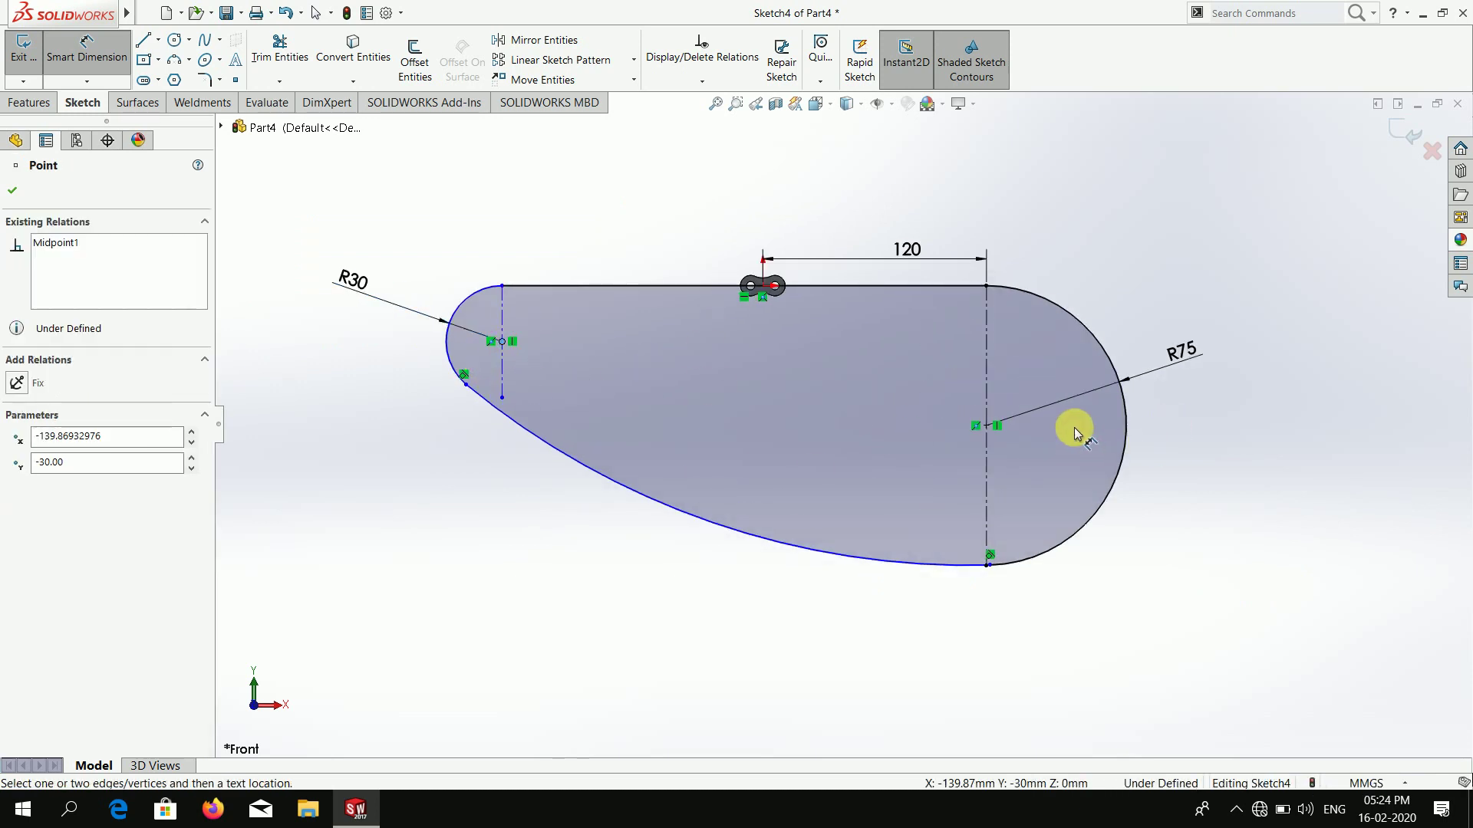
click(985, 426)
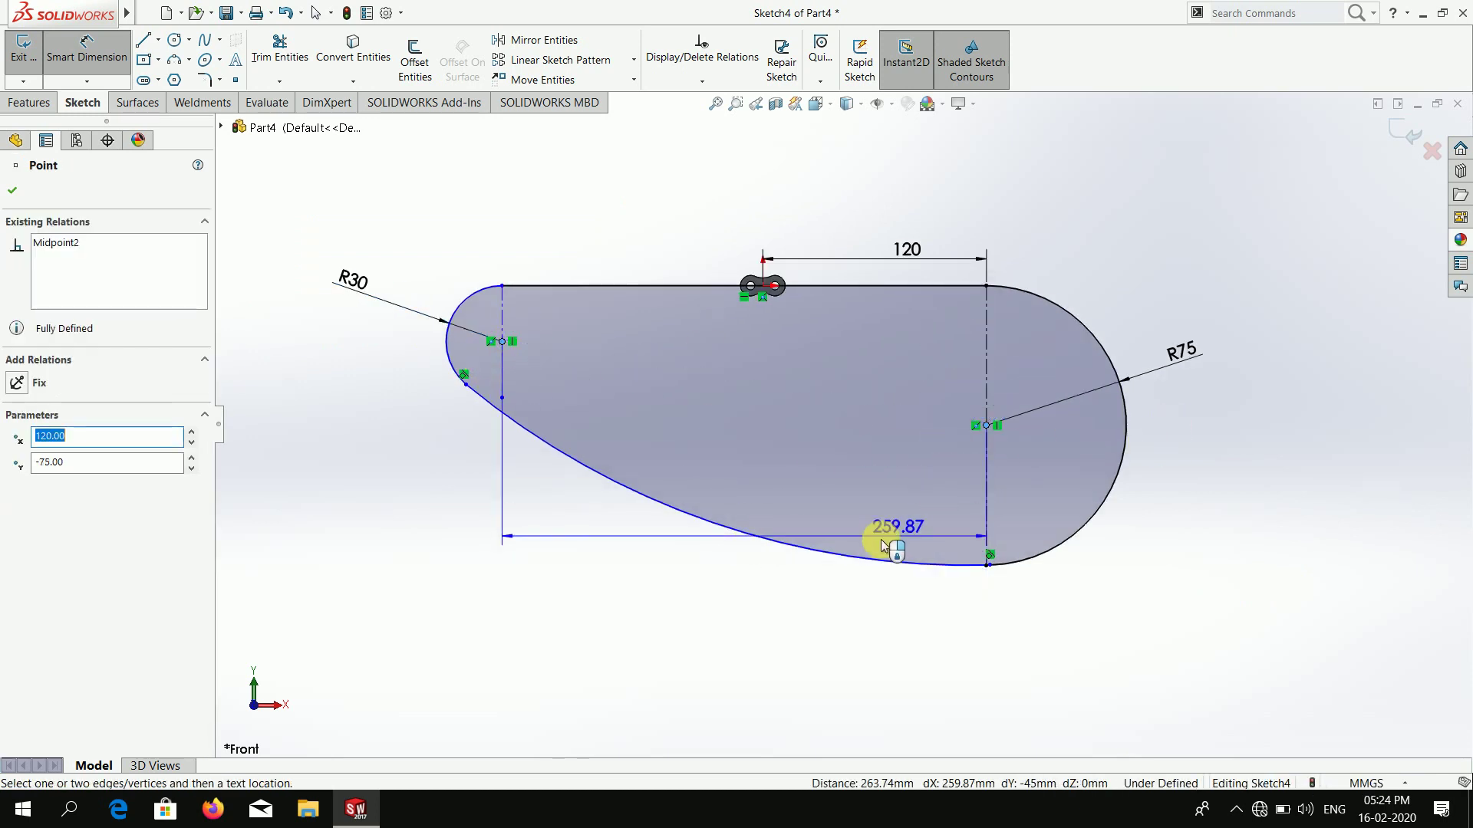
click(782, 393)
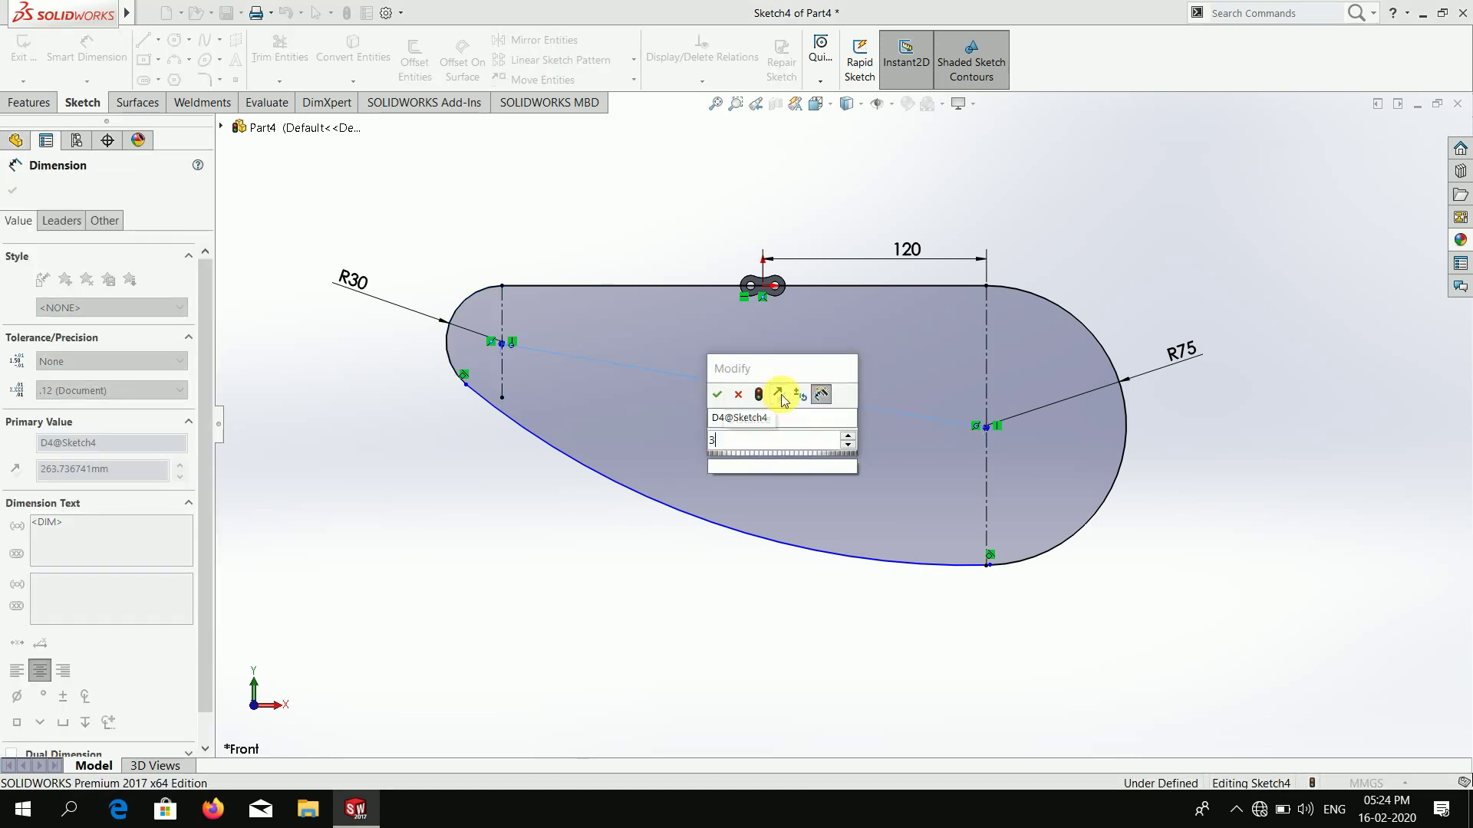
text(33)
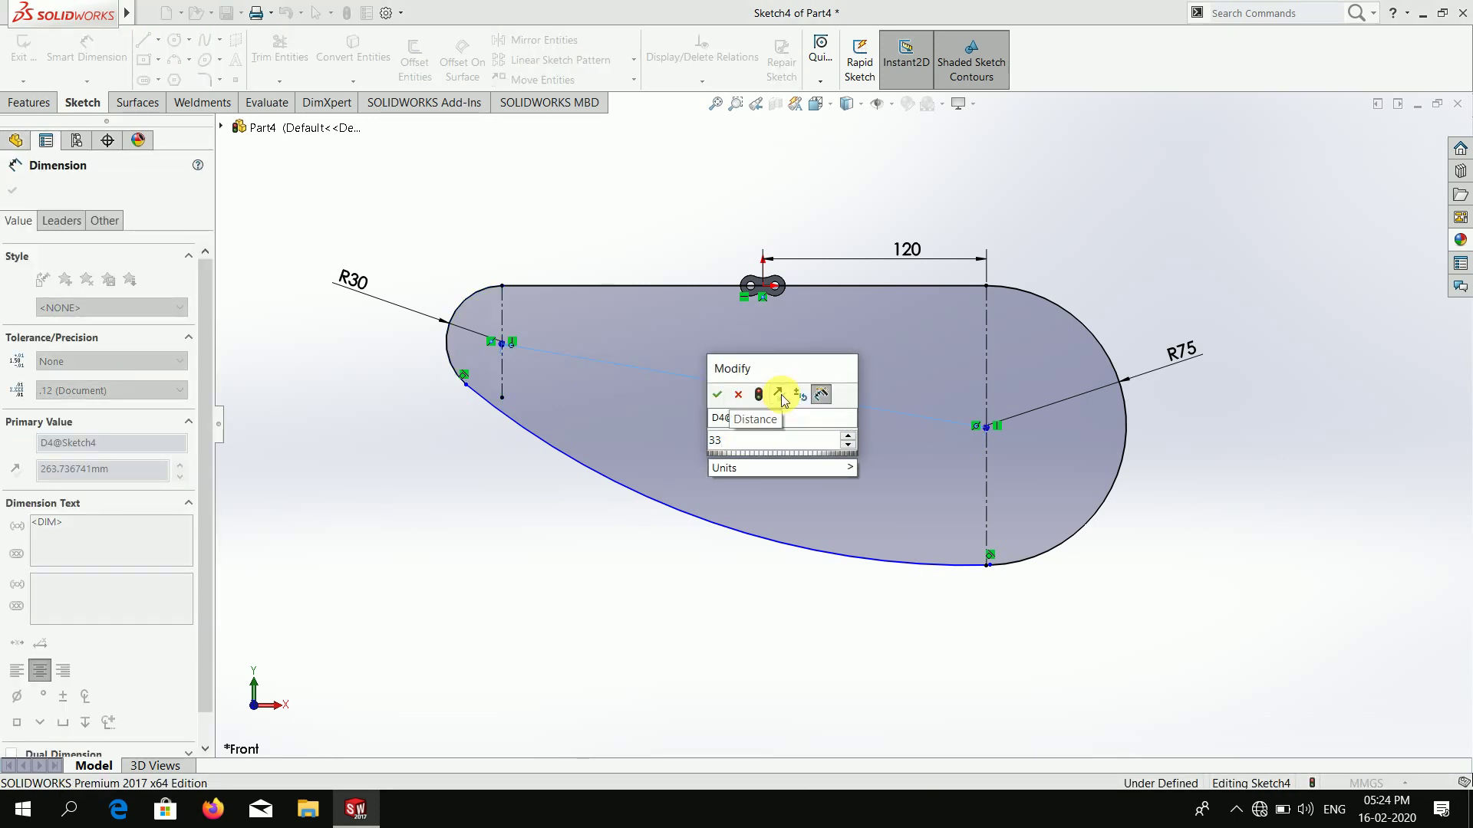
text(40)
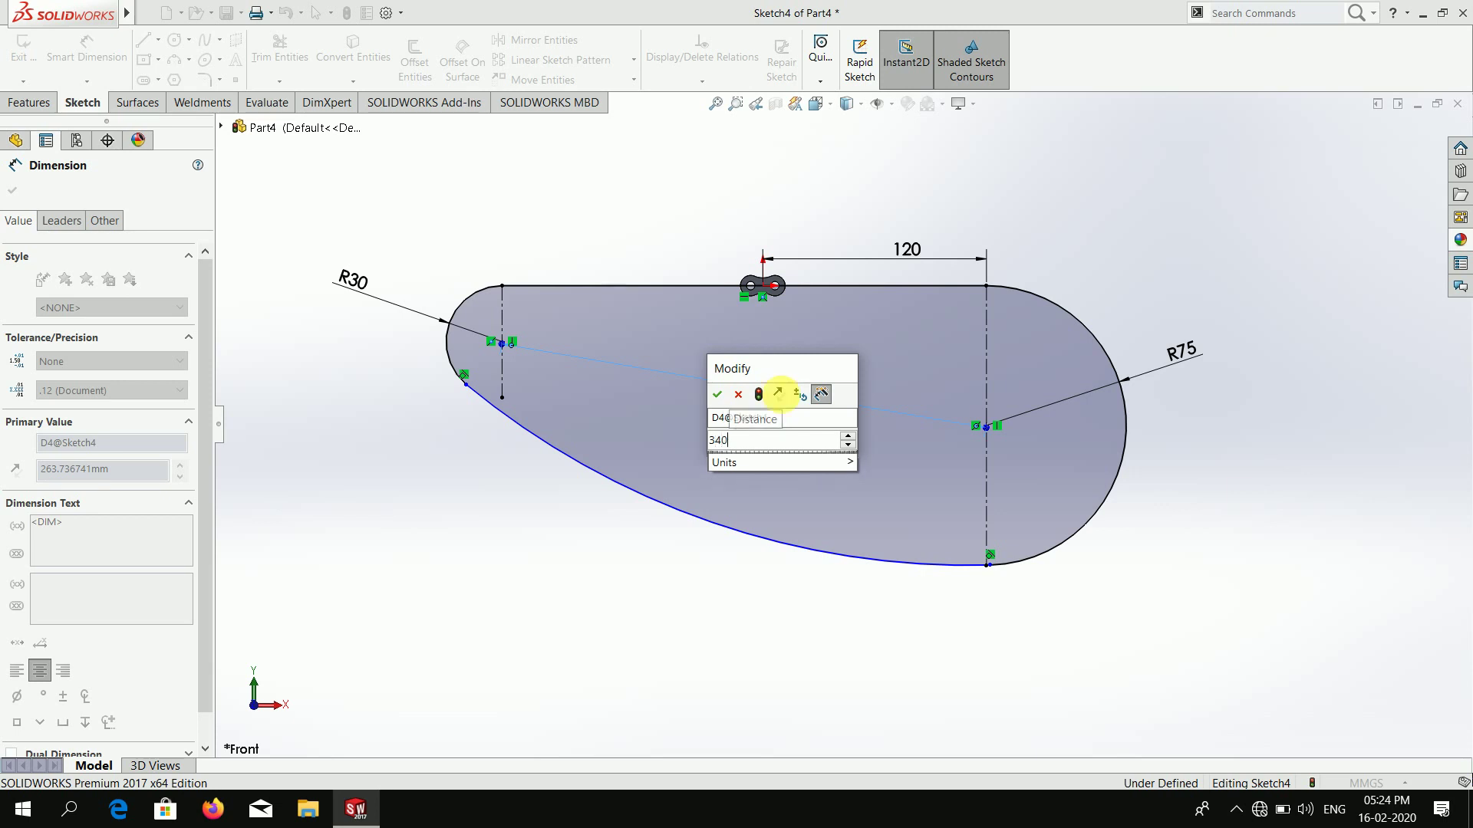
key(Return)
- Dimension the lower arc's radius as R1150
scroll(817, 426, down, 3)
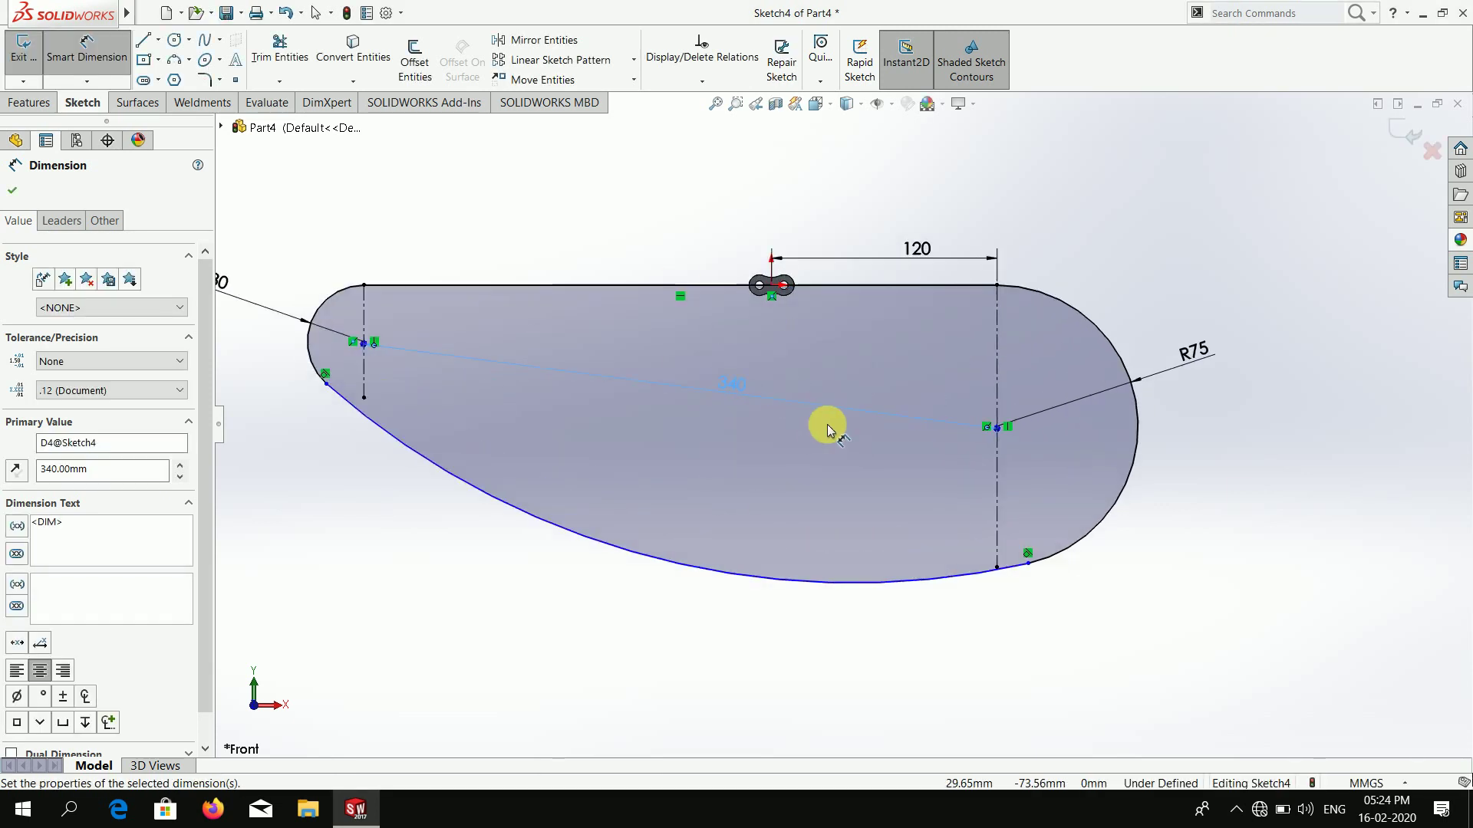
scroll(730, 526, up, 1)
click(633, 534)
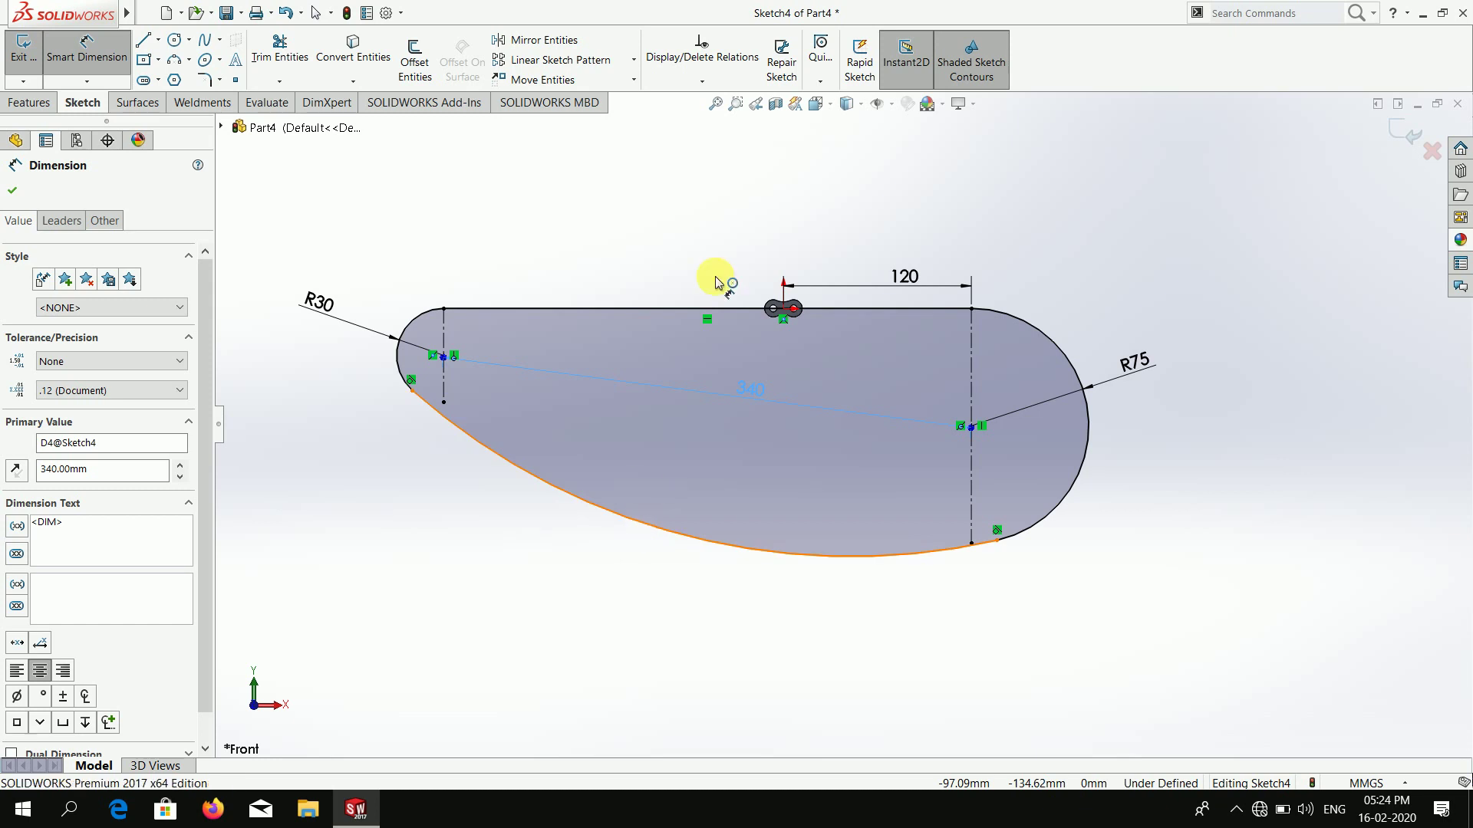
click(685, 294)
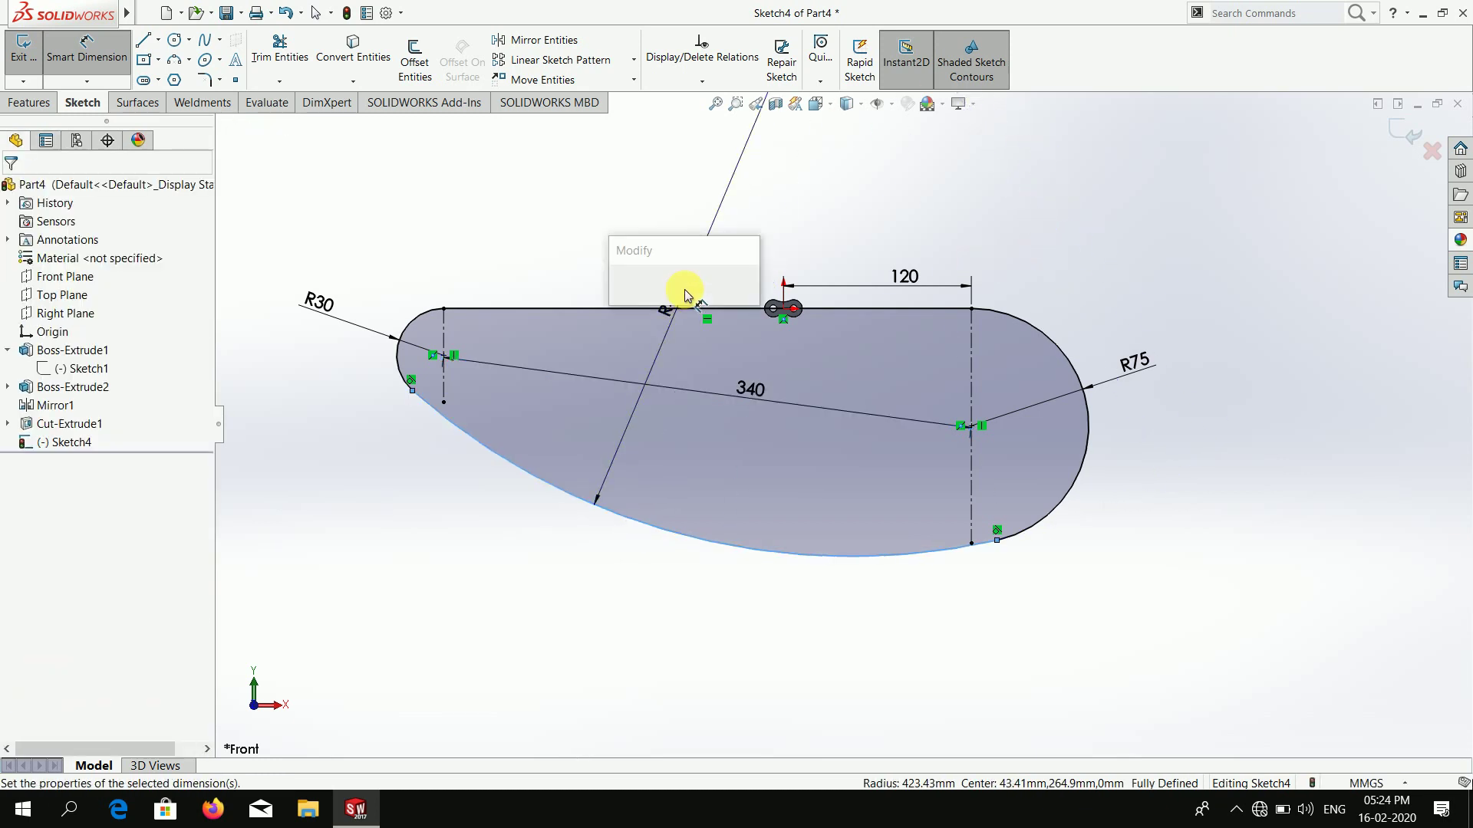
text(115)
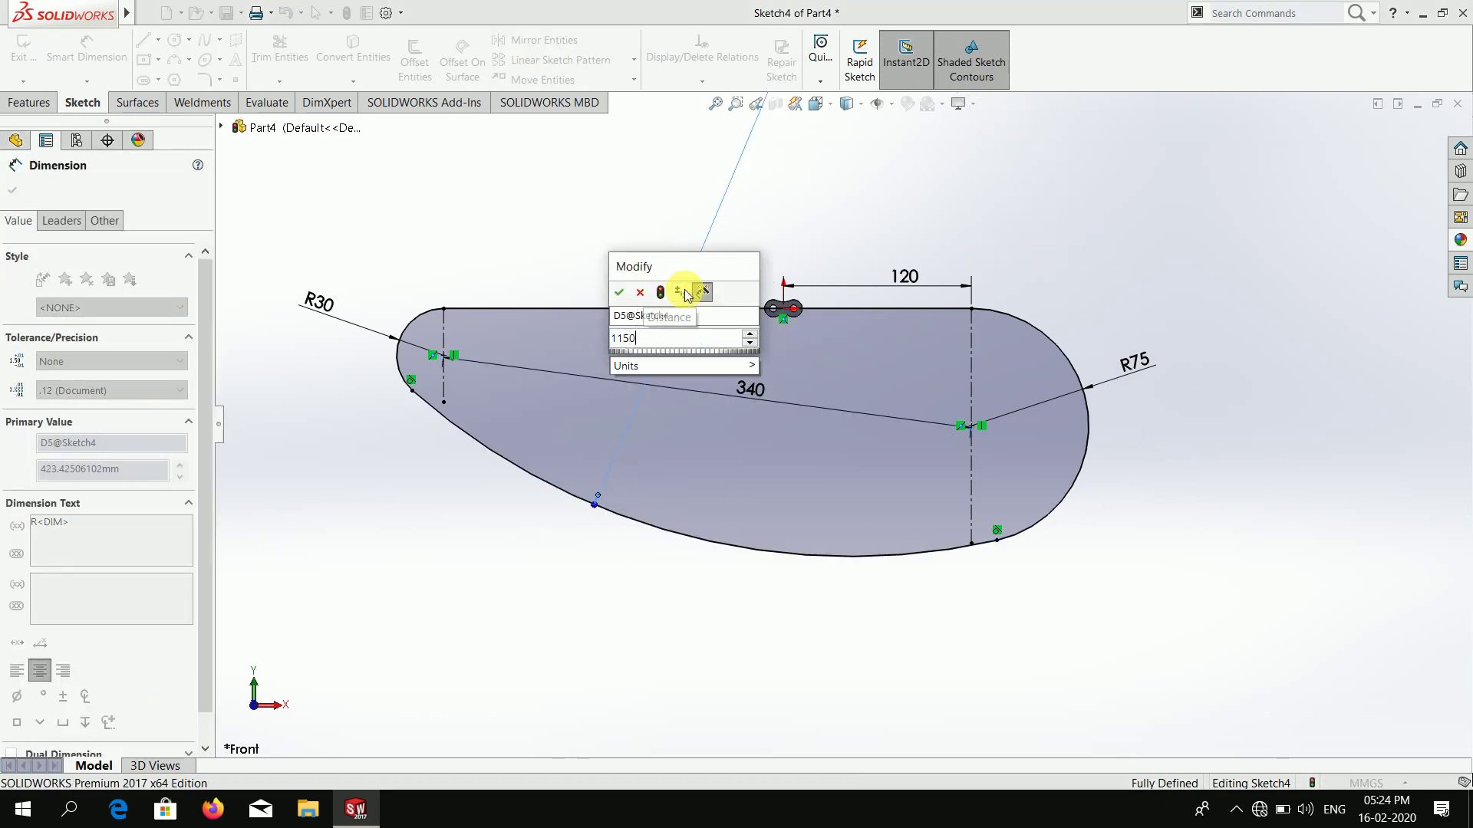
text(0)
key(Return)
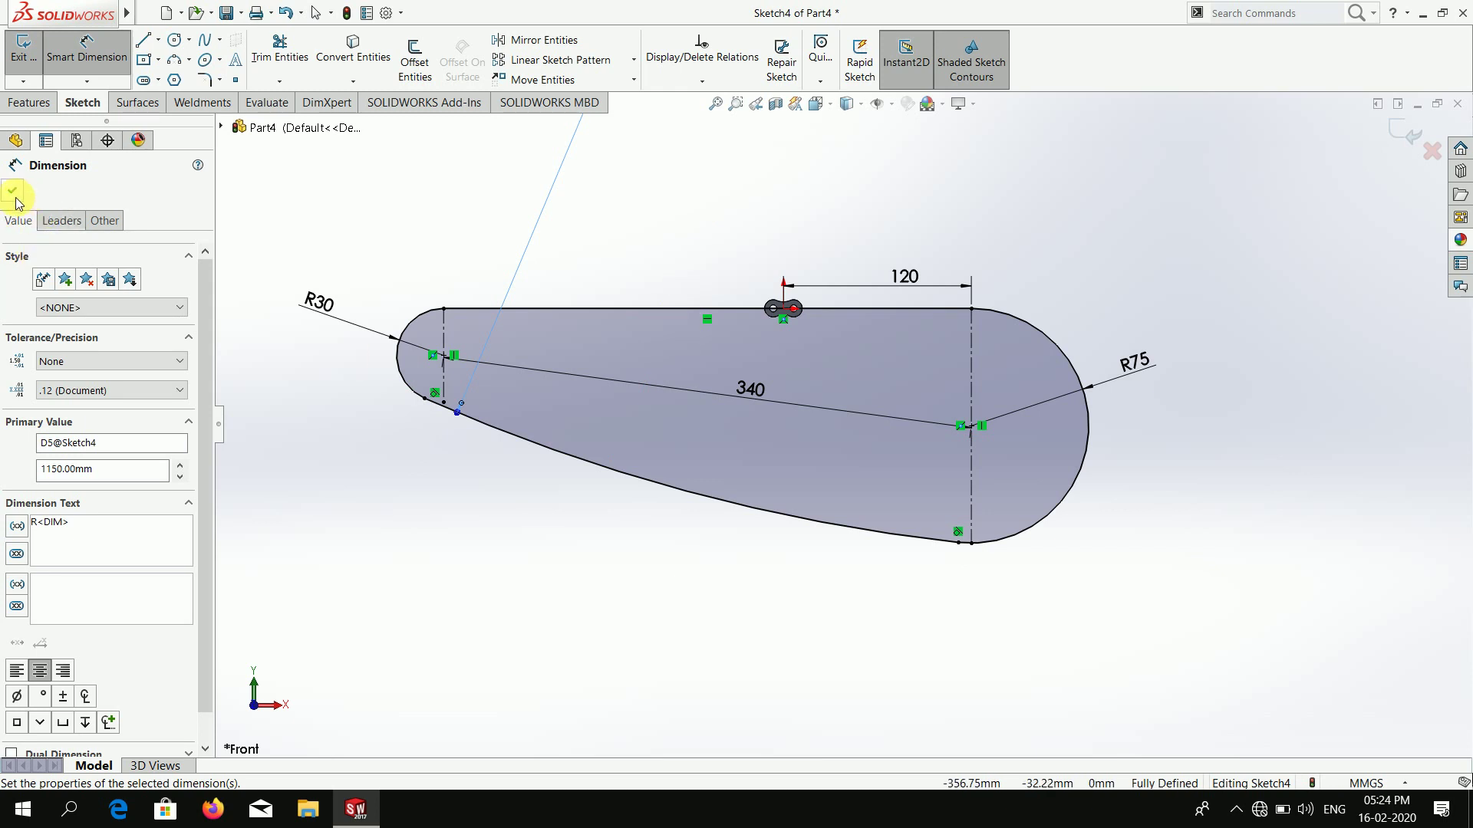
- Exit the teardrop path sketch and start a Curve Driven Pattern of Boss-Extrude2 along Sketch4
click(14, 192)
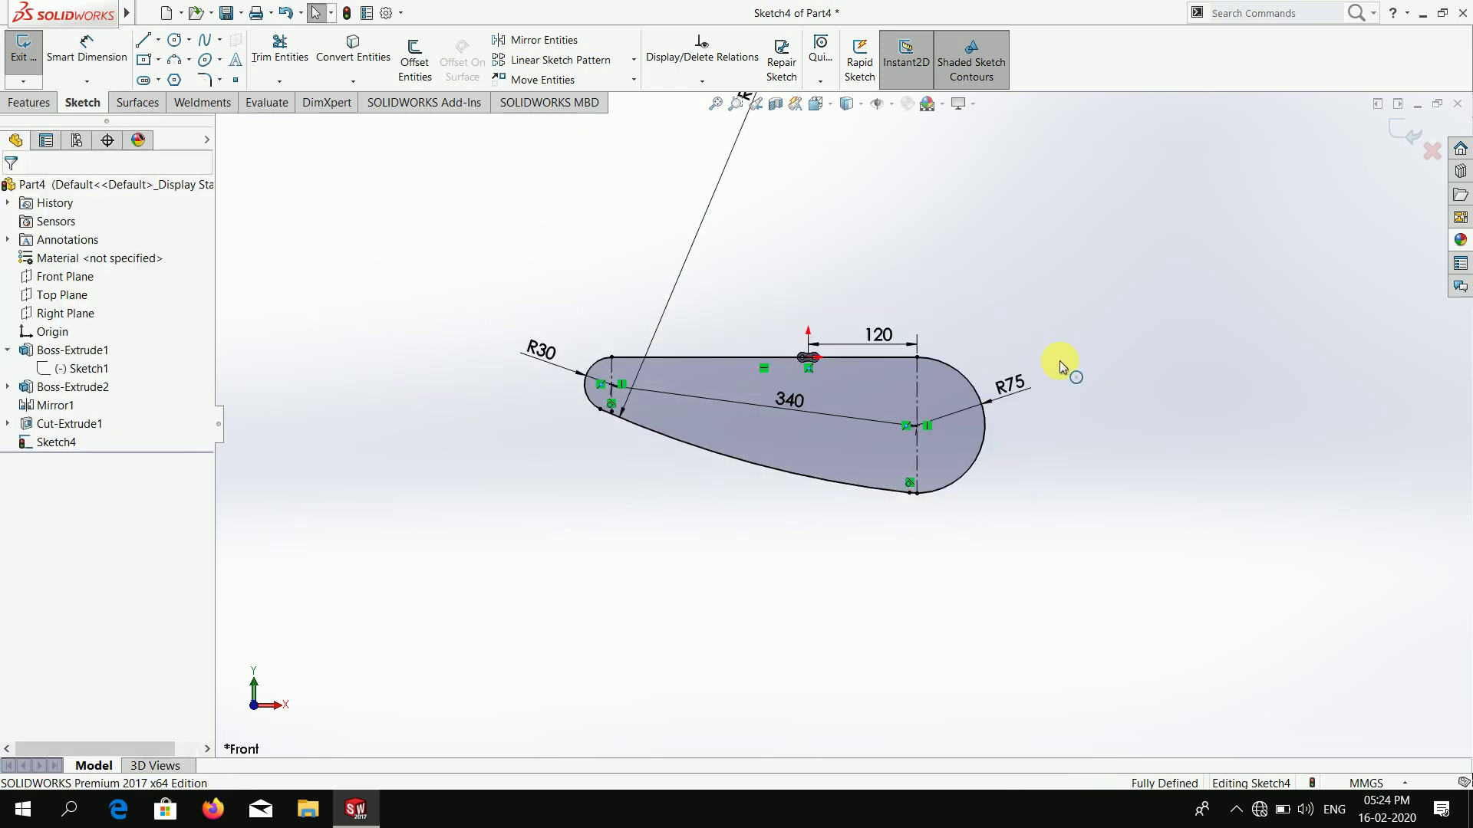
click(1400, 134)
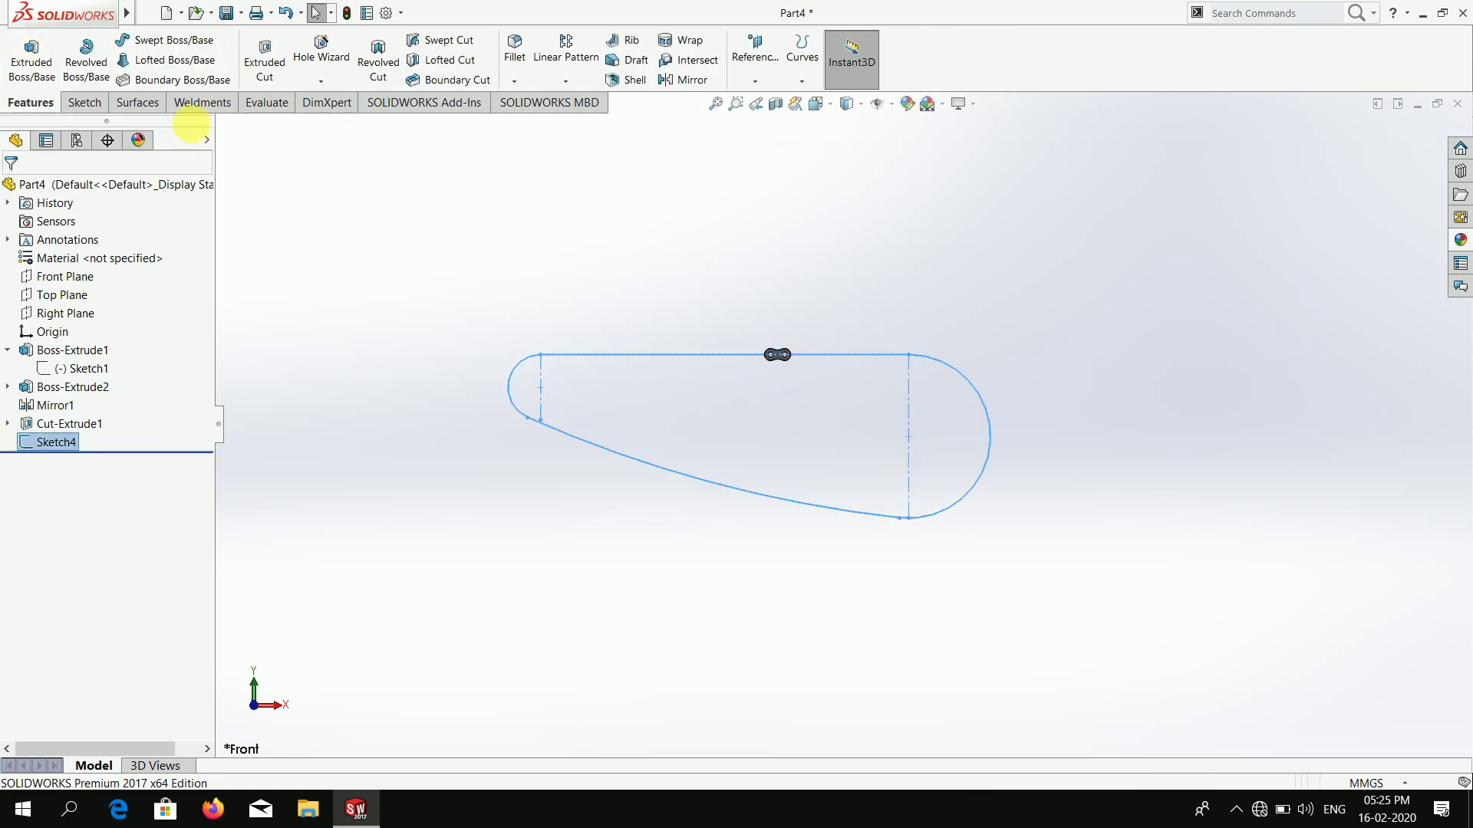
click(582, 80)
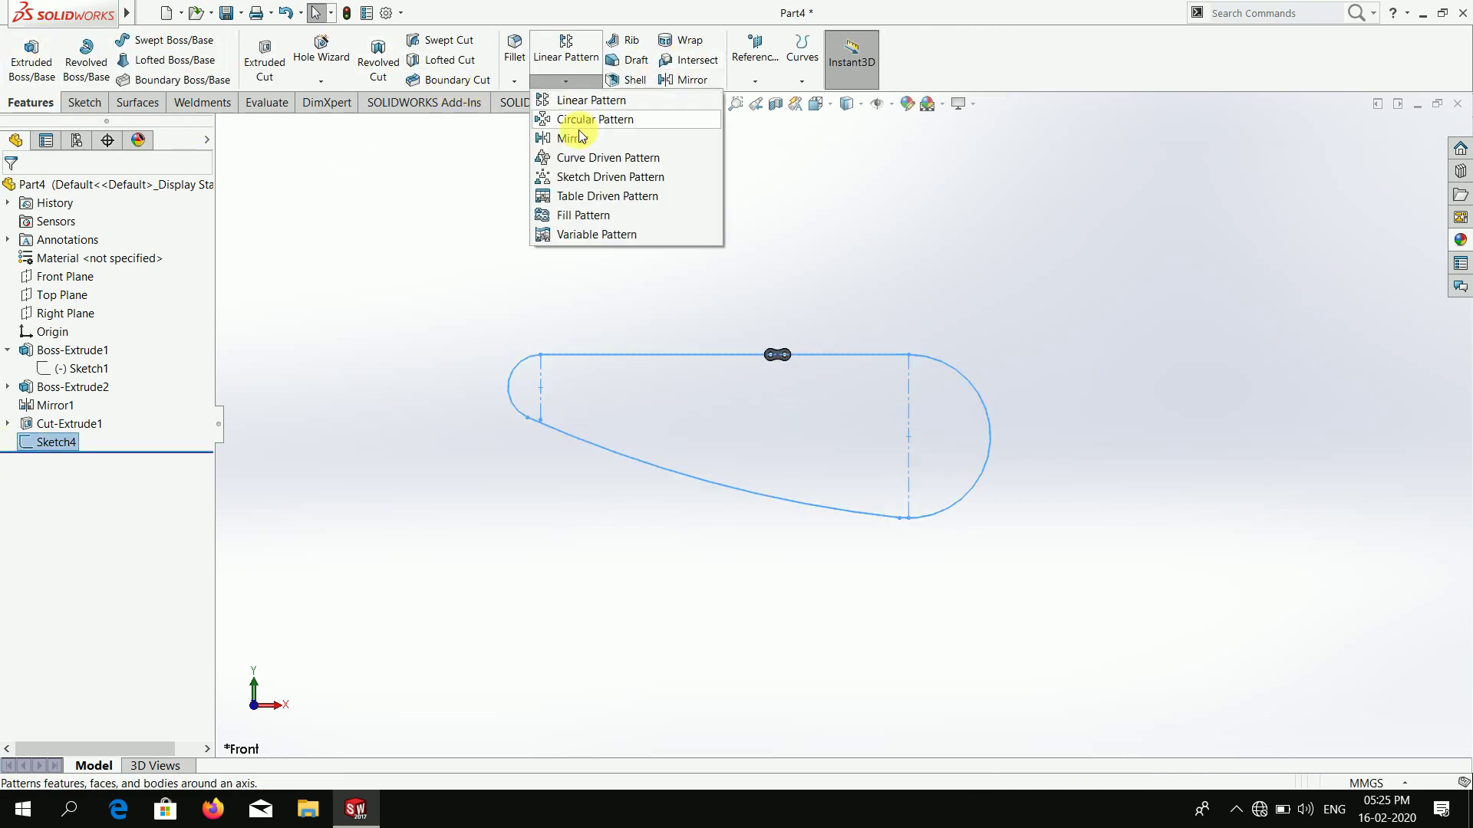
click(579, 154)
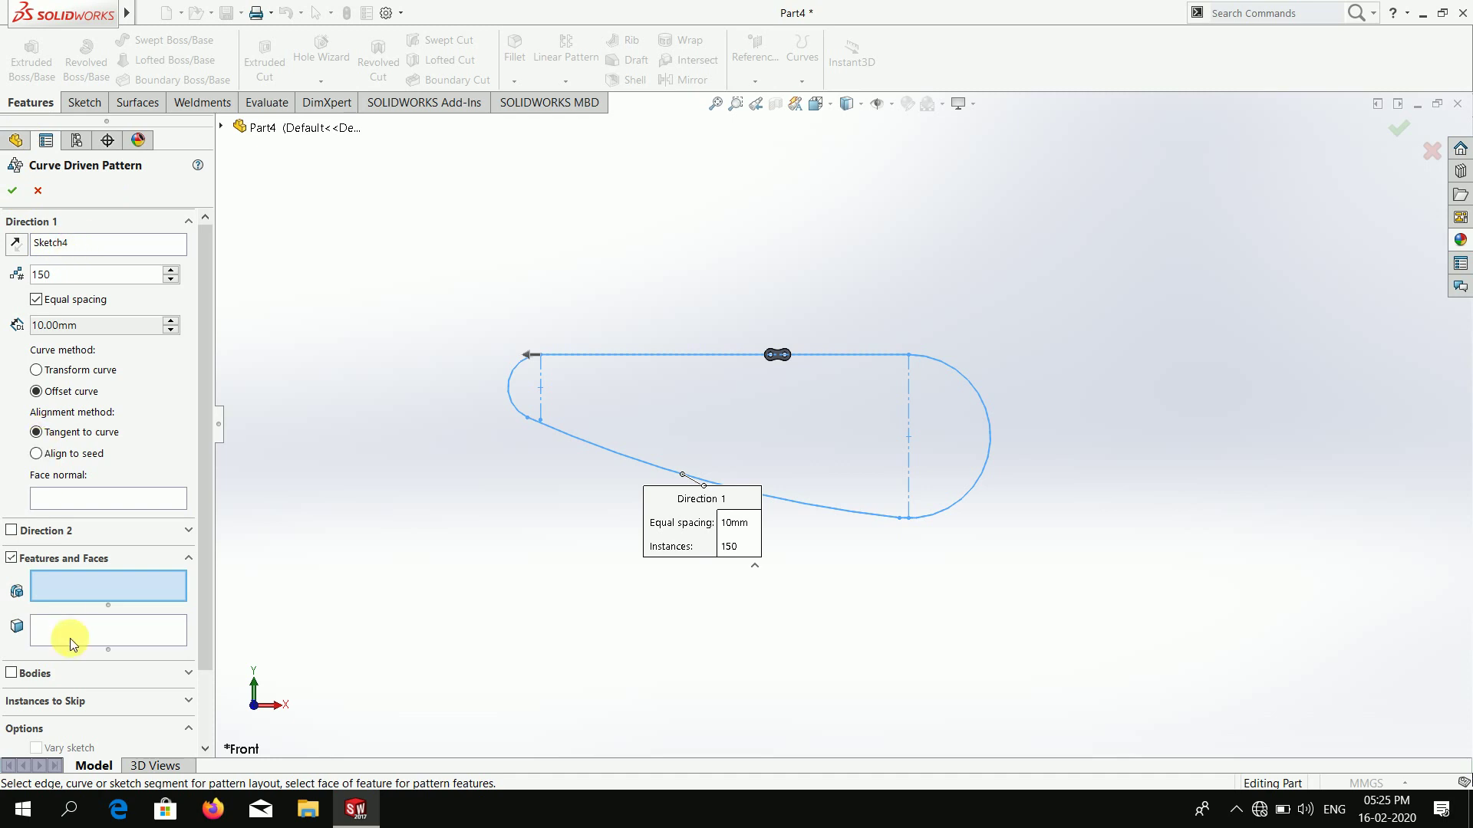
scroll(878, 342, down, 2)
scroll(872, 339, down, 5)
scroll(743, 352, down, 3)
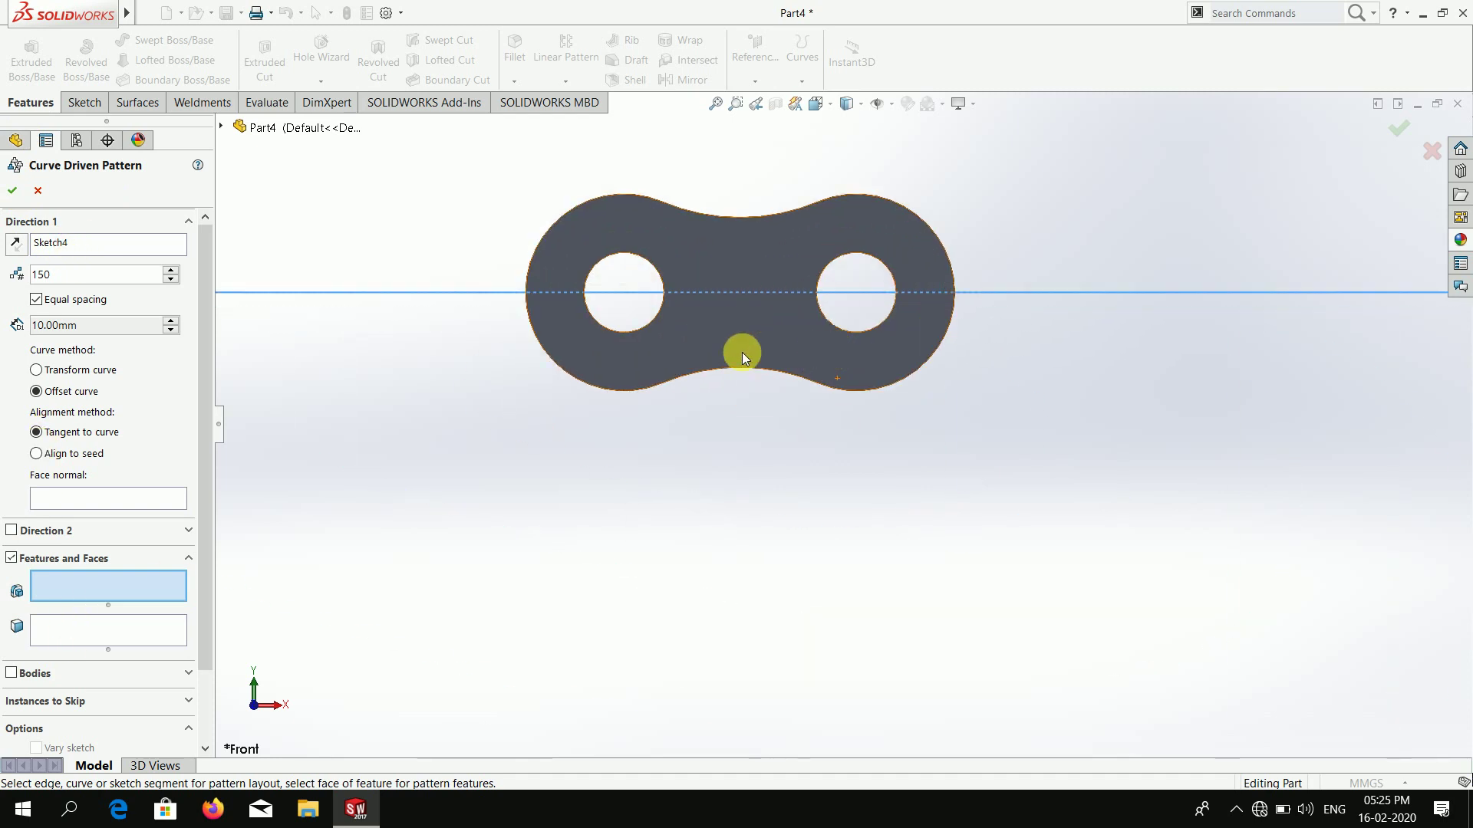
click(742, 352)
scroll(808, 528, up, 3)
scroll(780, 551, up, 5)
scroll(781, 563, up, 5)
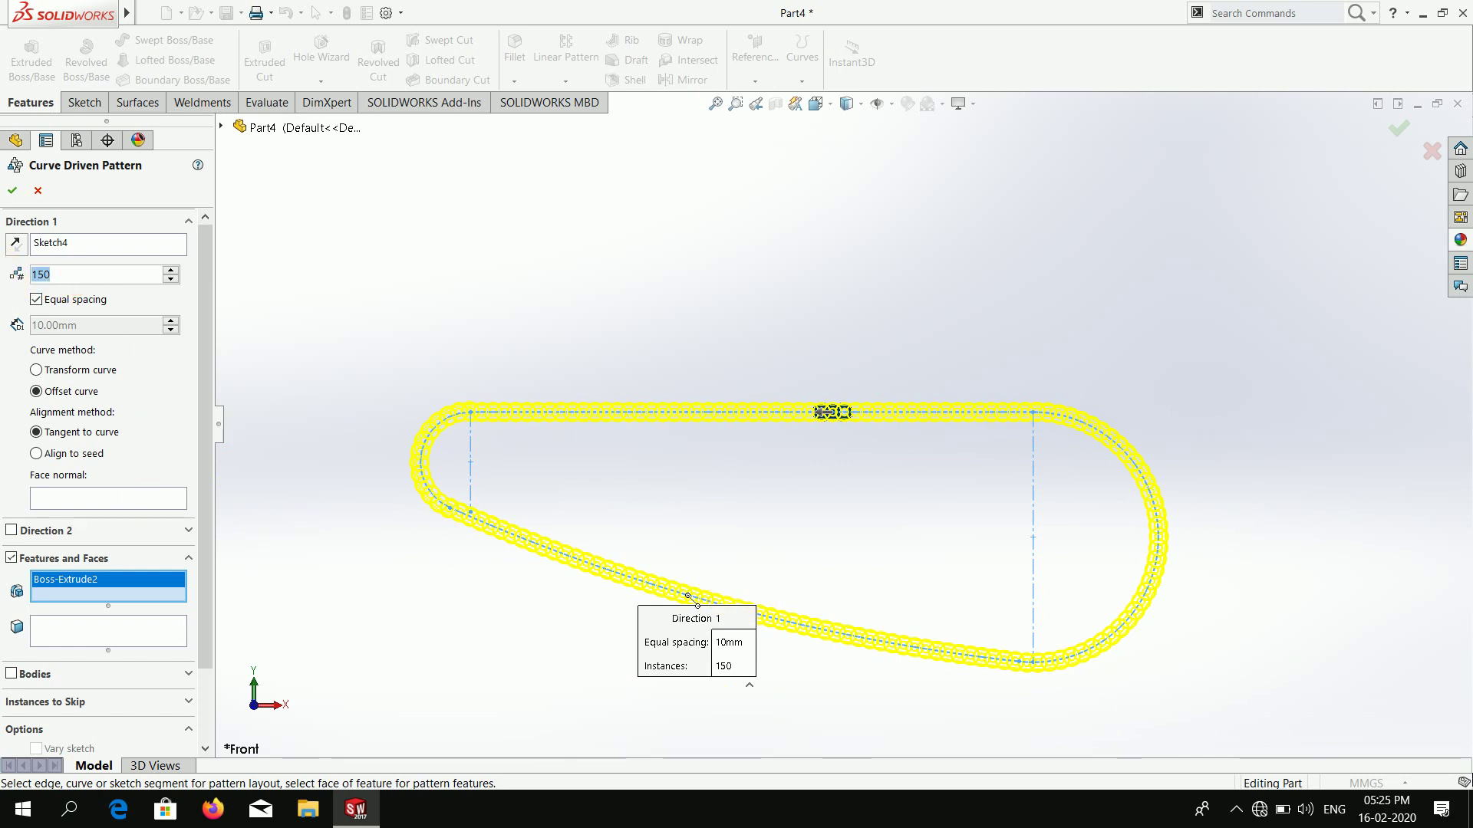
- Set the pattern to 40 equally spaced instances after trying 100 and 50
text(100)
key(Return)
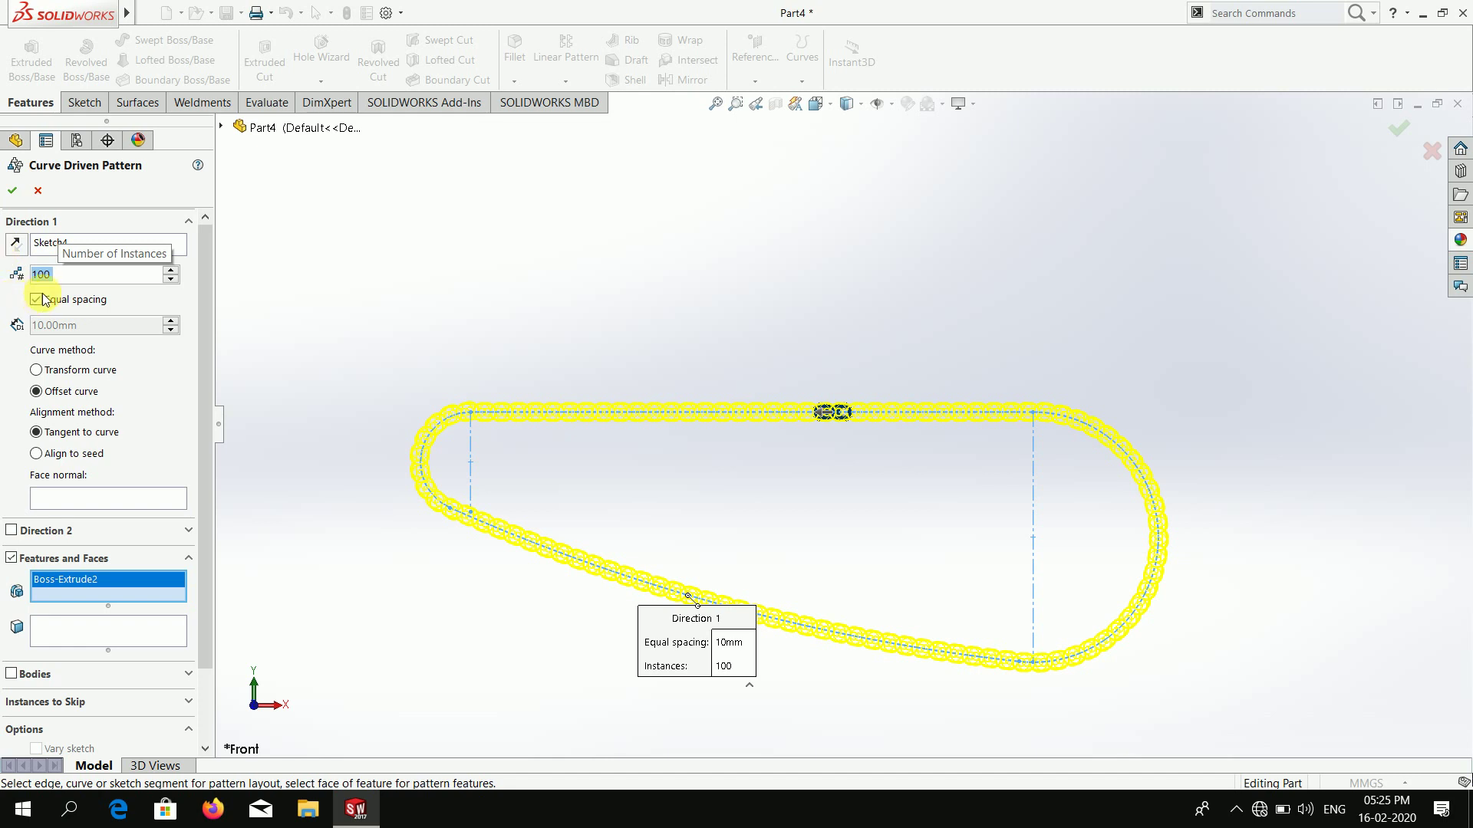
text(50)
key(Return)
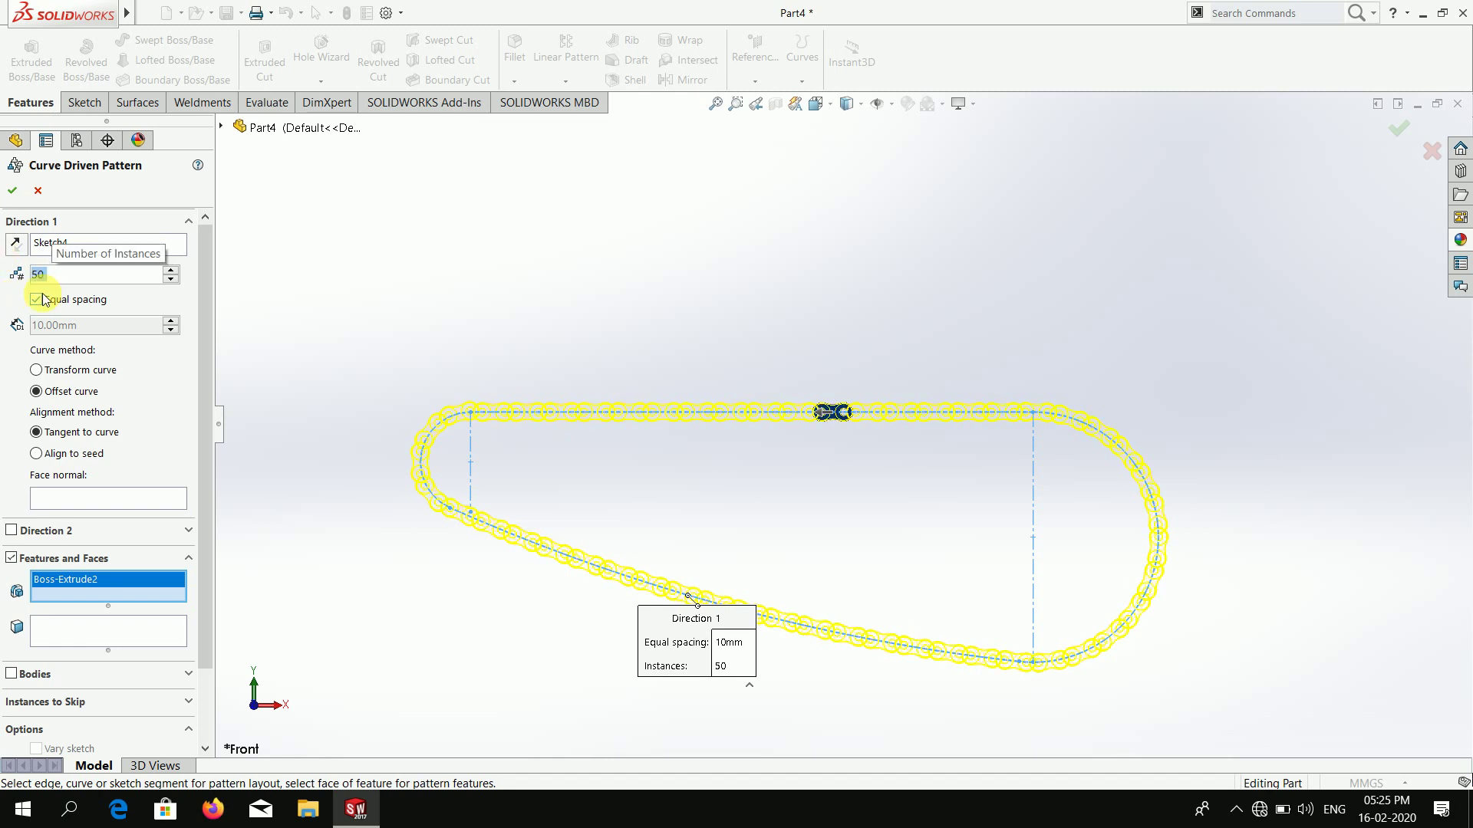
scroll(955, 587, down, 1)
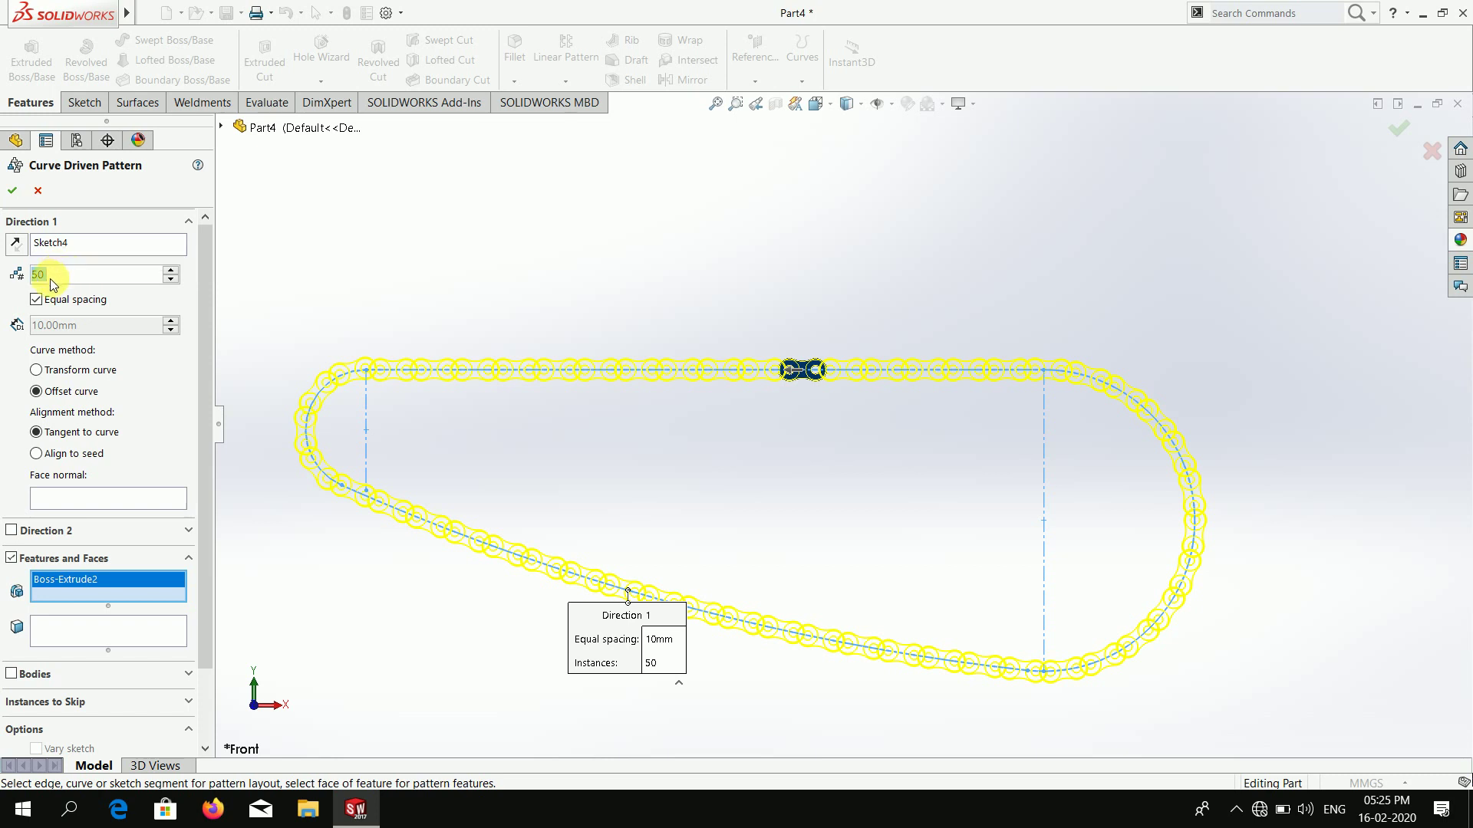
click(38, 299)
click(50, 298)
text(45)
key(Return)
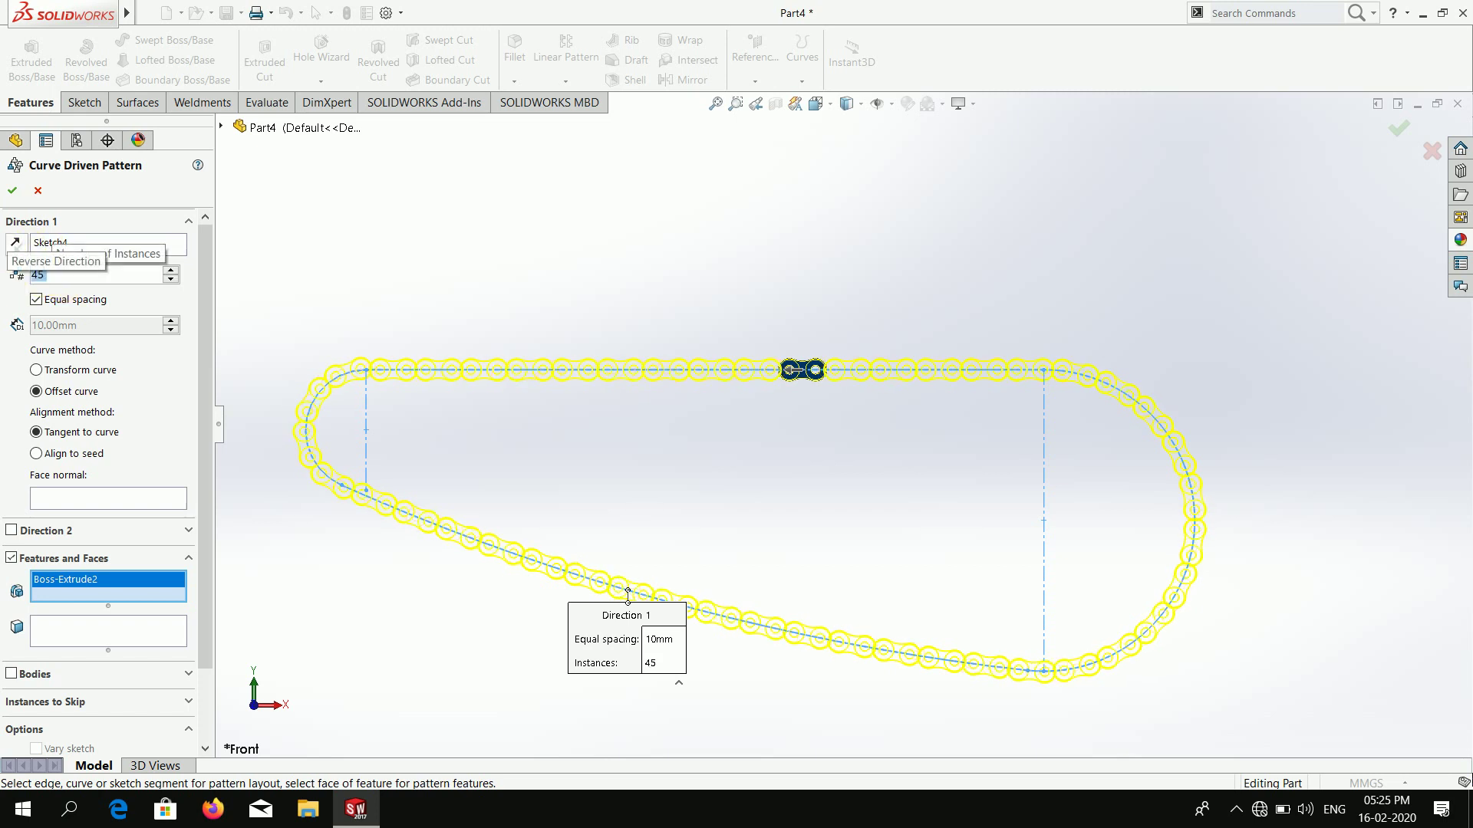
key(BackSpace)
text(0)
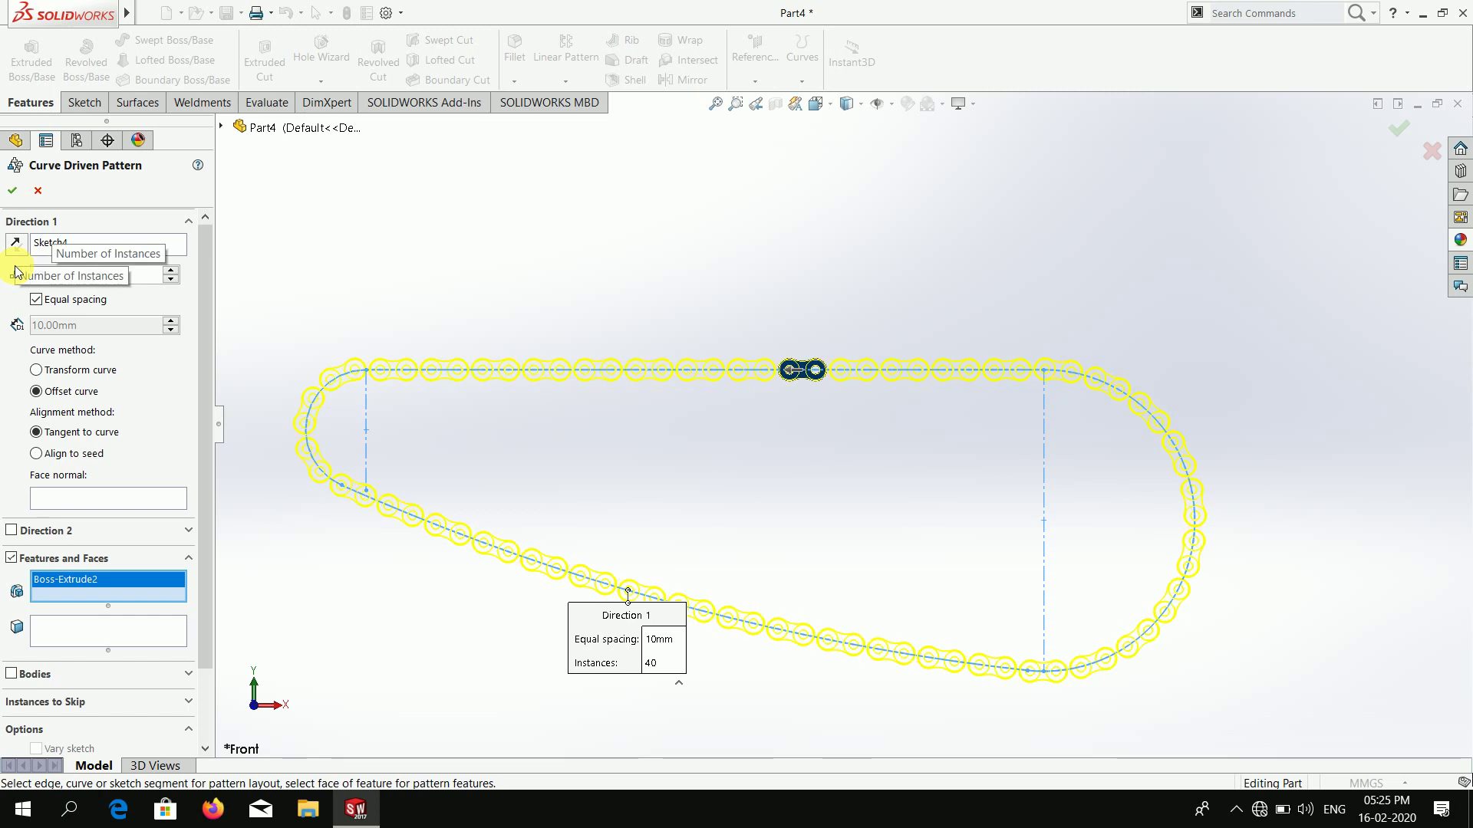
- Set the curve method to Transform curve and the alignment to Align to seed
scroll(806, 396, down, 3)
scroll(798, 370, down, 2)
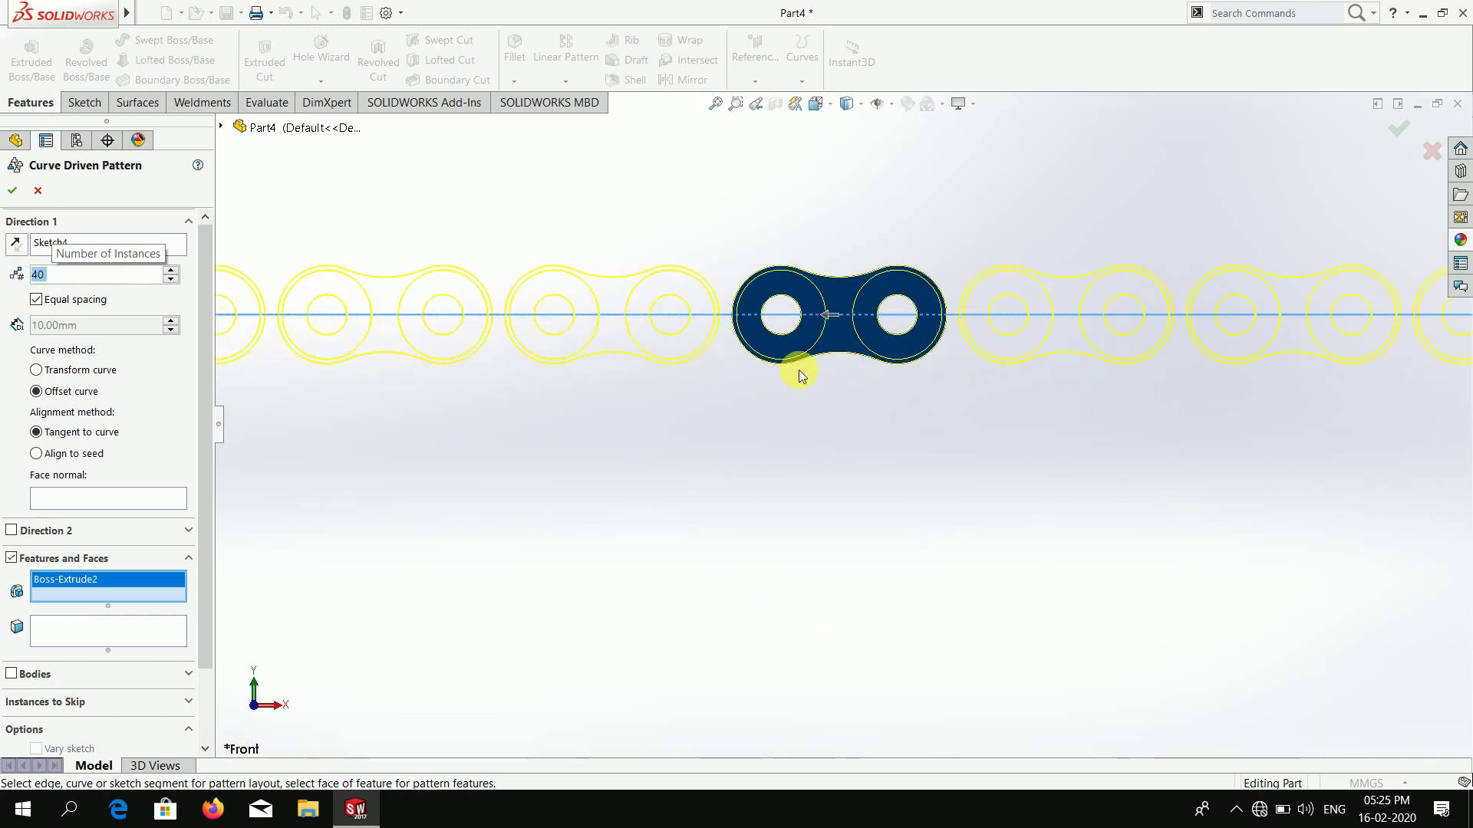
scroll(798, 370, up, 2)
scroll(620, 399, up, 3)
scroll(738, 527, down, 2)
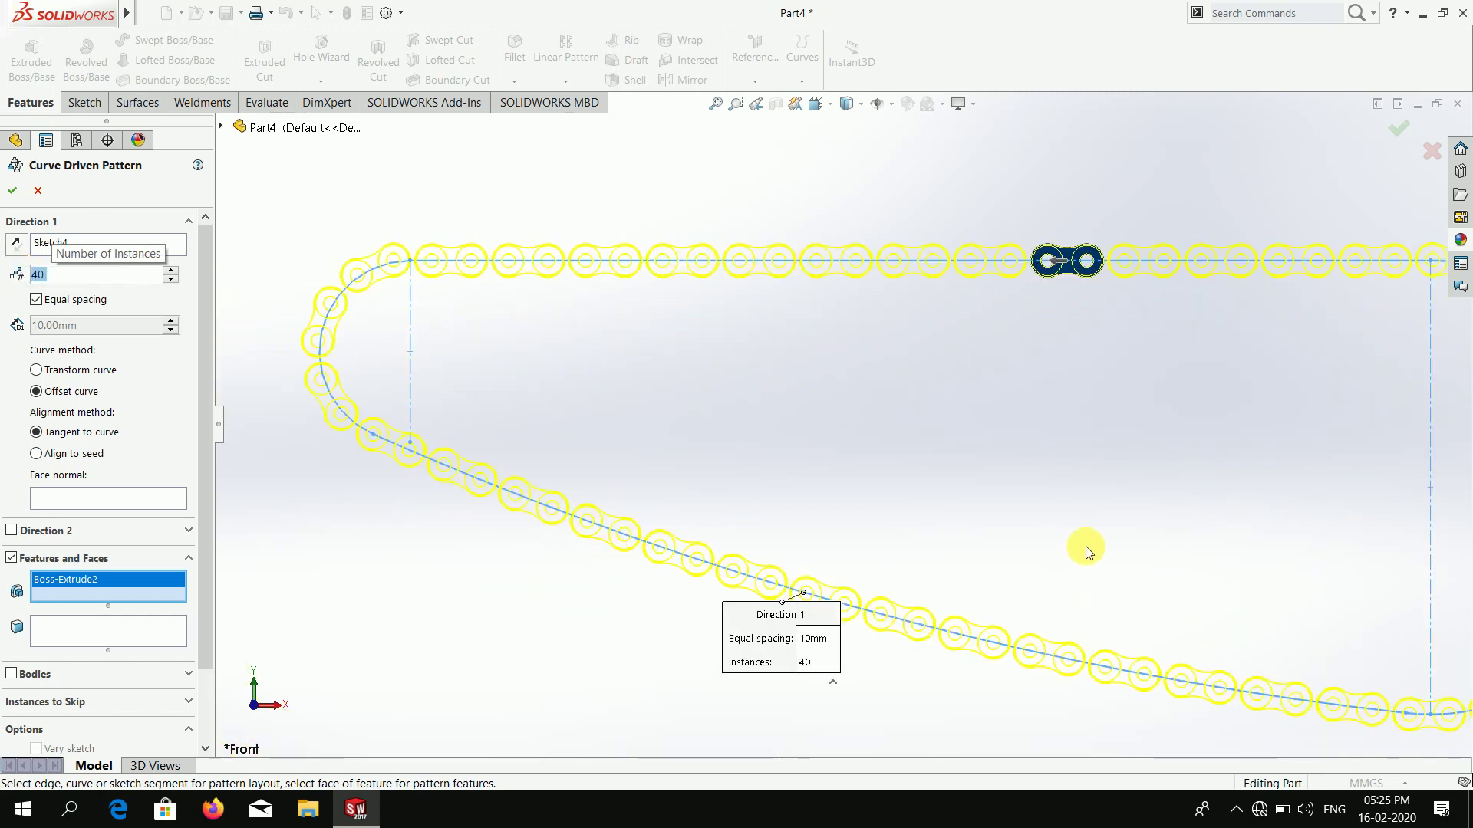
scroll(1178, 603, up, 3)
scroll(1153, 441, up, 1)
scroll(822, 575, up, 1)
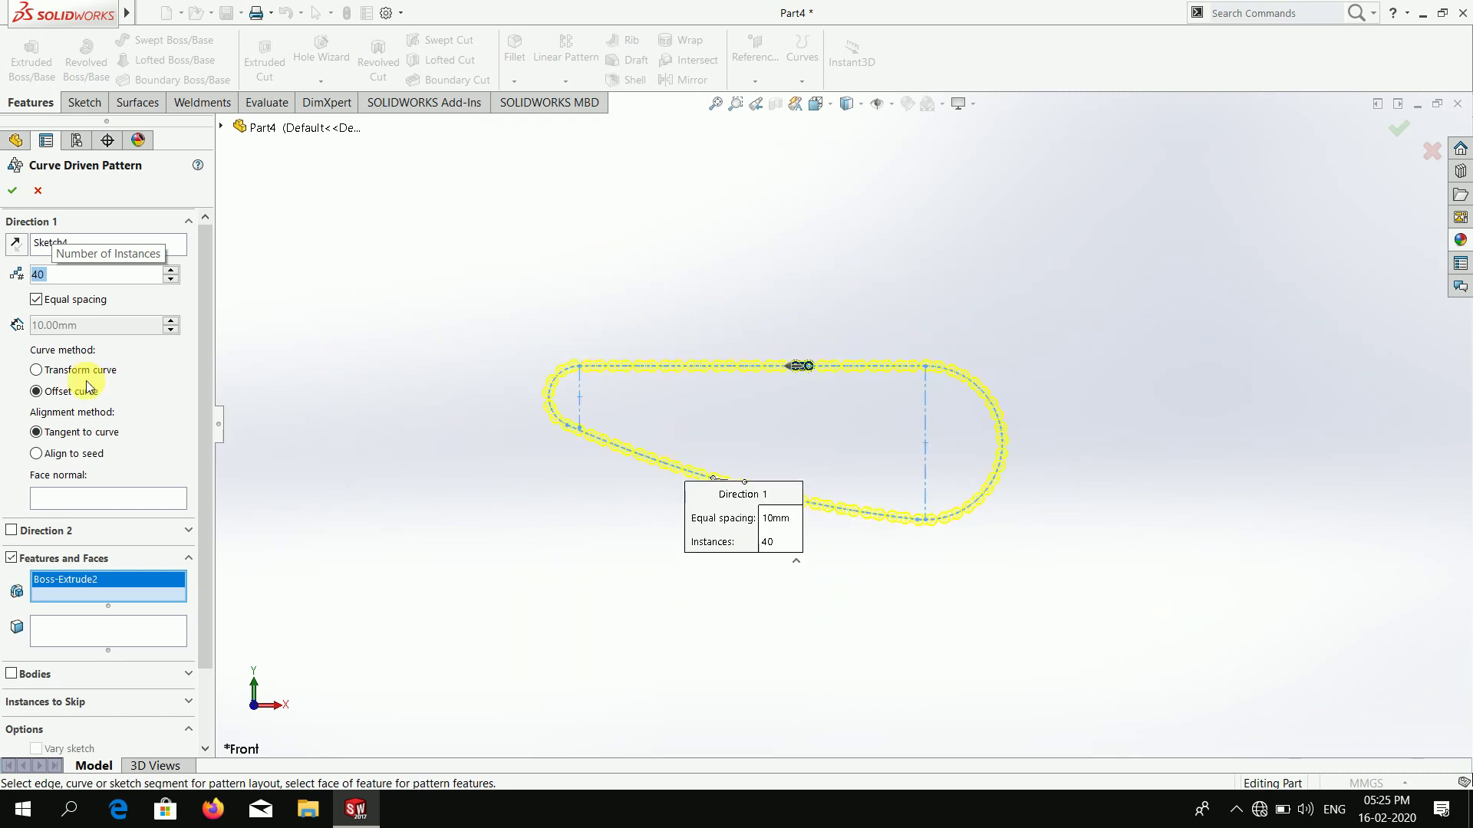
click(36, 370)
scroll(4, 431, down, 2)
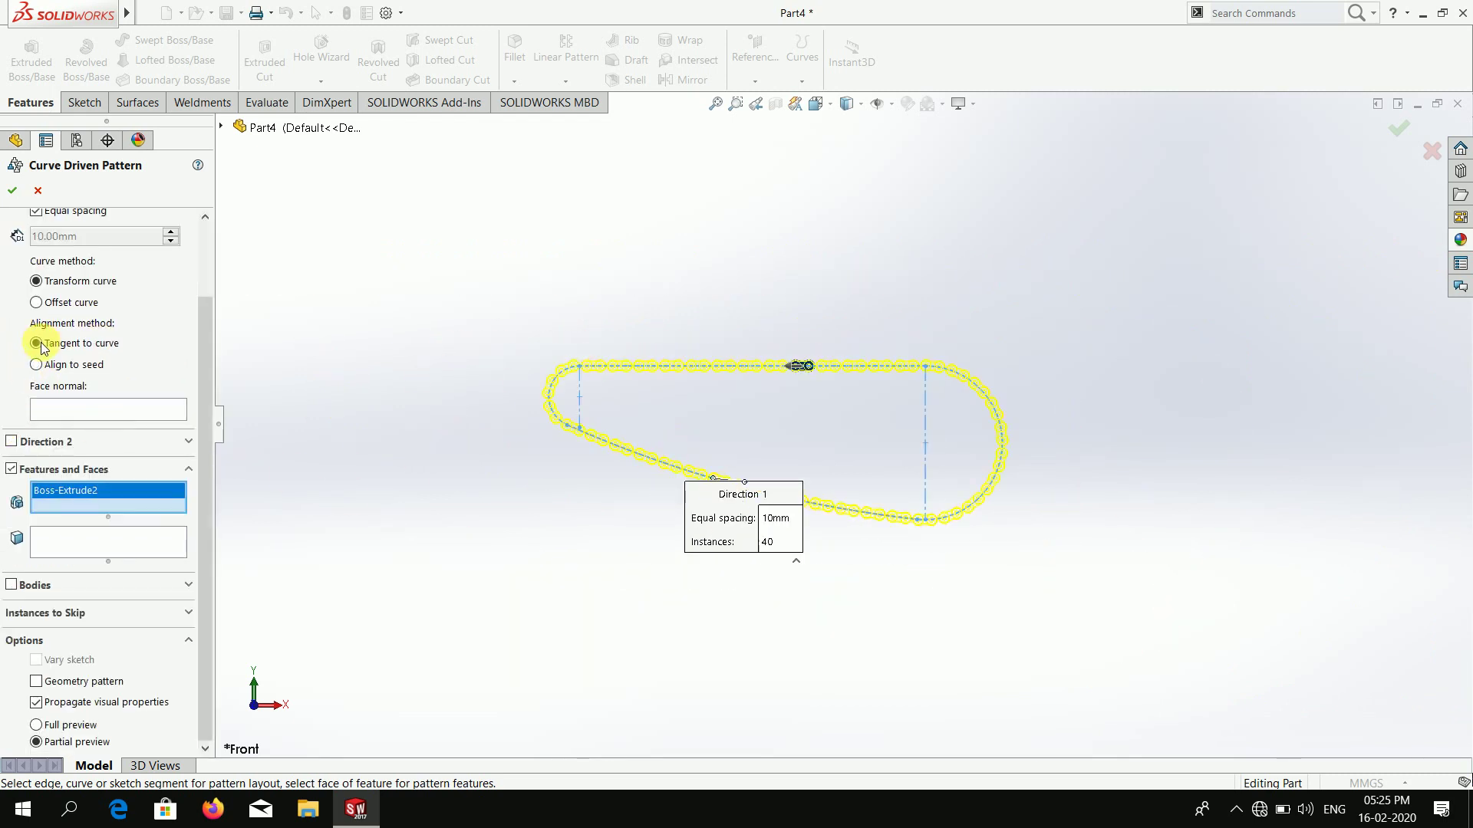
scroll(633, 362, down, 1)
scroll(634, 362, down, 3)
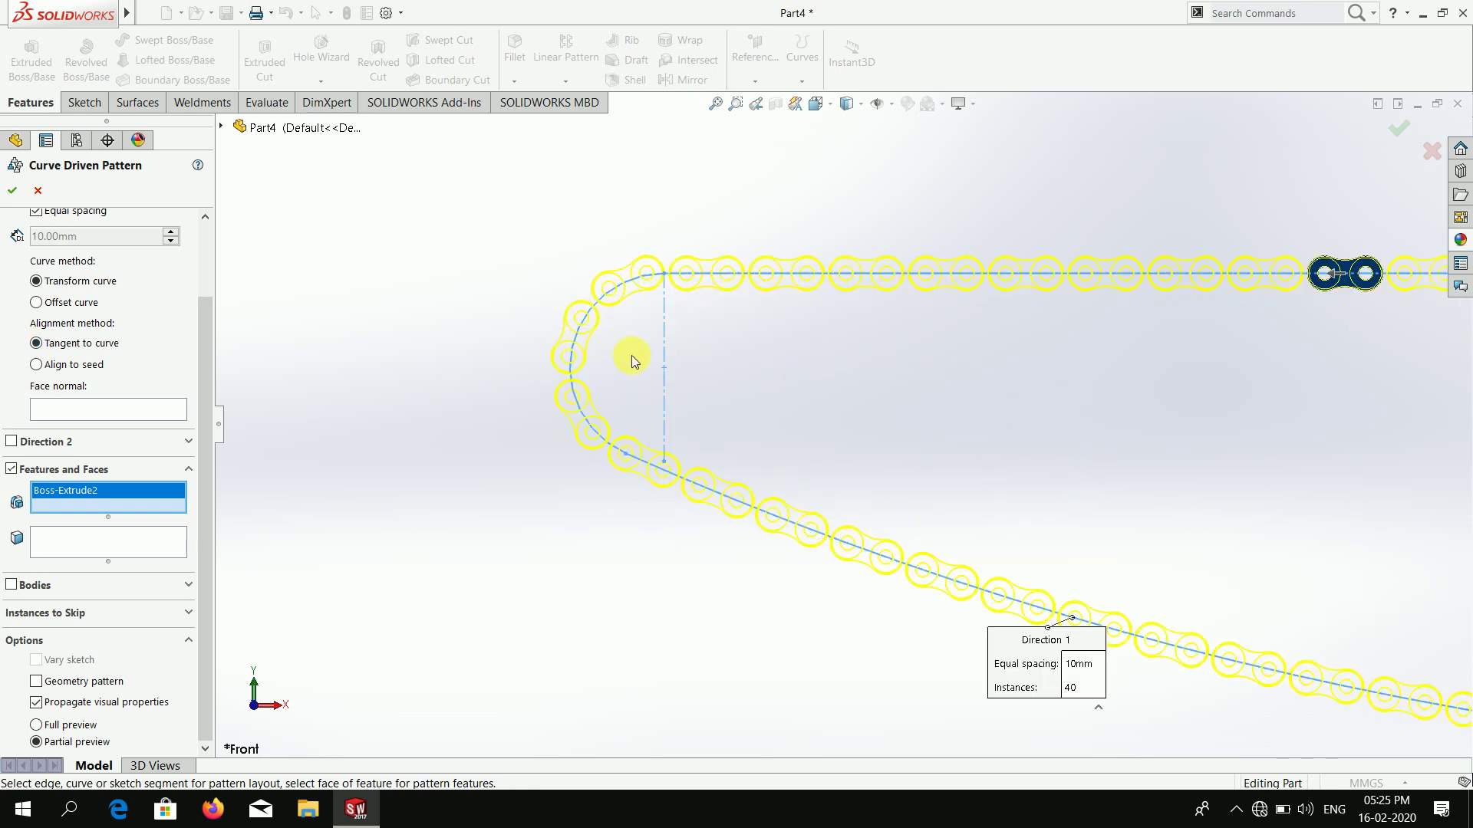
click(33, 367)
scroll(953, 401, up, 3)
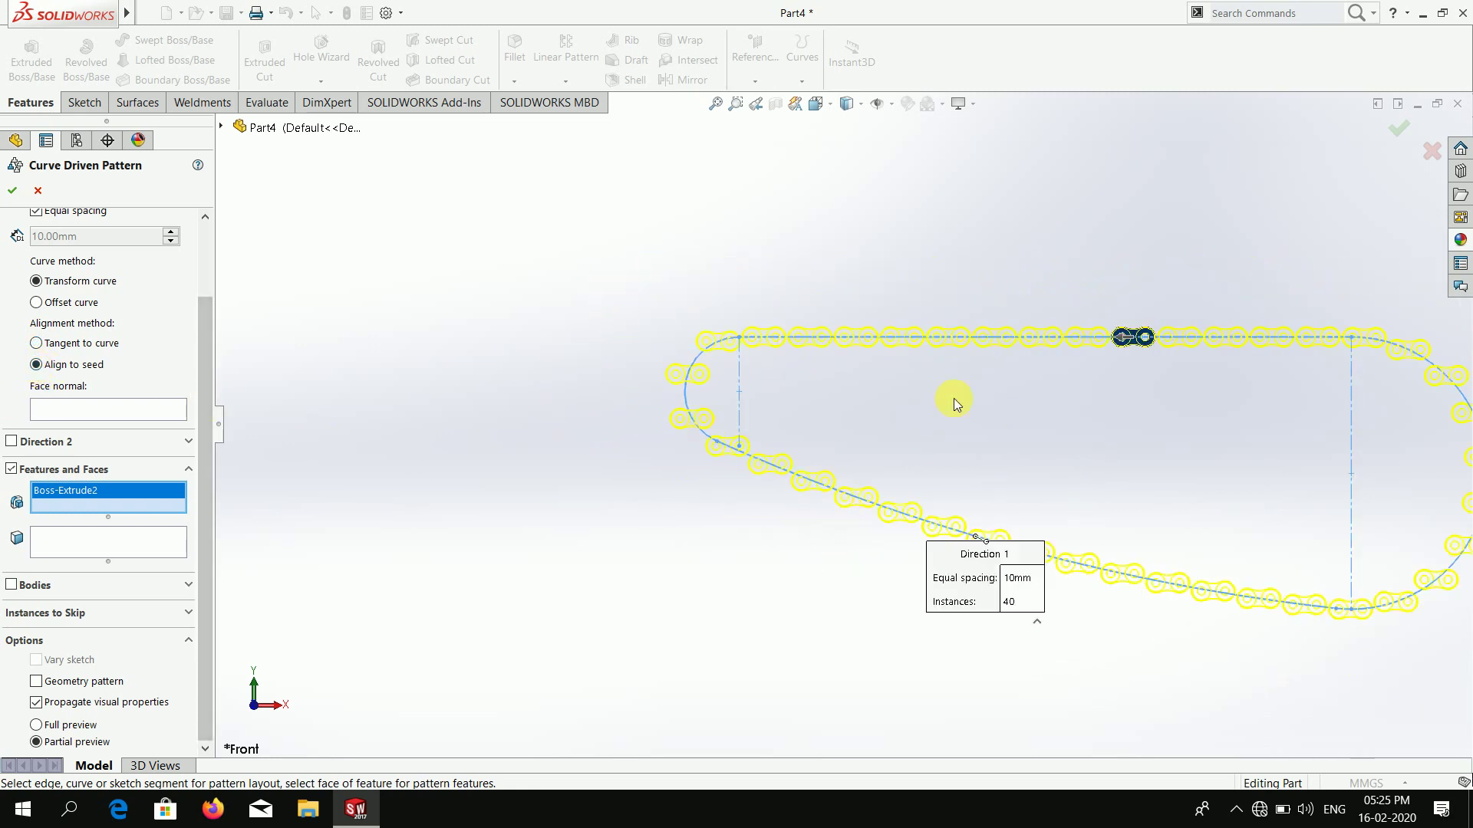
scroll(1166, 447, down, 1)
scroll(844, 491, up, 2)
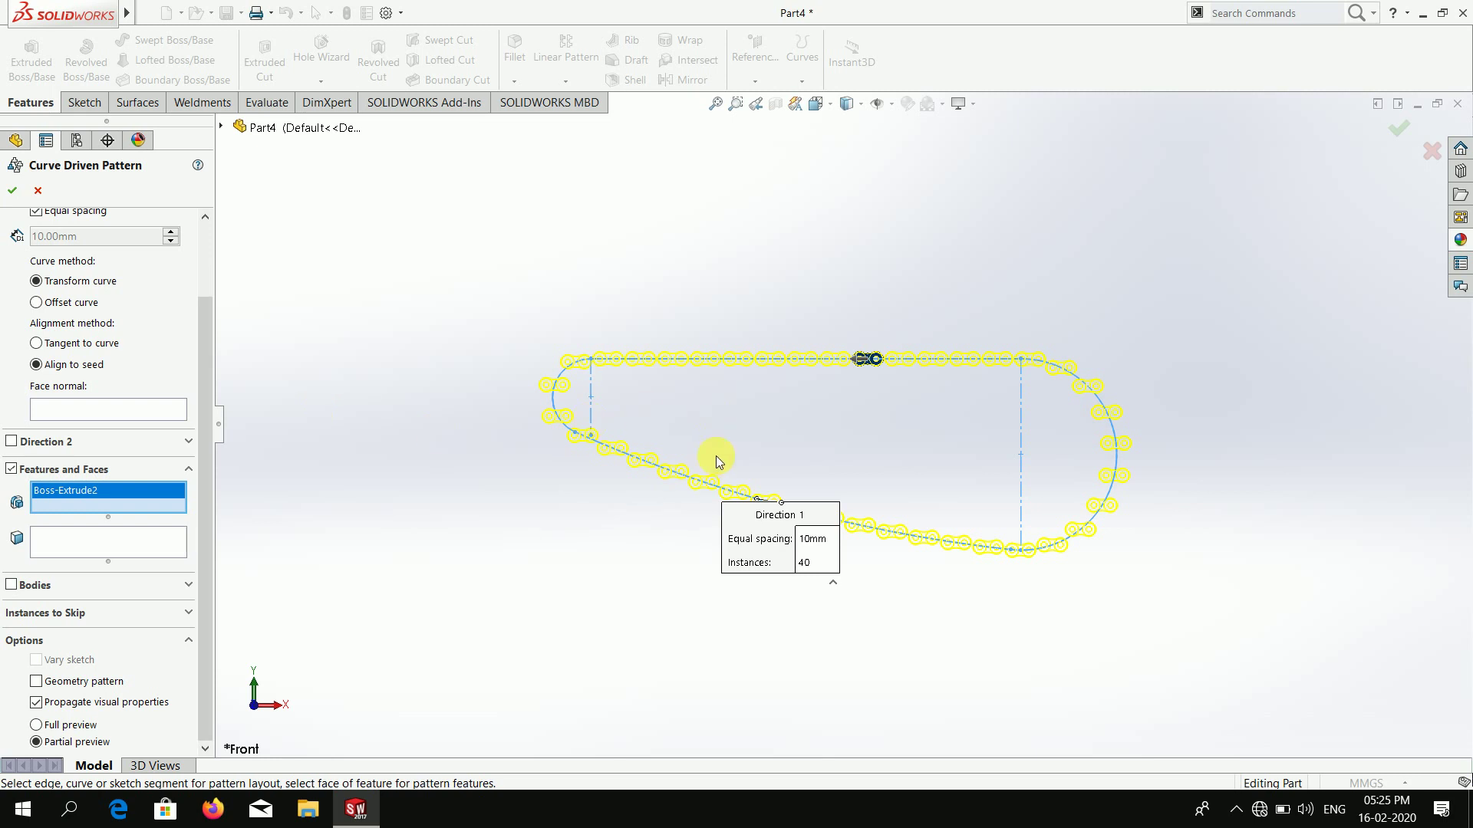
- Make the links Tangent to curve, then re-edit CrvPattern1 to use Offset curve
click(36, 343)
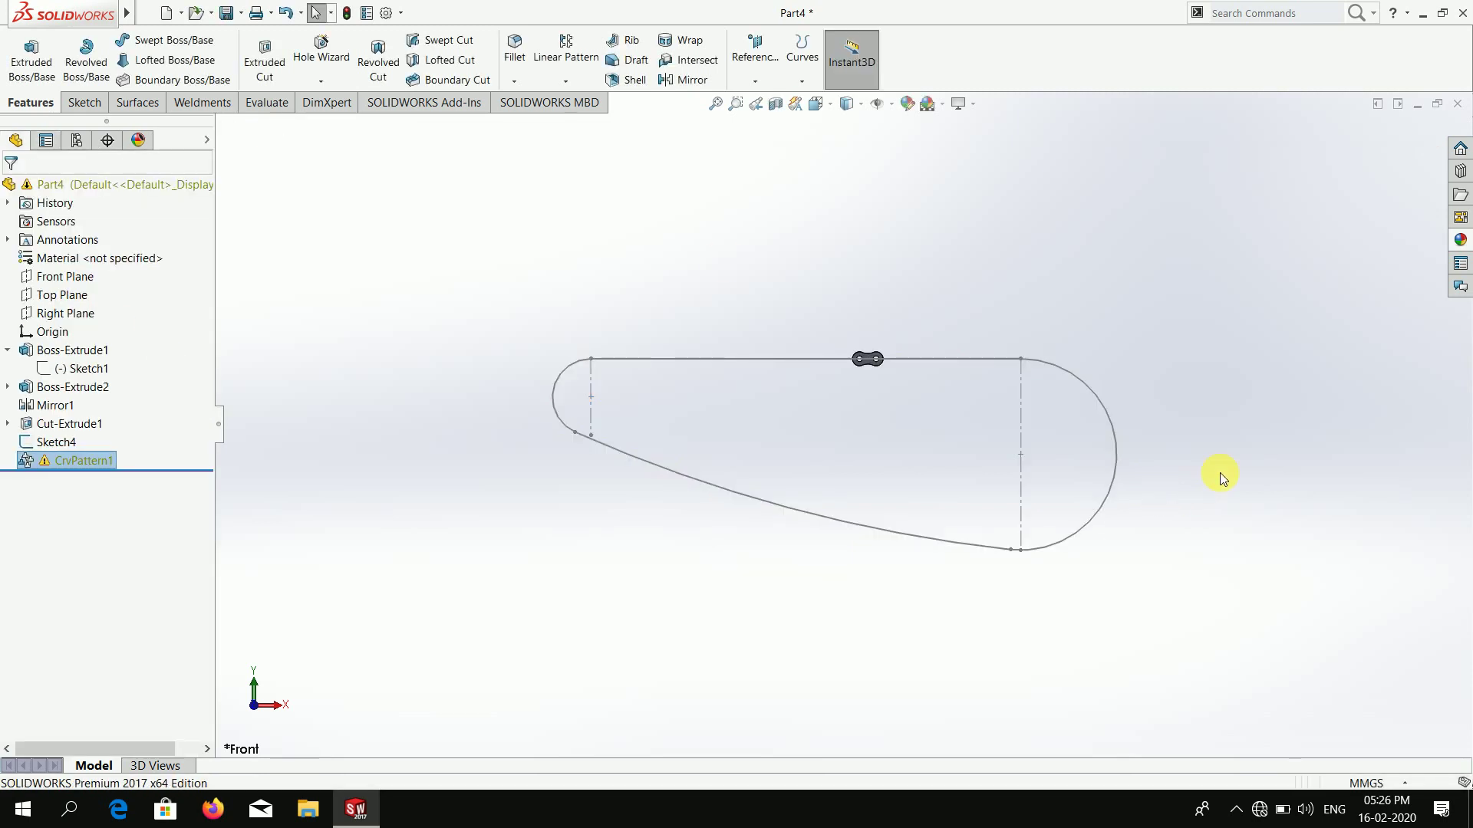
right_click(85, 463)
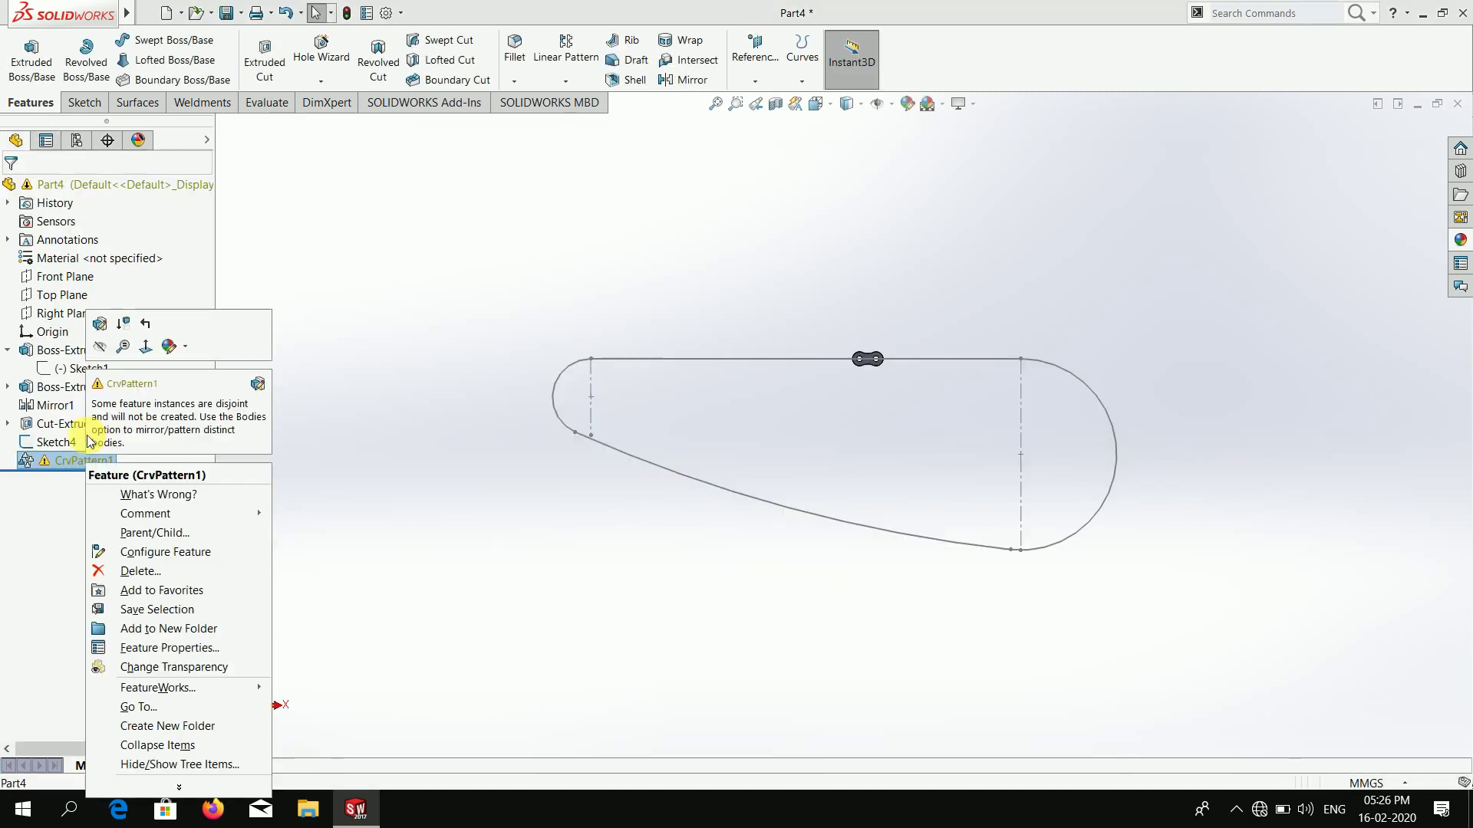
click(100, 326)
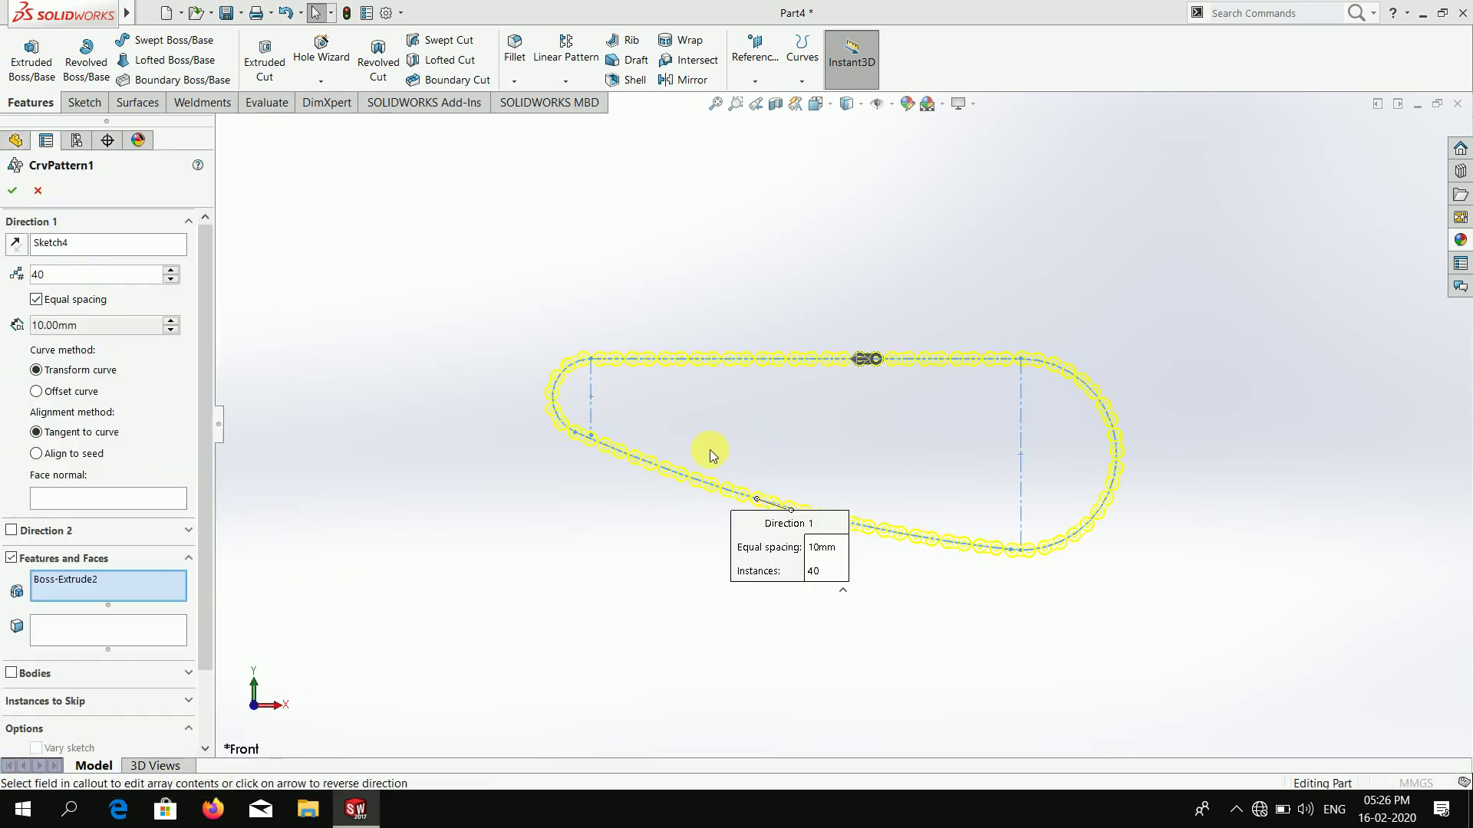
drag(201, 491, 196, 614)
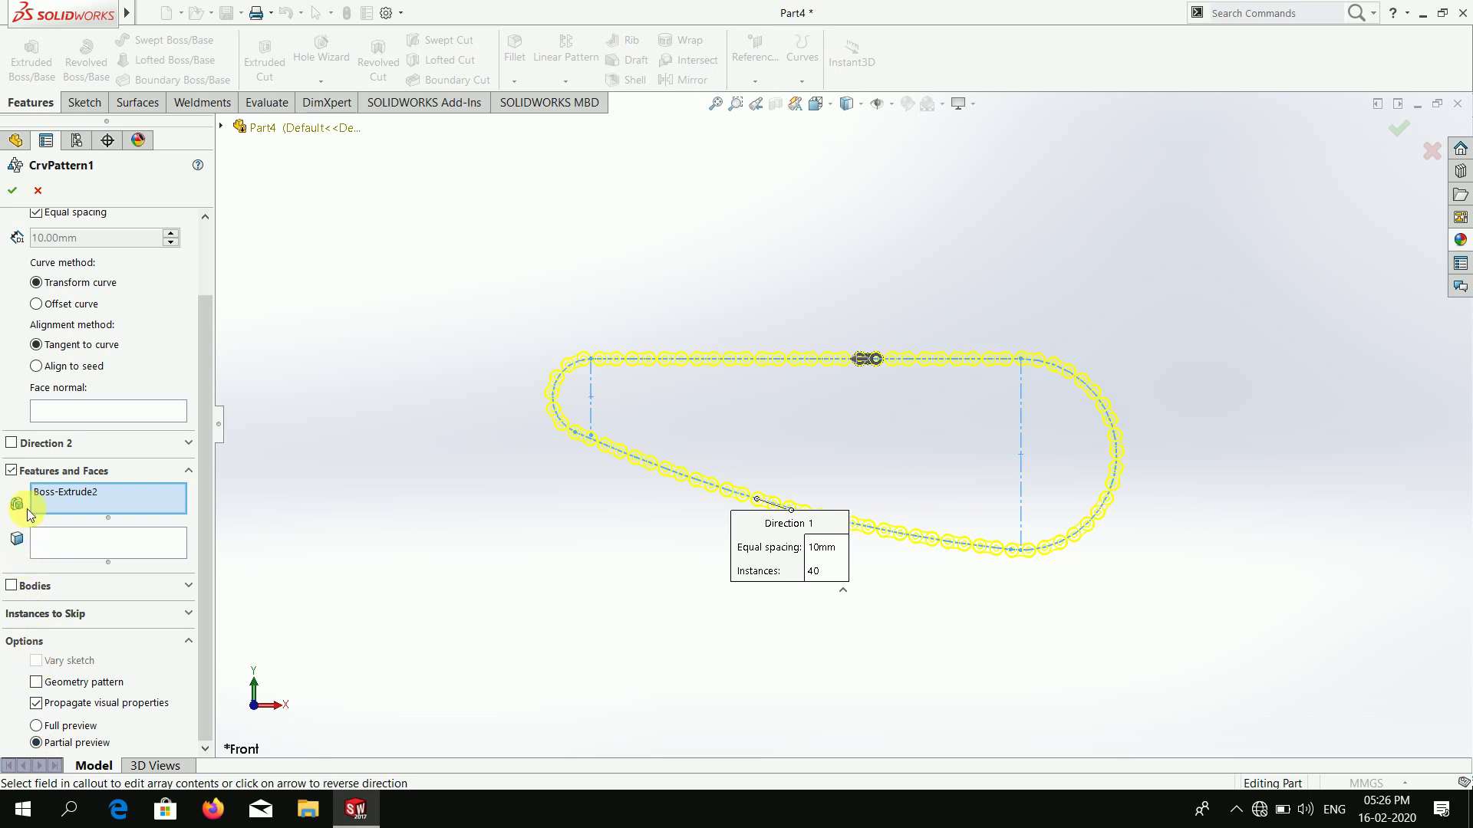
scroll(29, 311, up, 3)
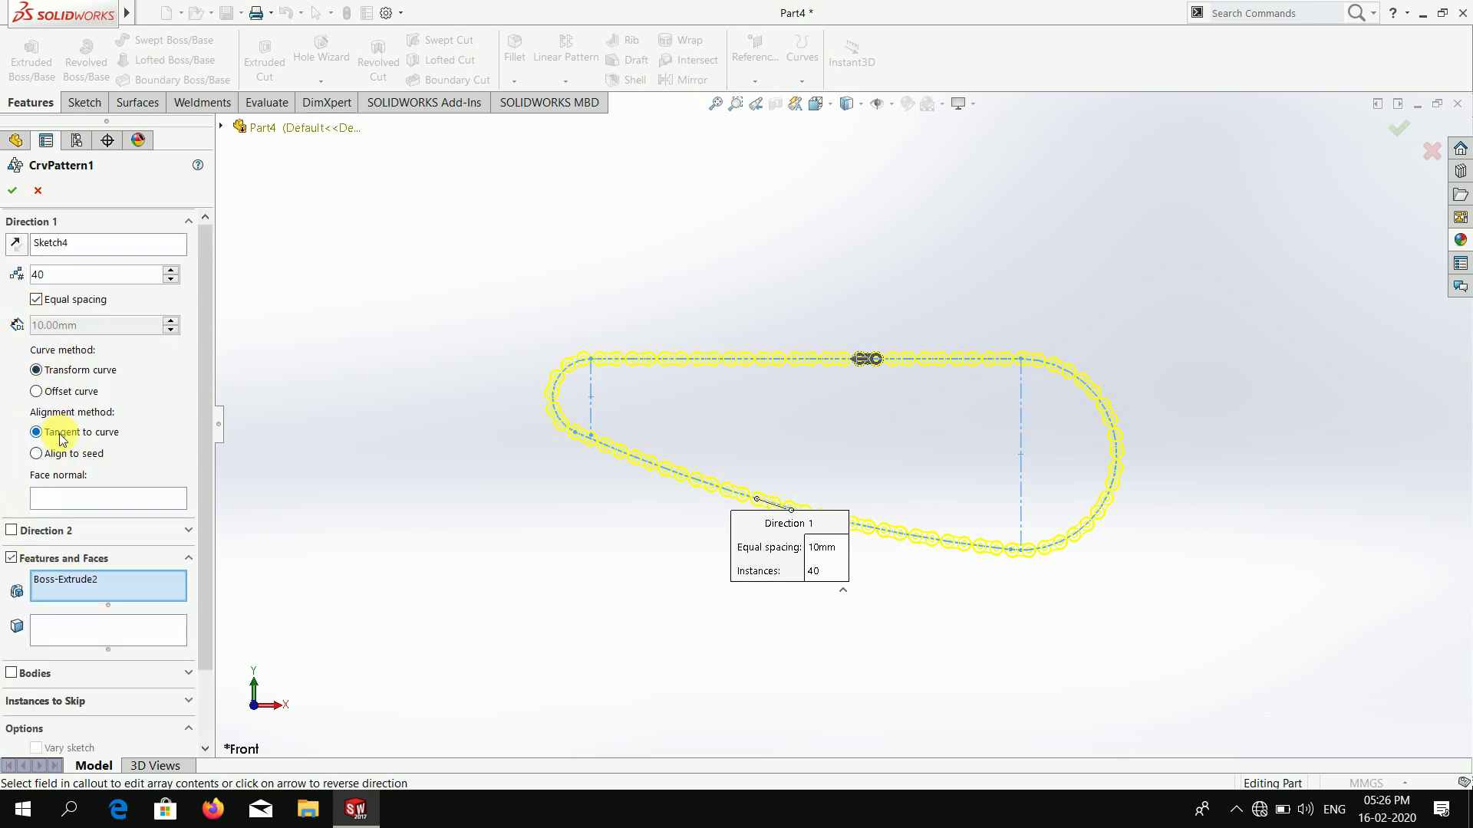
click(53, 388)
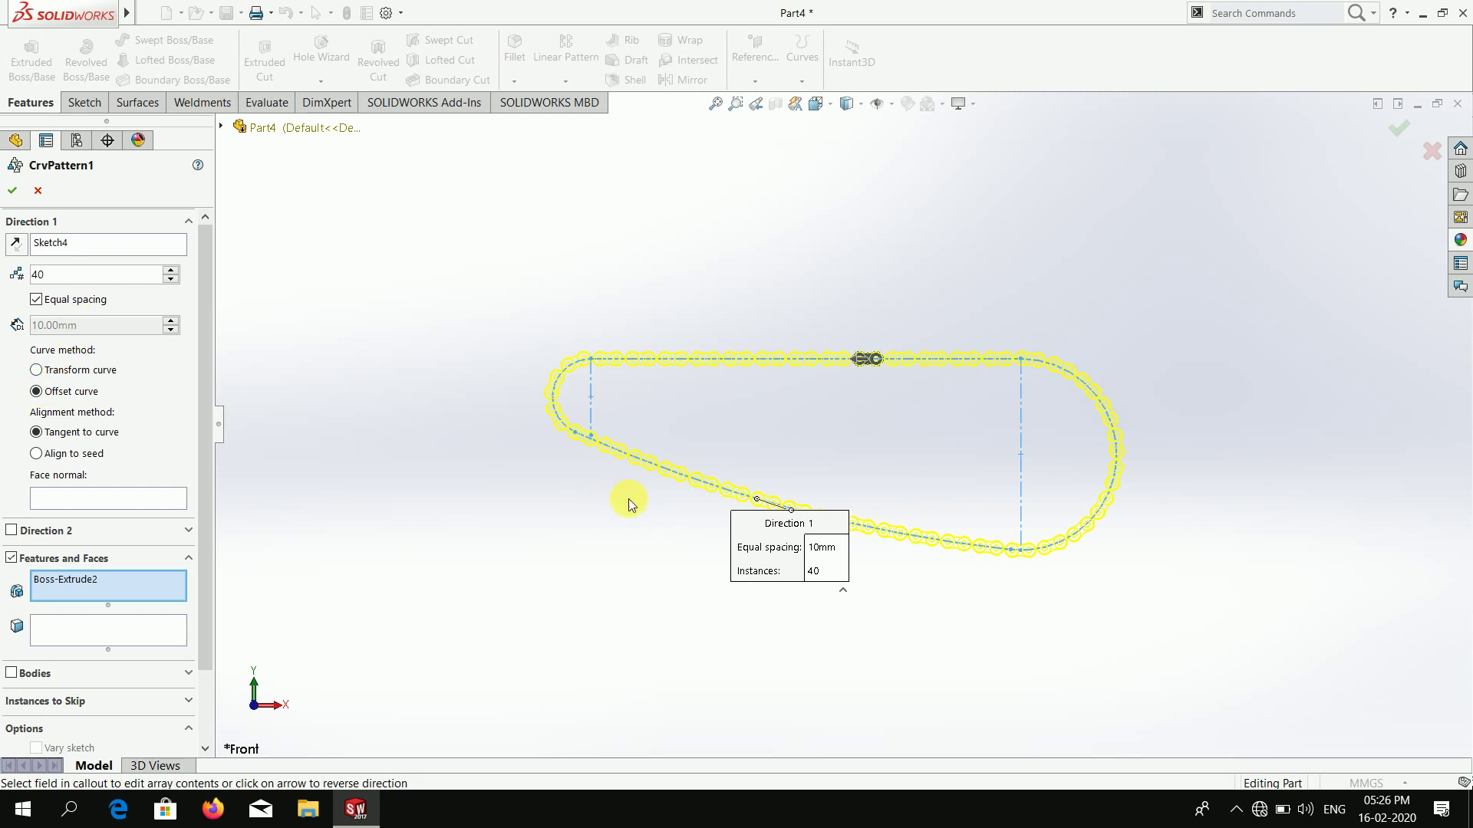
click(12, 192)
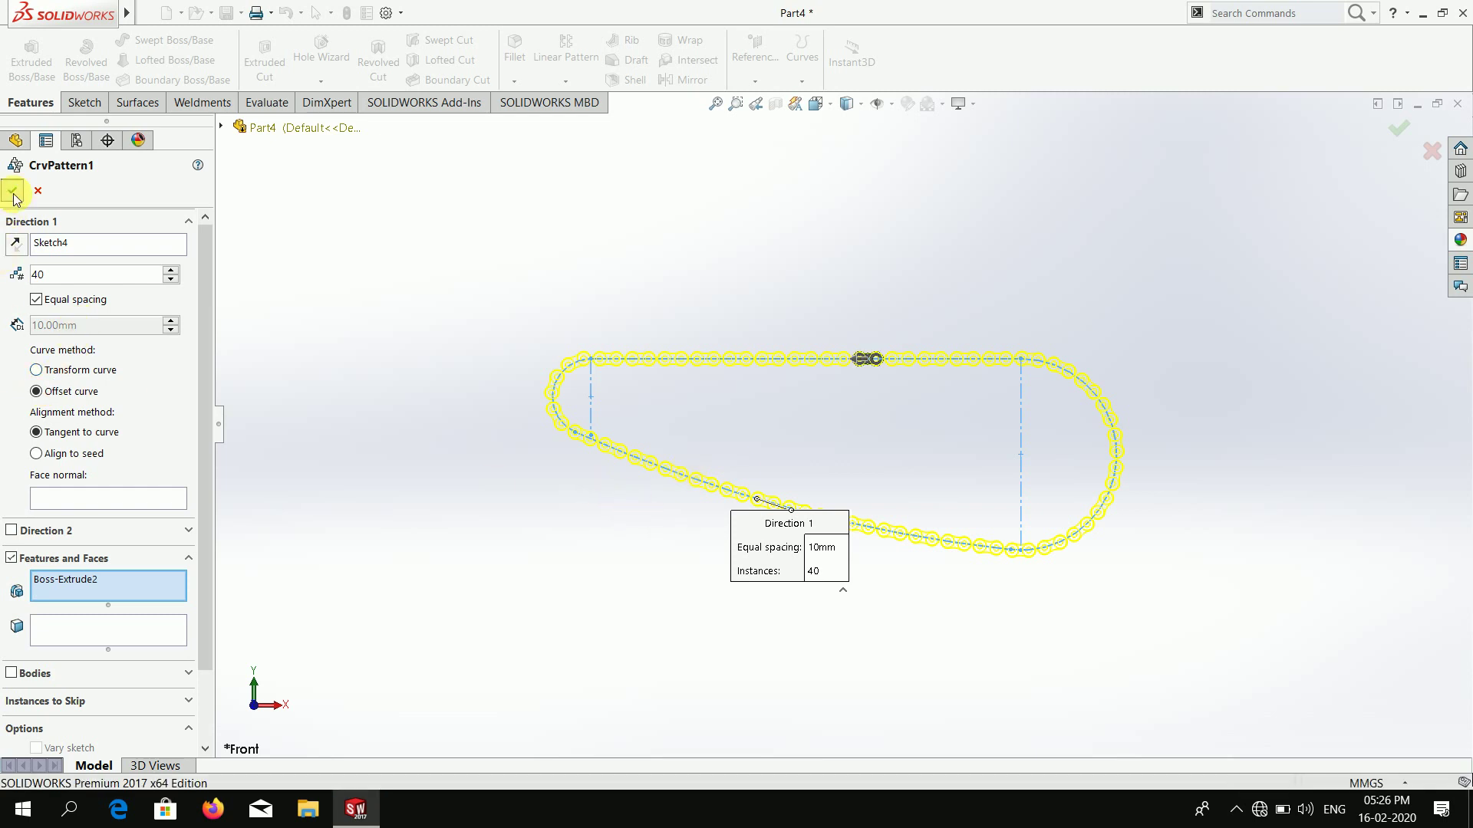
- Try Geometry pattern in CrvPattern1's options, then turn it off after the rebuild error
right_click(86, 460)
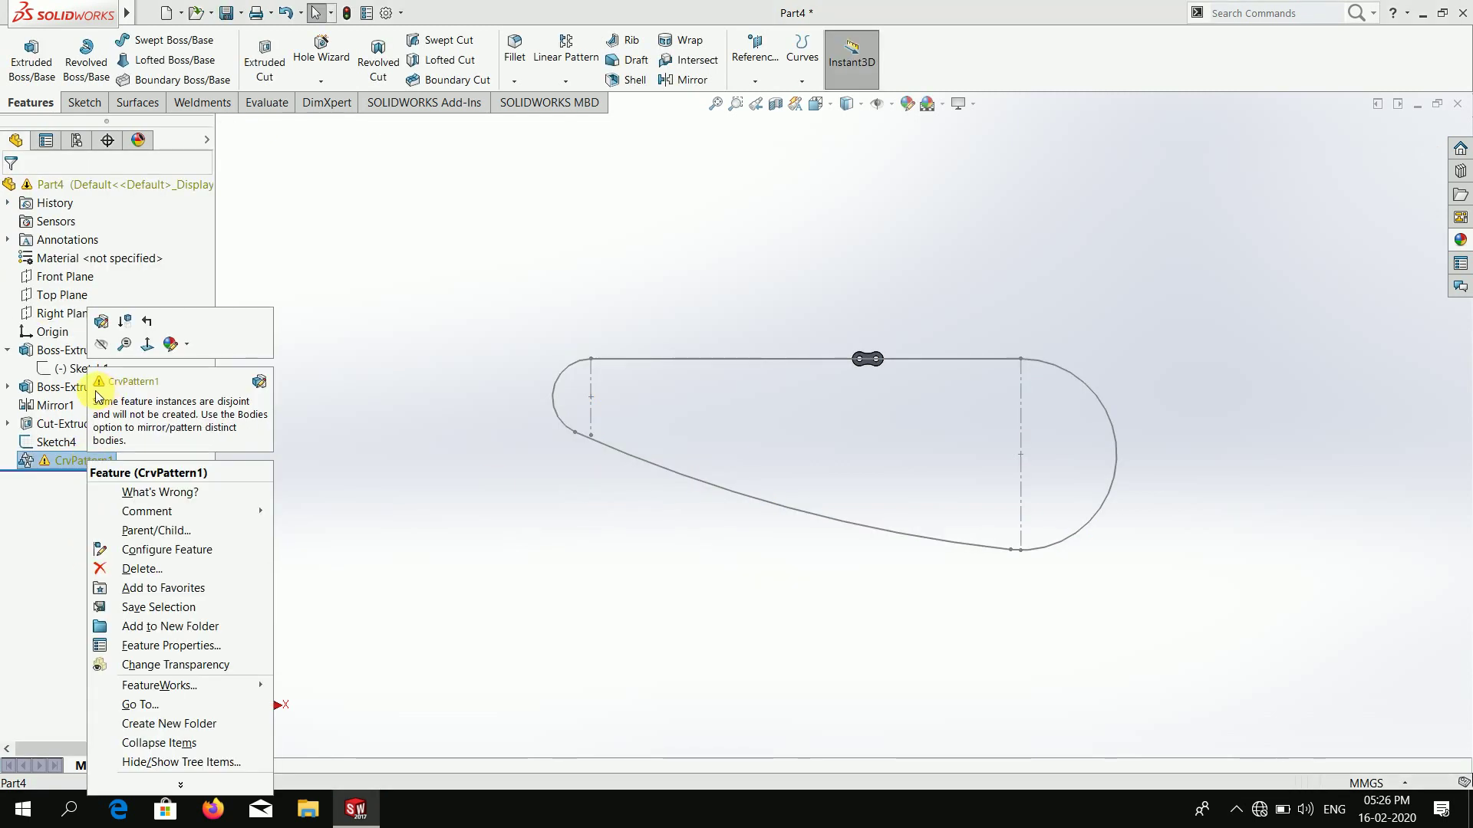
click(102, 330)
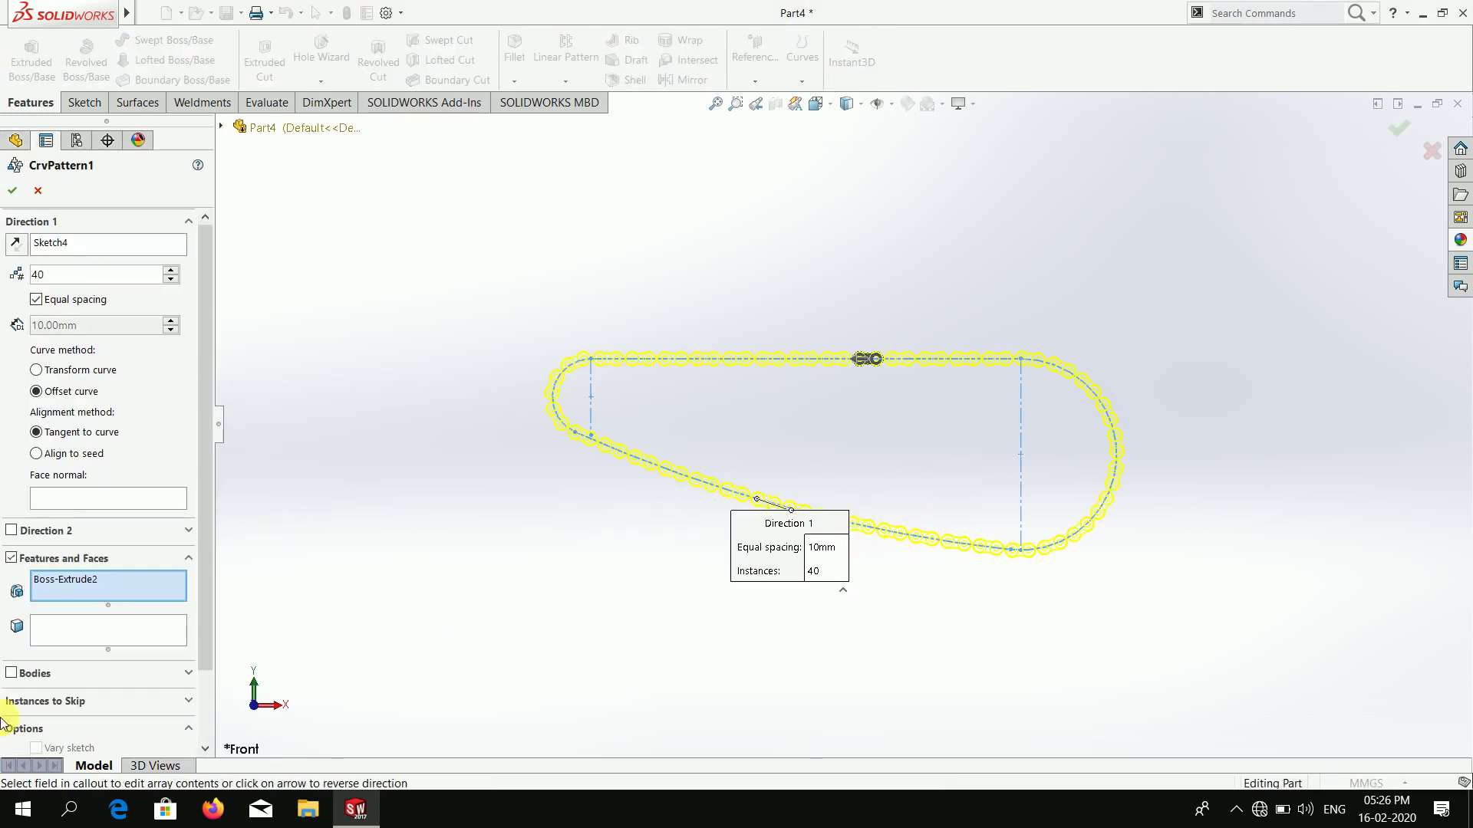
click(203, 650)
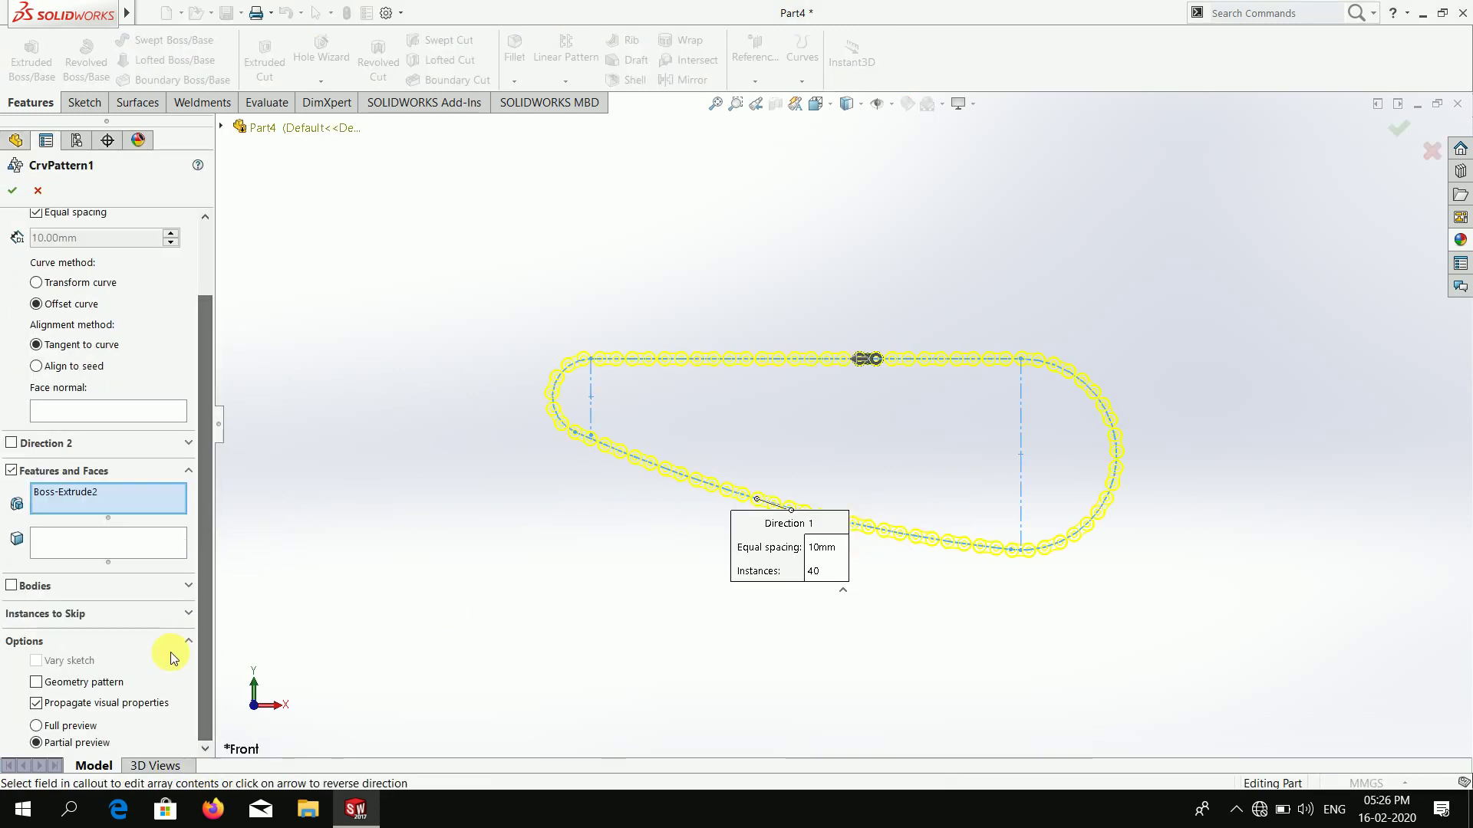
click(184, 616)
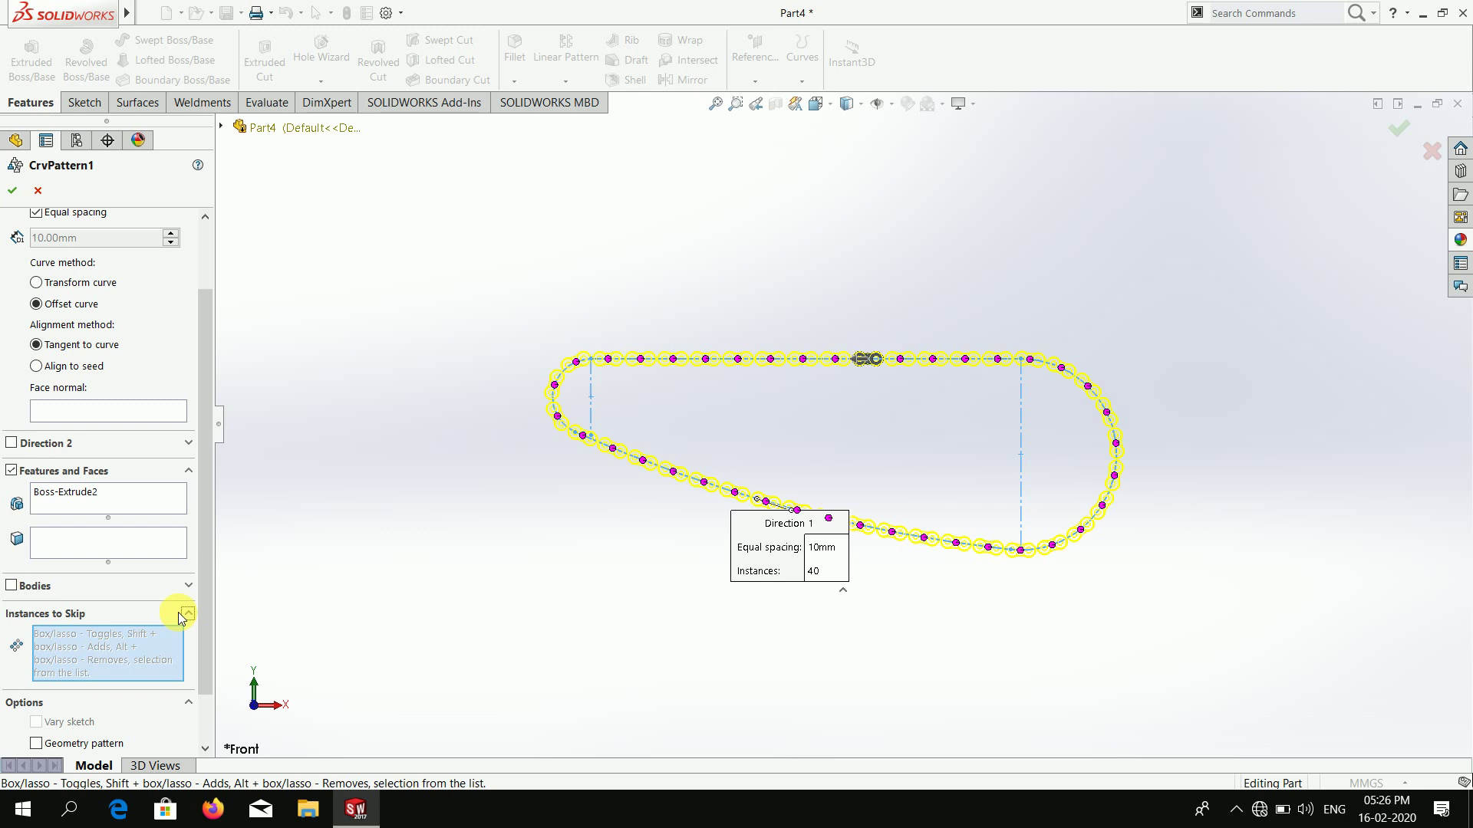
click(180, 613)
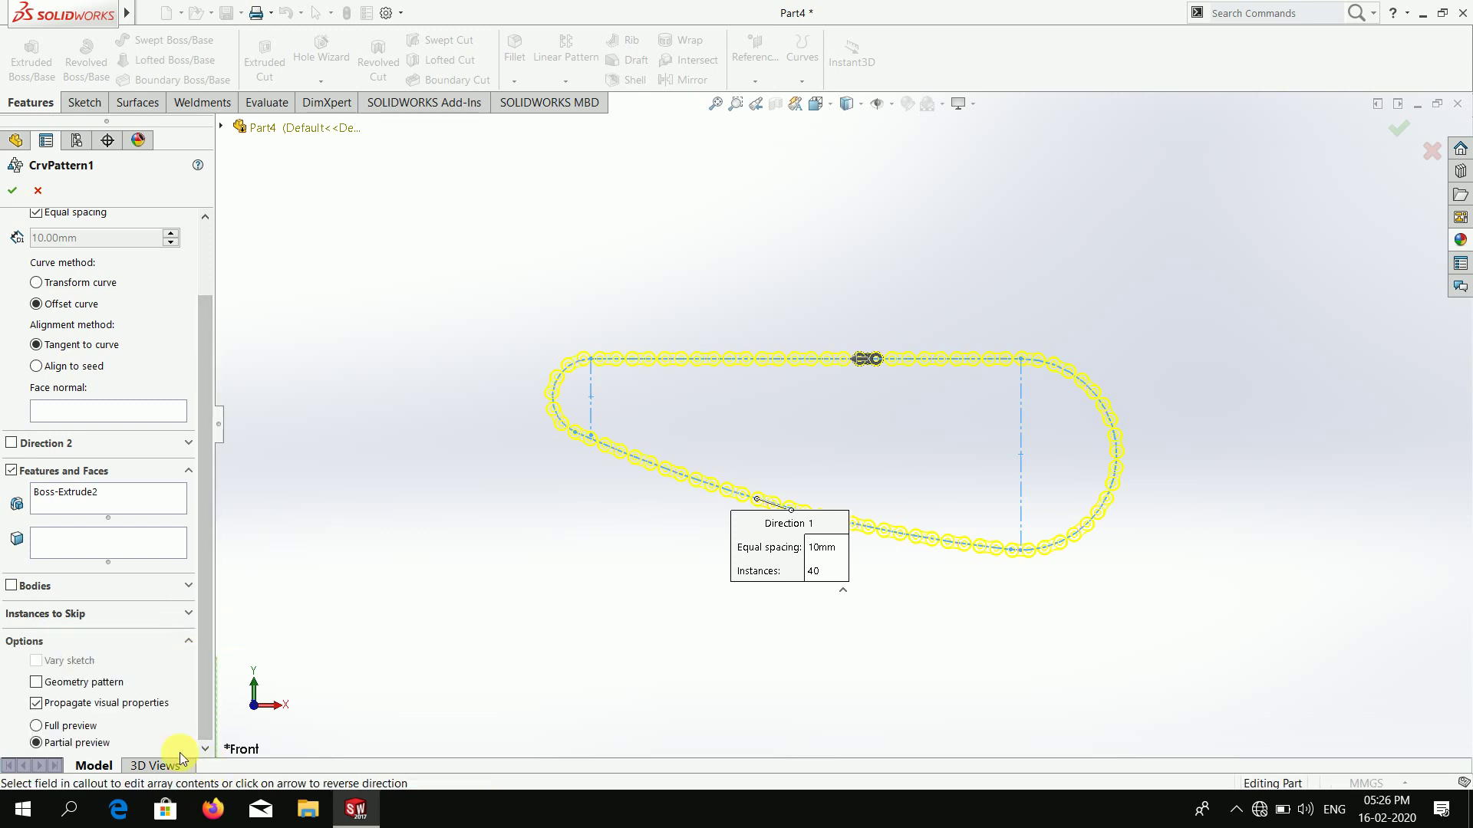
click(36, 683)
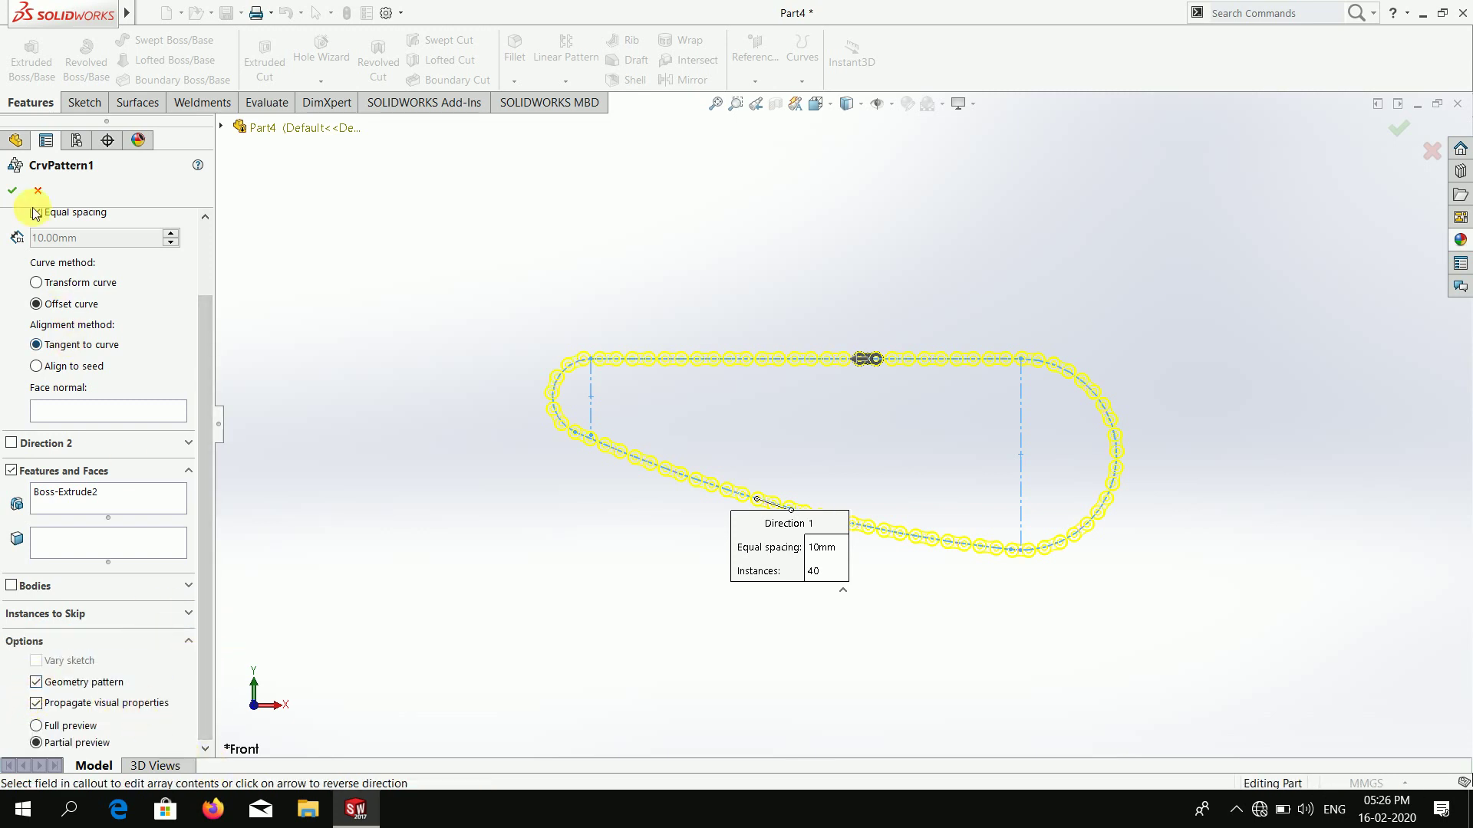
click(10, 194)
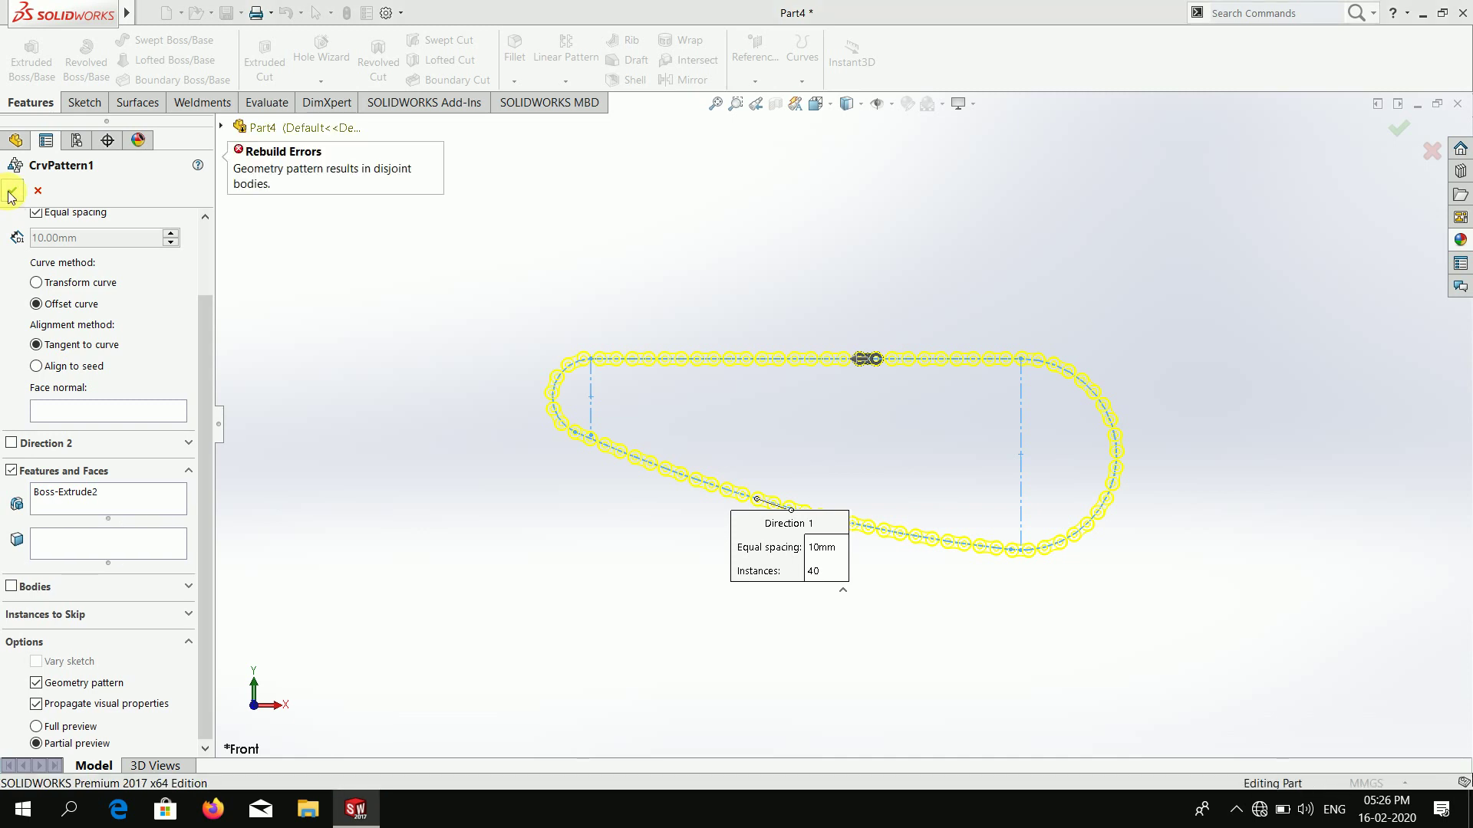
click(36, 684)
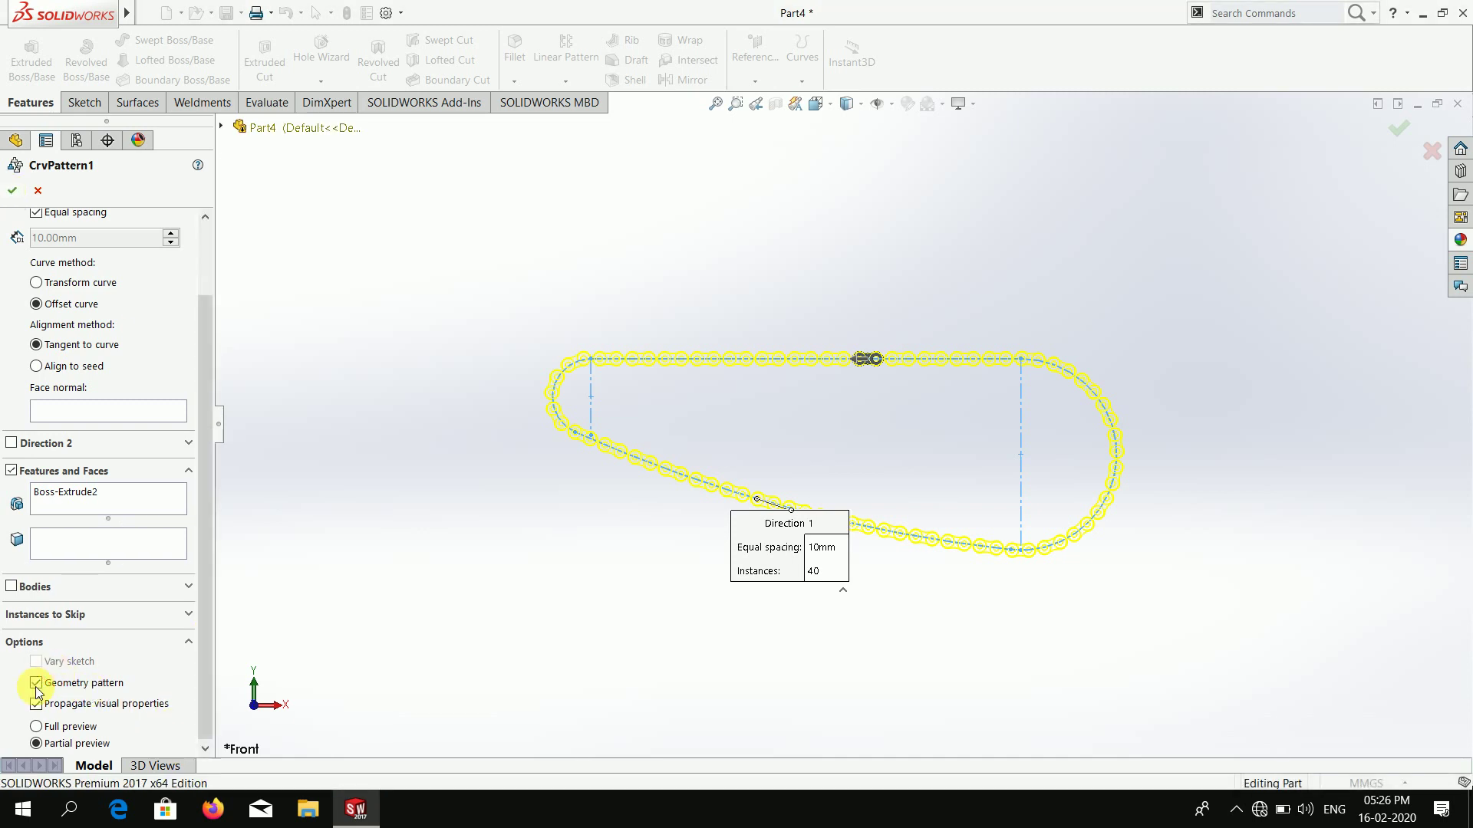
click(36, 703)
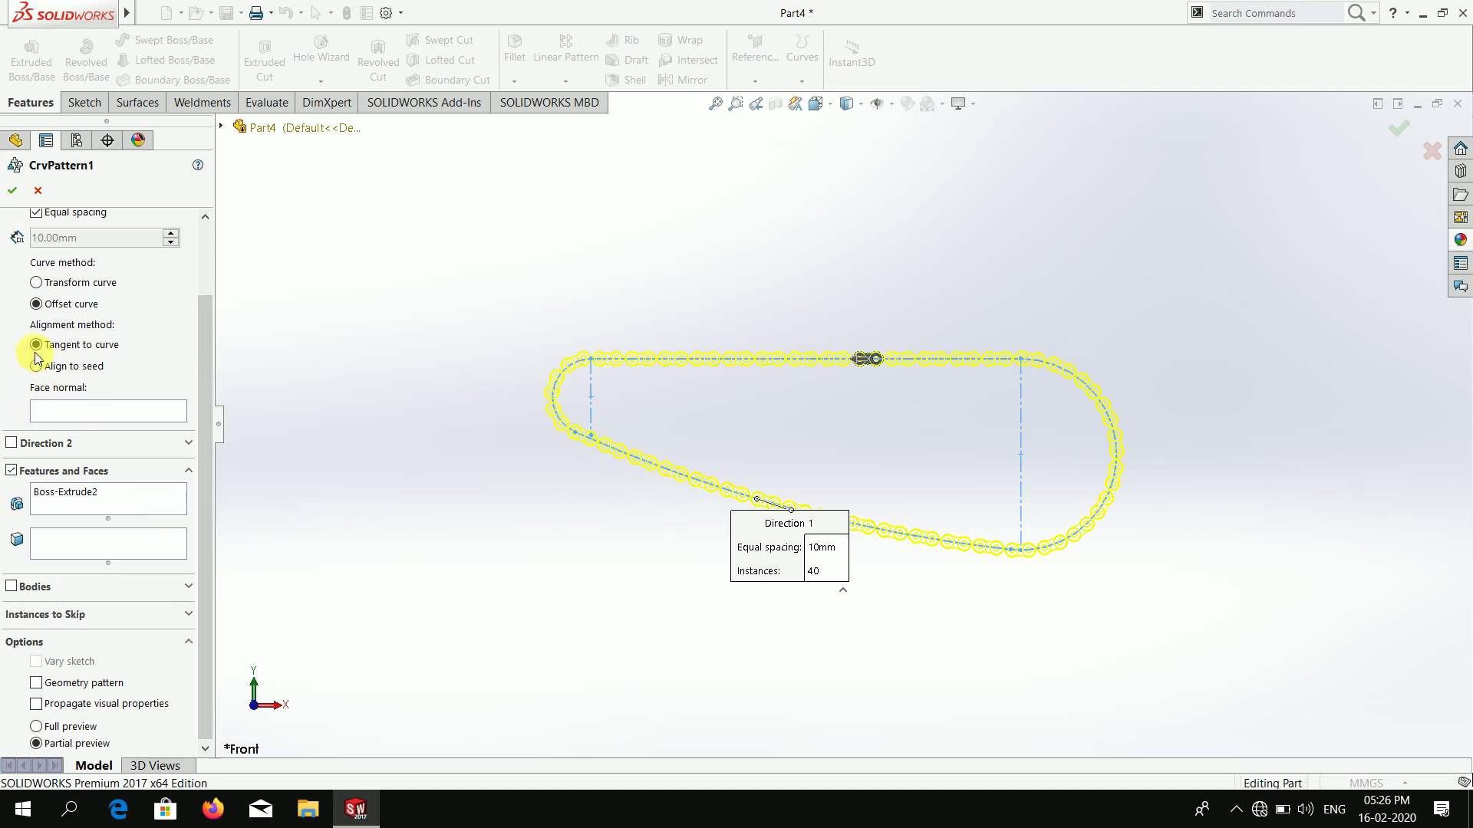
scroll(48, 379, up, 3)
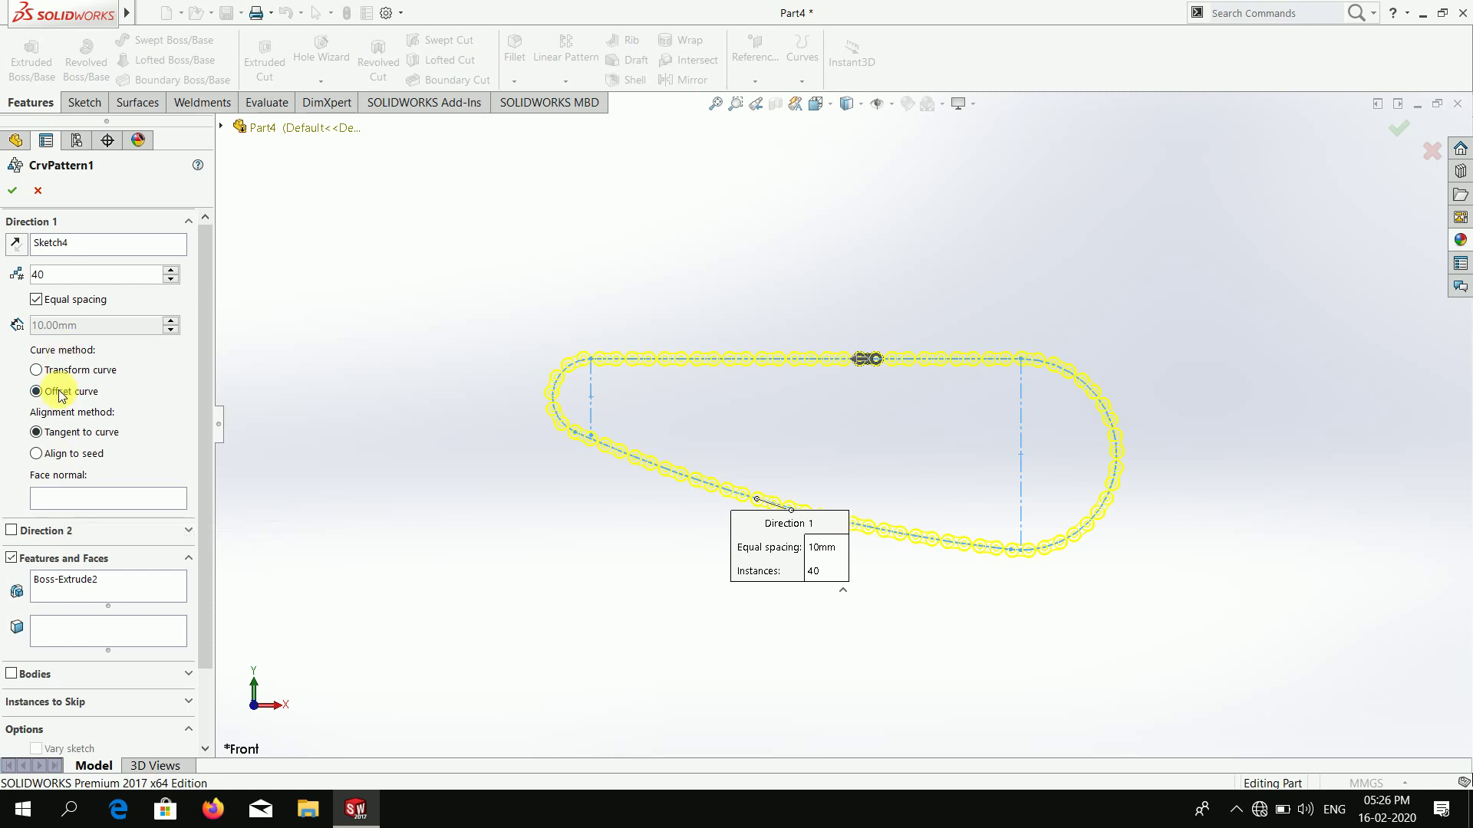
- Return CrvPattern1 to Tangent to curve, accept it, and orbit to inspect the links
click(37, 433)
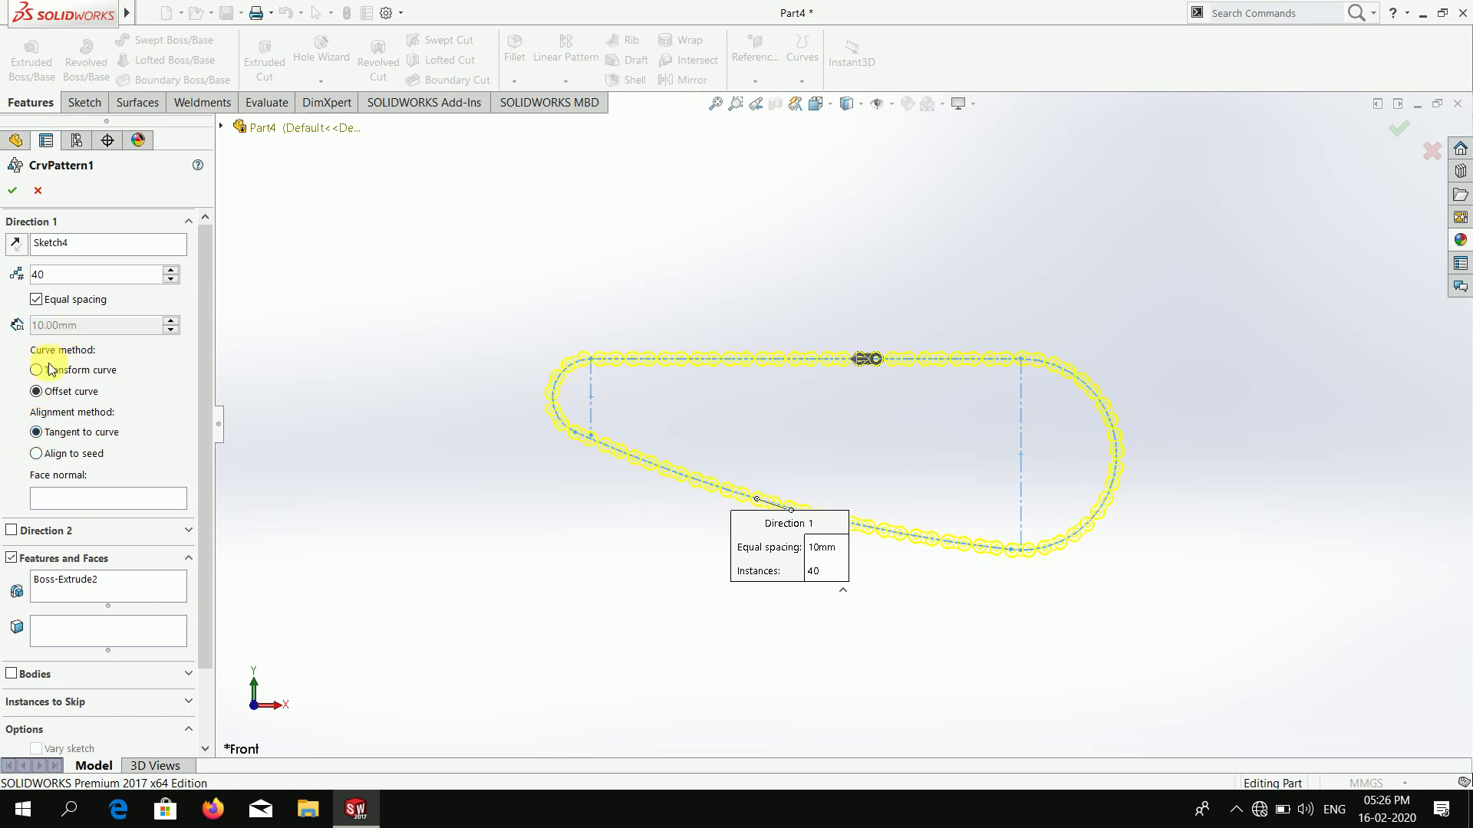
click(11, 192)
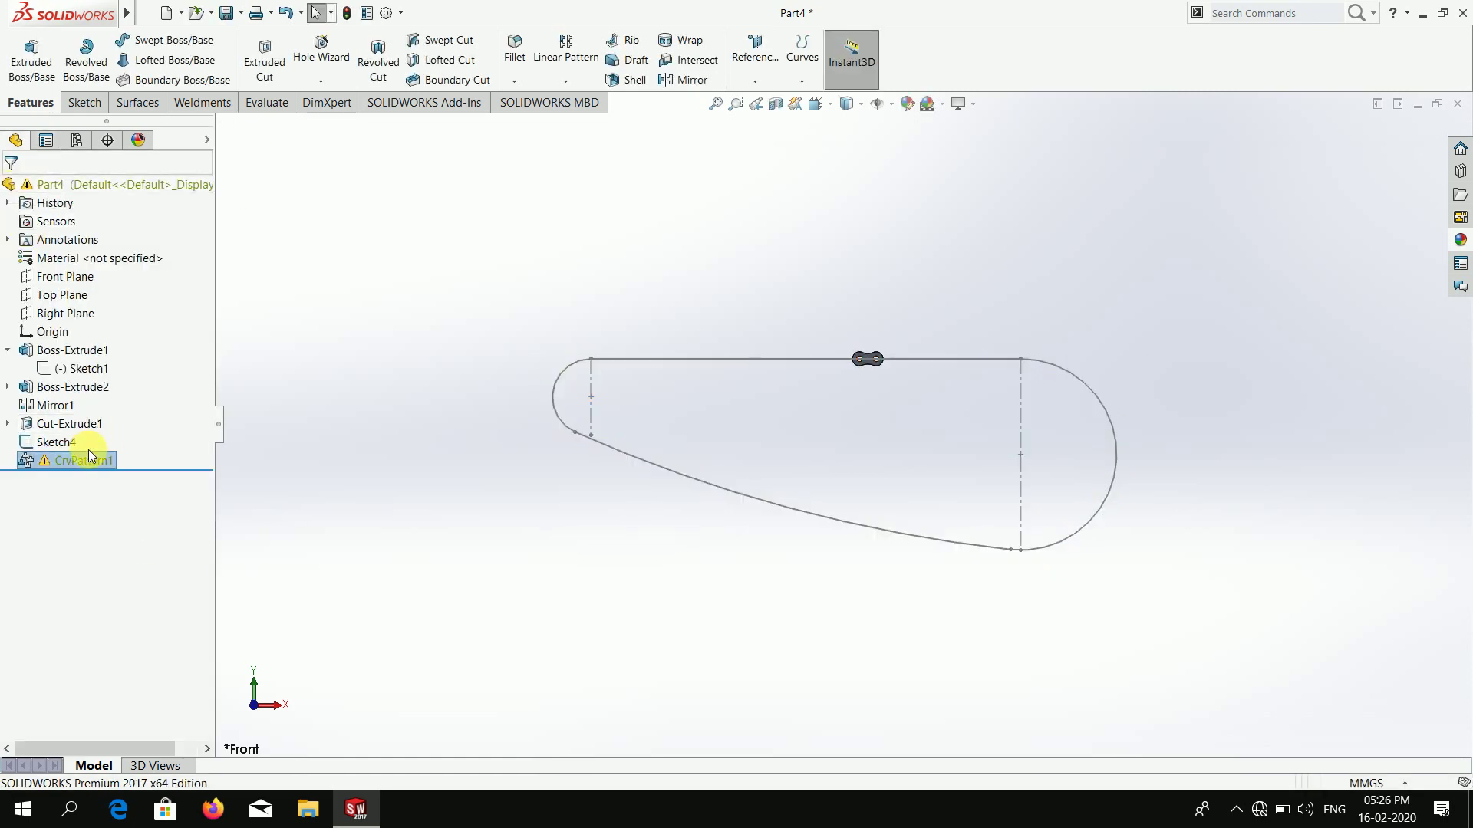
scroll(836, 395, down, 3)
mouse_move(836, 395)
middle_down()
mouse_move(898, 562)
mouse_move(965, 414)
mouse_move(954, 437)
mouse_move(971, 491)
middle_up()
scroll(964, 410, down, 3)
scroll(974, 383, down, 3)
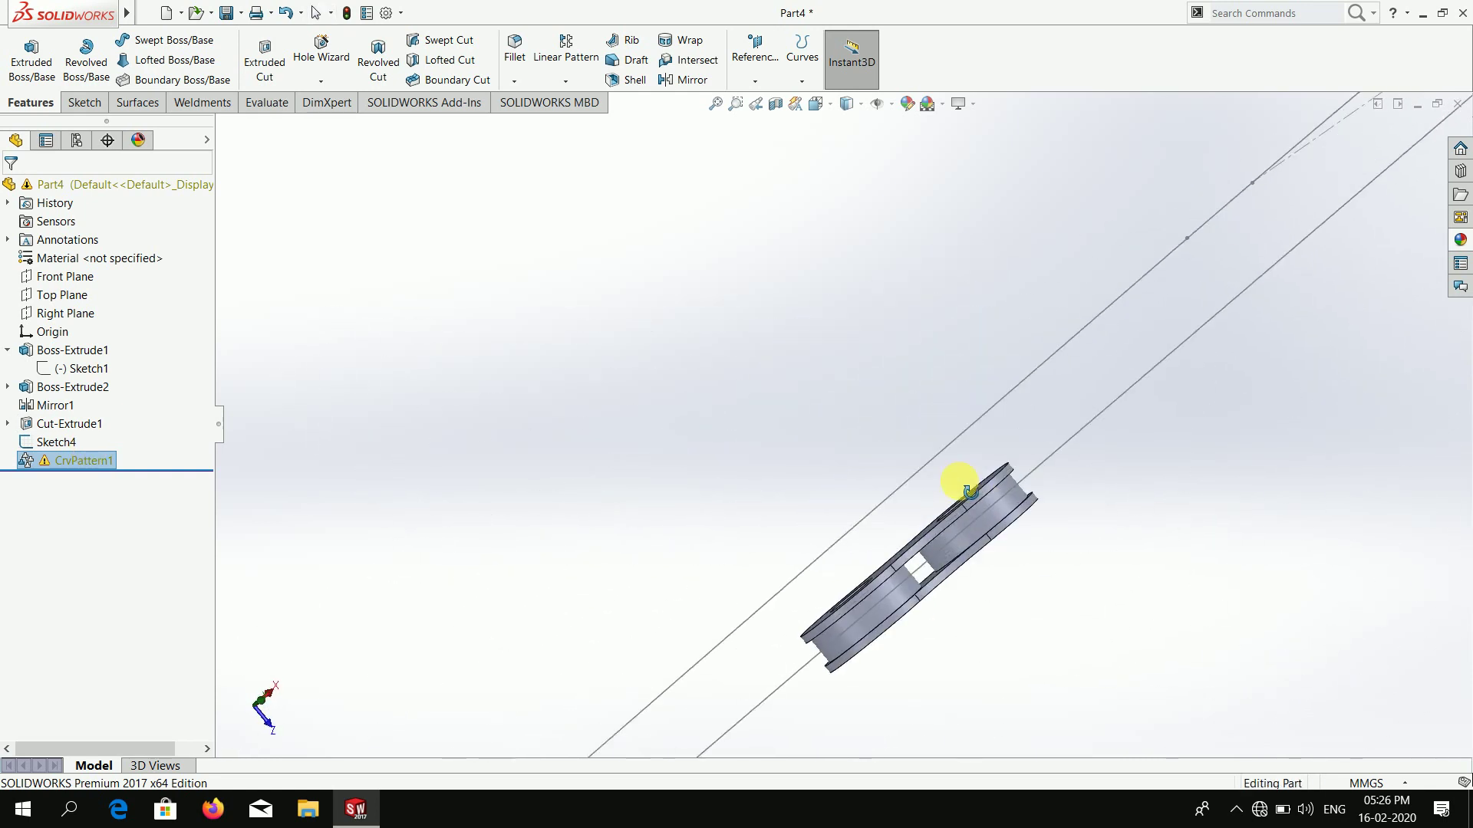
scroll(971, 491, up, 3)
mouse_move(945, 388)
middle_down()
mouse_move(946, 523)
mouse_move(927, 564)
mouse_move(852, 483)
middle_up()
- Reopen CrvPattern1, leave it unchanged, and bring up Sketch4's context menu
right_click(64, 468)
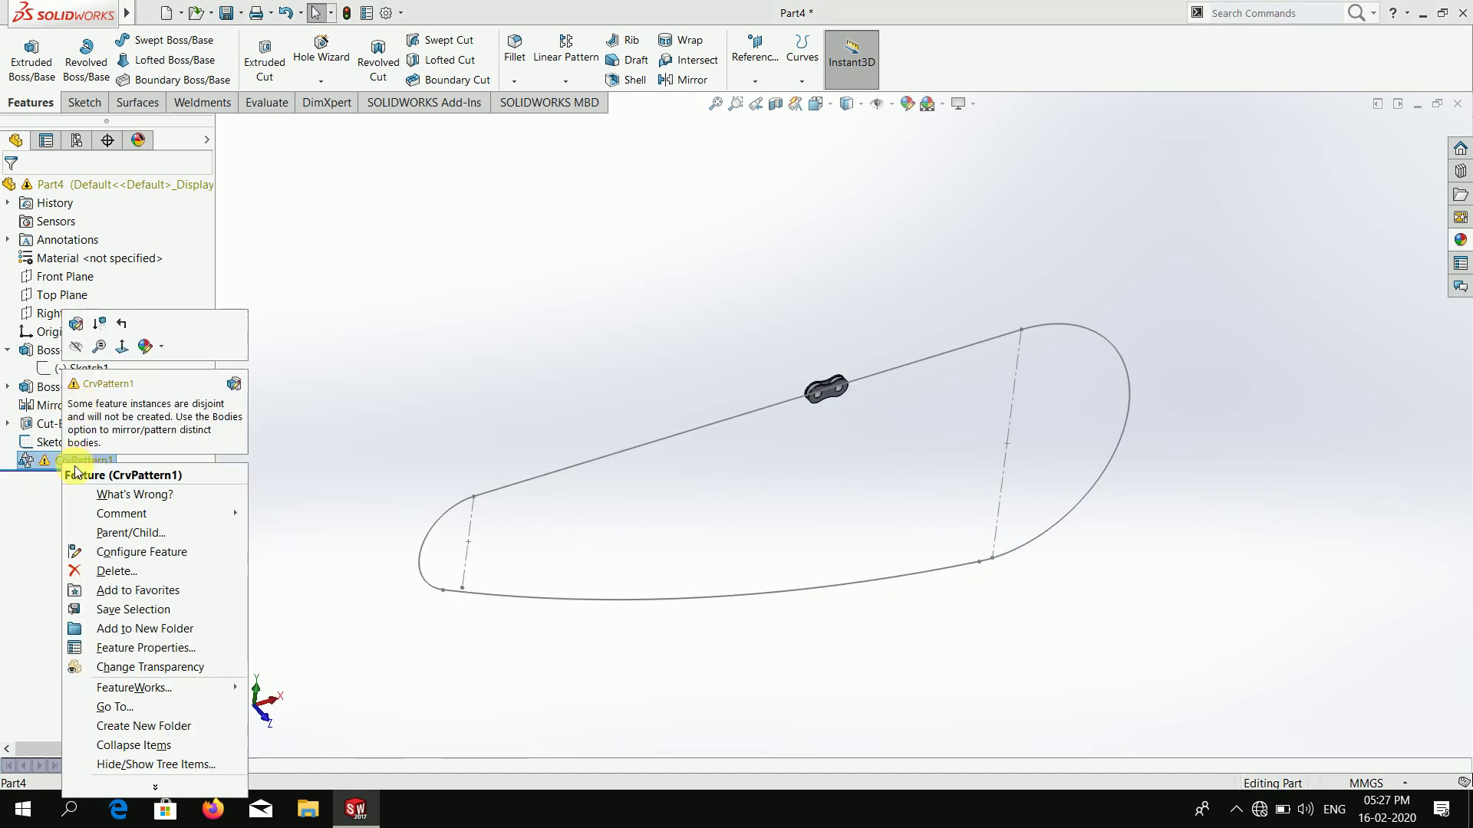
click(81, 338)
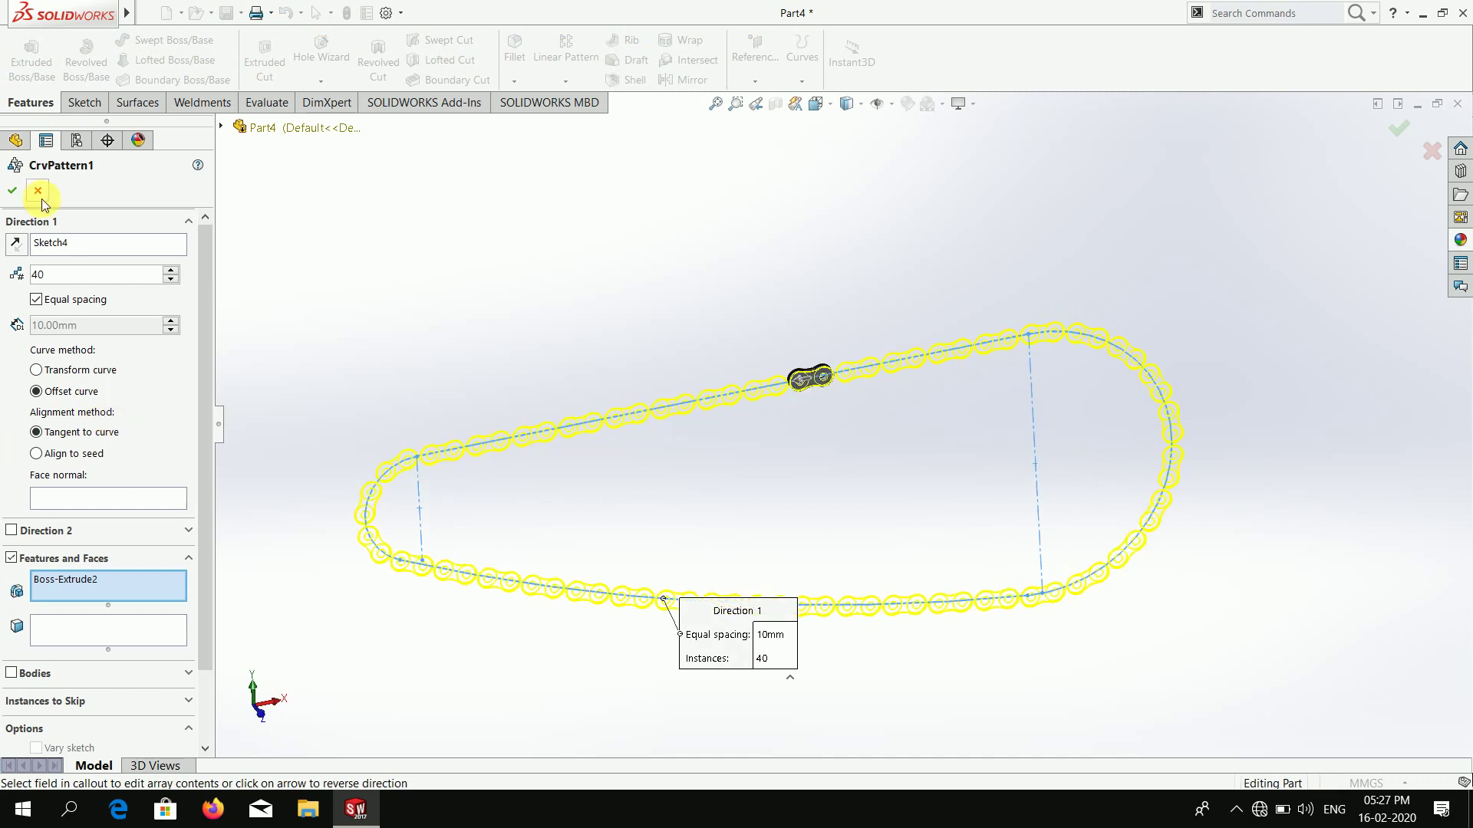
click(23, 199)
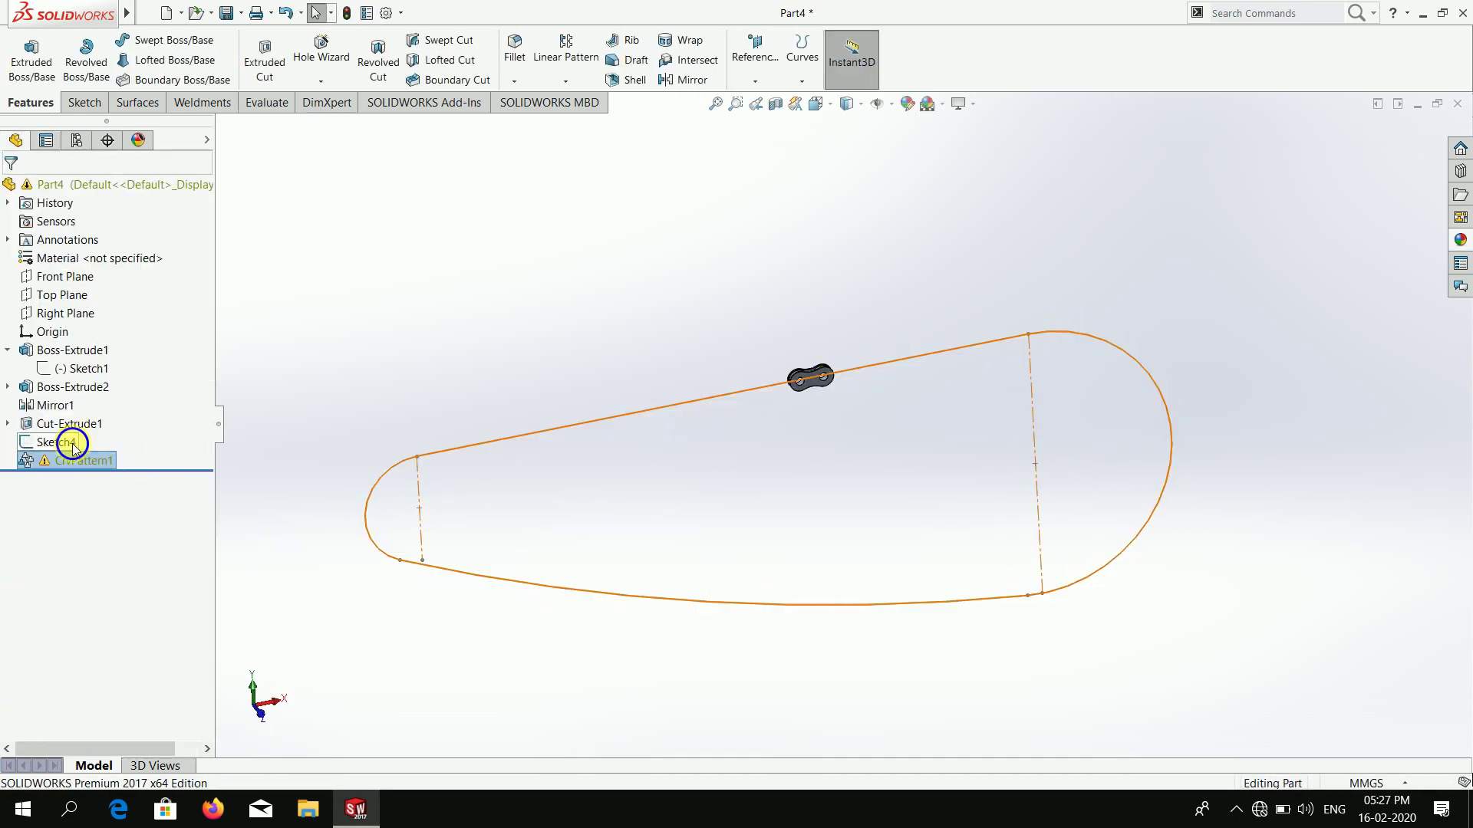
right_click(73, 445)
- Trim the construction line through the R75 centre out of Sketch4 and exit the sketch
click(110, 396)
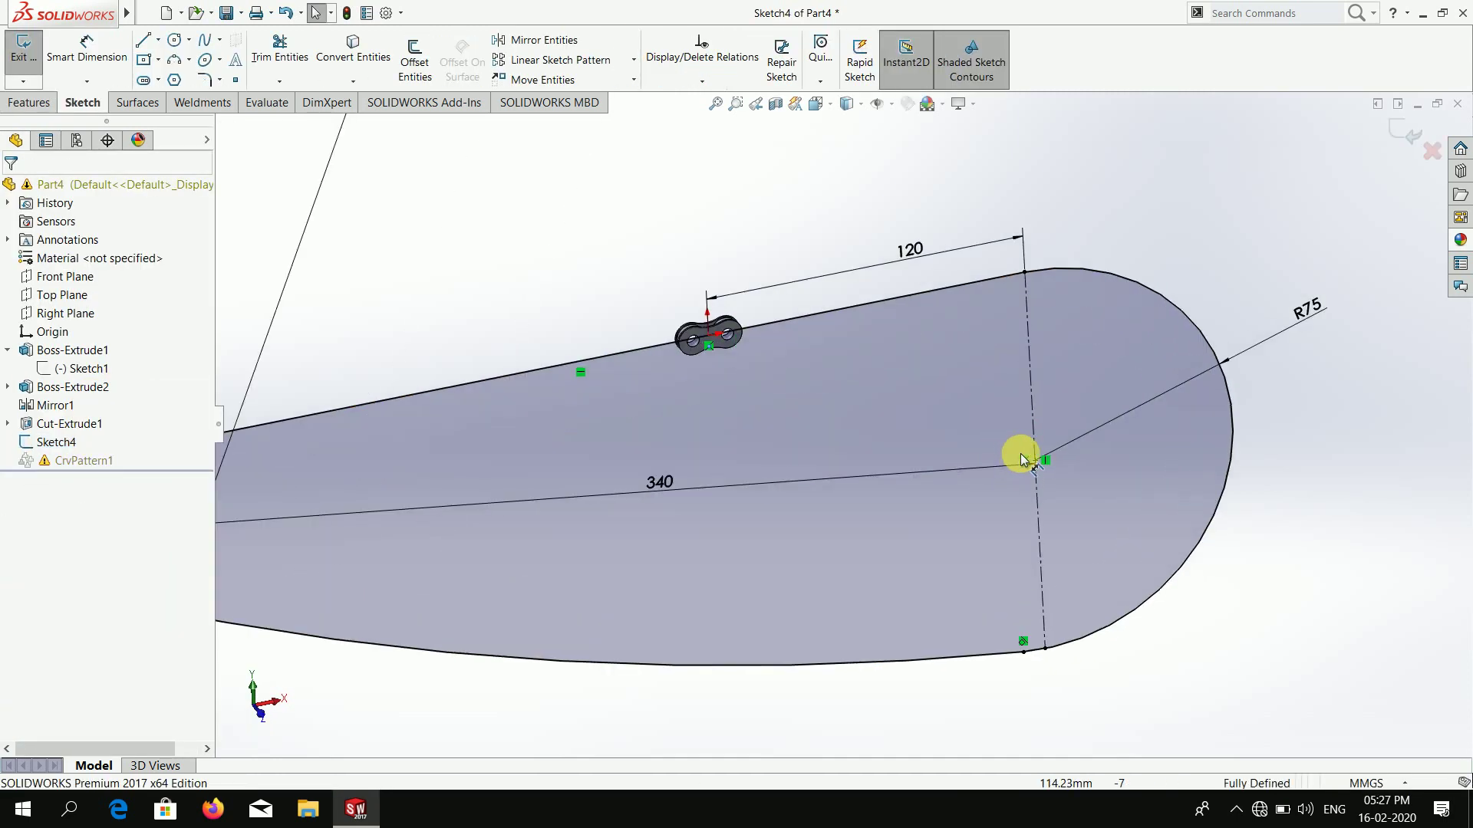
click(296, 57)
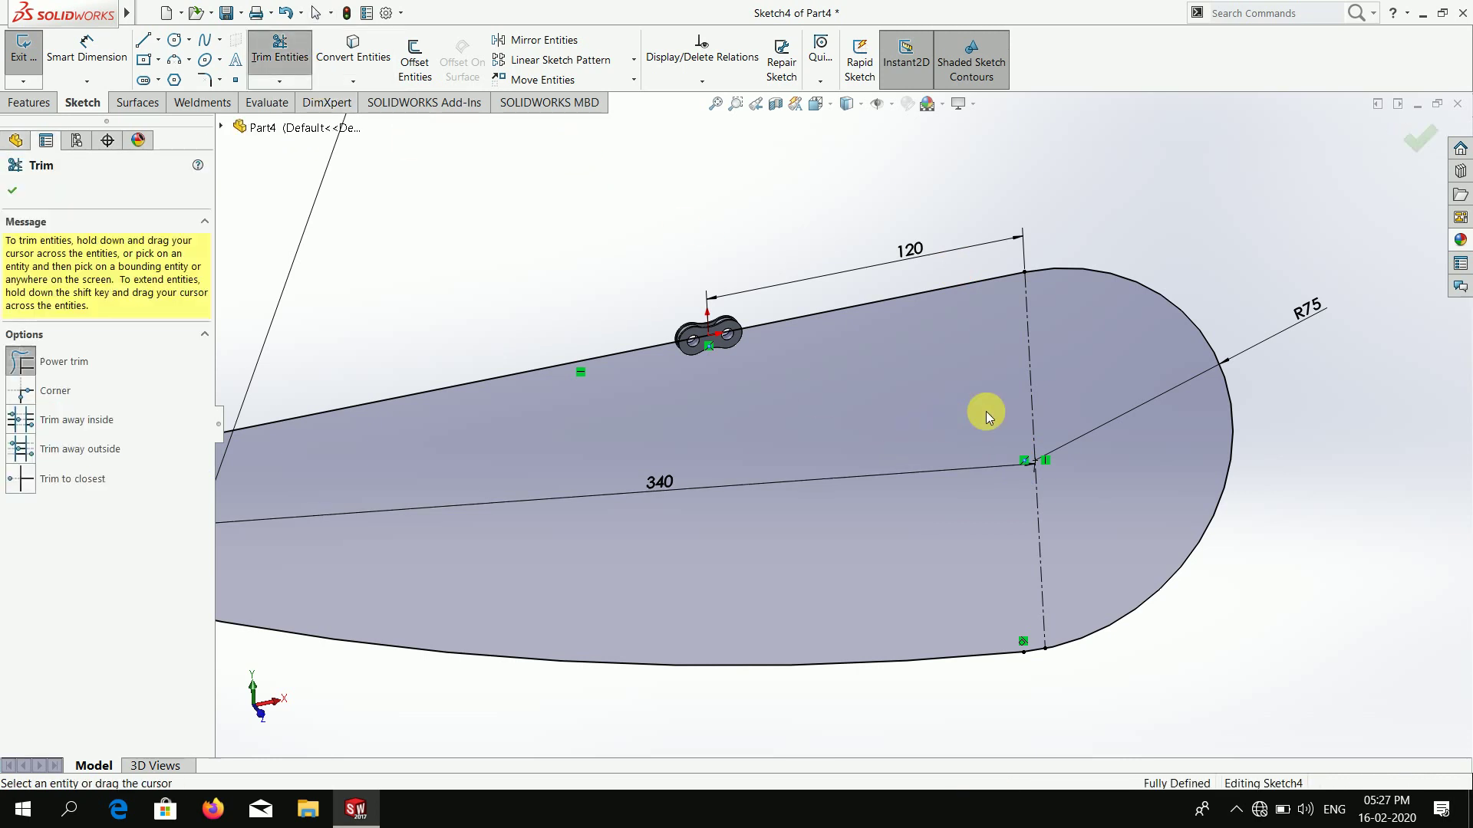
drag(987, 418, 1055, 410)
key(z)
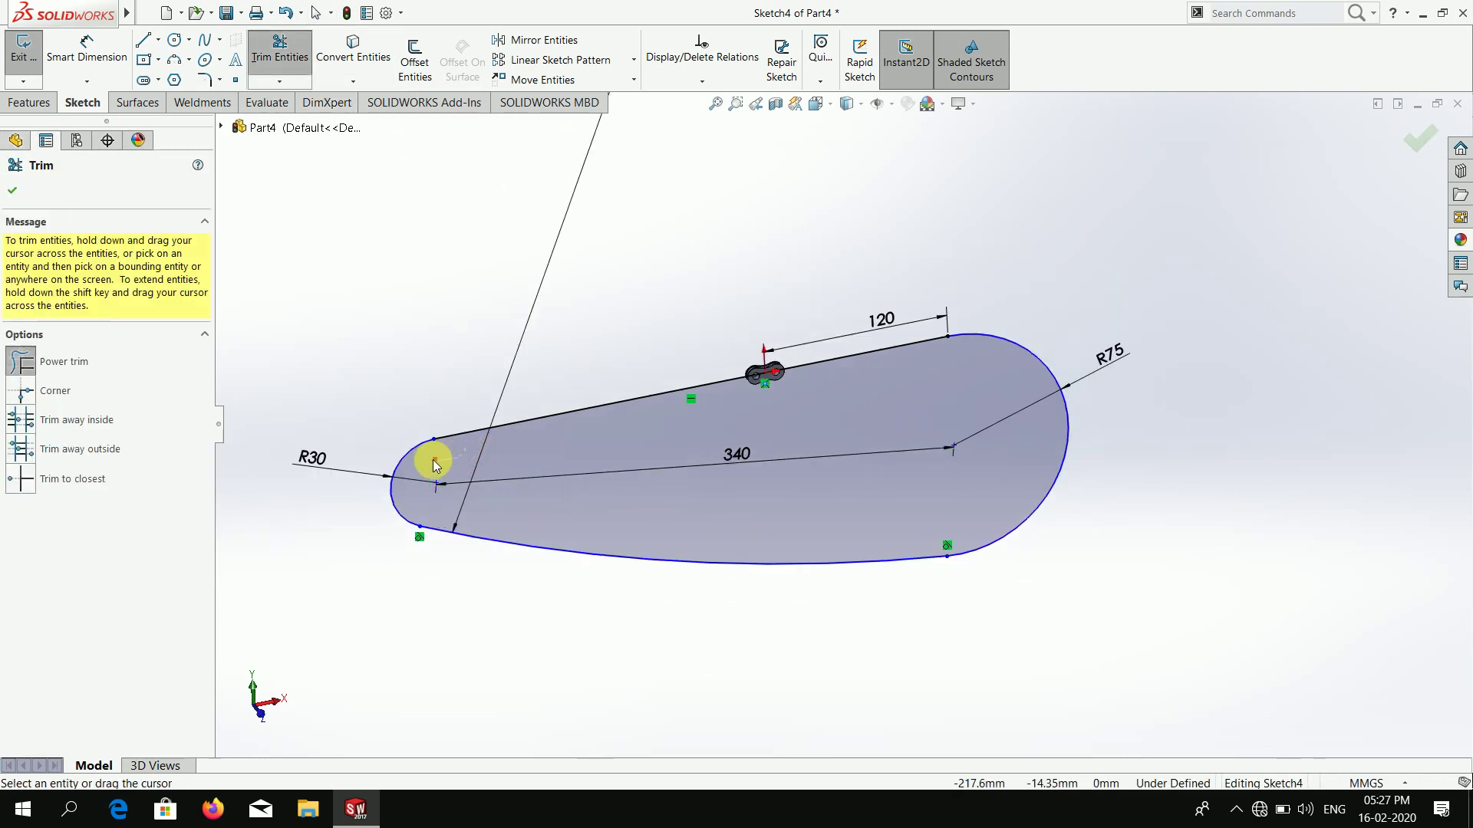
click(7, 198)
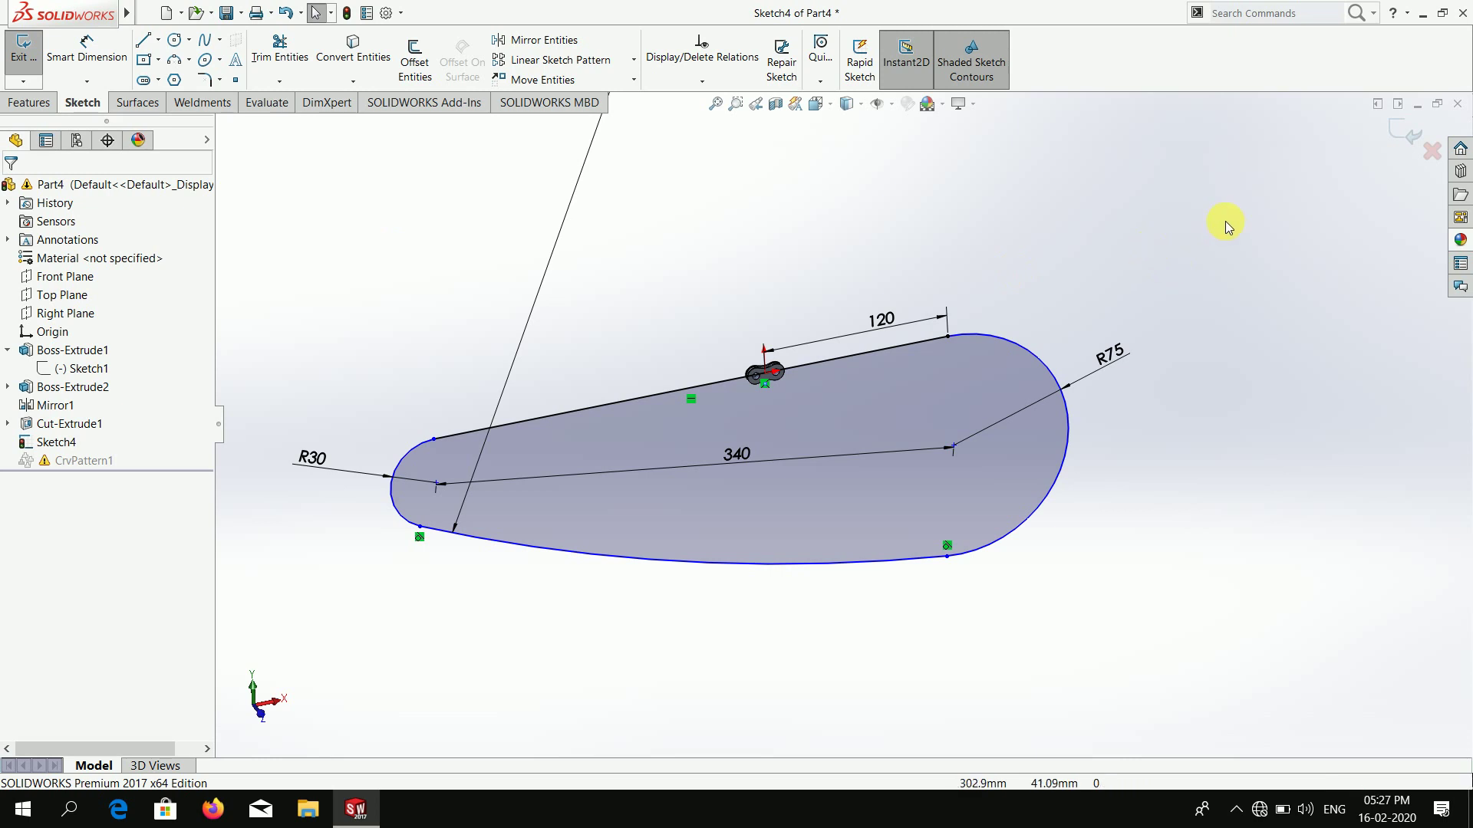
click(1410, 135)
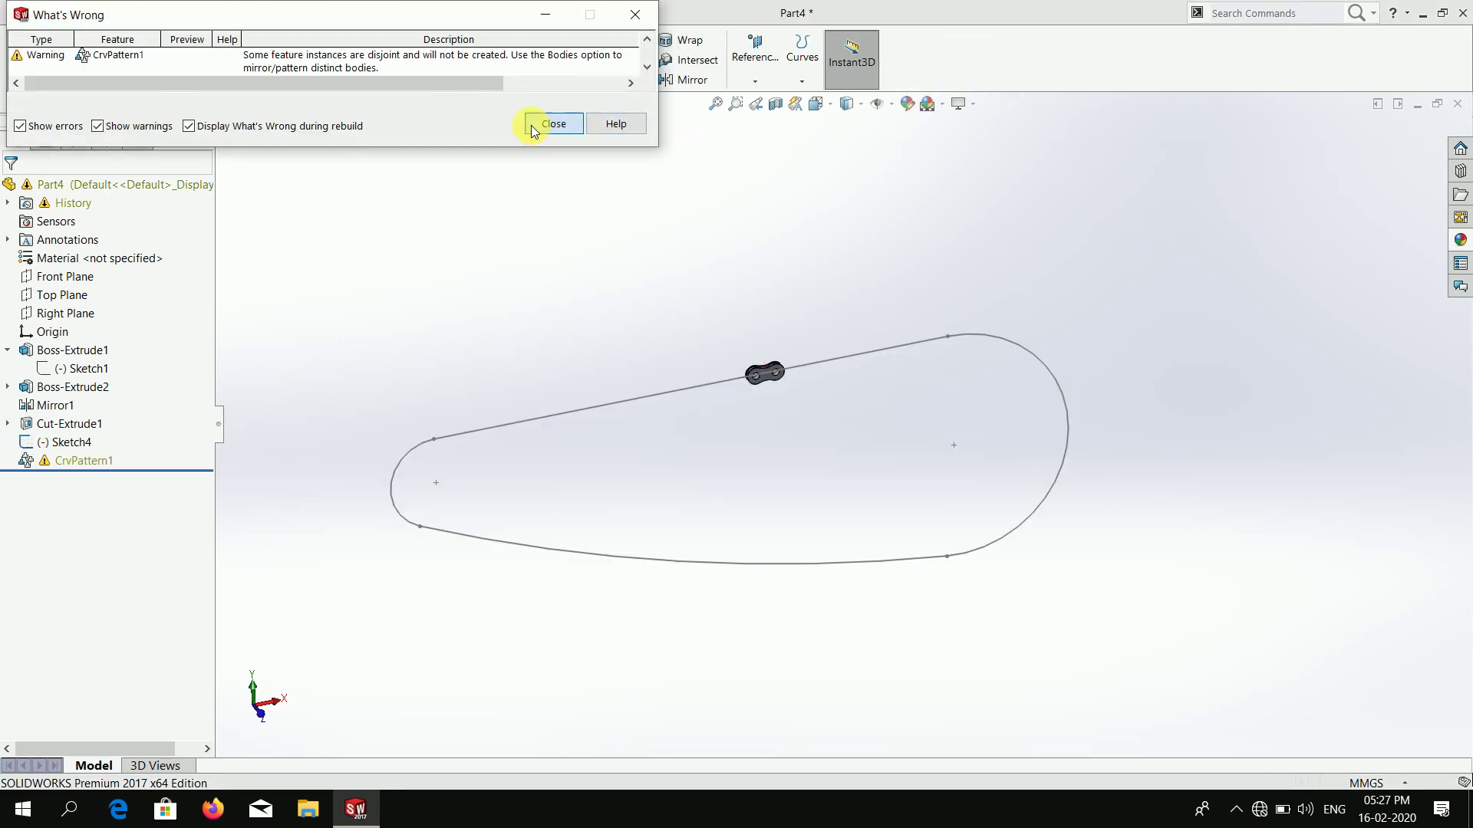
- Dismiss the rebuild warning and delete the failed CrvPattern1
click(537, 124)
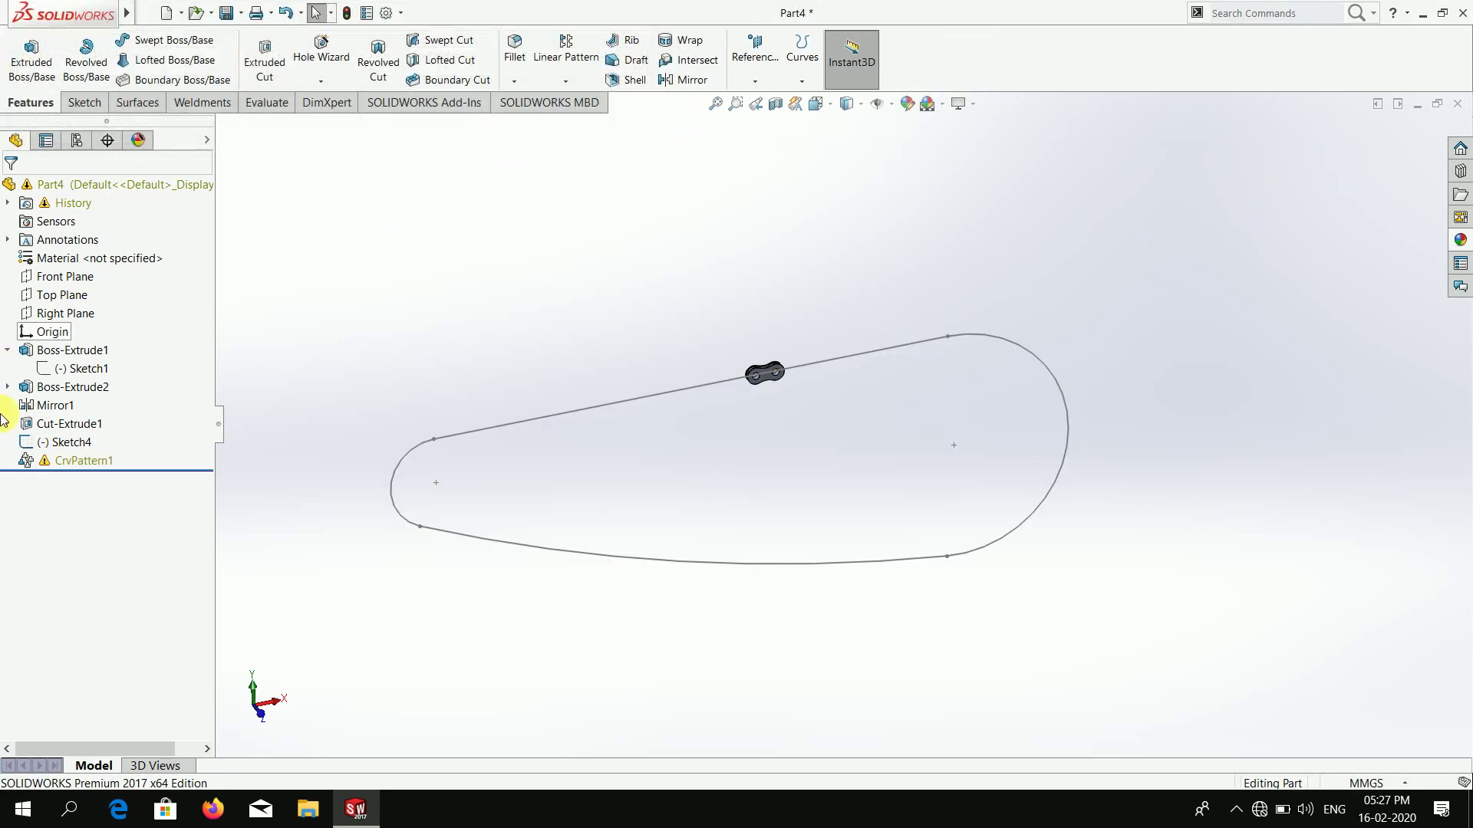
right_click(76, 466)
click(100, 568)
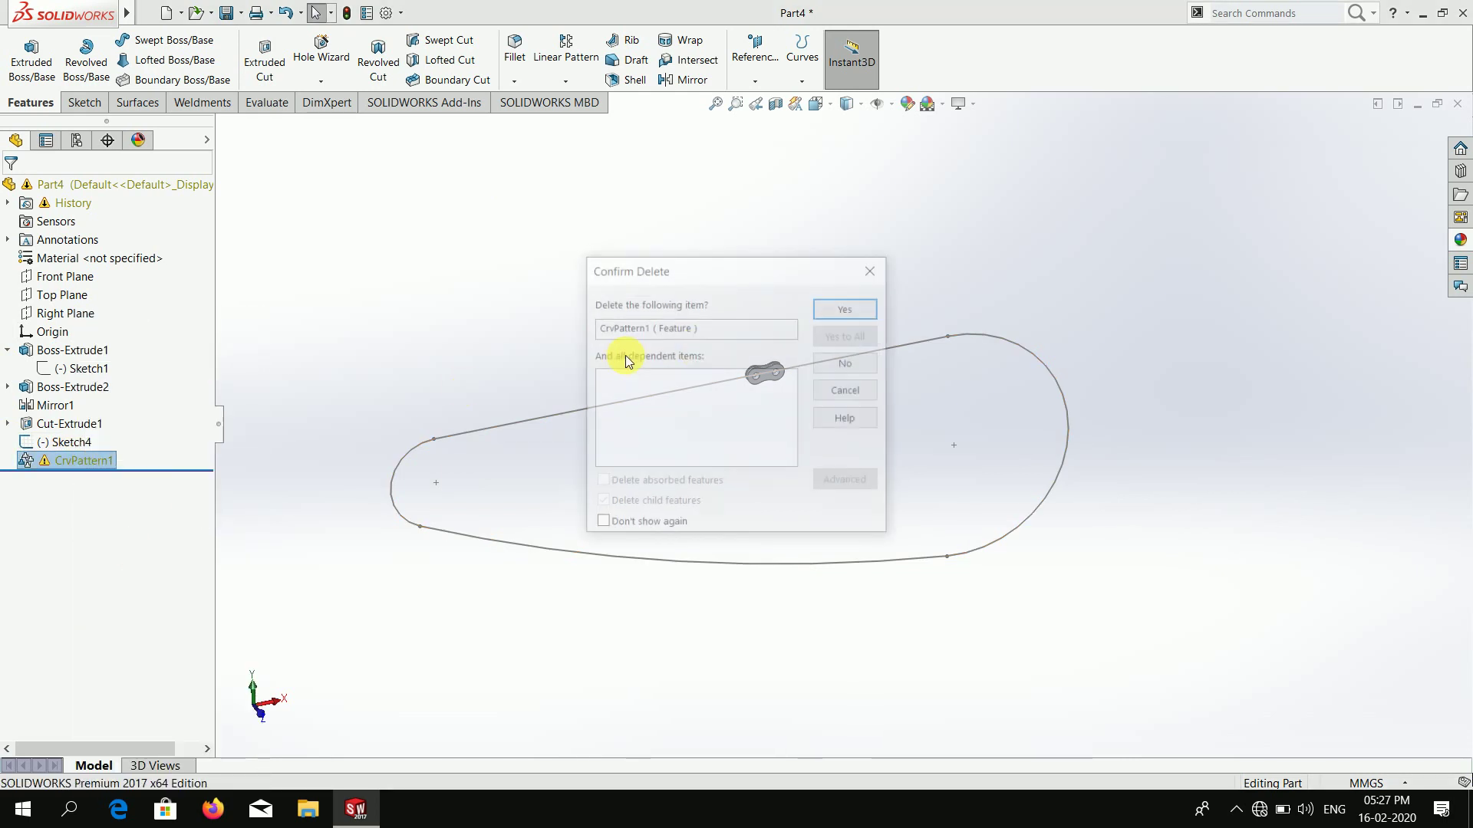
click(830, 310)
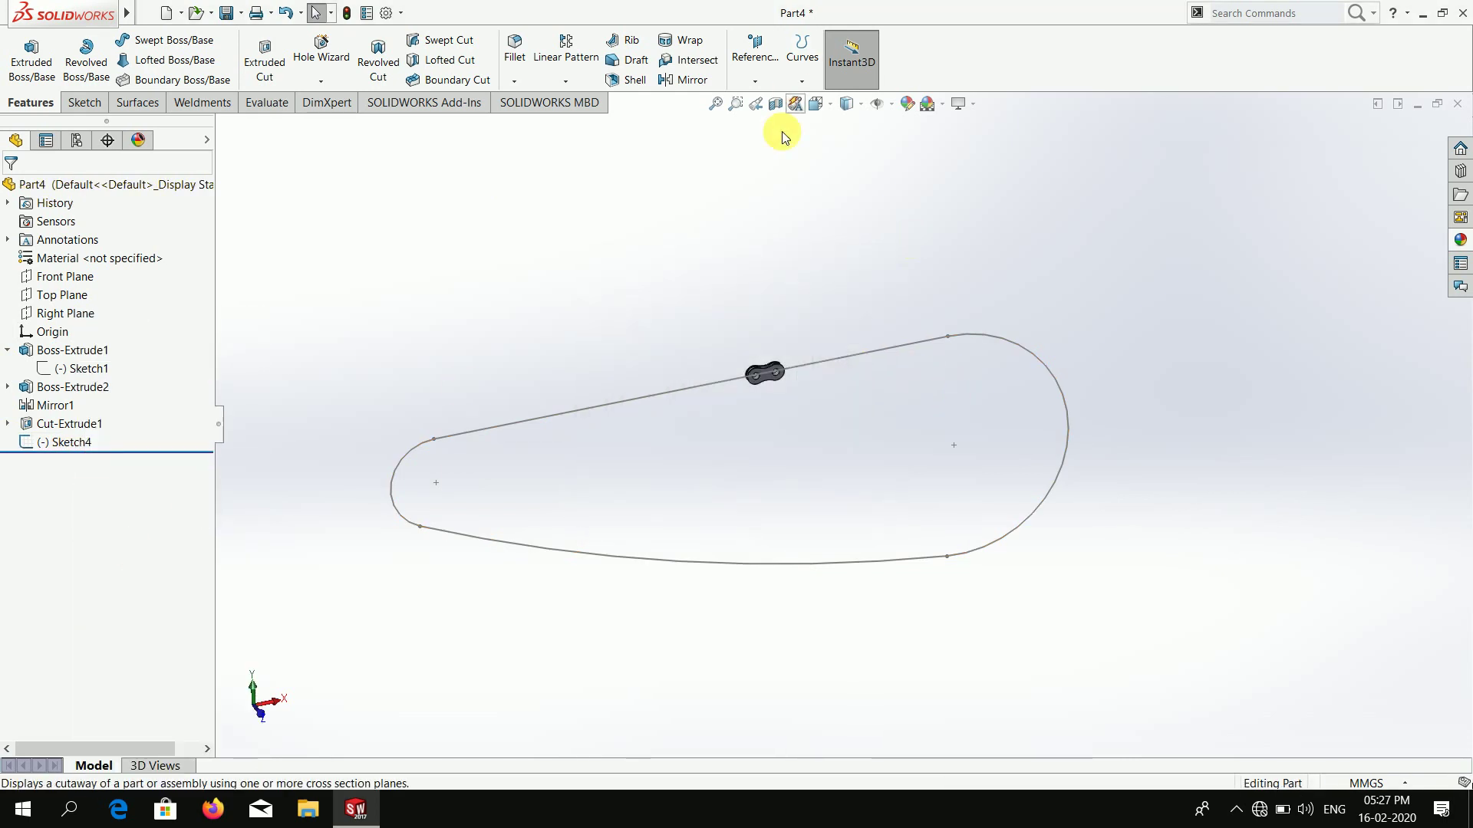
- Start a new Curve Driven Pattern along Sketch4, set to pattern bodies
click(65, 449)
click(566, 80)
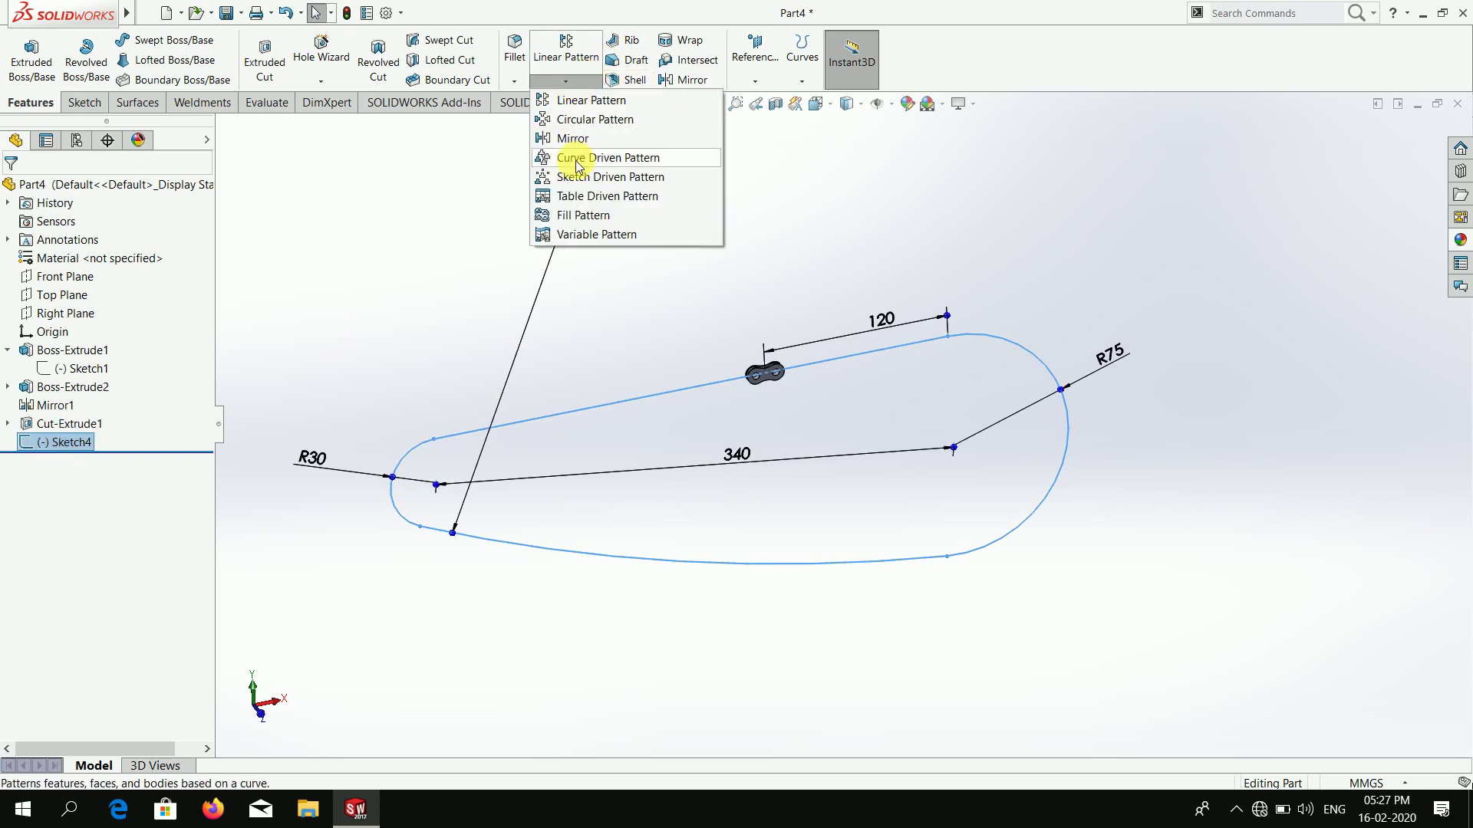
click(577, 158)
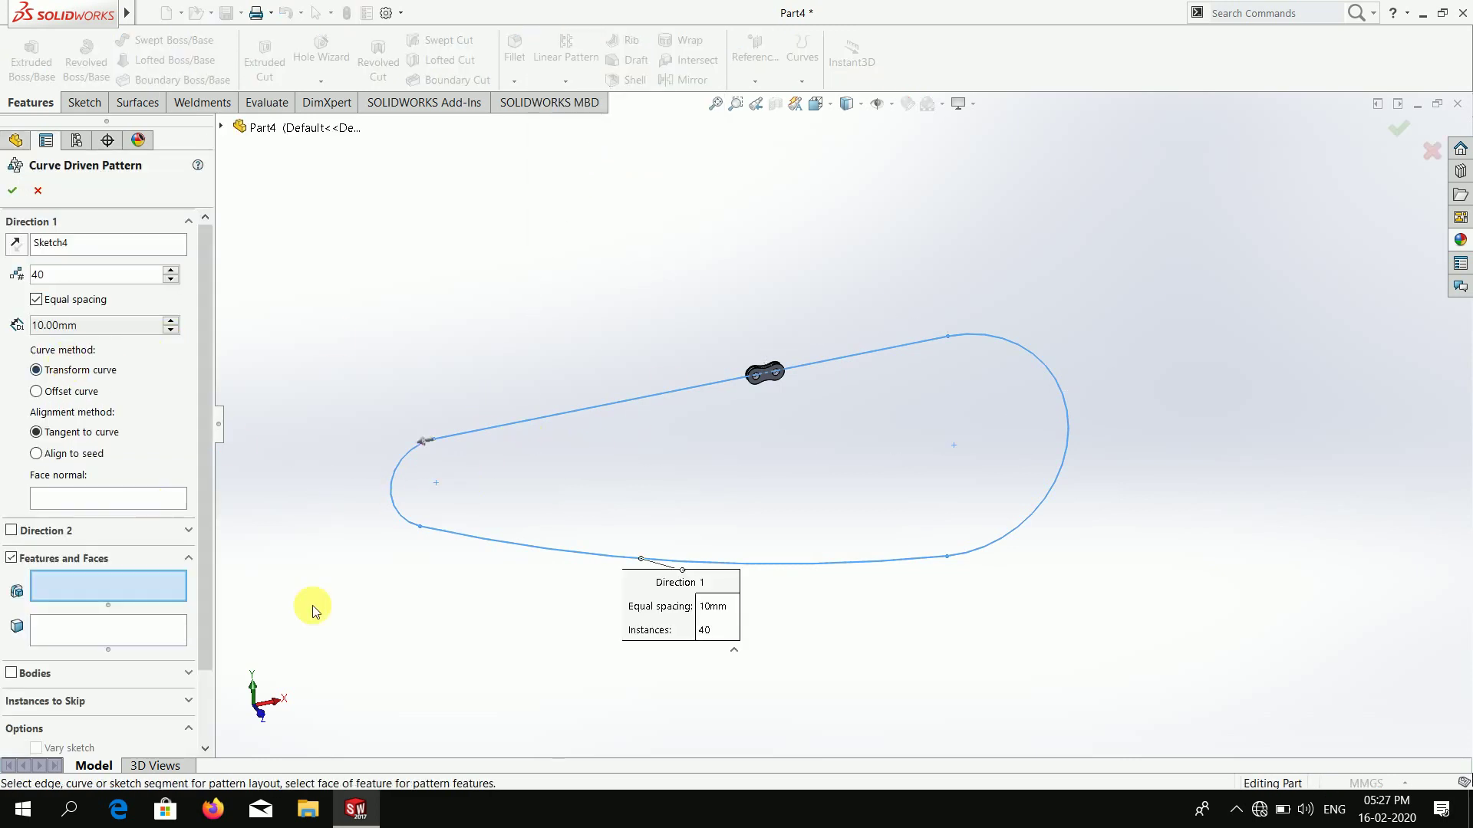
click(86, 632)
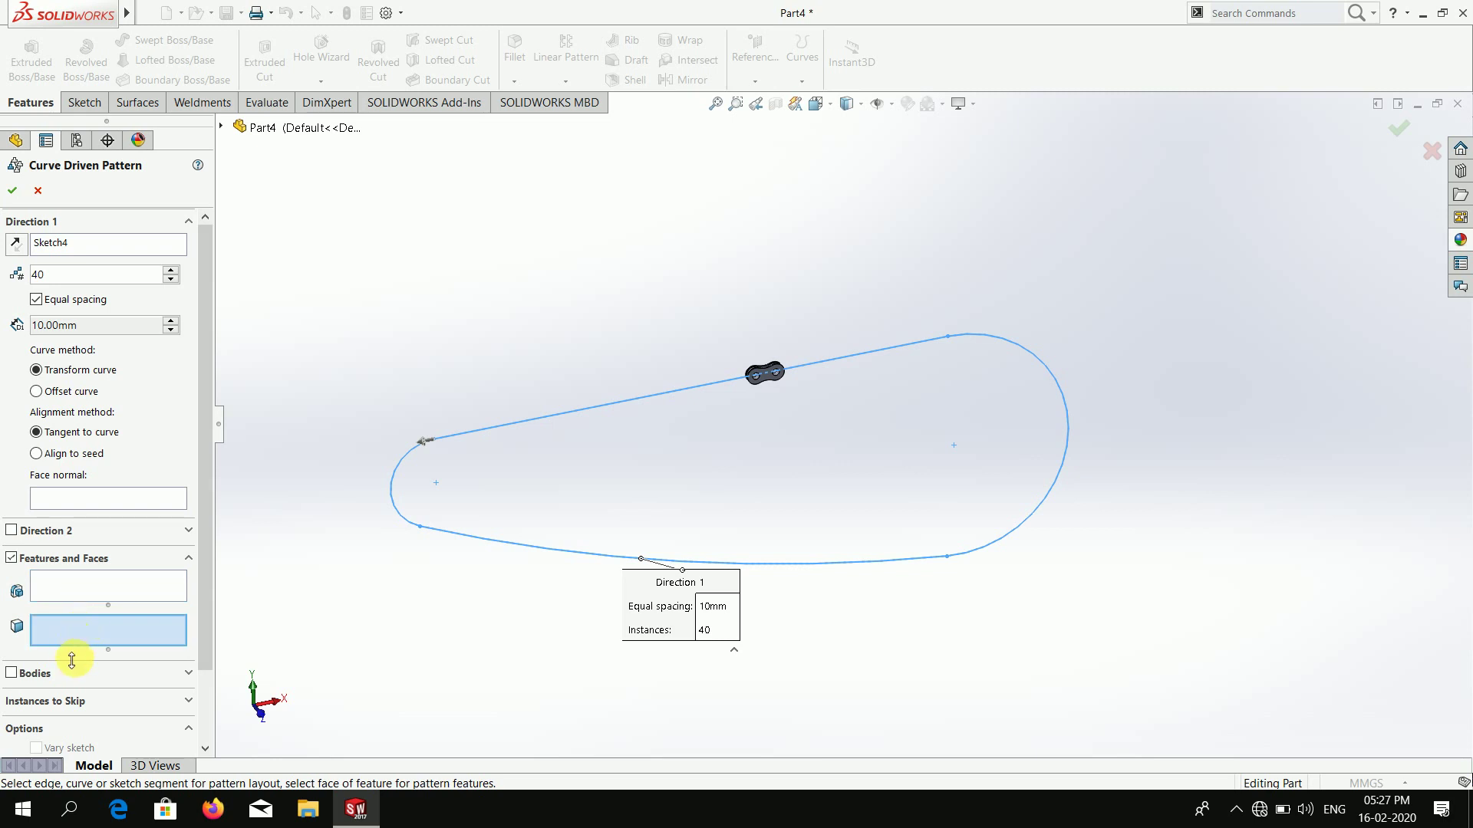
click(28, 673)
scroll(760, 389, down, 2)
scroll(818, 390, down, 5)
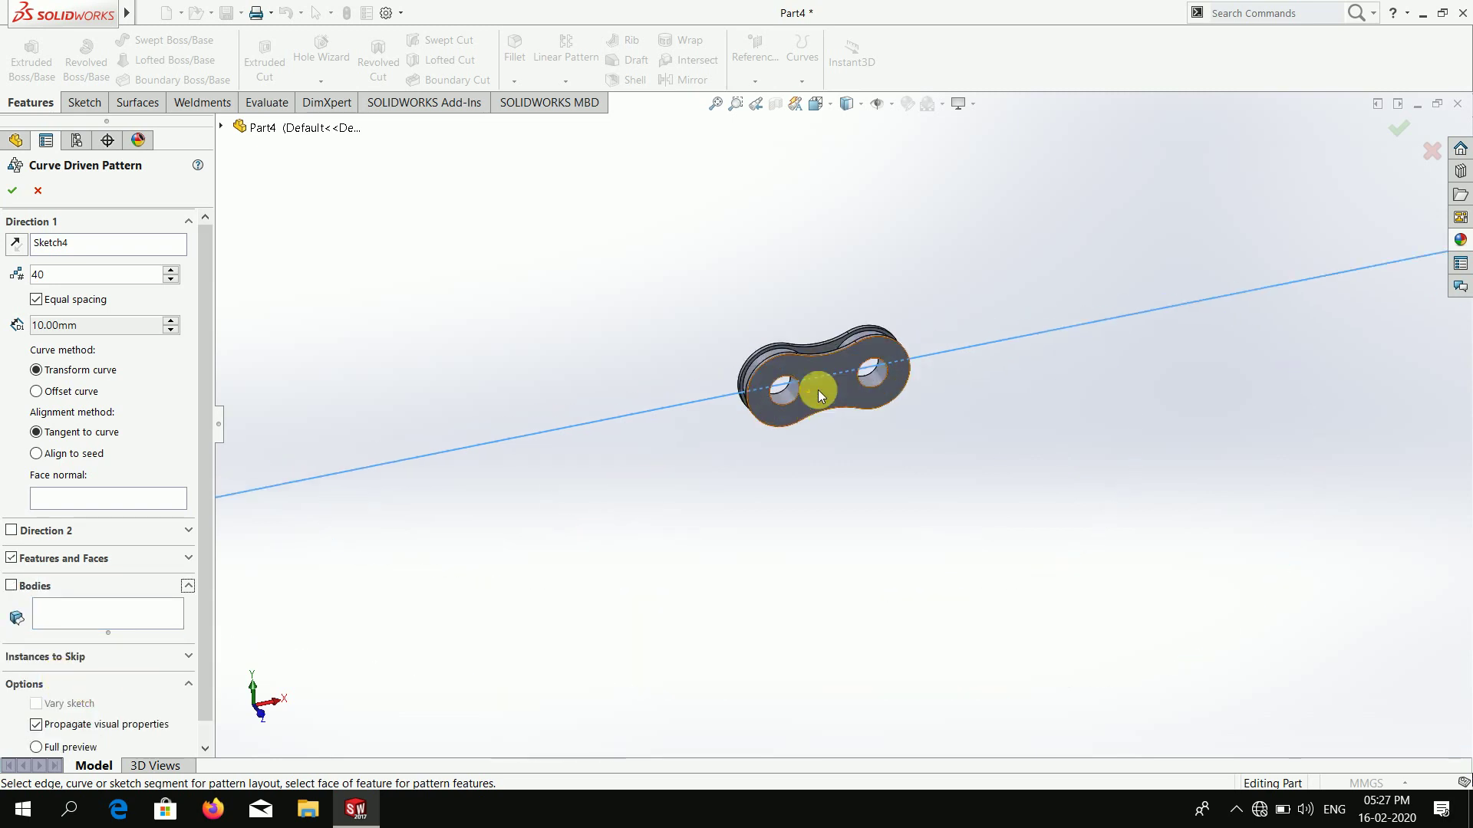
click(822, 403)
scroll(831, 422, up, 1)
scroll(827, 385, down, 3)
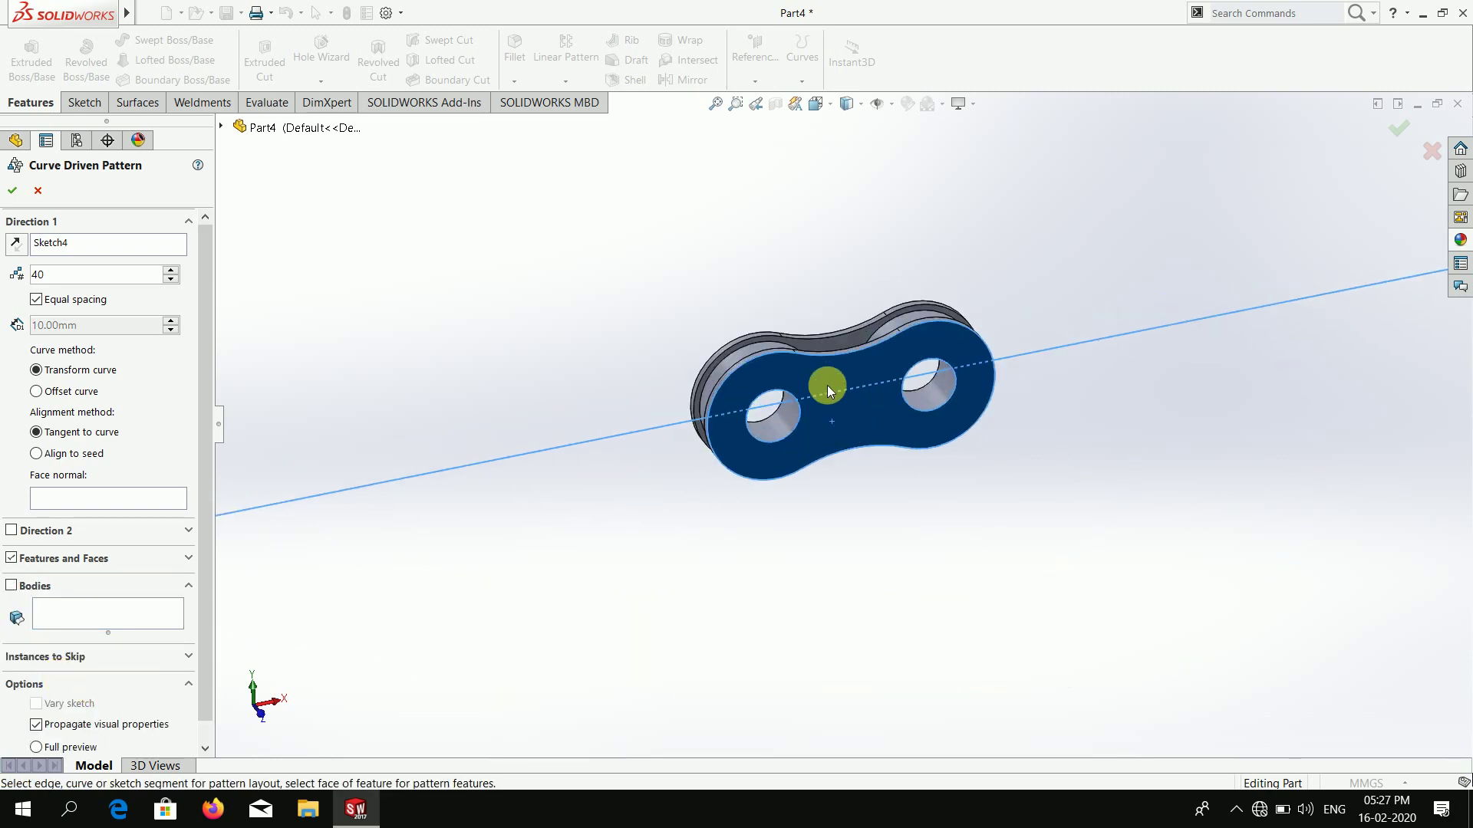
click(827, 382)
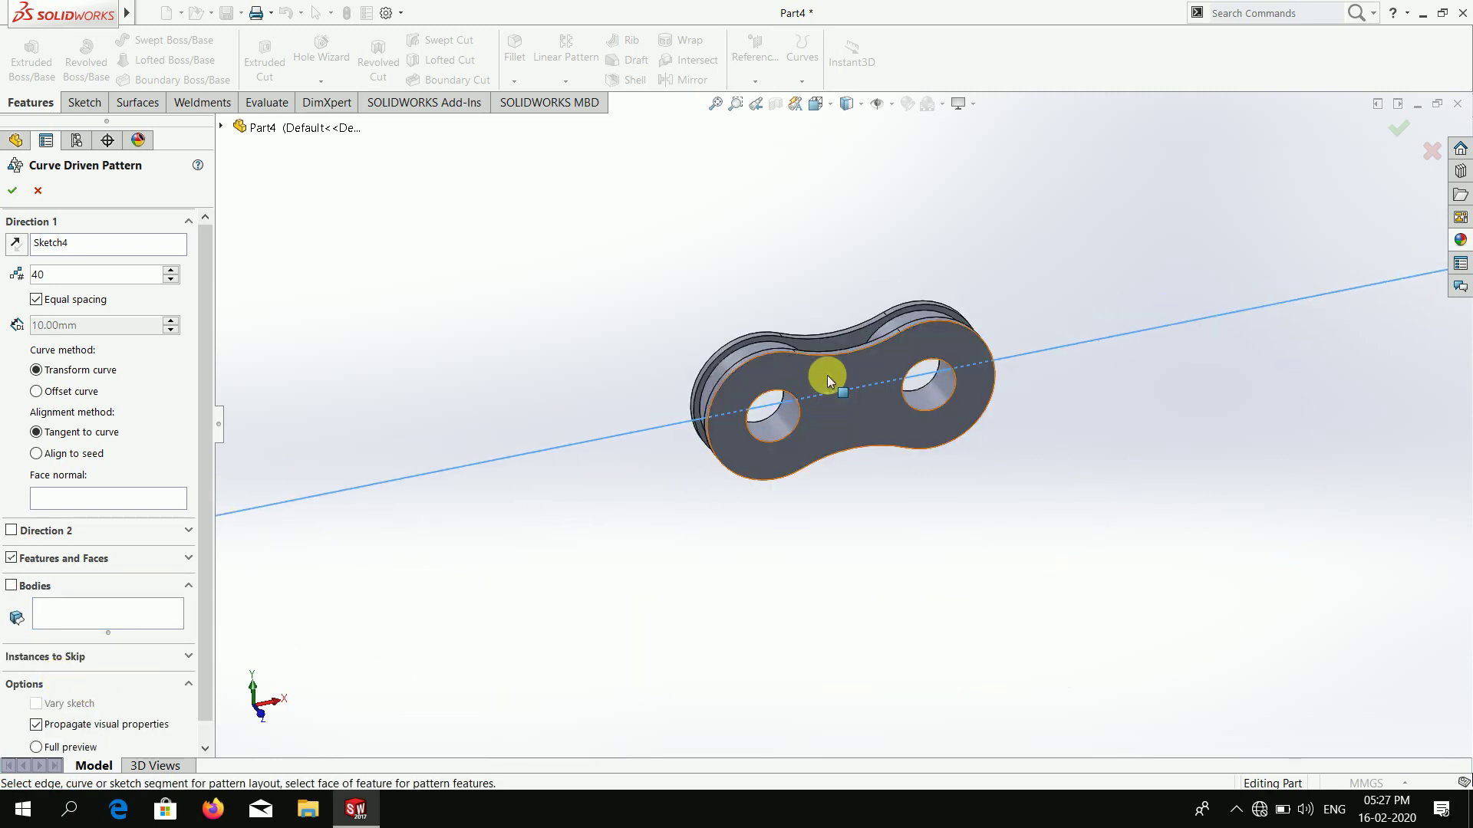
- Choose the chain-link body as the body to repeat 40 times
click(222, 127)
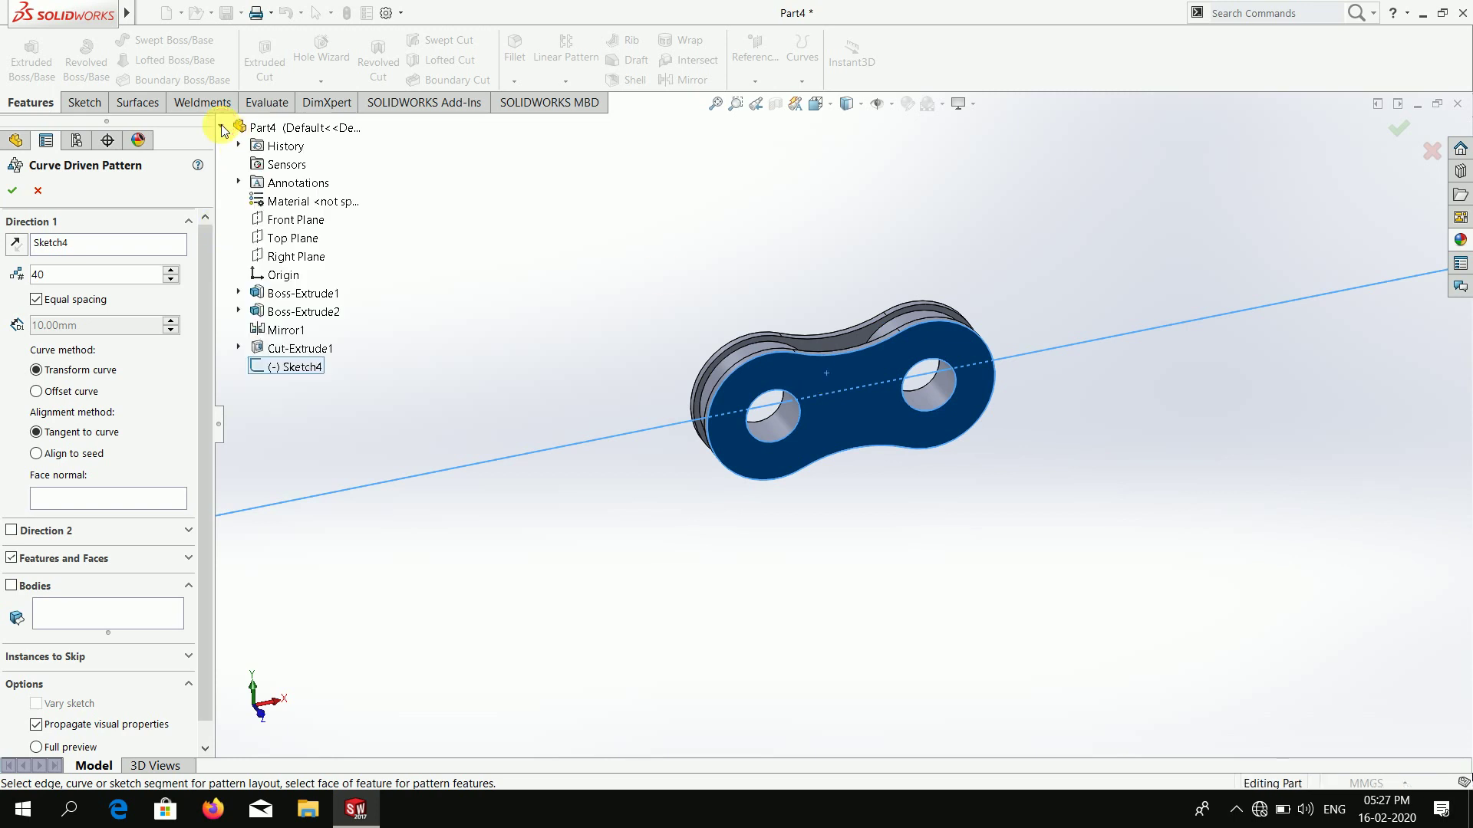
click(312, 307)
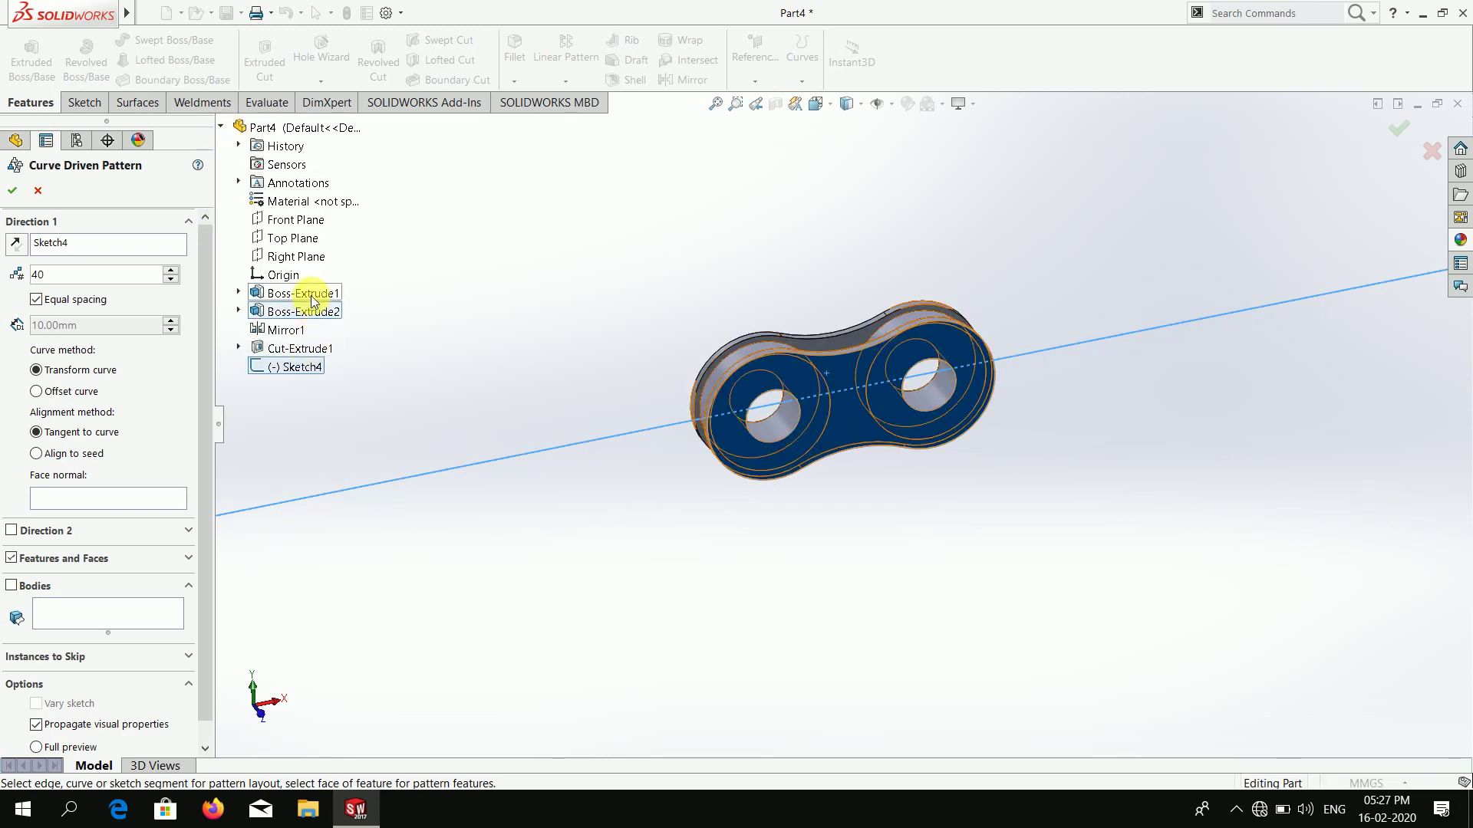
click(95, 614)
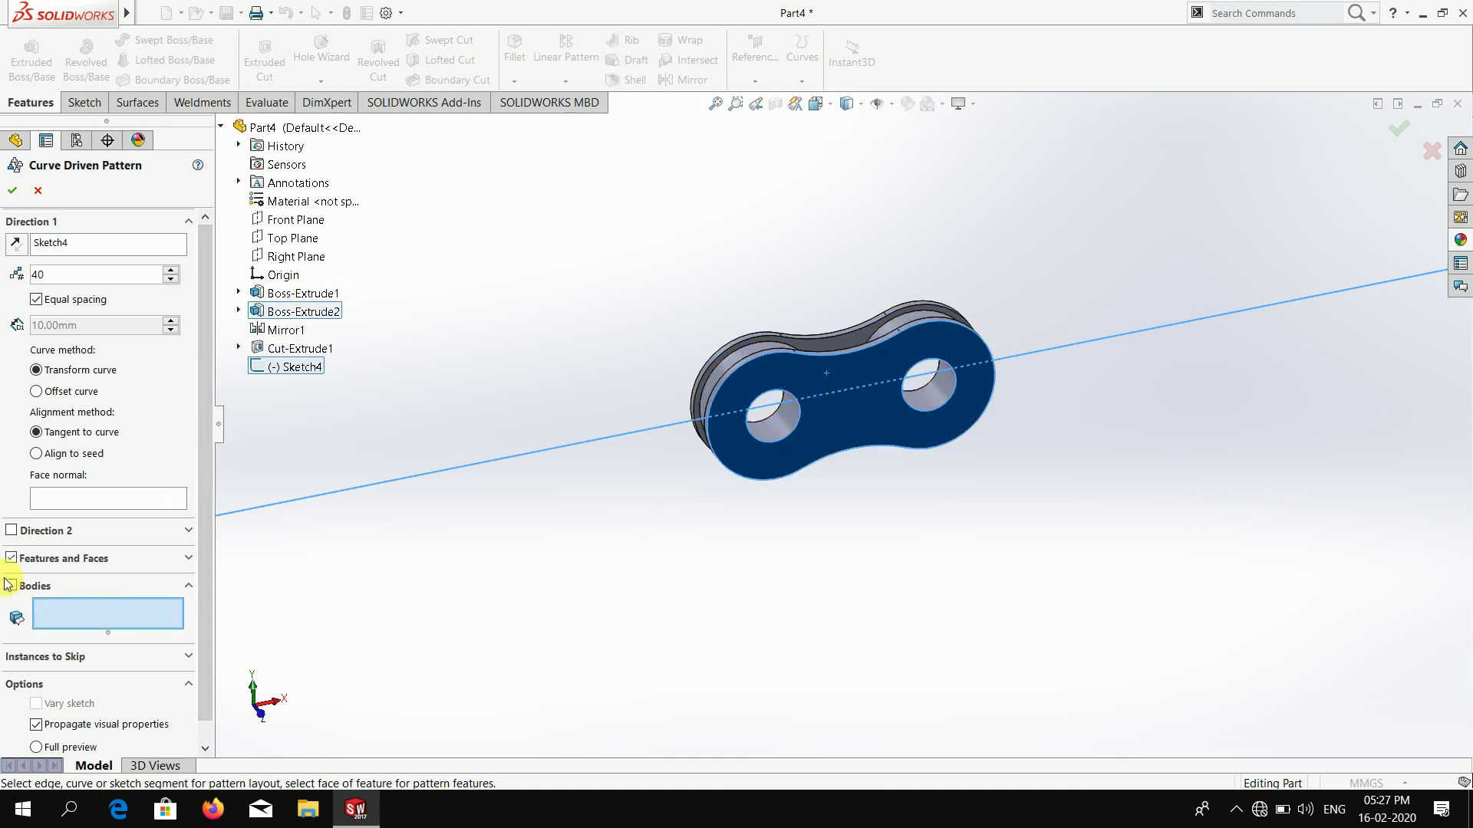
click(827, 402)
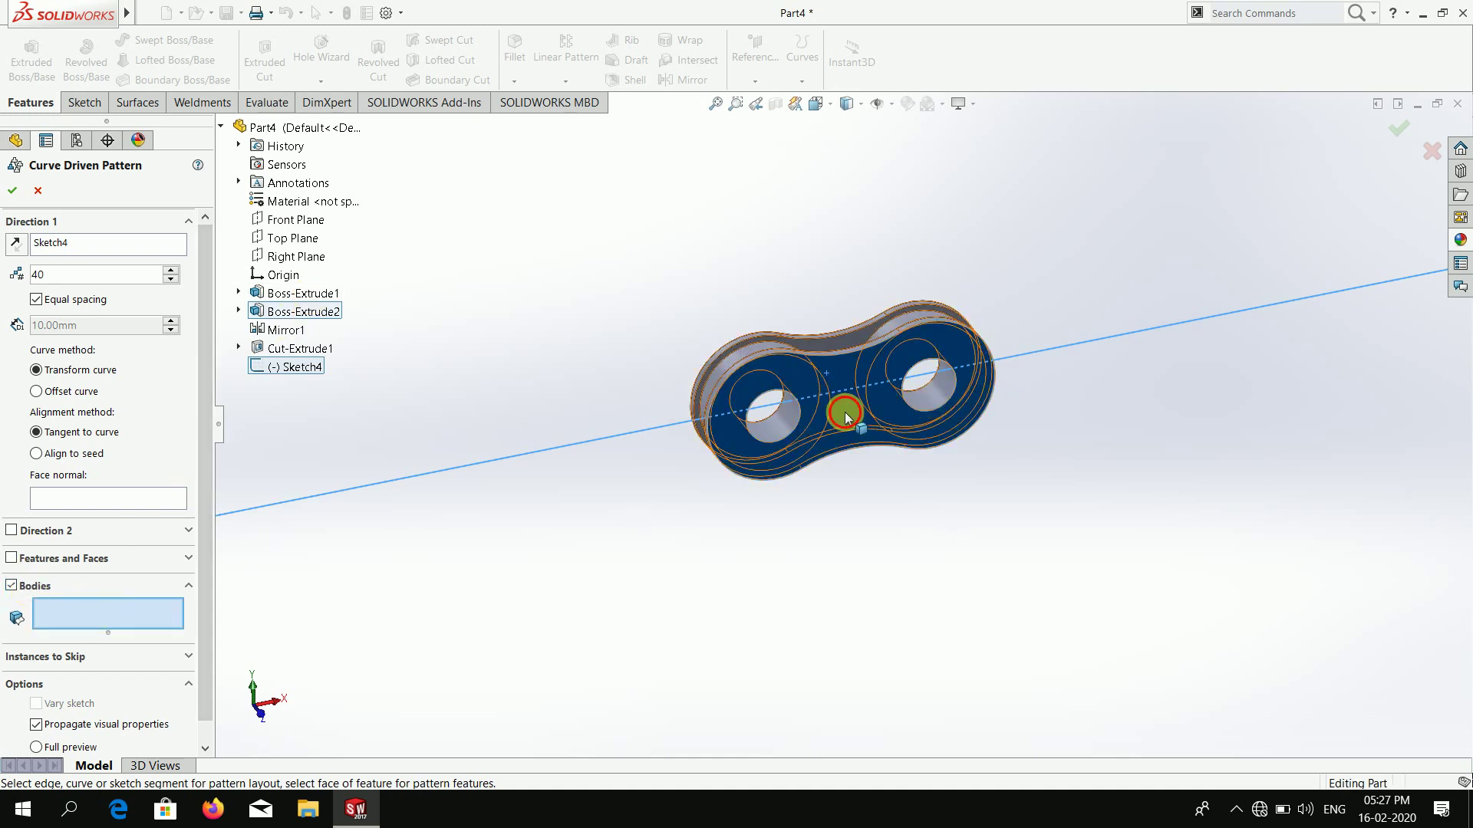
scroll(805, 460, up, 8)
scroll(752, 537, down, 4)
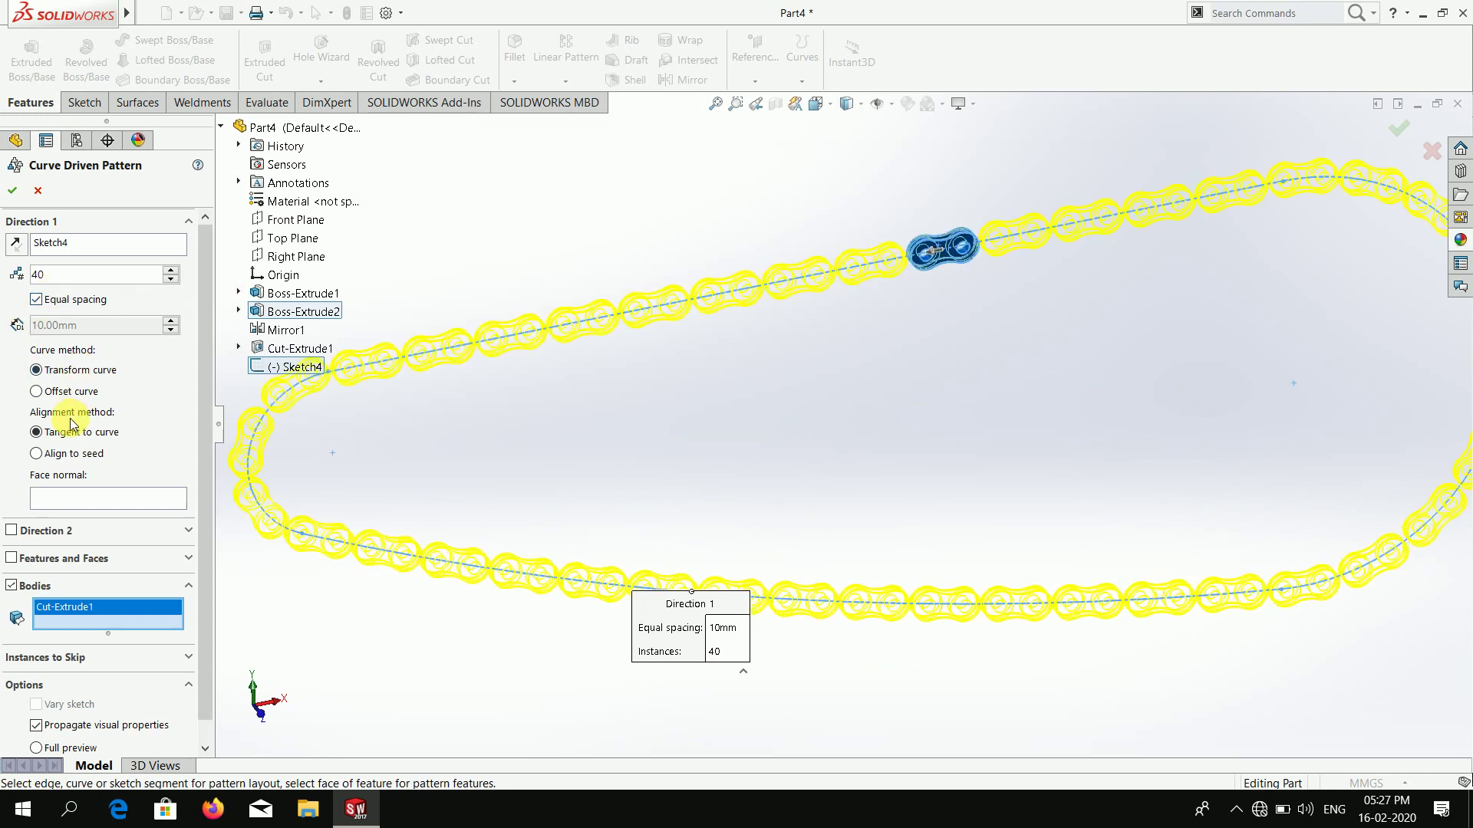
- Accept the 40-link CrvPattern2 and orbit to inspect the chain
click(12, 191)
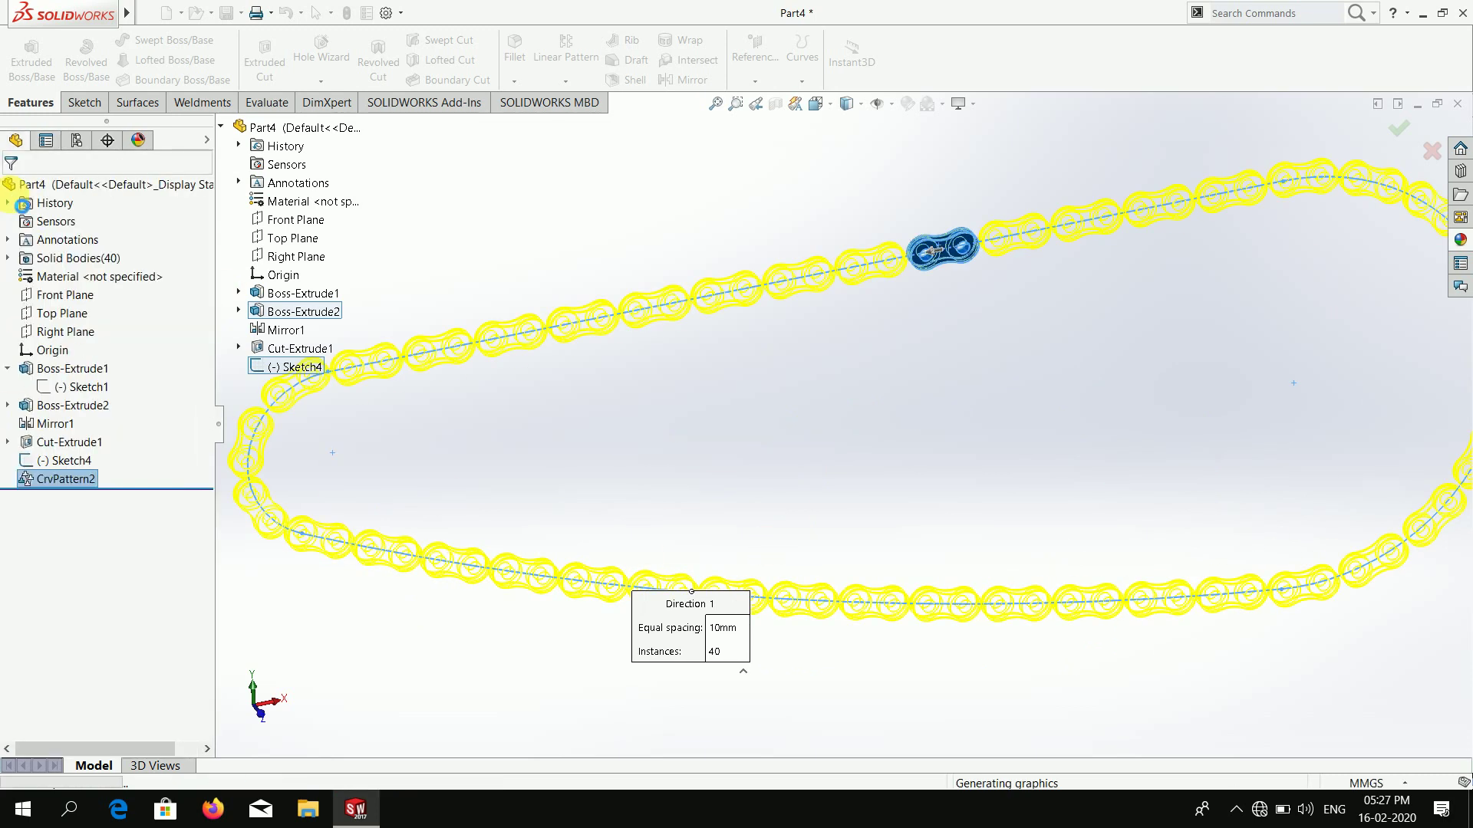
scroll(997, 459, up, 5)
scroll(888, 398, down, 3)
mouse_move(810, 583)
middle_down()
mouse_move(881, 553)
mouse_move(723, 404)
mouse_move(900, 476)
mouse_move(1139, 422)
mouse_move(1102, 355)
middle_up()
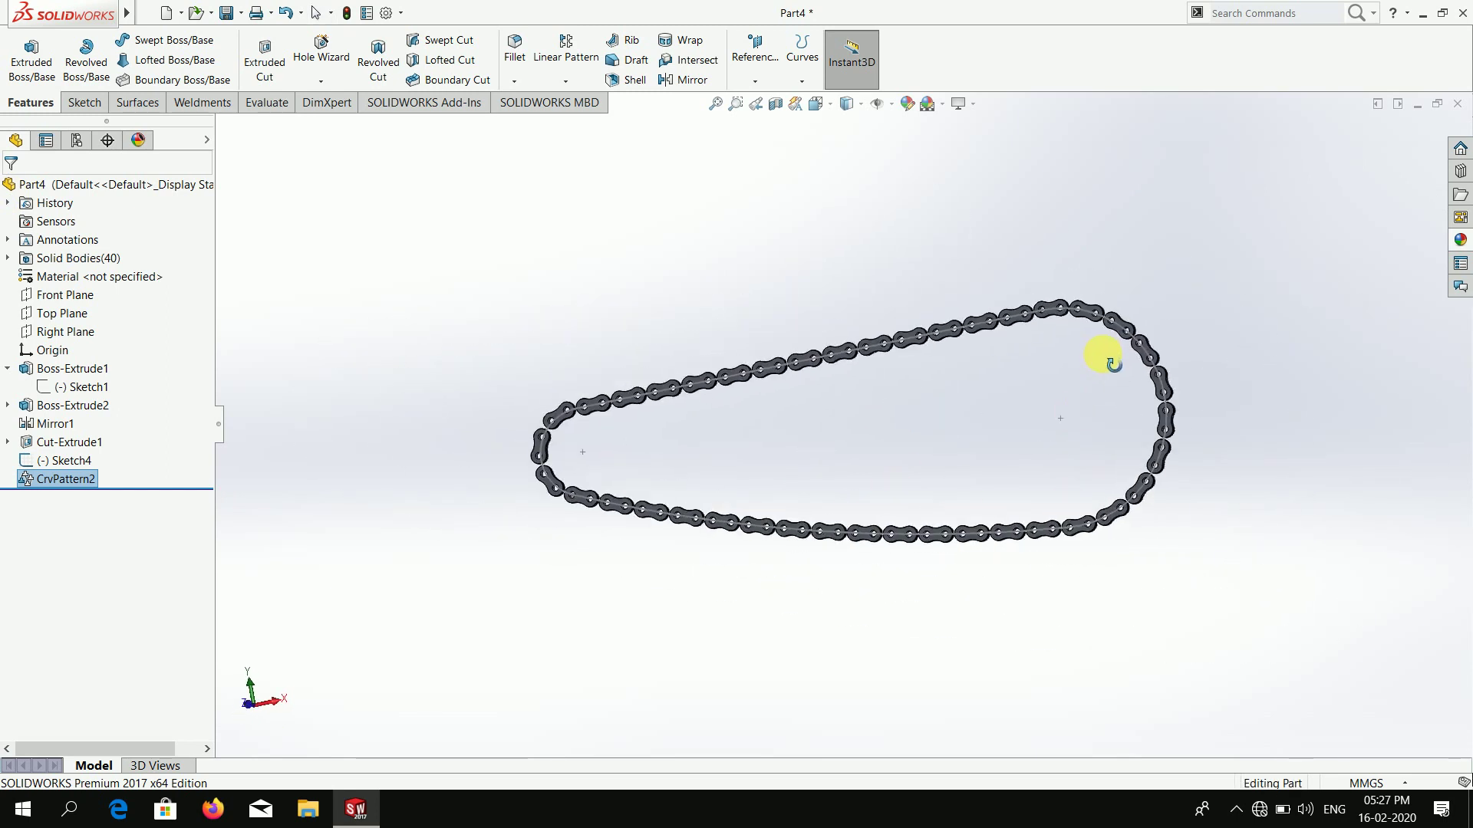
scroll(839, 322, down, 5)
scroll(858, 296, down, 5)
- Hide the Sketch4 path line so only the links show
click(809, 306)
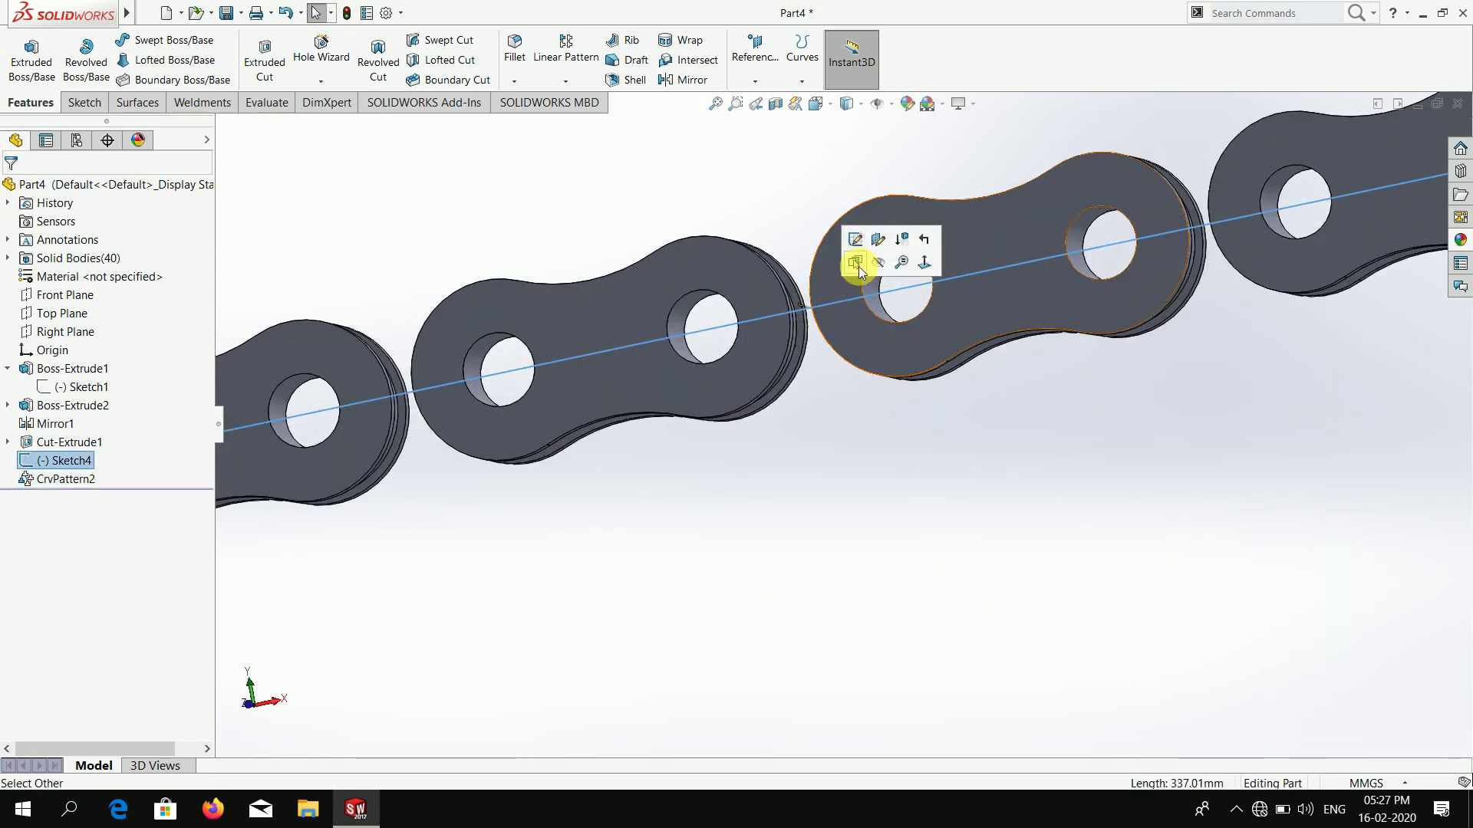
click(882, 263)
scroll(894, 372, up, 3)
scroll(898, 500, up, 3)
scroll(898, 500, up, 5)
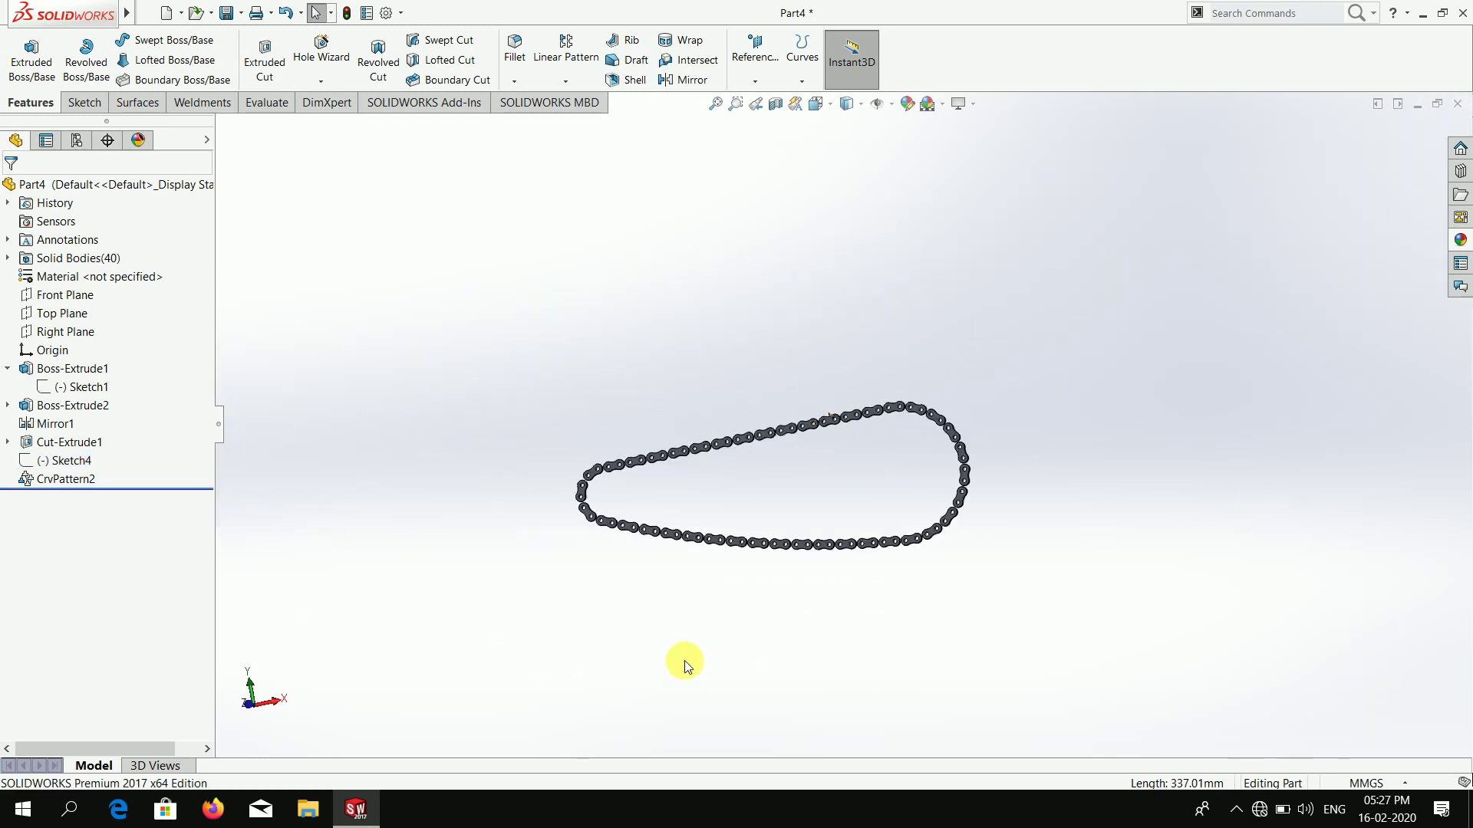
- Orbit and zoom around the closed 40-link loop to view it from several angles
mouse_move(683, 664)
middle_down()
mouse_move(815, 684)
mouse_move(793, 487)
middle_up()
scroll(672, 355, down, 3)
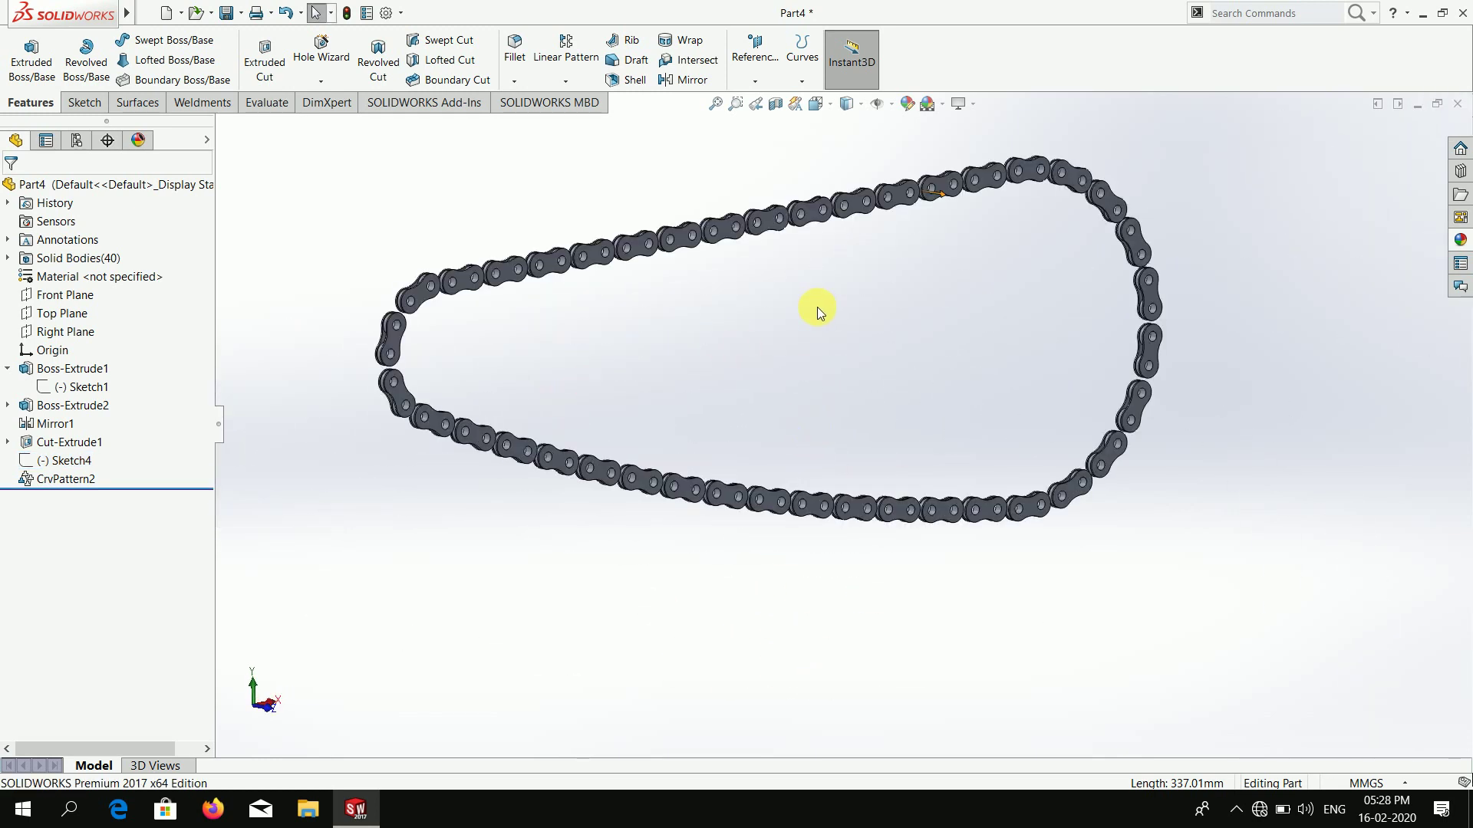
mouse_move(822, 319)
middle_down()
mouse_move(783, 487)
mouse_move(918, 628)
mouse_move(842, 397)
mouse_move(937, 351)
mouse_move(920, 443)
mouse_move(949, 313)
mouse_move(898, 439)
mouse_move(799, 551)
mouse_move(753, 461)
mouse_move(730, 315)
mouse_move(613, 393)
mouse_move(667, 445)
mouse_move(872, 312)
mouse_move(1029, 575)
mouse_move(957, 184)
mouse_move(775, 286)
mouse_move(969, 388)
mouse_move(844, 187)
mouse_move(859, 449)
mouse_move(743, 717)
mouse_move(868, 514)
mouse_move(634, 420)
middle_up()
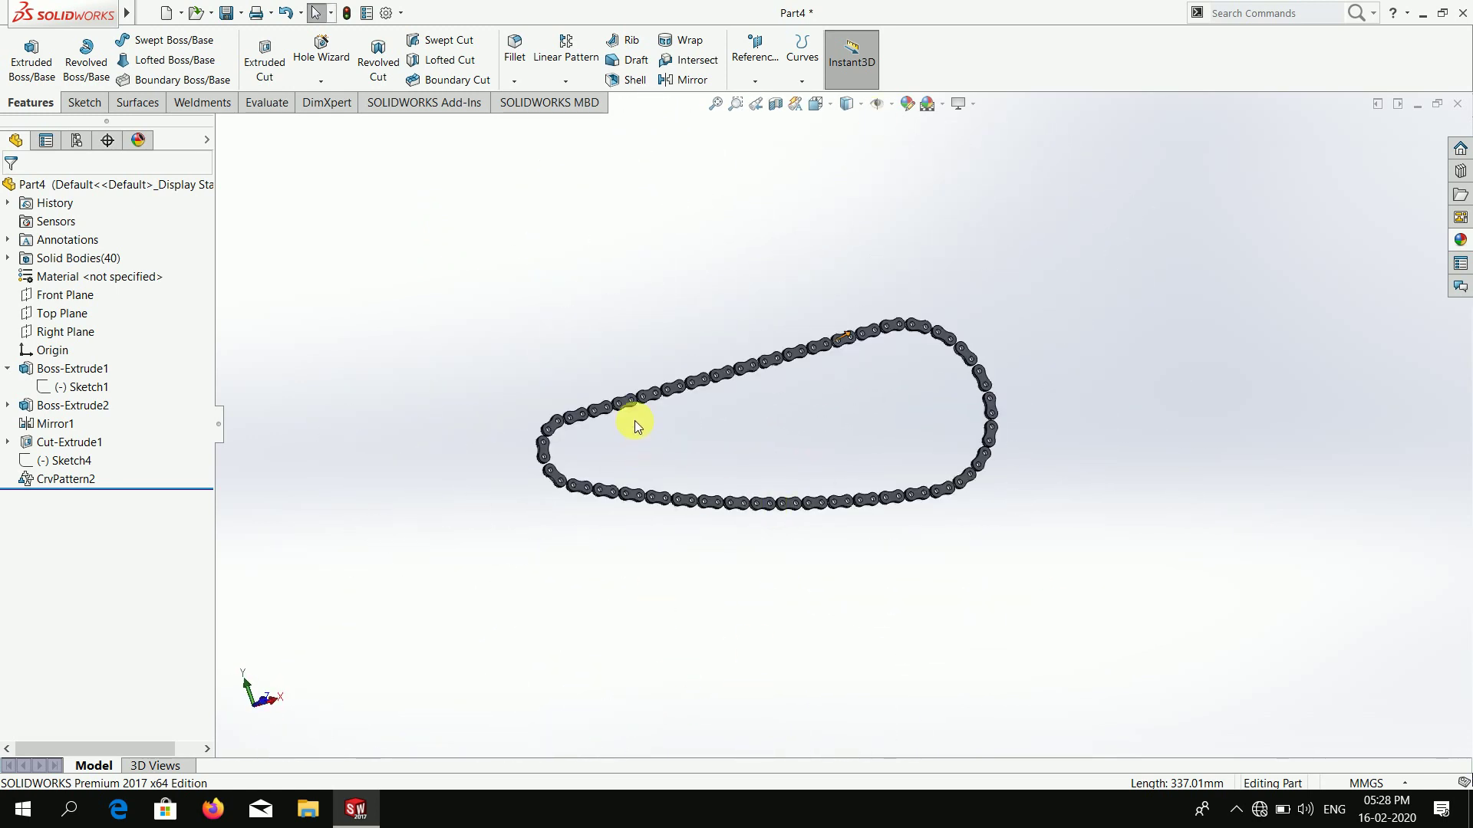
scroll(634, 420, down, 3)
mouse_move(946, 442)
middle_down()
mouse_move(928, 453)
mouse_move(1052, 454)
mouse_move(802, 210)
mouse_move(1066, 290)
mouse_move(894, 667)
mouse_move(756, 493)
mouse_move(779, 378)
middle_up()
scroll(849, 453, down, 5)
scroll(785, 403, up, 5)
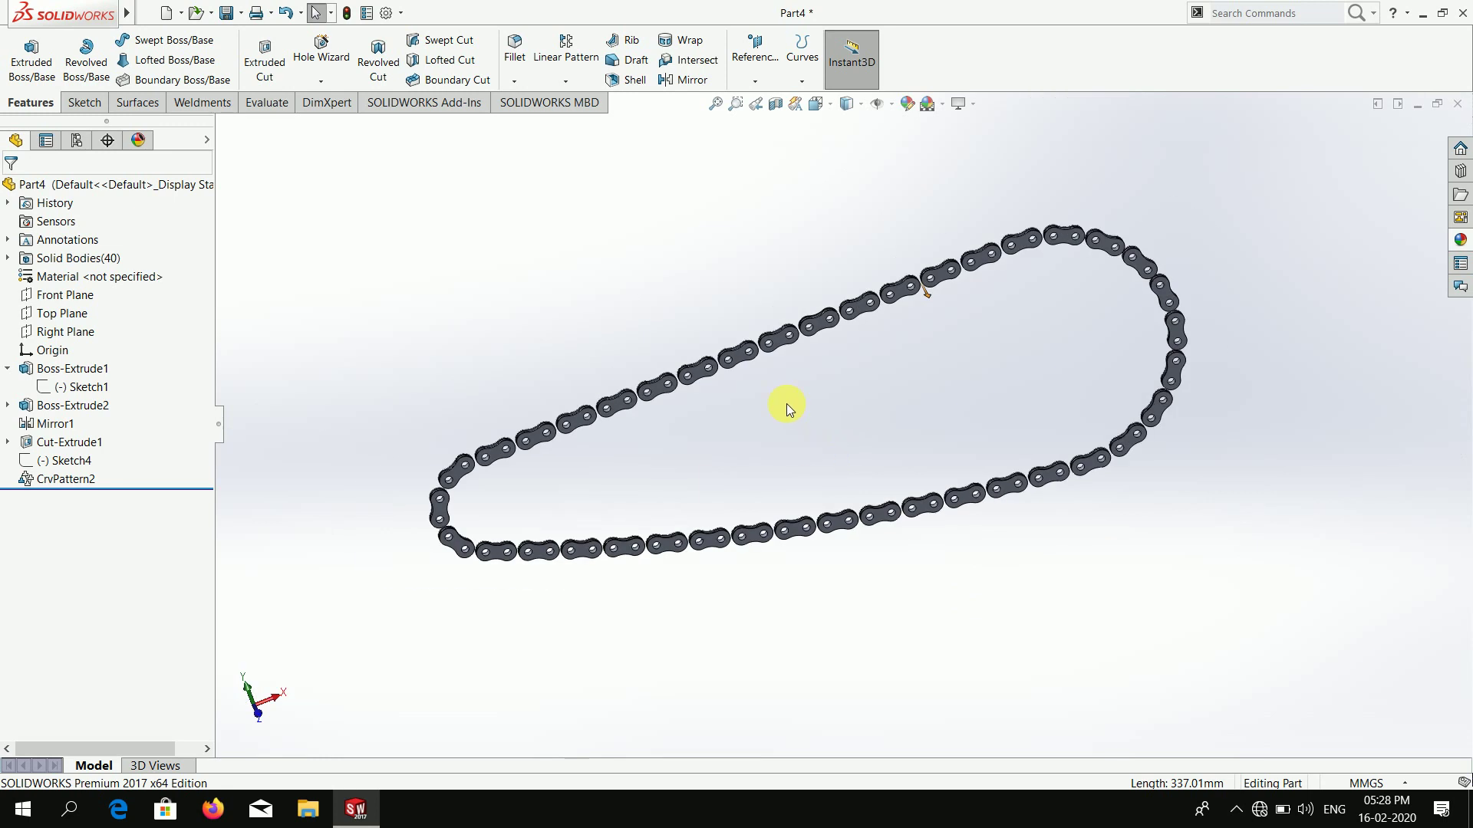
scroll(775, 491, up, 3)
scroll(844, 430, down, 4)
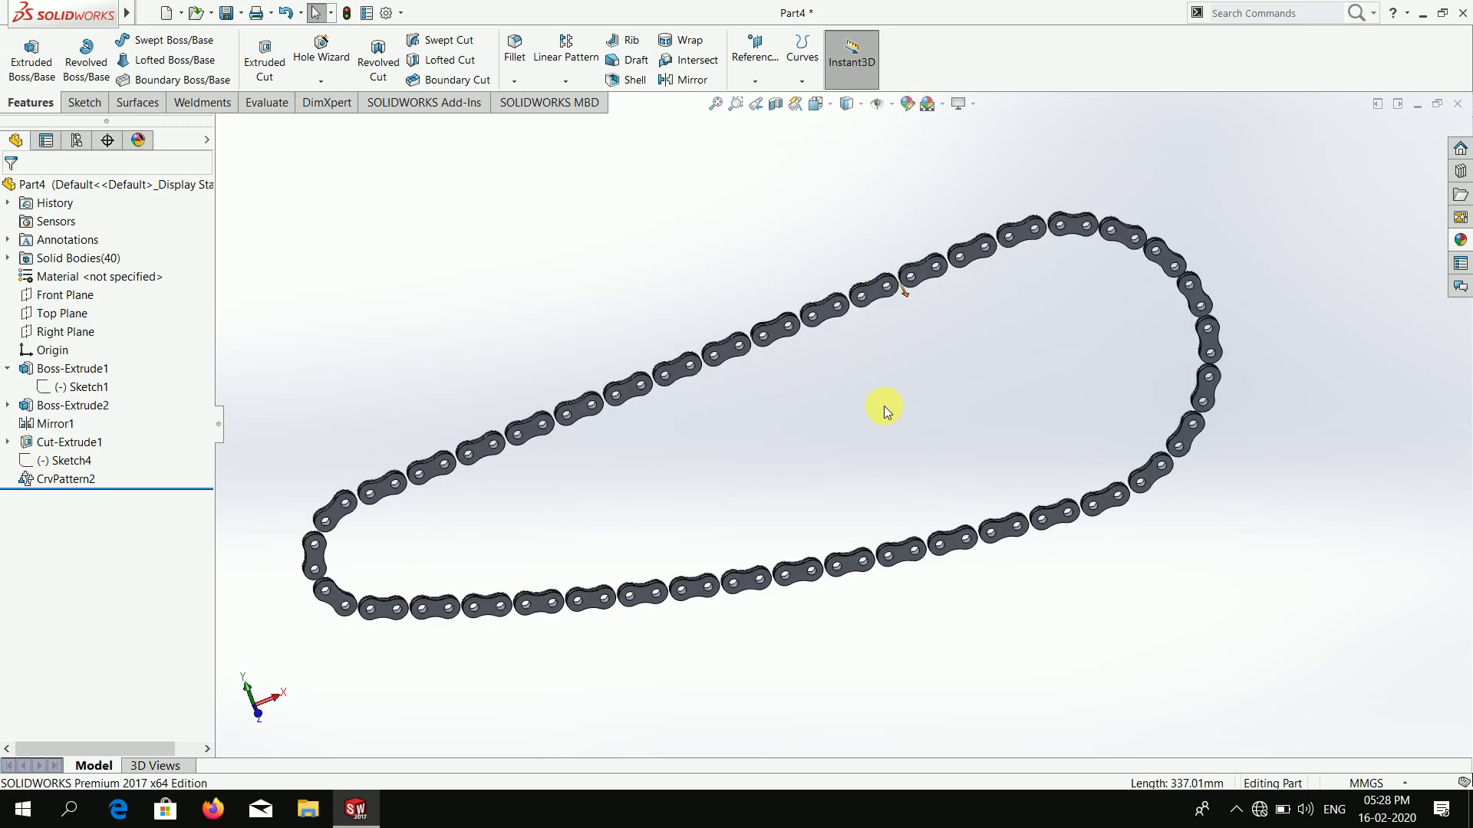
scroll(836, 425, up, 3)
scroll(783, 470, down, 2)
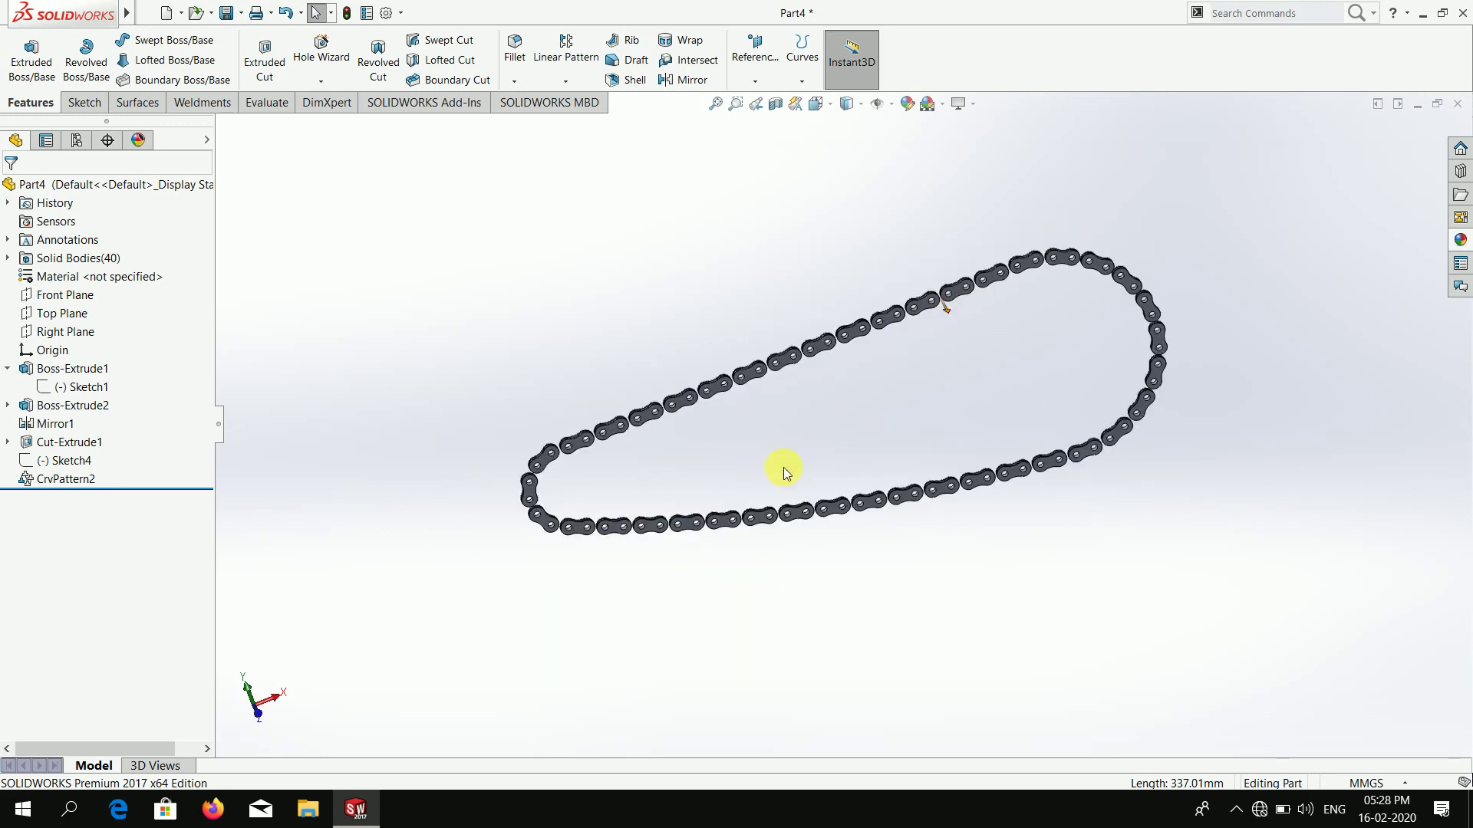
scroll(937, 378, down, 3)
scroll(676, 558, up, 3)
mouse_move(677, 559)
middle_down()
mouse_move(841, 549)
mouse_move(750, 428)
mouse_move(690, 310)
middle_up()
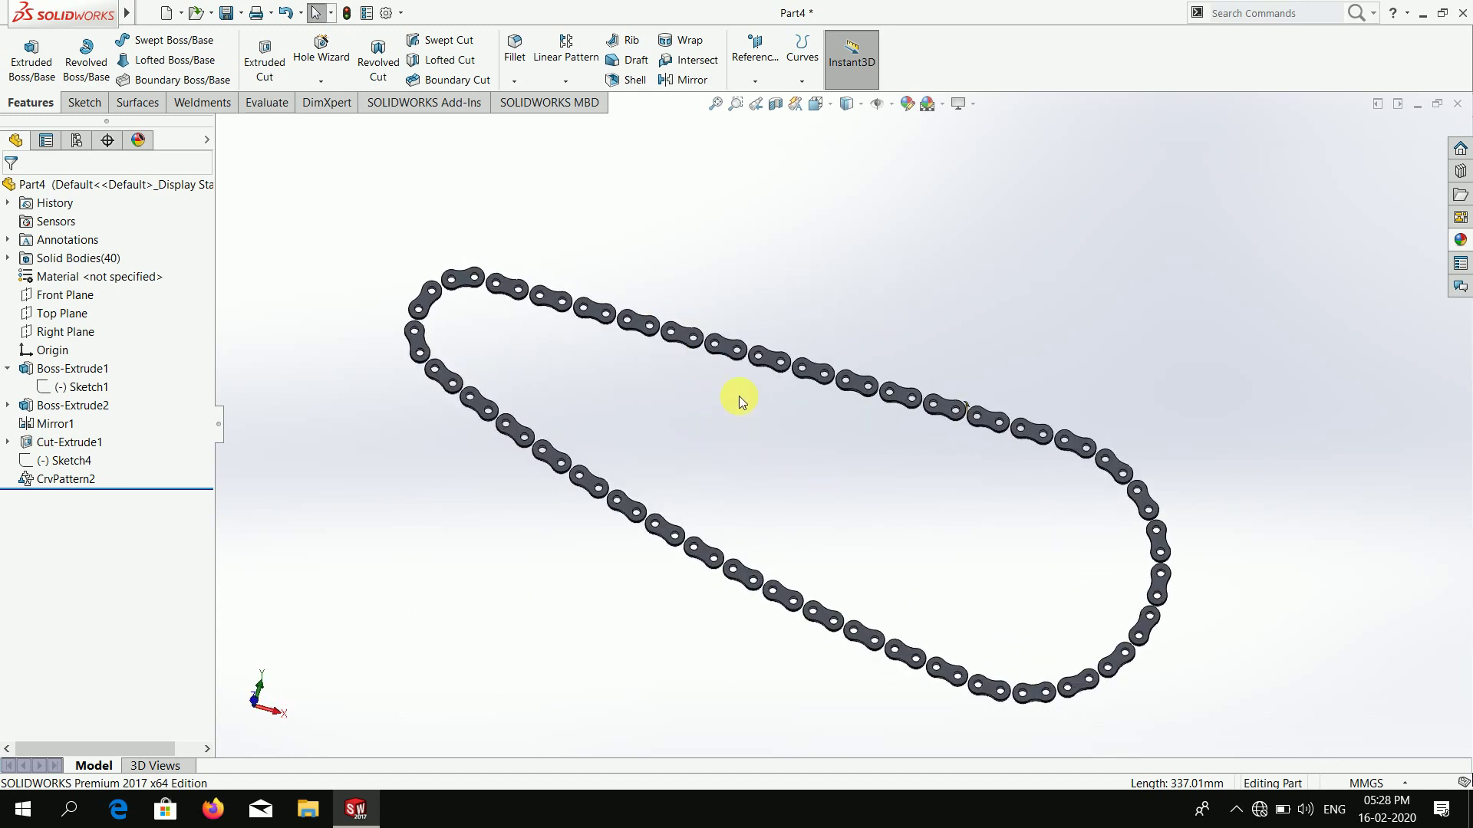